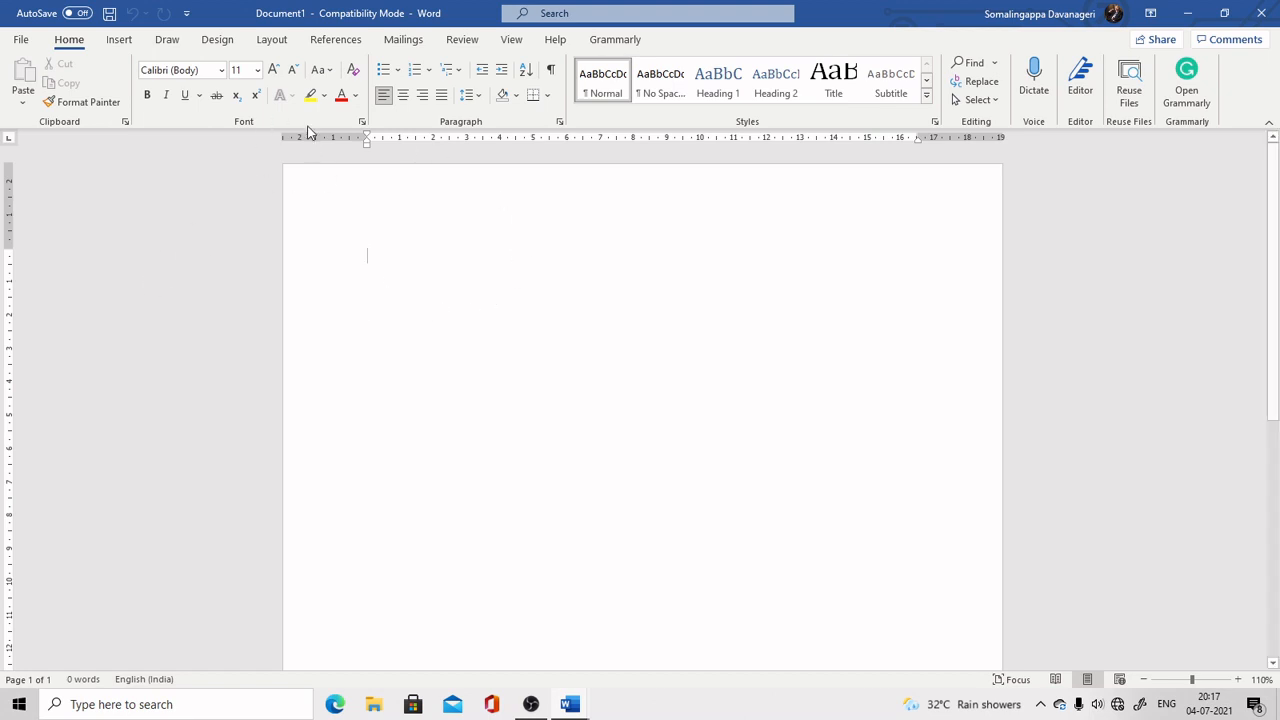
Step: Set the document's paper size to A4
{"action": "left_click", "coordinate": [272, 44]}
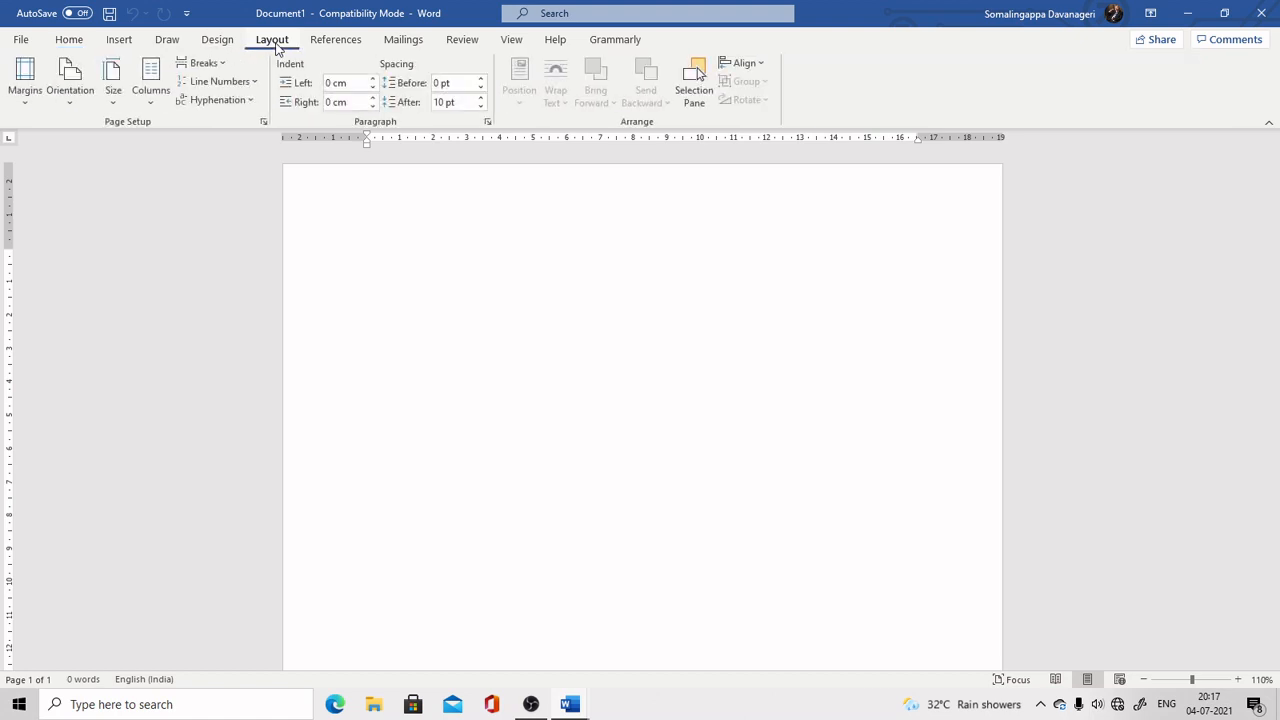
{"action": "left_click", "coordinate": [114, 104]}
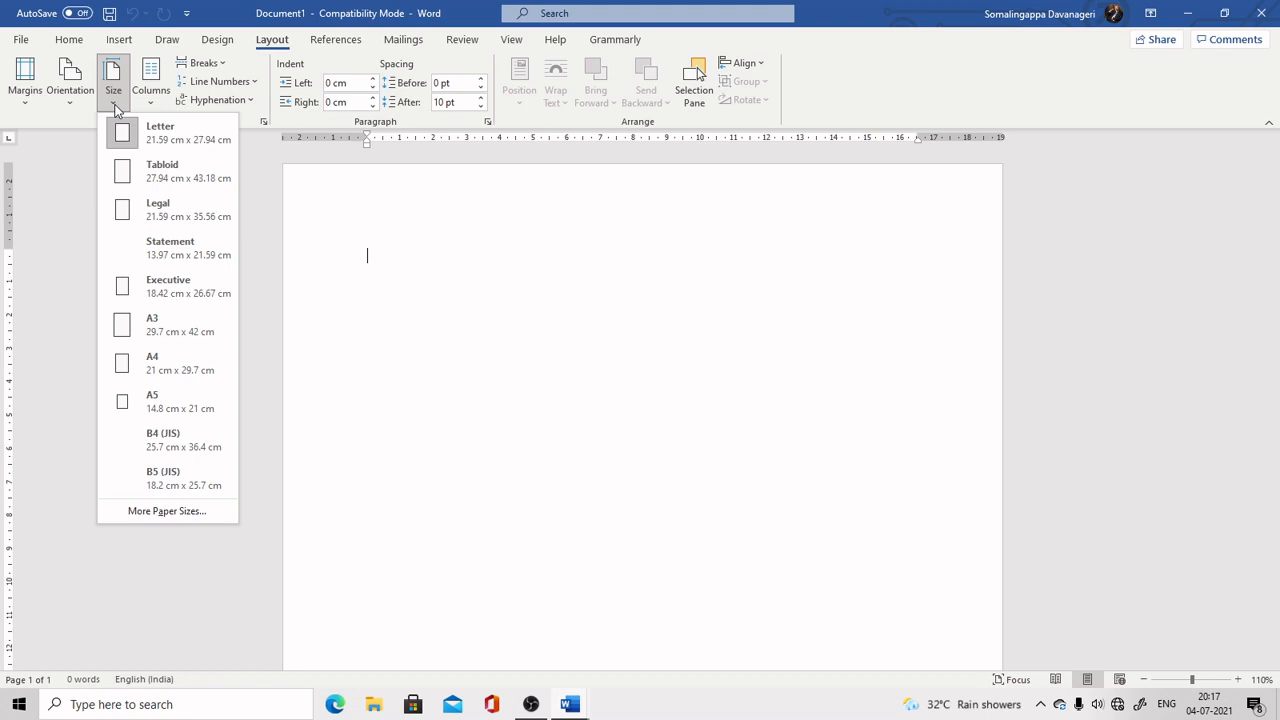
{"action": "left_click", "coordinate": [136, 365]}
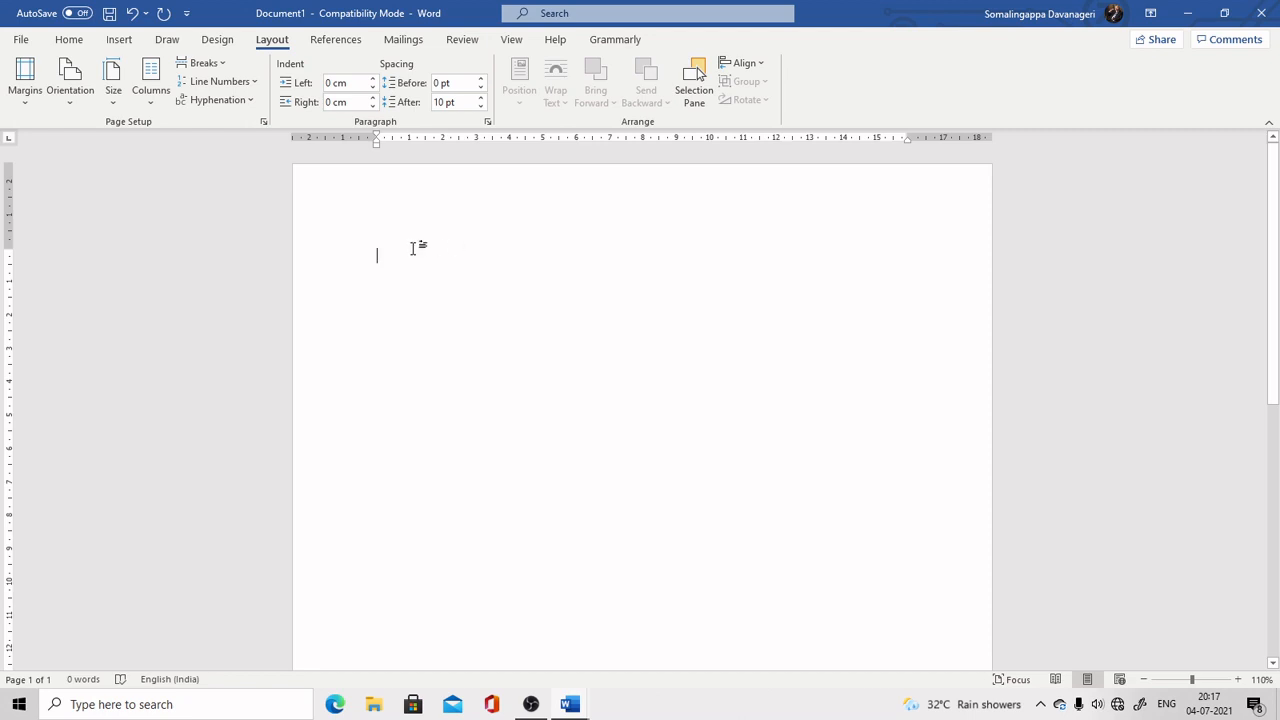
Step: Set a custom left page margin of 3.1 cm for the whole document
{"action": "left_click", "coordinate": [26, 100]}
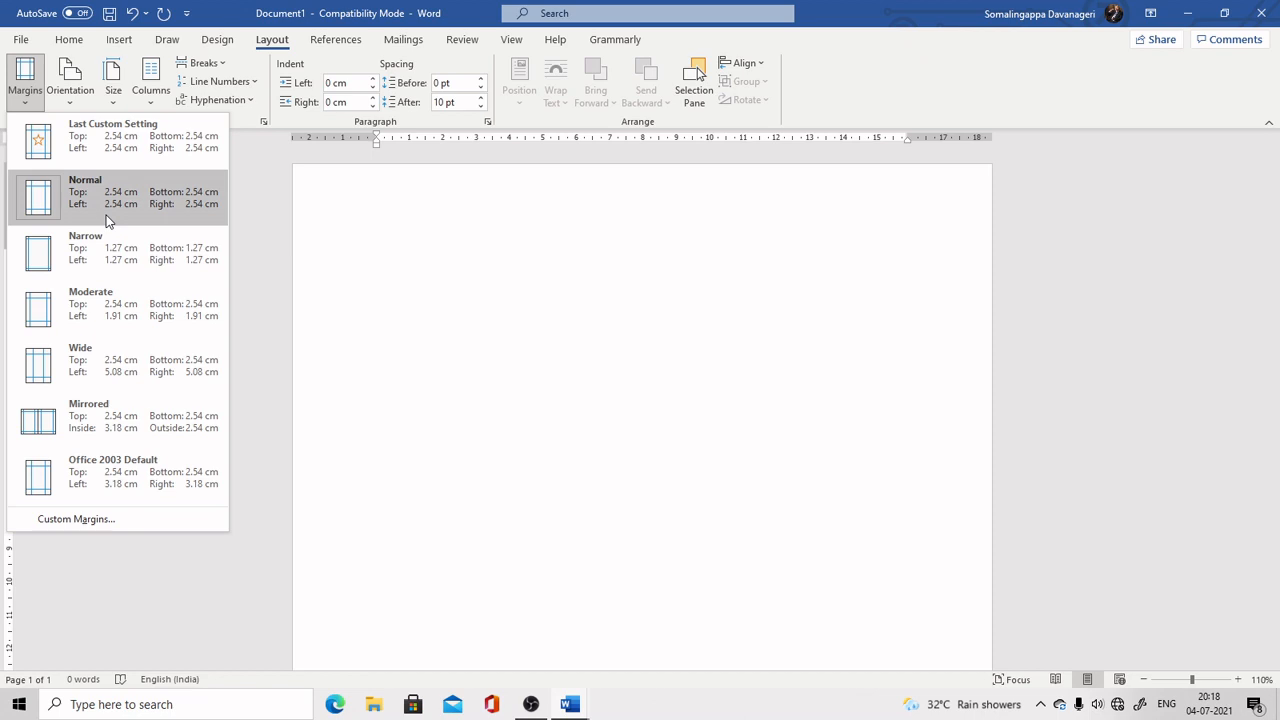
{"action": "left_click", "coordinate": [113, 521]}
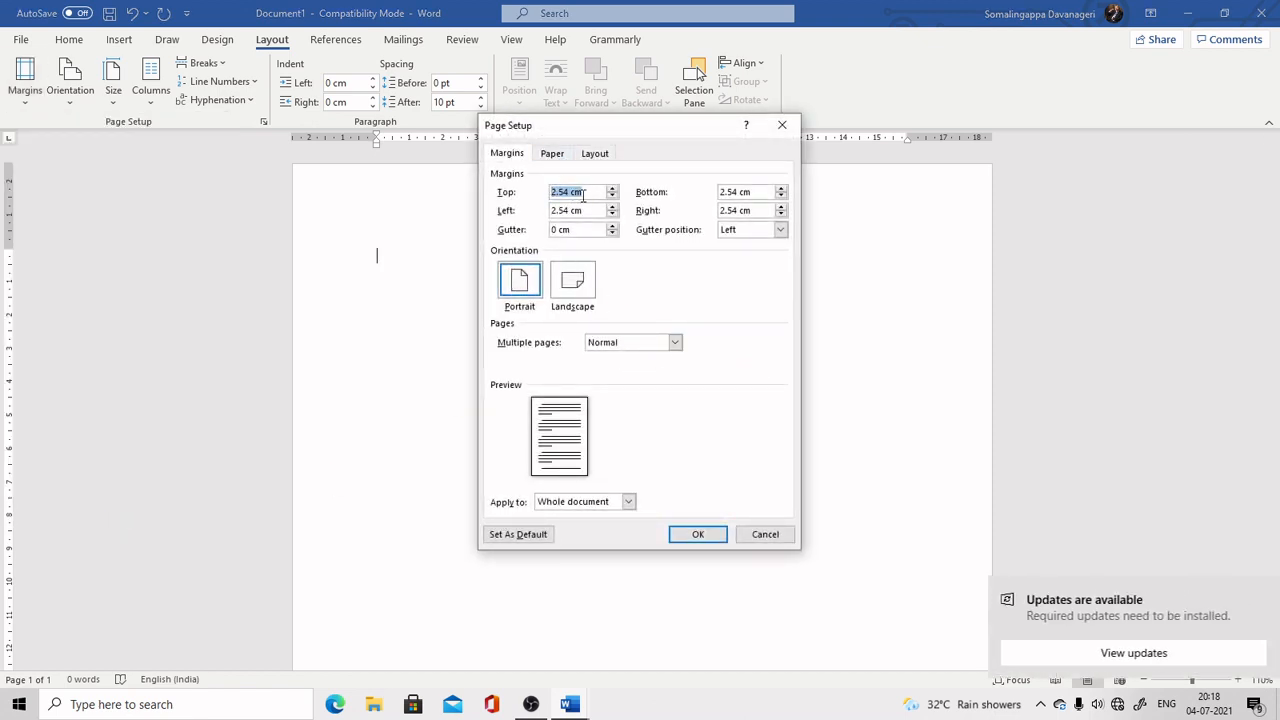
{"action": "left_click", "coordinate": [1251, 591]}
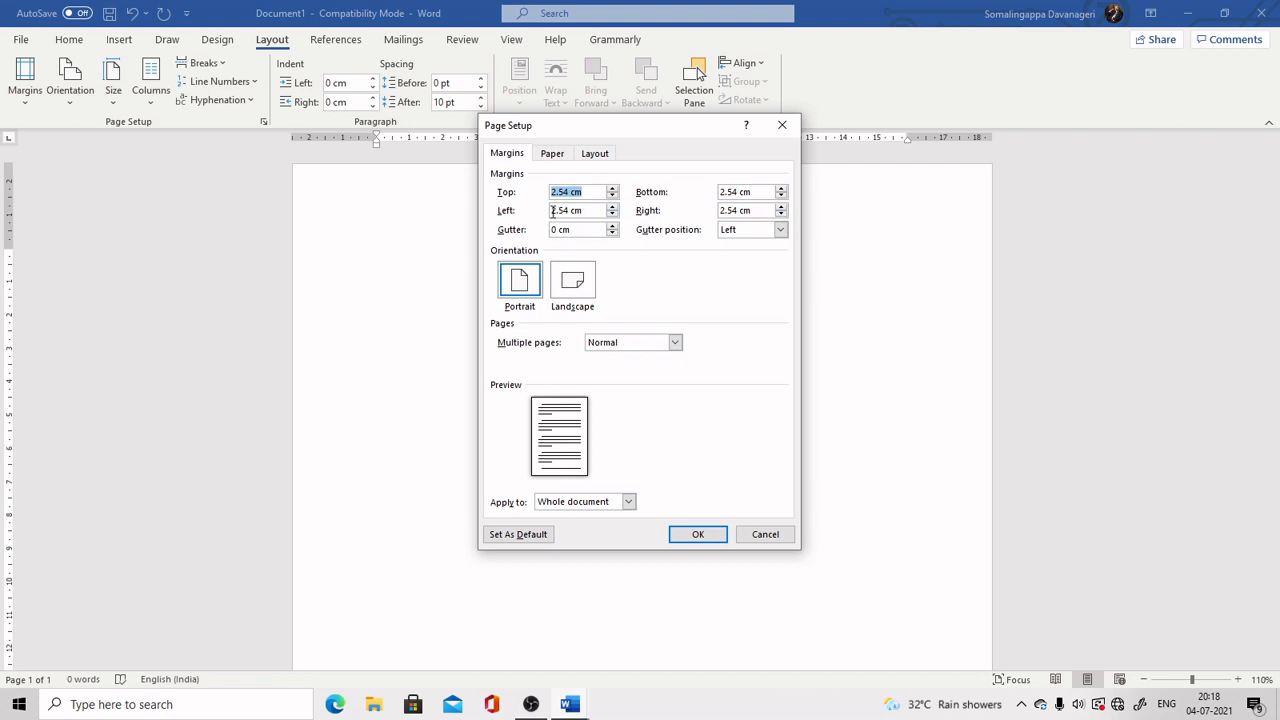
{"action": "left_click_drag", "start_coordinate": [552, 211], "coordinate": [582, 212]}
{"action": "type", "text": "3.1"}
{"action": "left_click", "coordinate": [697, 535]}
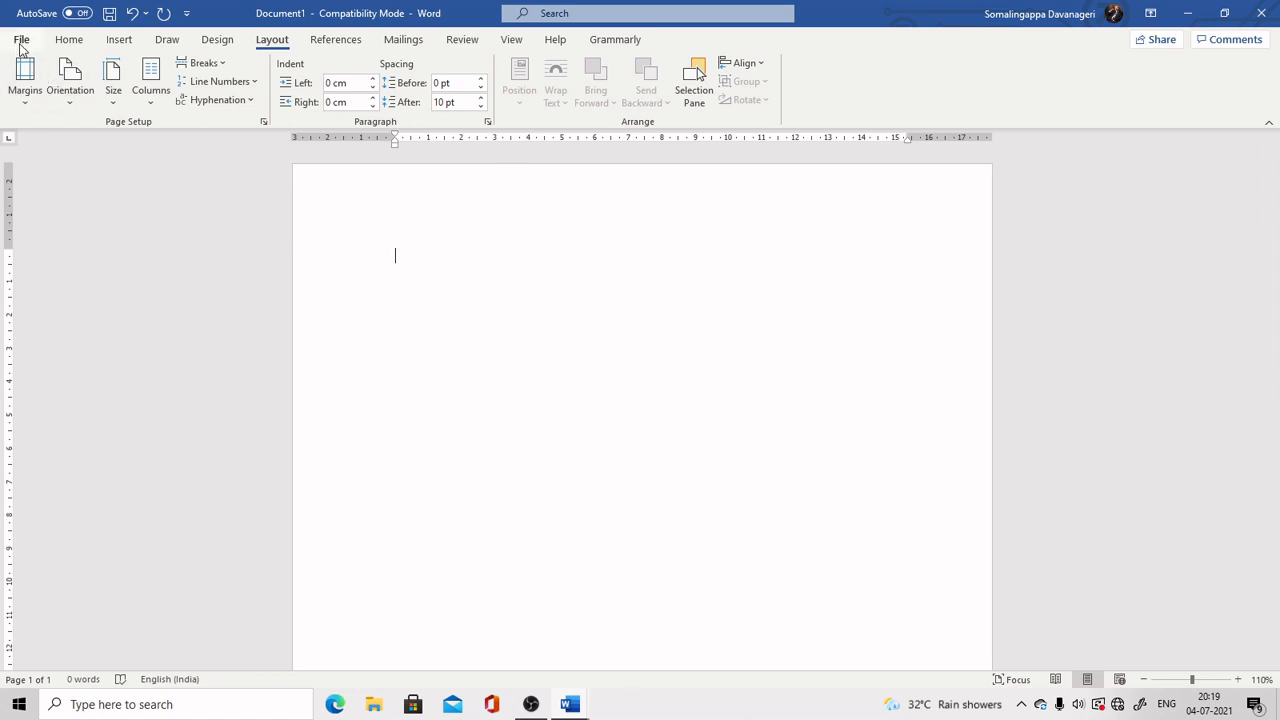
Step: Enter the text "Chapter 1" on the first line of the blank page
{"action": "left_click", "coordinate": [70, 40]}
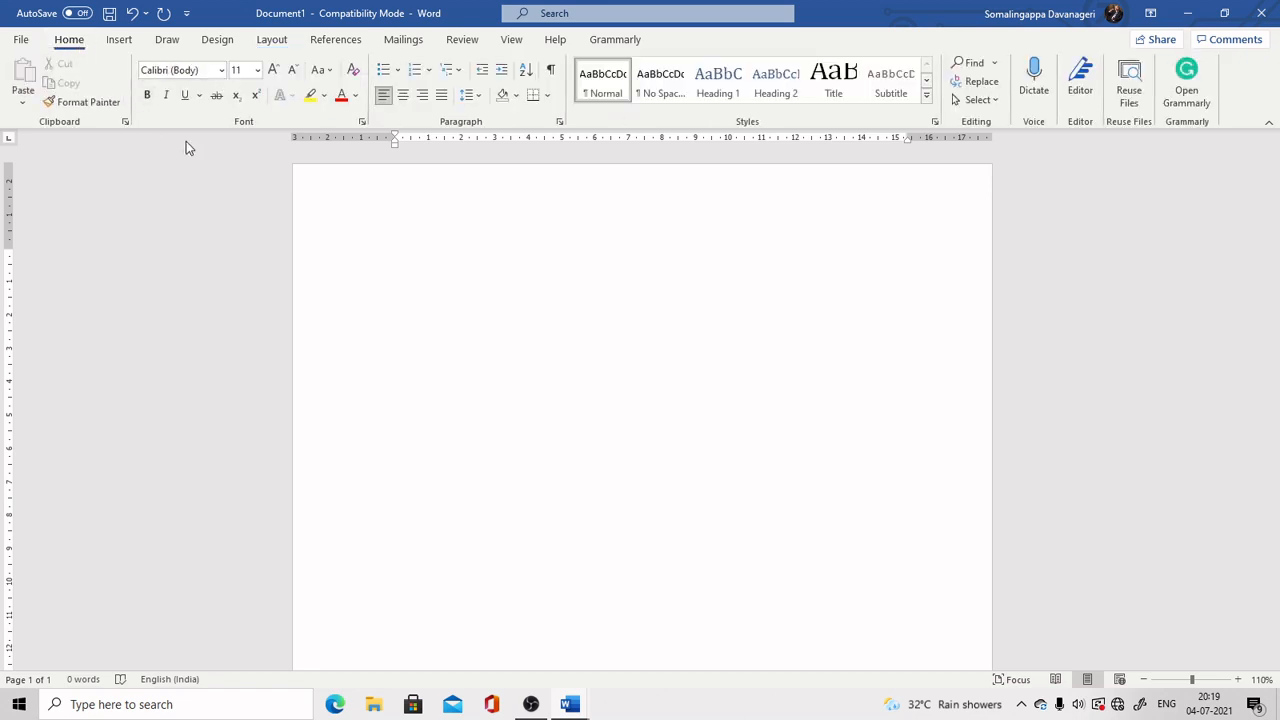
{"action": "left_click", "coordinate": [222, 70]}
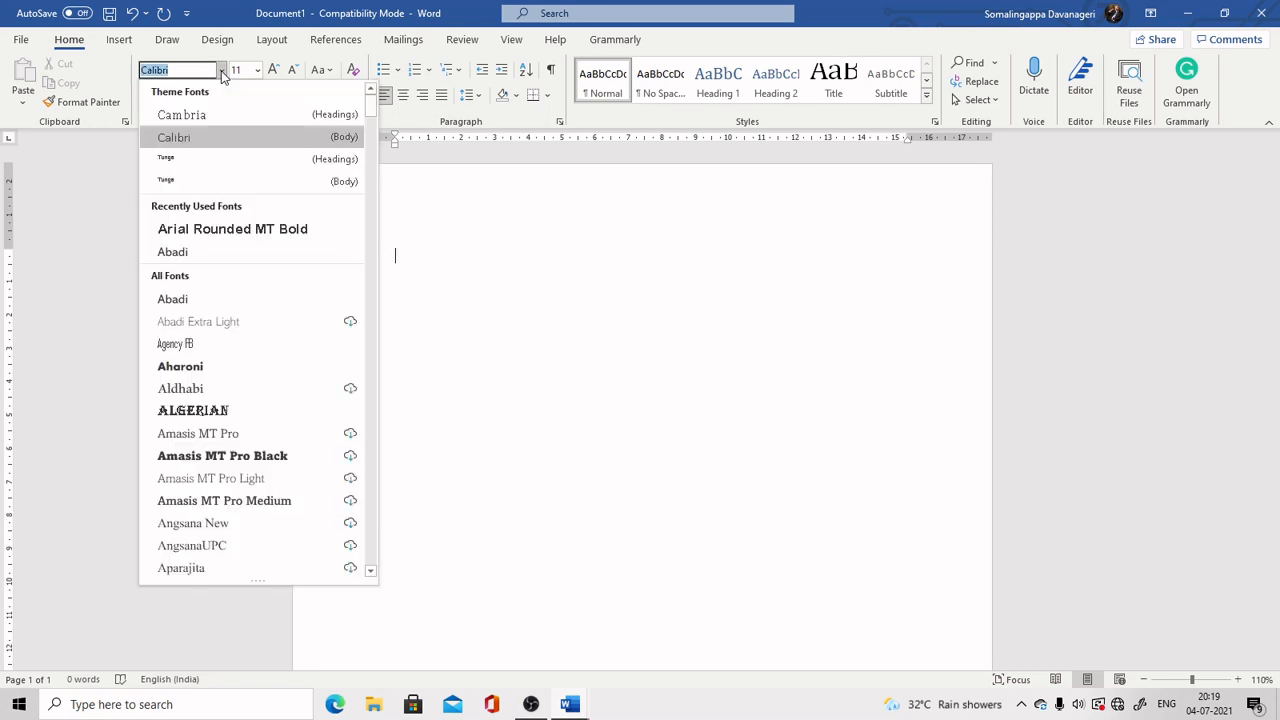
{"action": "left_click", "coordinate": [360, 277]}
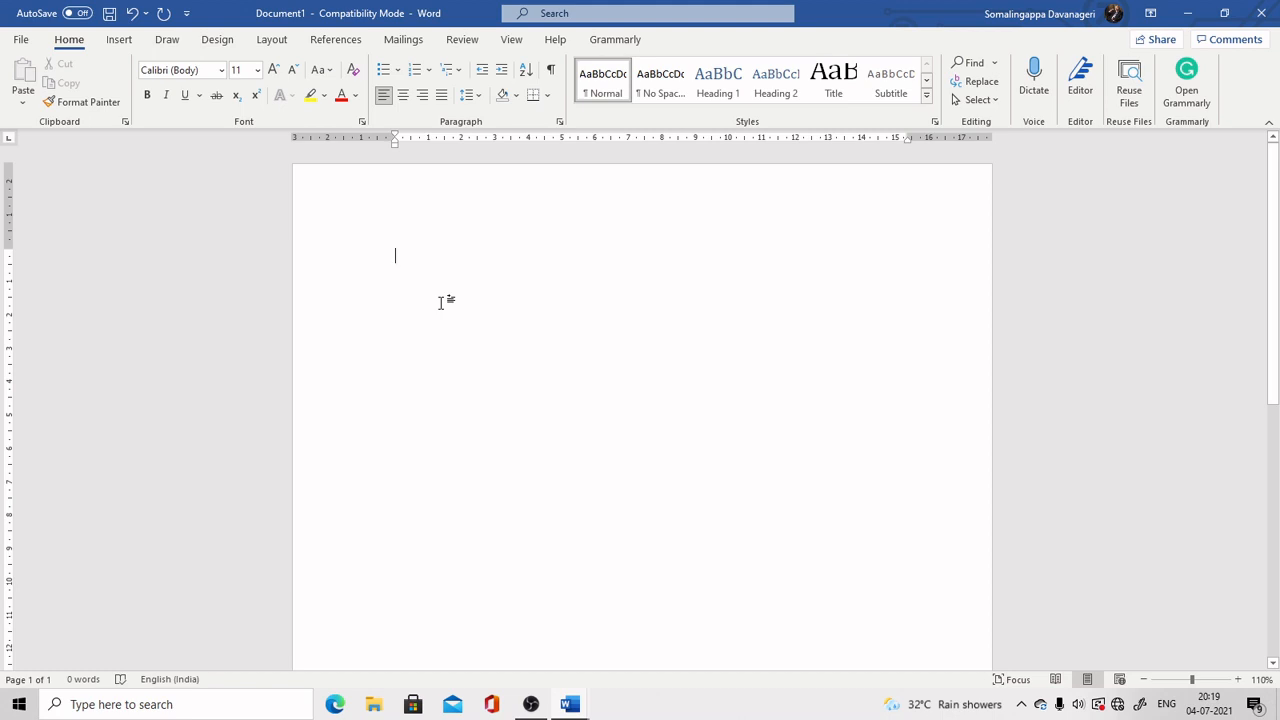
{"action": "type", "text": "Chapt"}
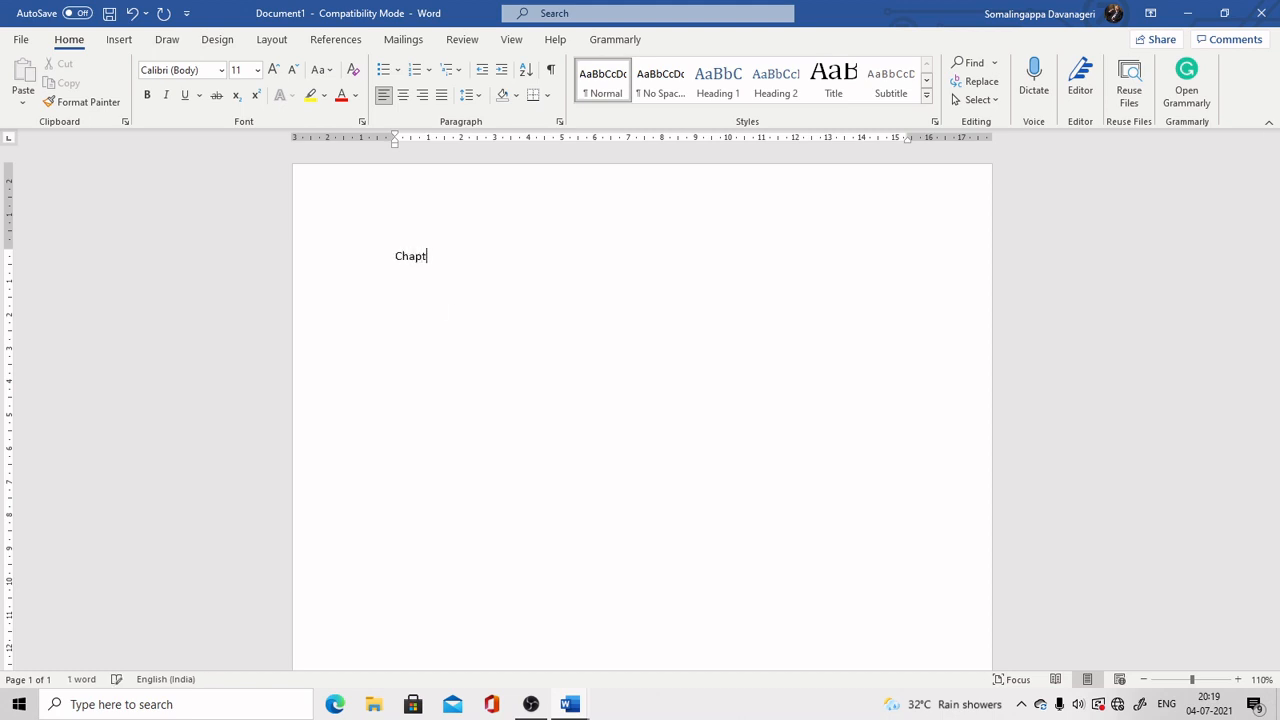
{"action": "type", "text": "er 1"}
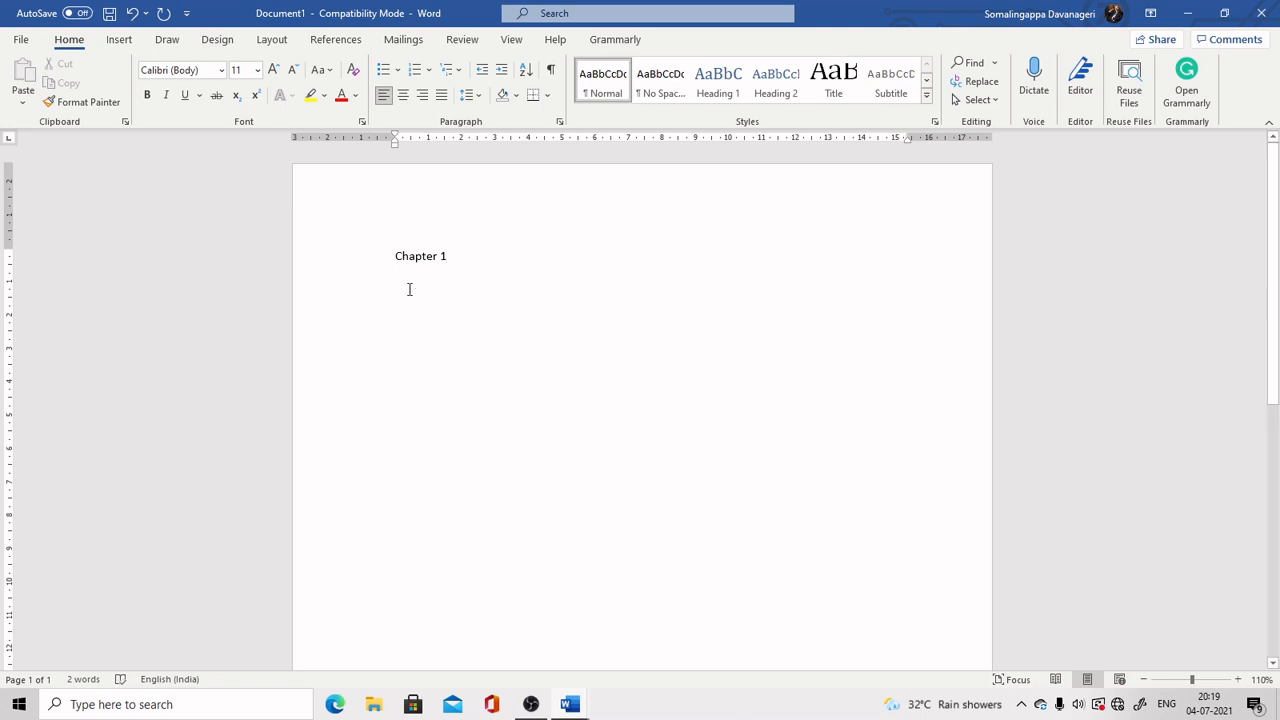
Step: Select the "Chapter 1" line and look through the available fonts
{"action": "left_click", "coordinate": [325, 269]}
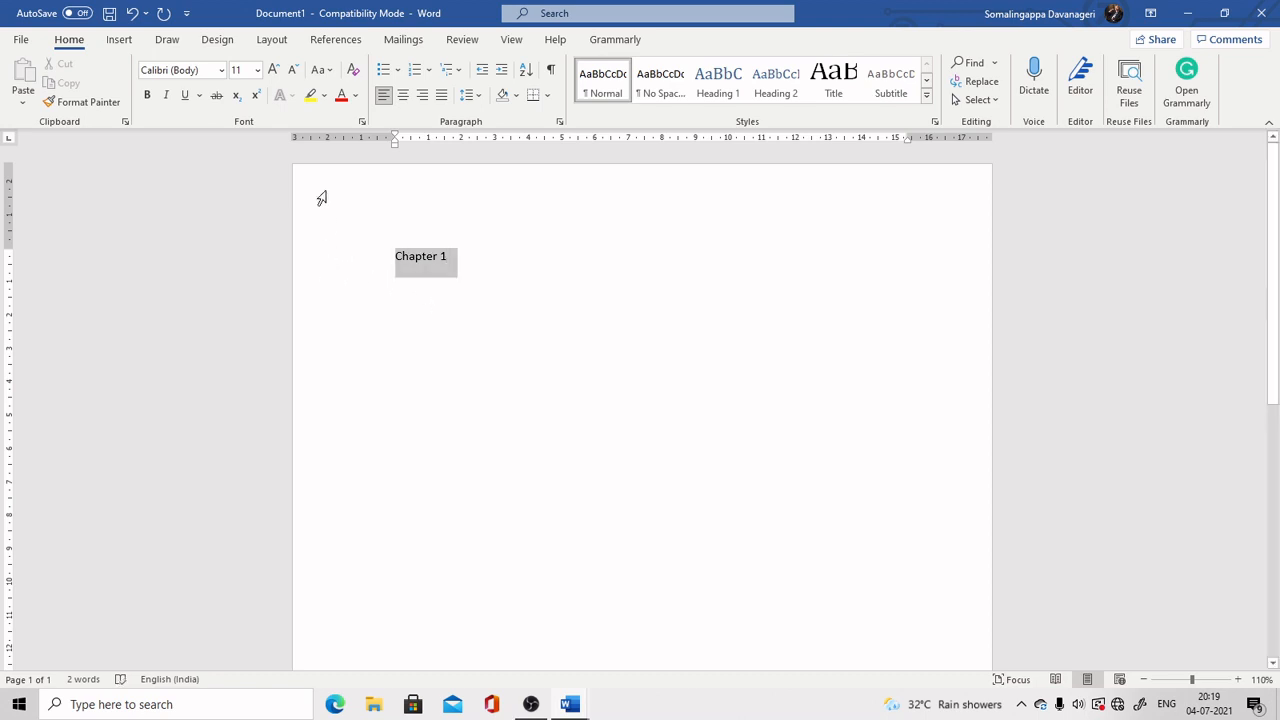
{"action": "left_click", "coordinate": [219, 71]}
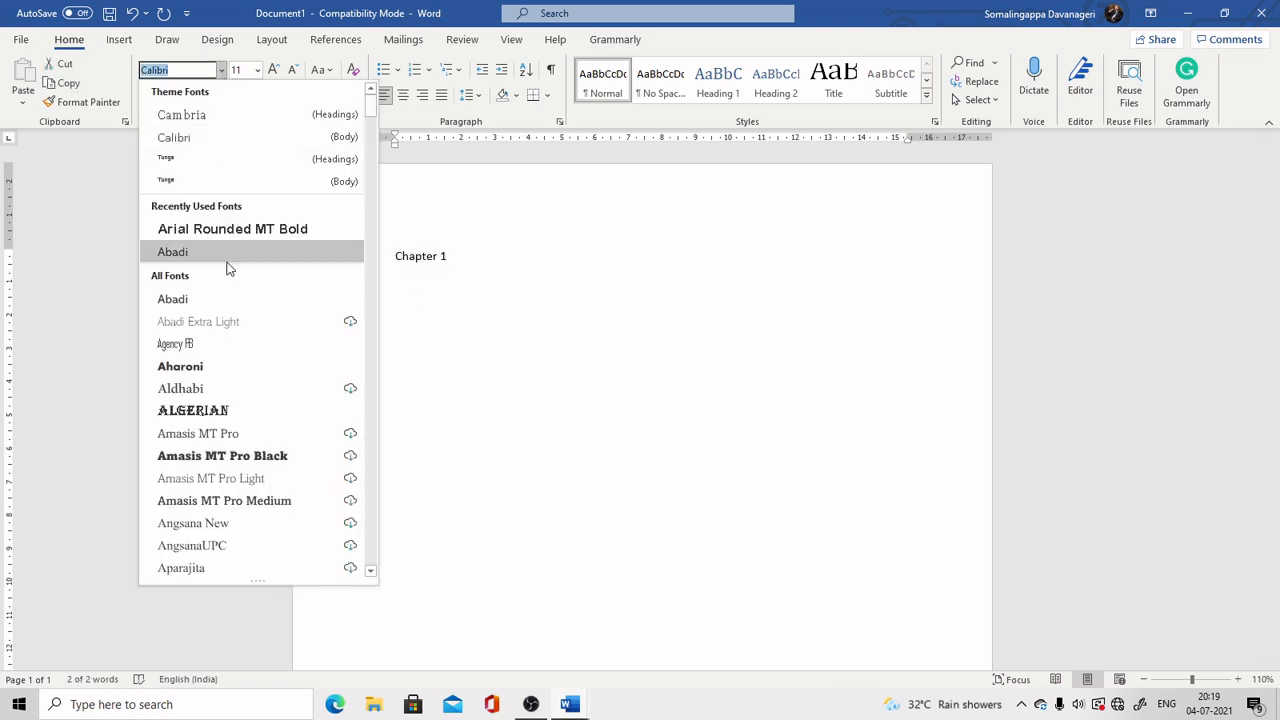
{"action": "scroll", "coordinate": [216, 300], "scroll_direction": "down", "scroll_amount": 2}
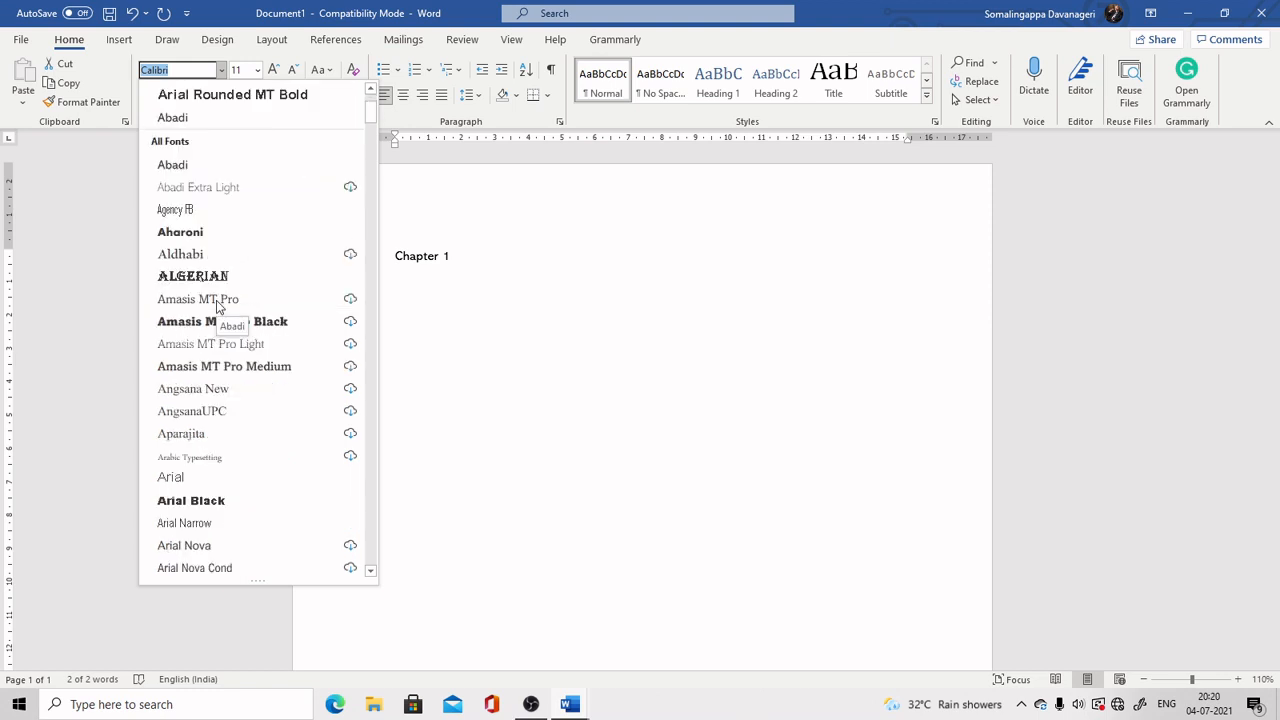
{"action": "scroll", "coordinate": [216, 300], "scroll_direction": "up", "scroll_amount": 2}
{"action": "scroll", "coordinate": [216, 300], "scroll_direction": "down", "scroll_amount": 6}
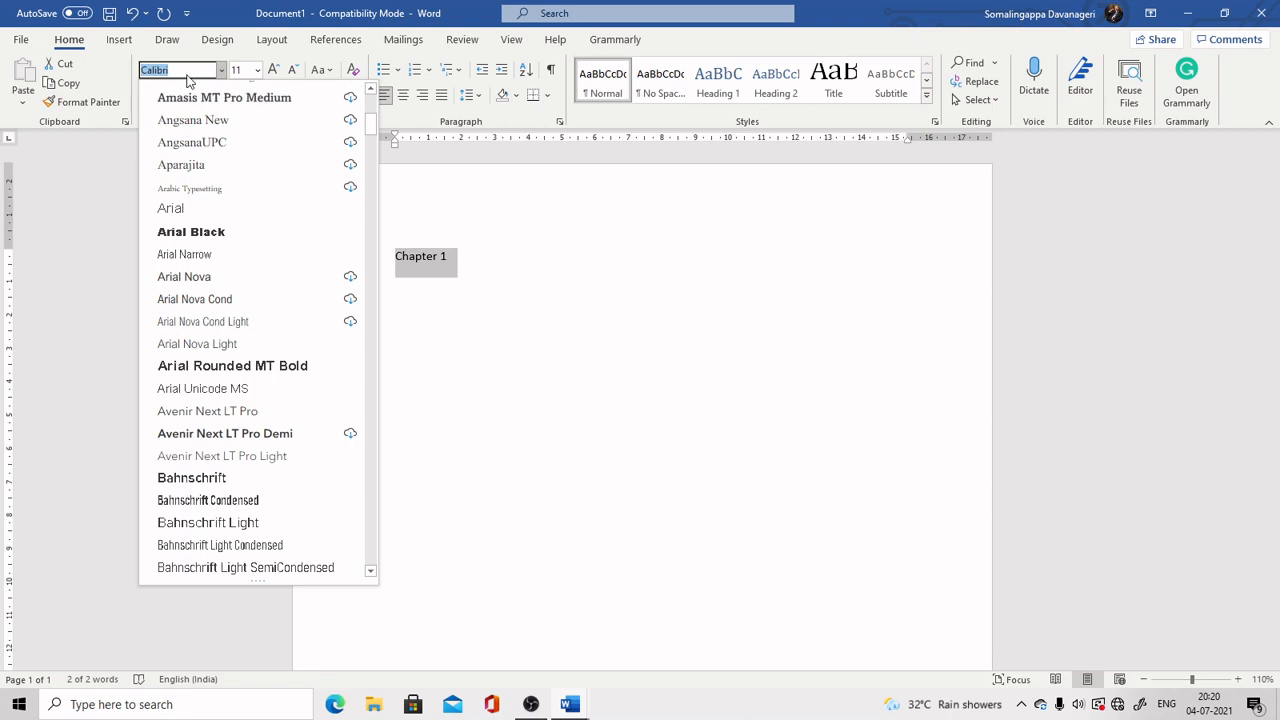
{"action": "left_click", "coordinate": [560, 322]}
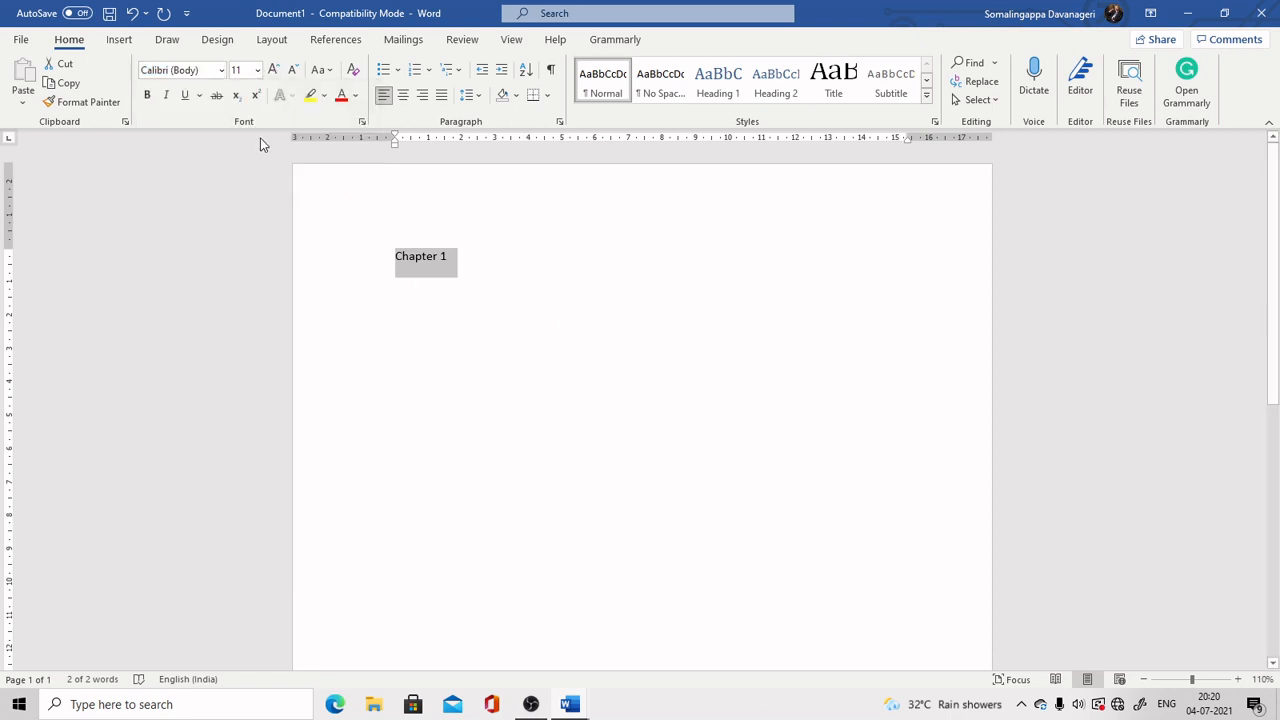
Step: Set the font size of the "Chapter 1" line to 16
{"action": "left_click", "coordinate": [257, 71]}
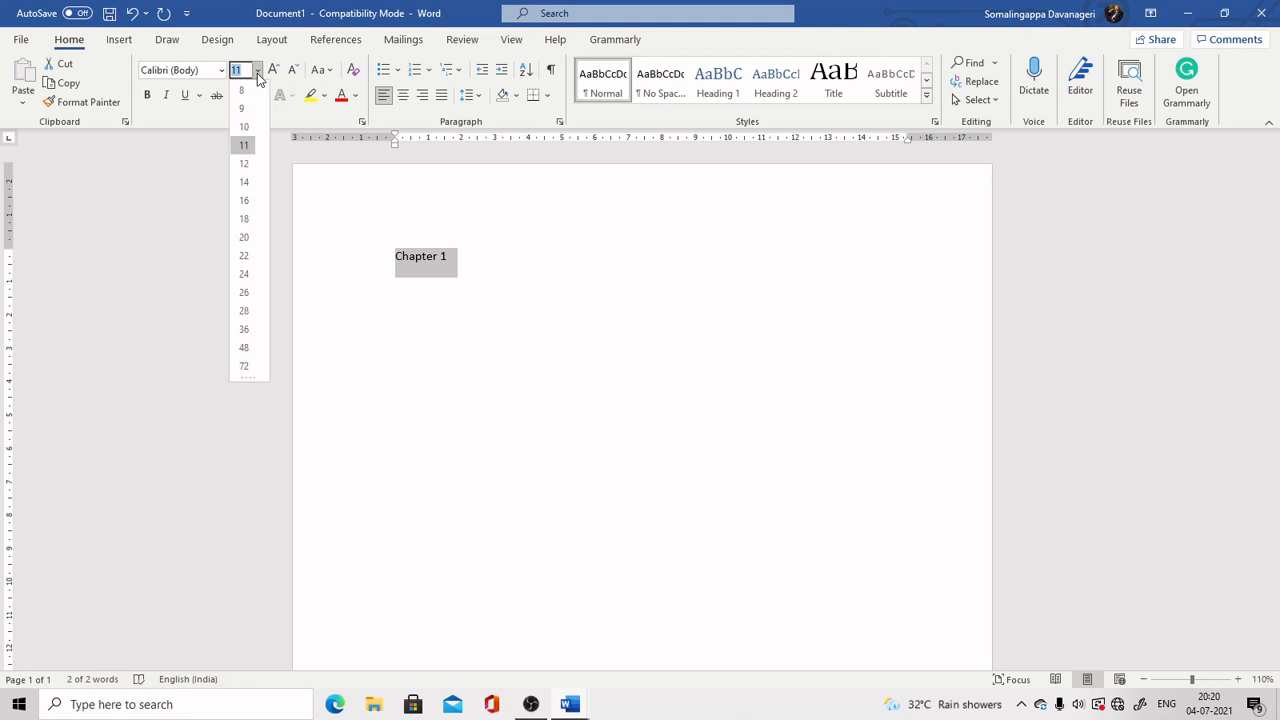
{"action": "left_click", "coordinate": [244, 200]}
{"action": "left_click", "coordinate": [579, 346]}
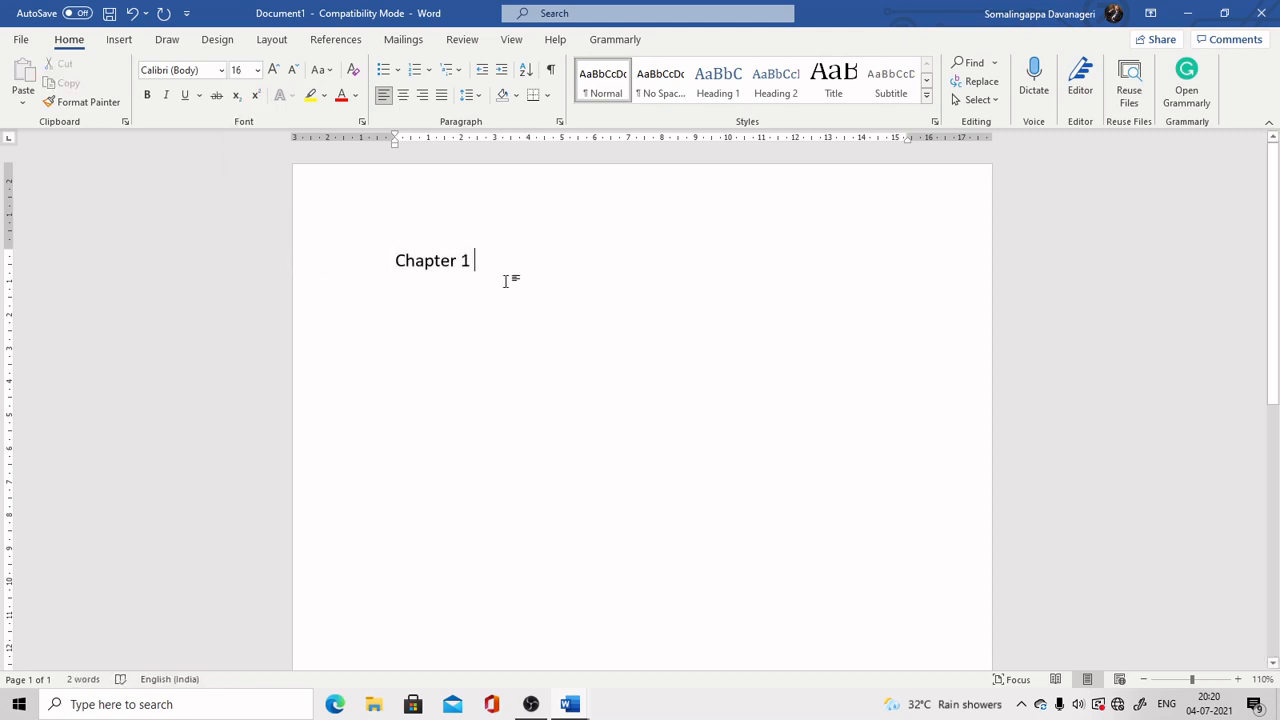
Step: Try centre and right alignment on the "Chapter 1" line and restore its left alignment
{"action": "left_click", "coordinate": [416, 261]}
{"action": "left_click", "coordinate": [403, 96]}
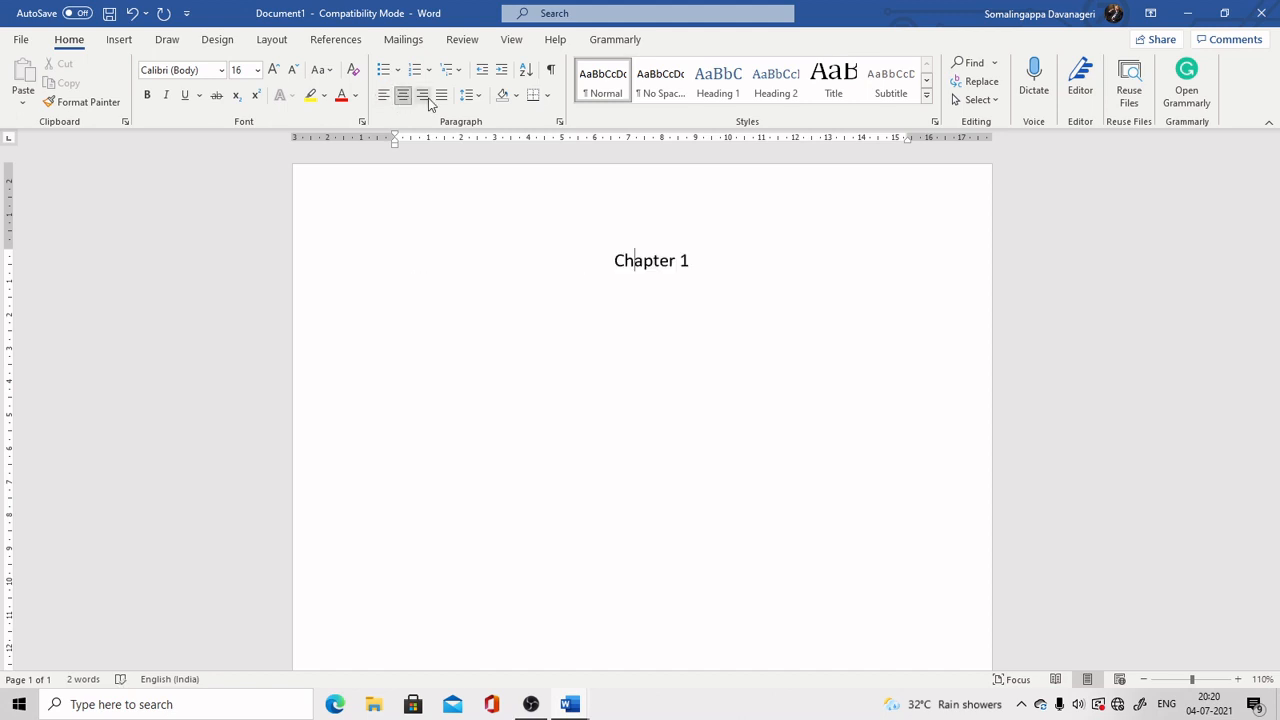
{"action": "left_click", "coordinate": [423, 97]}
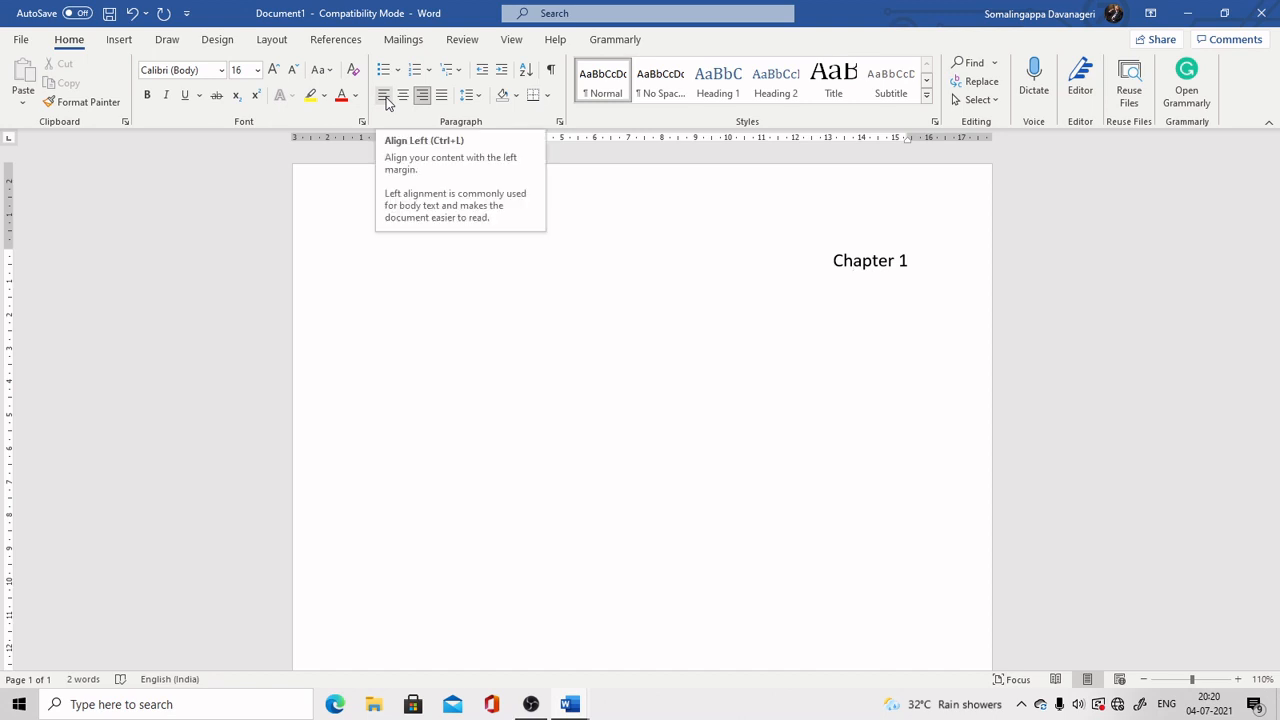
{"action": "left_click", "coordinate": [384, 97]}
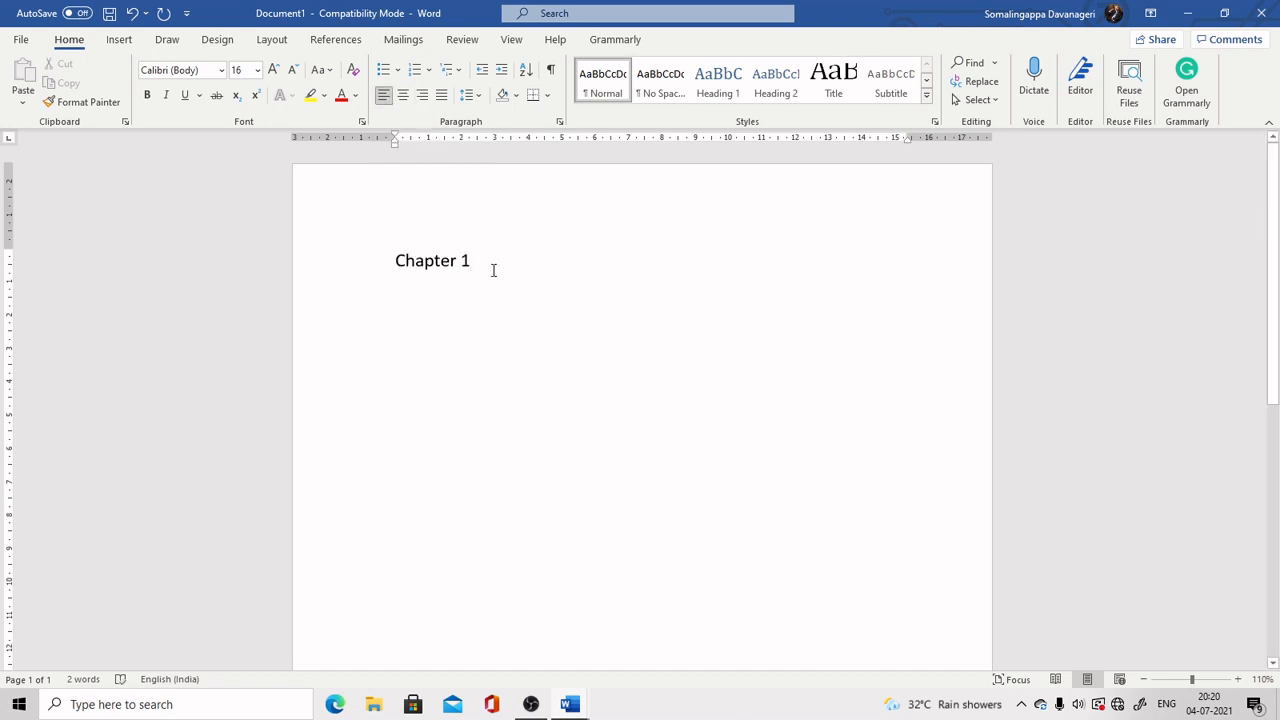
Step: Add the title "Introduction" on a new line below "Chapter 1" and correct its spelling
{"action": "key", "text": "Return"}
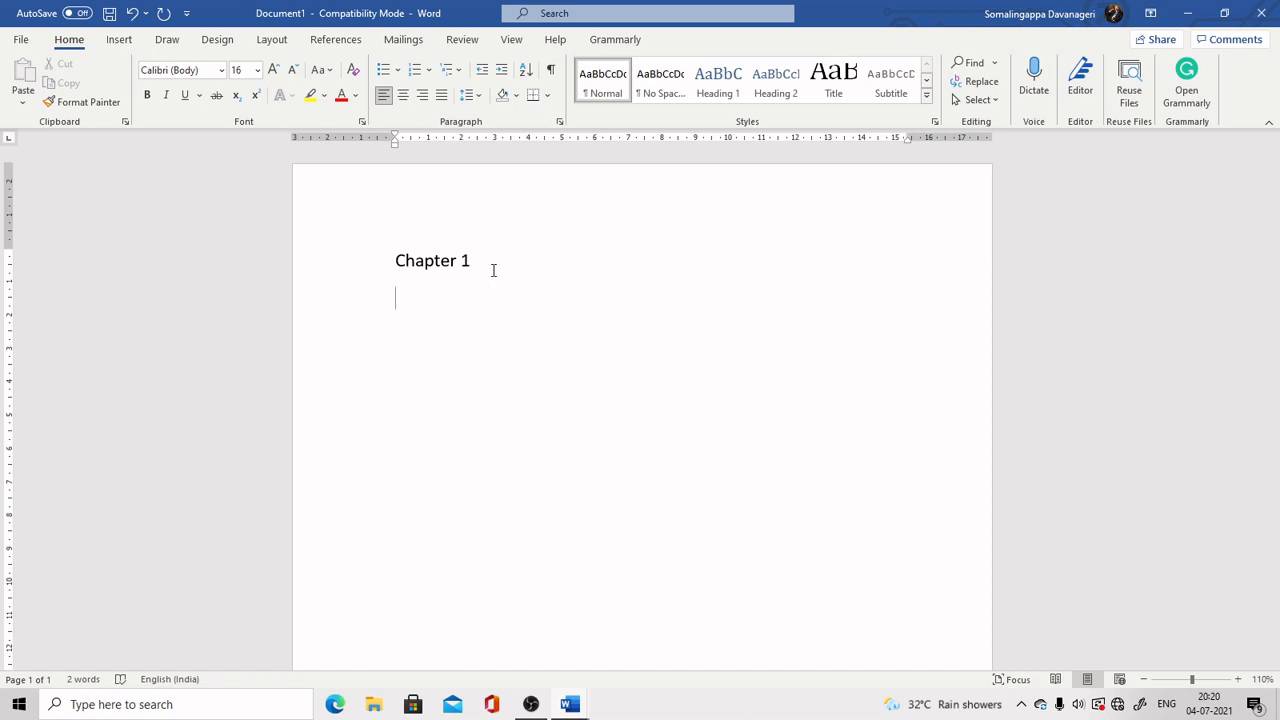
{"action": "type", "text": "Introdcuton"}
{"action": "left_click", "coordinate": [448, 298]}
{"action": "right_click", "coordinate": [449, 299]}
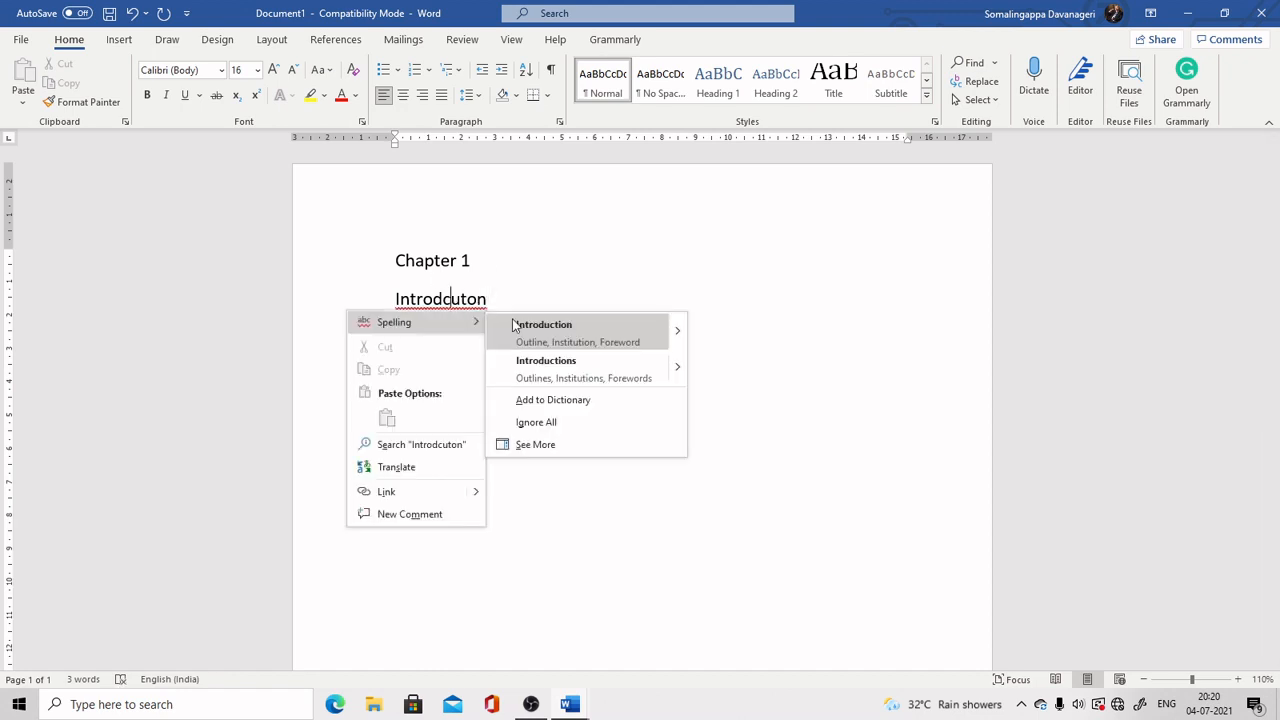
{"action": "left_click", "coordinate": [514, 325]}
Step: Centre the "Introduction" title and set its font size to 18
{"action": "left_click", "coordinate": [340, 310]}
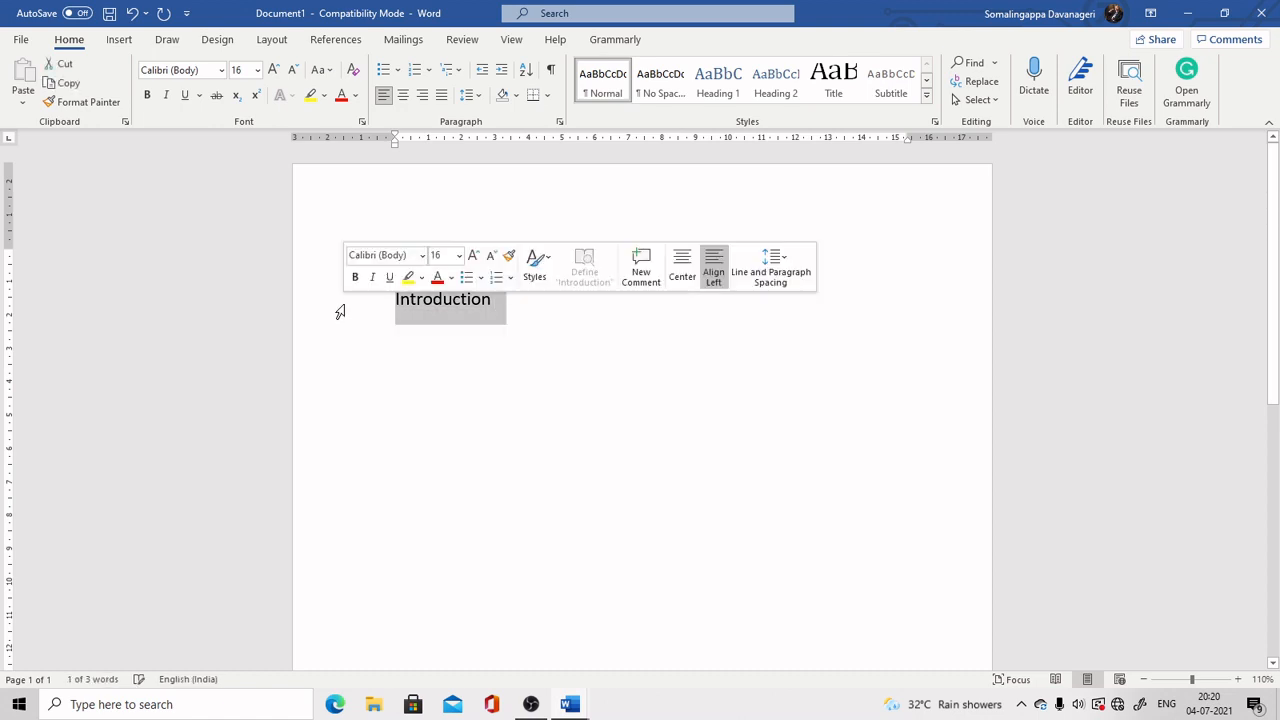
{"action": "left_click", "coordinate": [403, 96]}
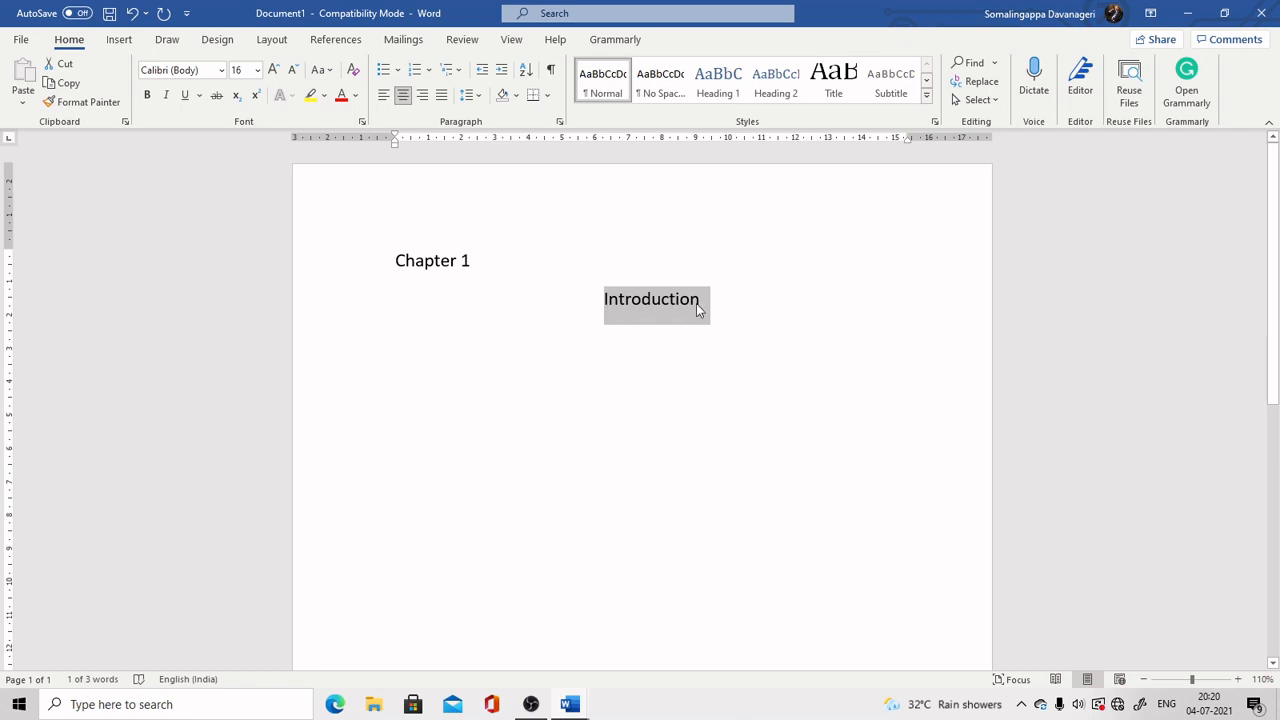
{"action": "left_click", "coordinate": [257, 70]}
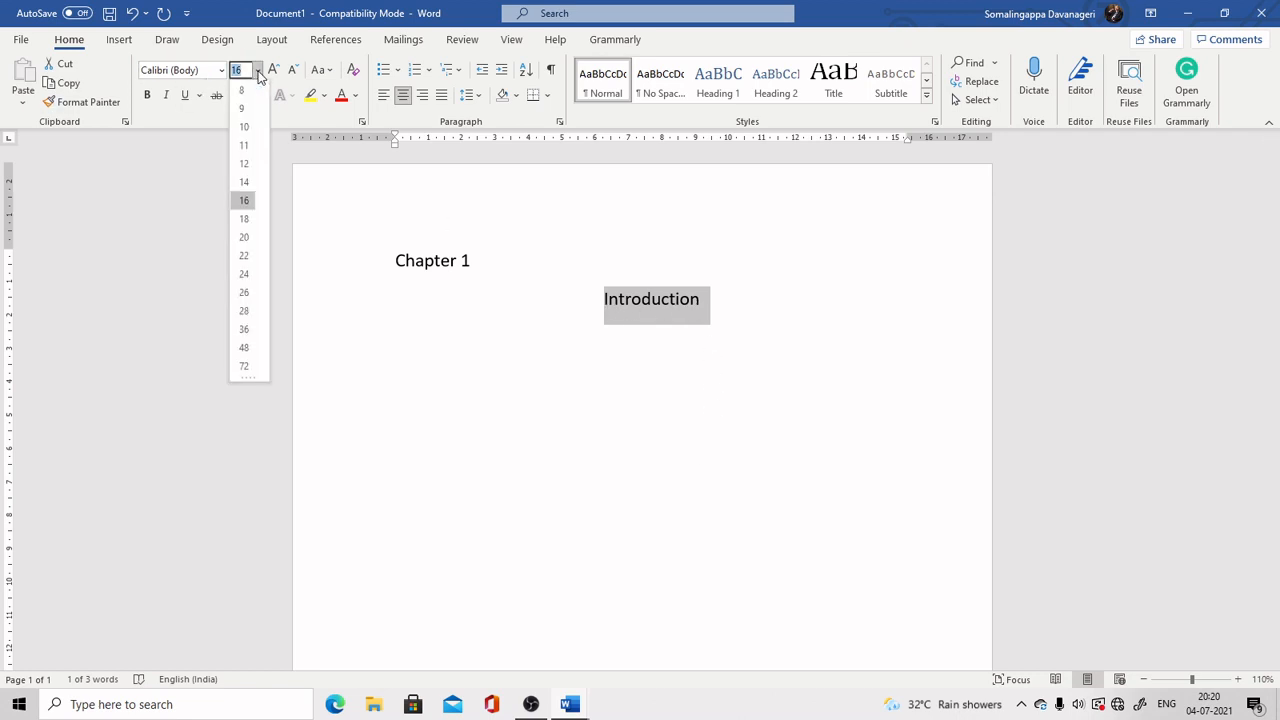
{"action": "left_click", "coordinate": [244, 218]}
{"action": "left_click", "coordinate": [845, 395]}
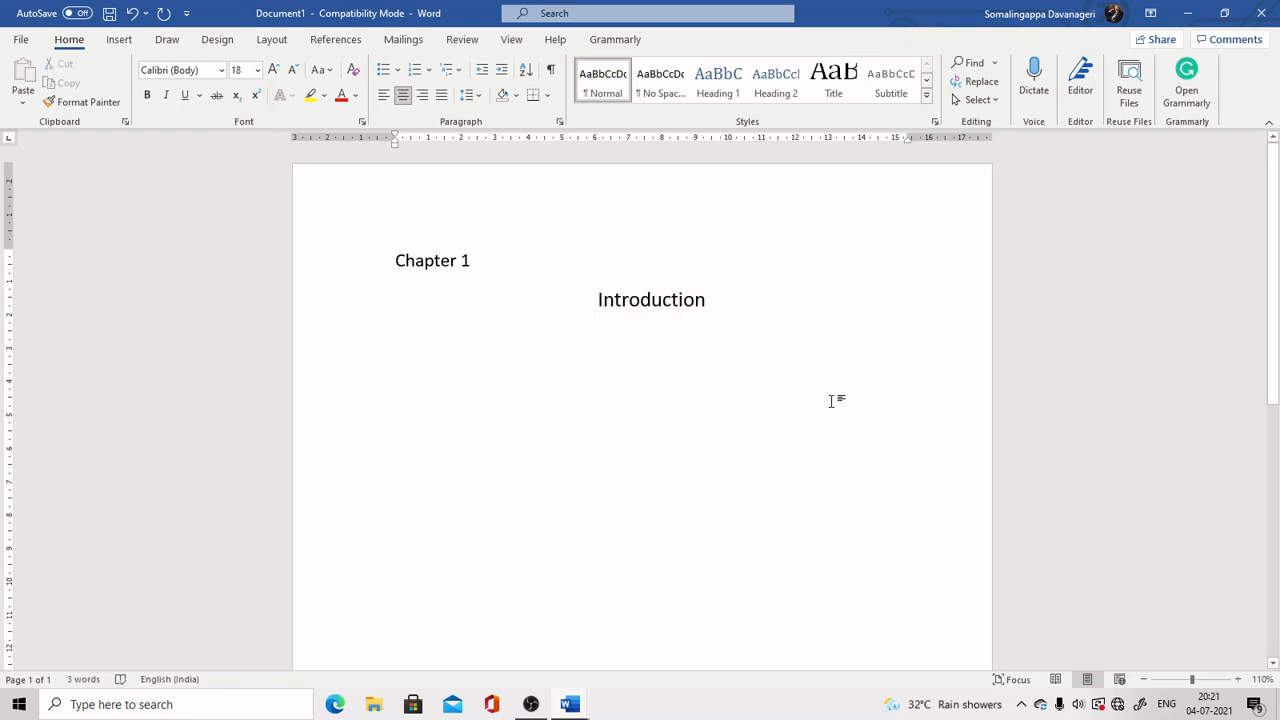
Step: Add a left-aligned subheading "1.1 Introduction" on a new line below the centred title
{"action": "key", "text": "Return"}
{"action": "left_click", "coordinate": [384, 96]}
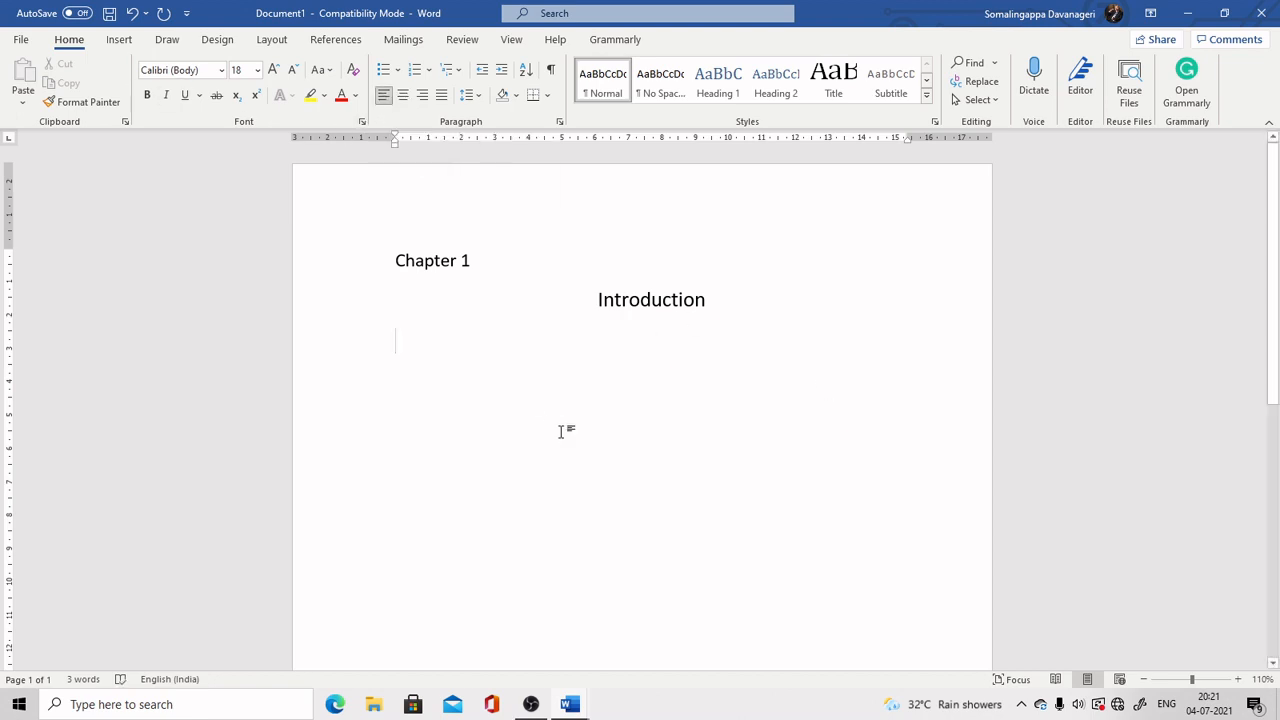
{"action": "type", "text": "1.1"}
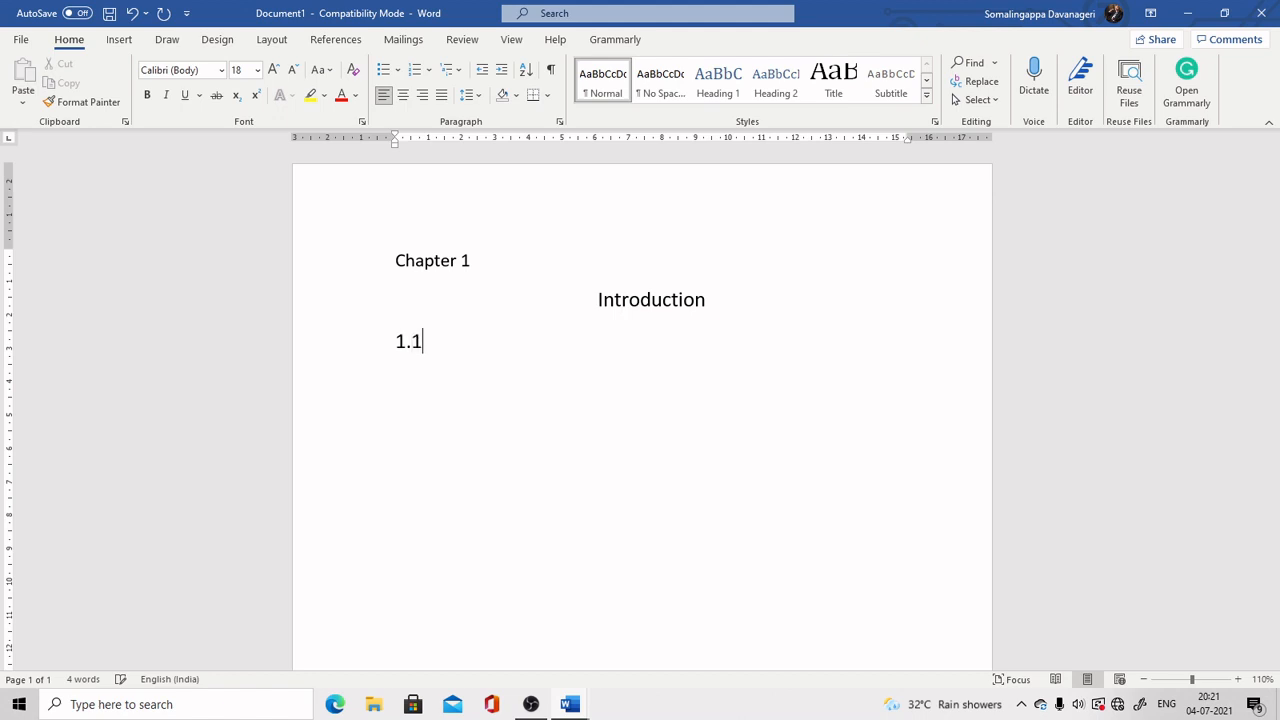
{"action": "type", "text": " Introduction"}
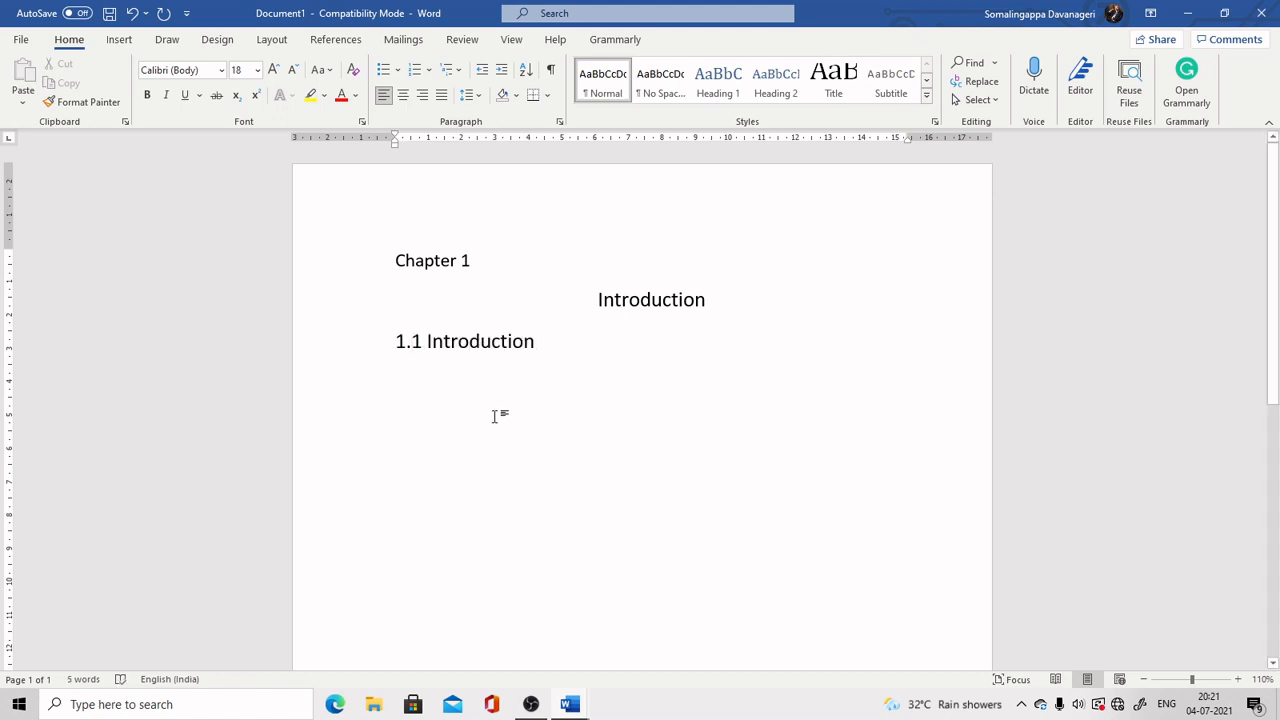
Step: Set the "1.1 Introduction" subheading's font size to 16 and start a new line below it
{"action": "left_click", "coordinate": [334, 343]}
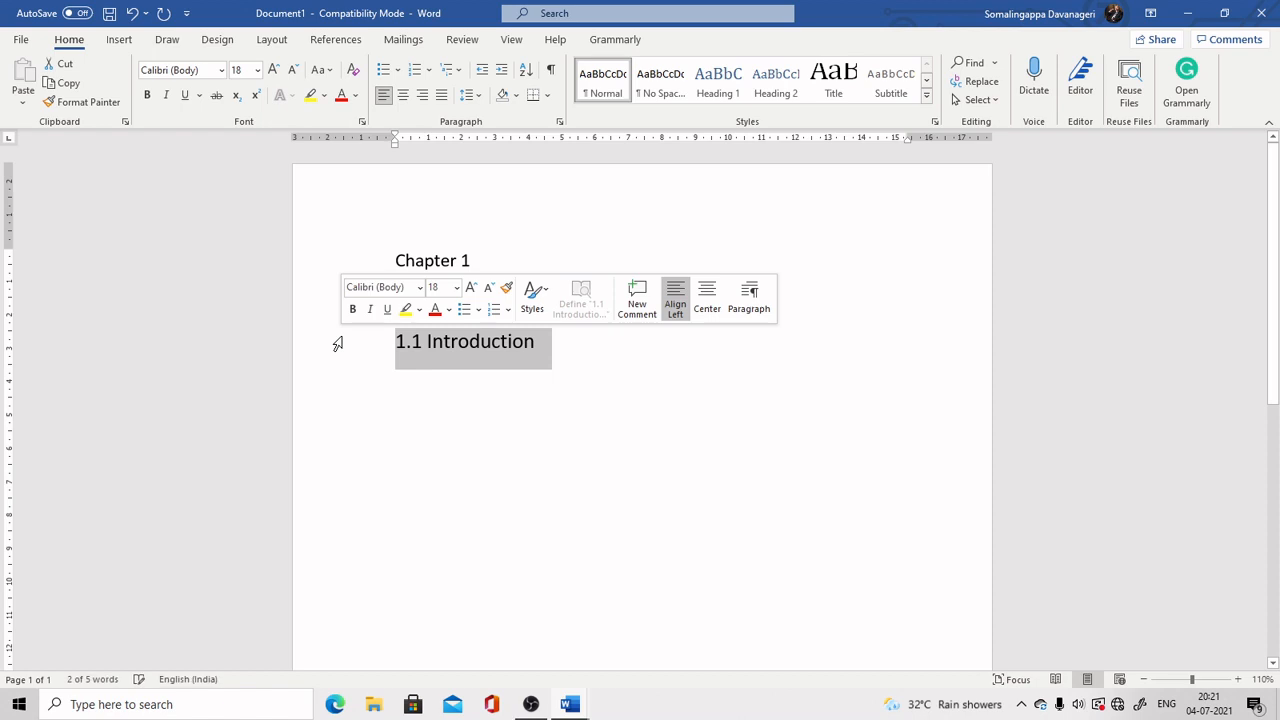
{"action": "left_click", "coordinate": [257, 70]}
{"action": "left_click", "coordinate": [245, 200]}
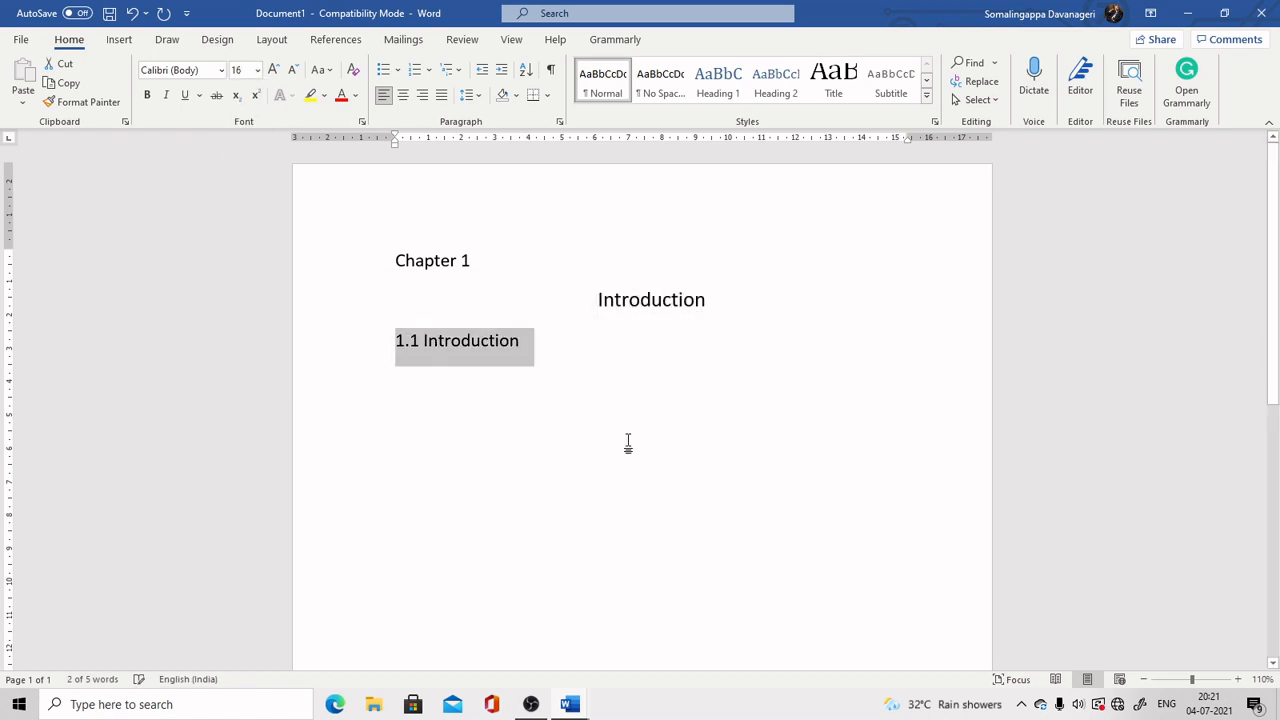
{"action": "left_click", "coordinate": [523, 352]}
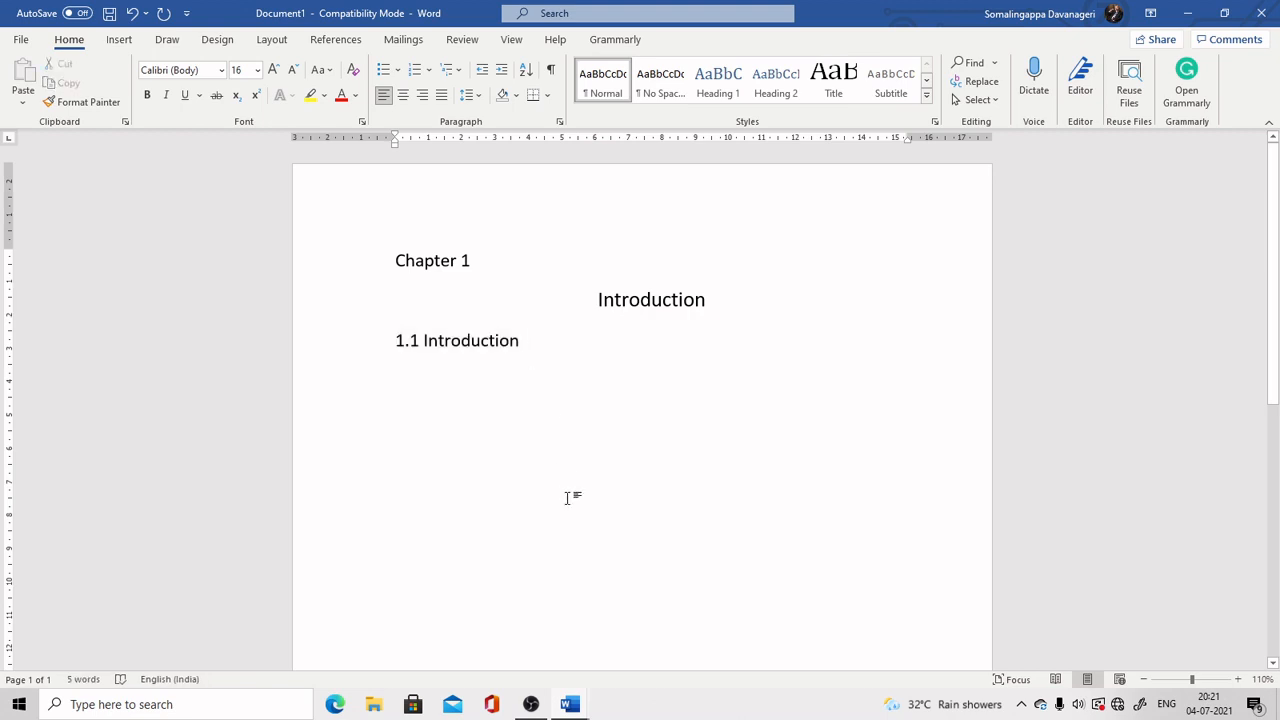
{"action": "key", "text": "Return"}
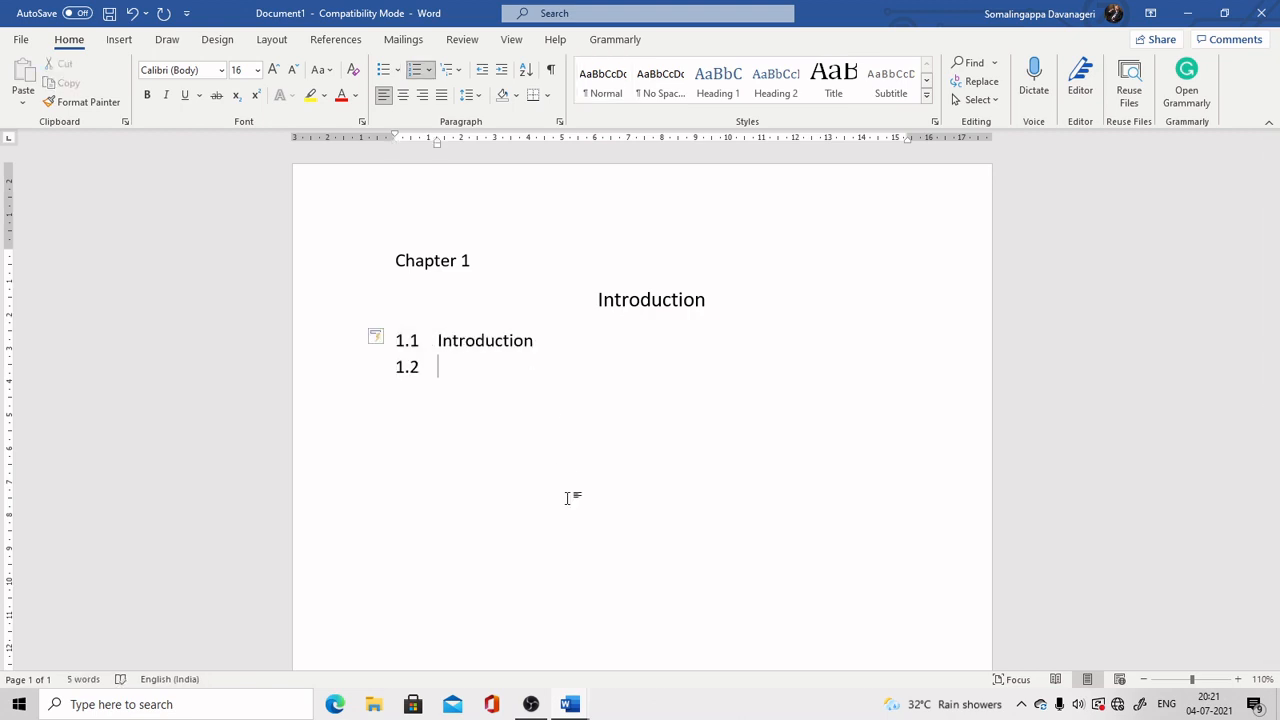
Step: Undo the automatic list numbering and add the subheading "1.1.1 Introduction" on the line below "1.1 Introduction"
{"action": "key", "text": "ctrl+z"}
{"action": "type", "text": "1.1.1"}
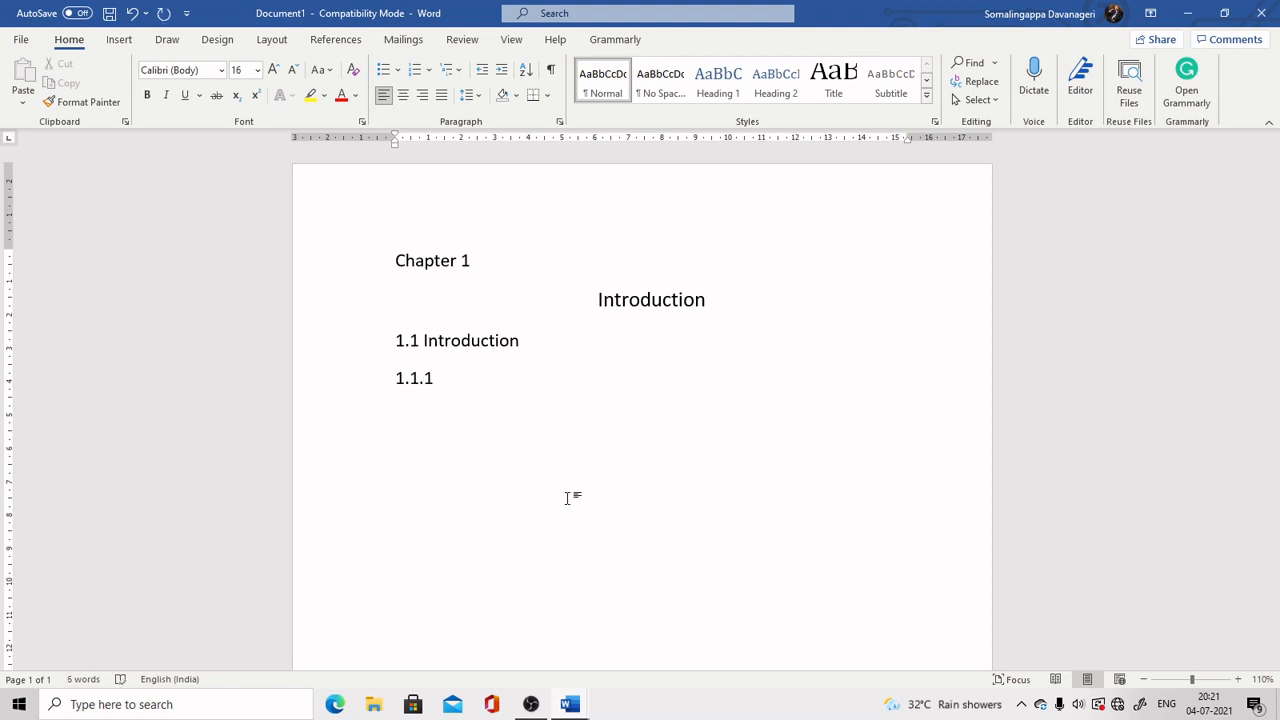
{"action": "type", "text": " Introduction"}
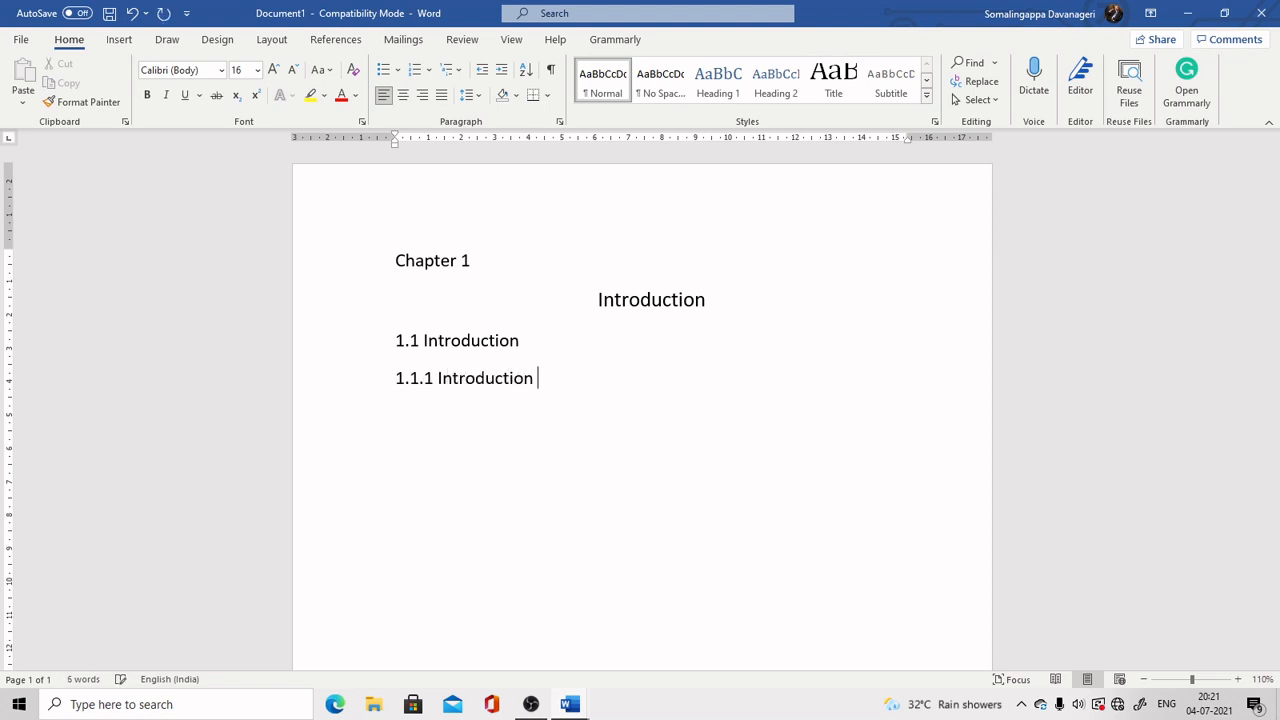
Step: Set the font size of the "1.1.1 Introduction" subheading to 14
{"action": "left_click", "coordinate": [319, 386]}
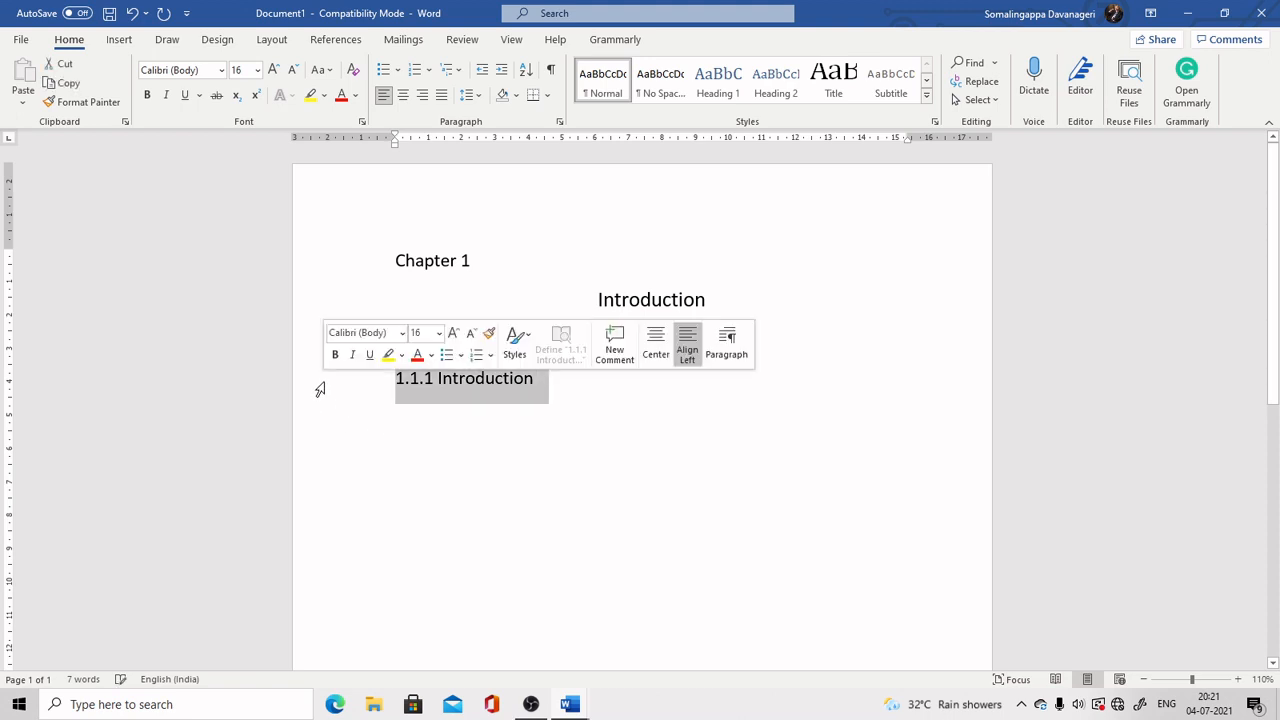
{"action": "left_click", "coordinate": [257, 71]}
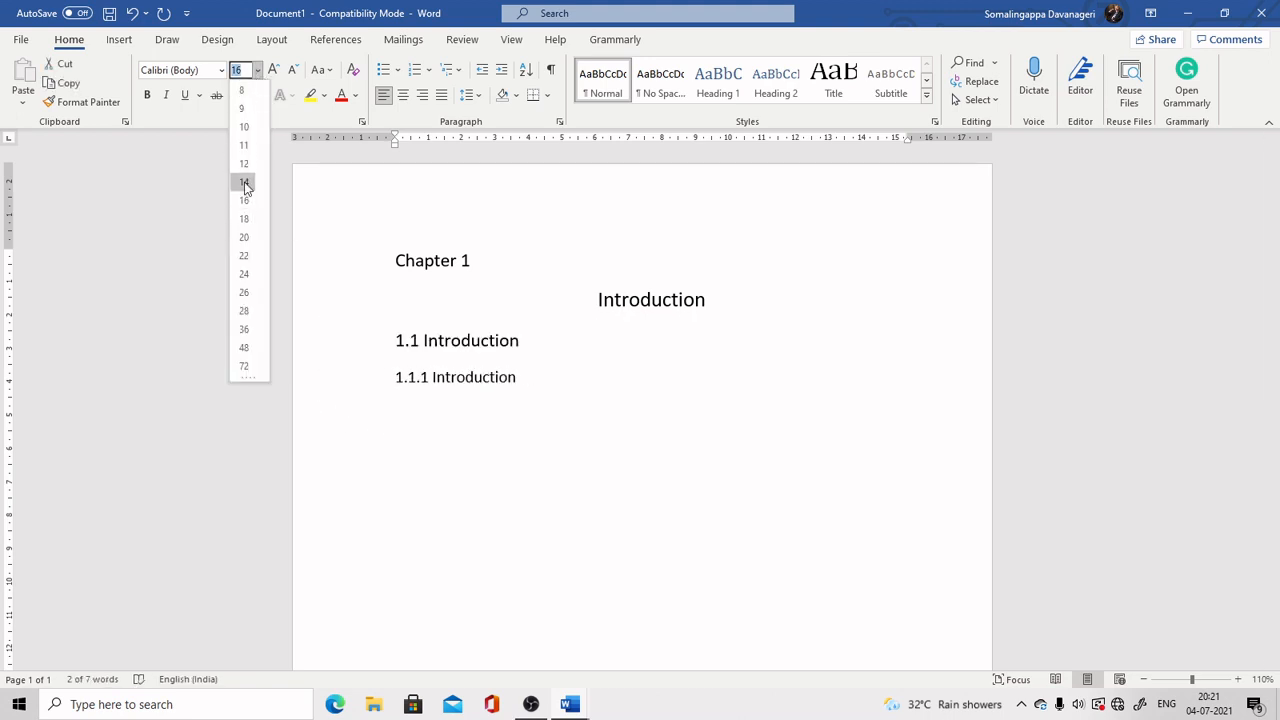
{"action": "left_click", "coordinate": [245, 183]}
{"action": "left_click", "coordinate": [539, 399]}
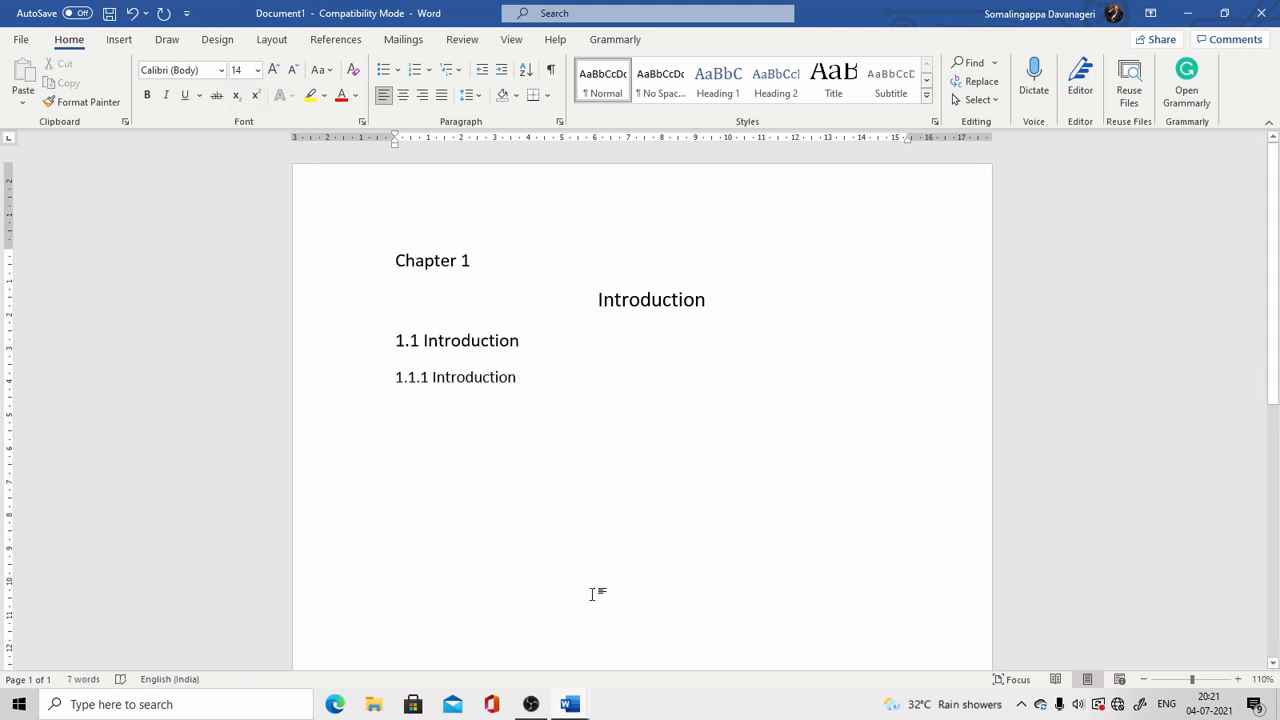
Step: Add a "1.1.1.1 Introduction" subheading on a new line below "1.1.1 Introduction" and set its font size to 12
{"action": "key", "text": "Return"}
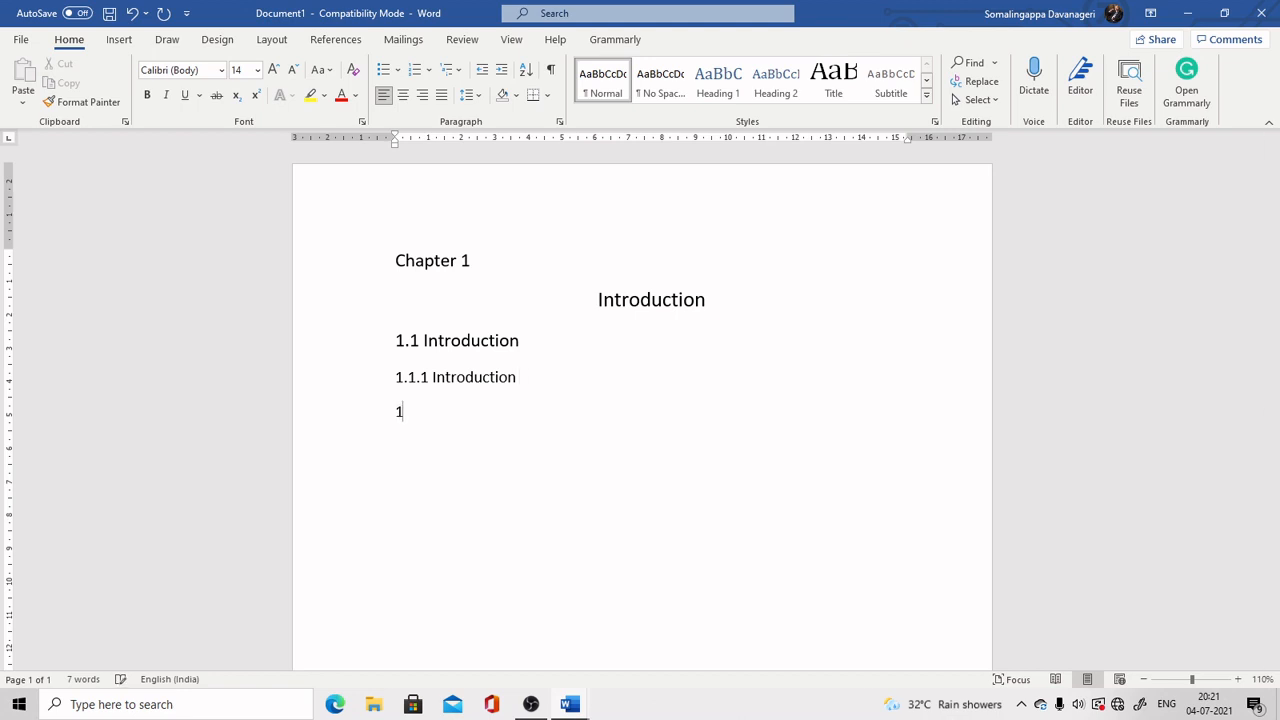
{"action": "type", "text": "1.1.1.1 Introduction"}
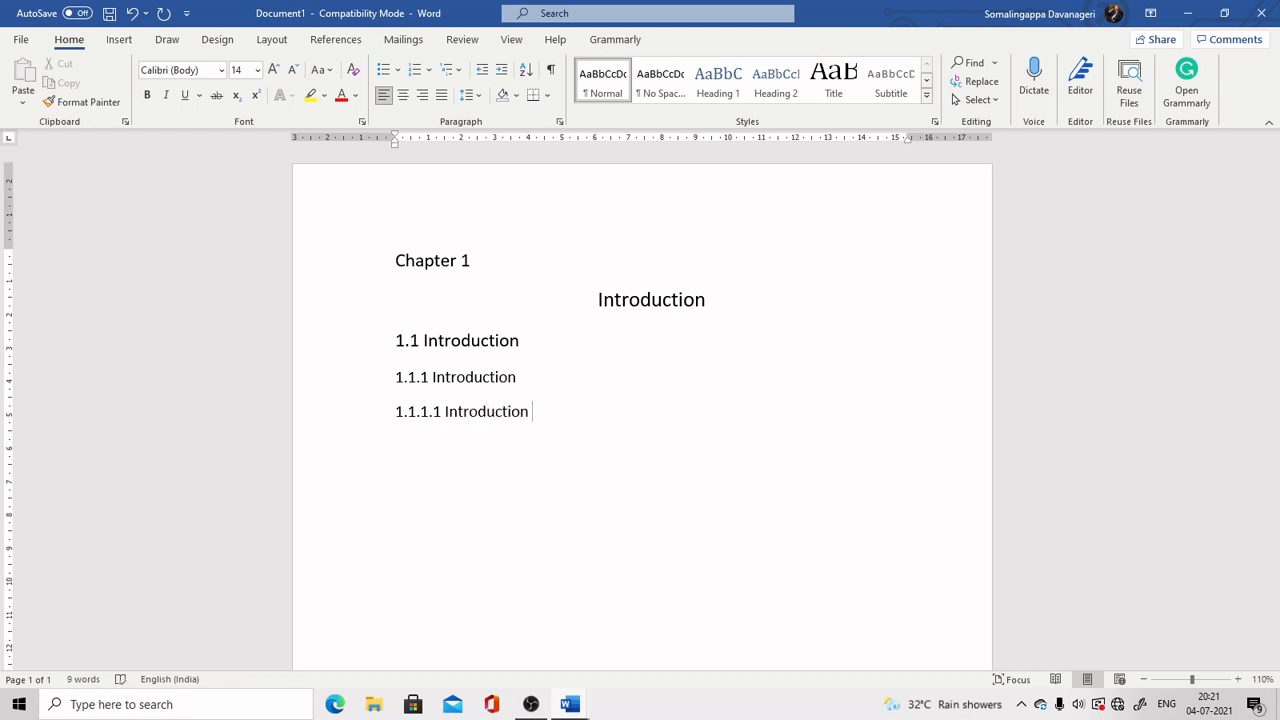
{"action": "left_click", "coordinate": [337, 411]}
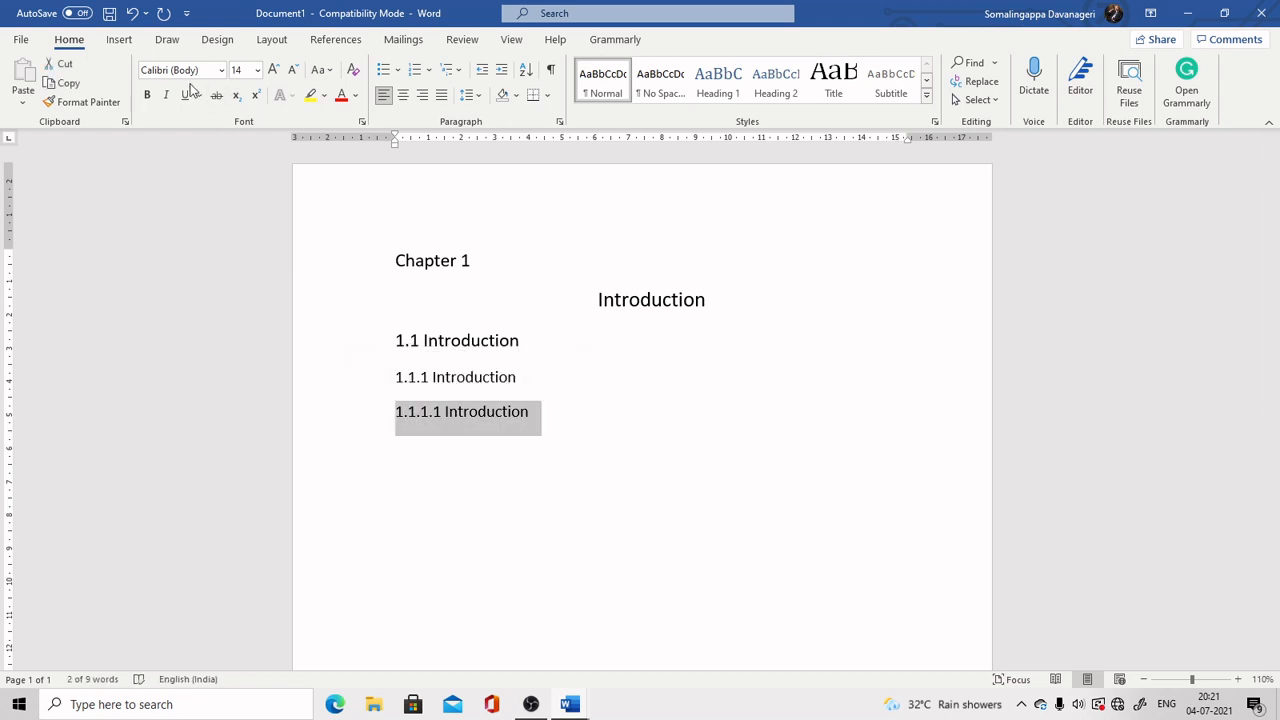
{"action": "left_click", "coordinate": [257, 70]}
{"action": "left_click", "coordinate": [243, 172]}
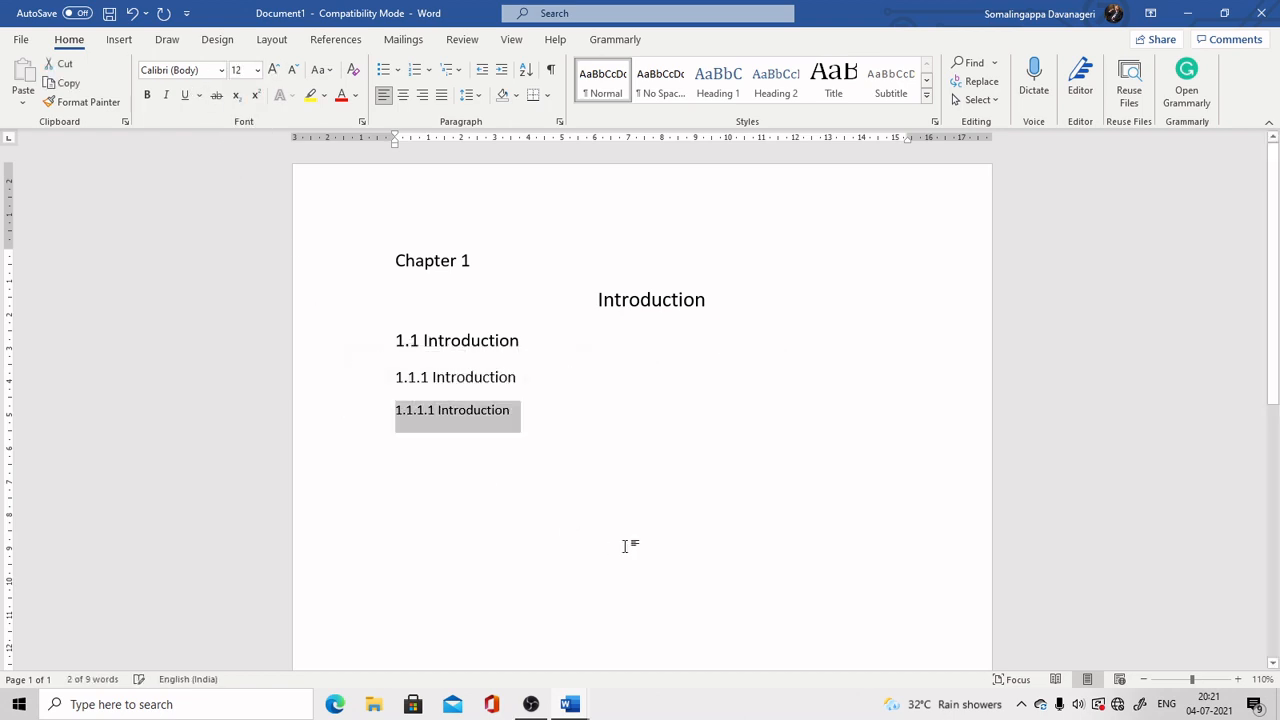
{"action": "left_click", "coordinate": [625, 545]}
Step: Make all five lines bold, from "Chapter 1" down to the "1.1.1.1 Introduction" subheading
{"action": "left_click", "coordinate": [300, 350]}
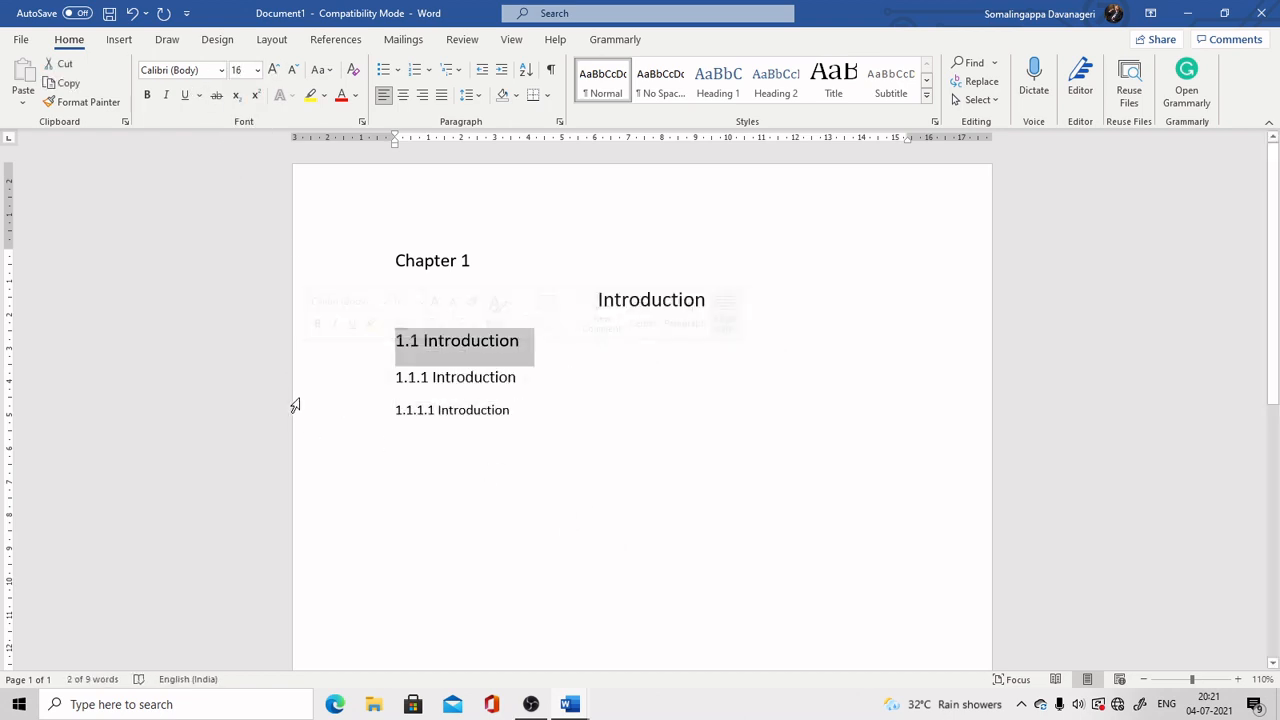
{"action": "left_click", "coordinate": [292, 384], "text": "shift"}
{"action": "left_click", "coordinate": [301, 418], "text": "shift"}
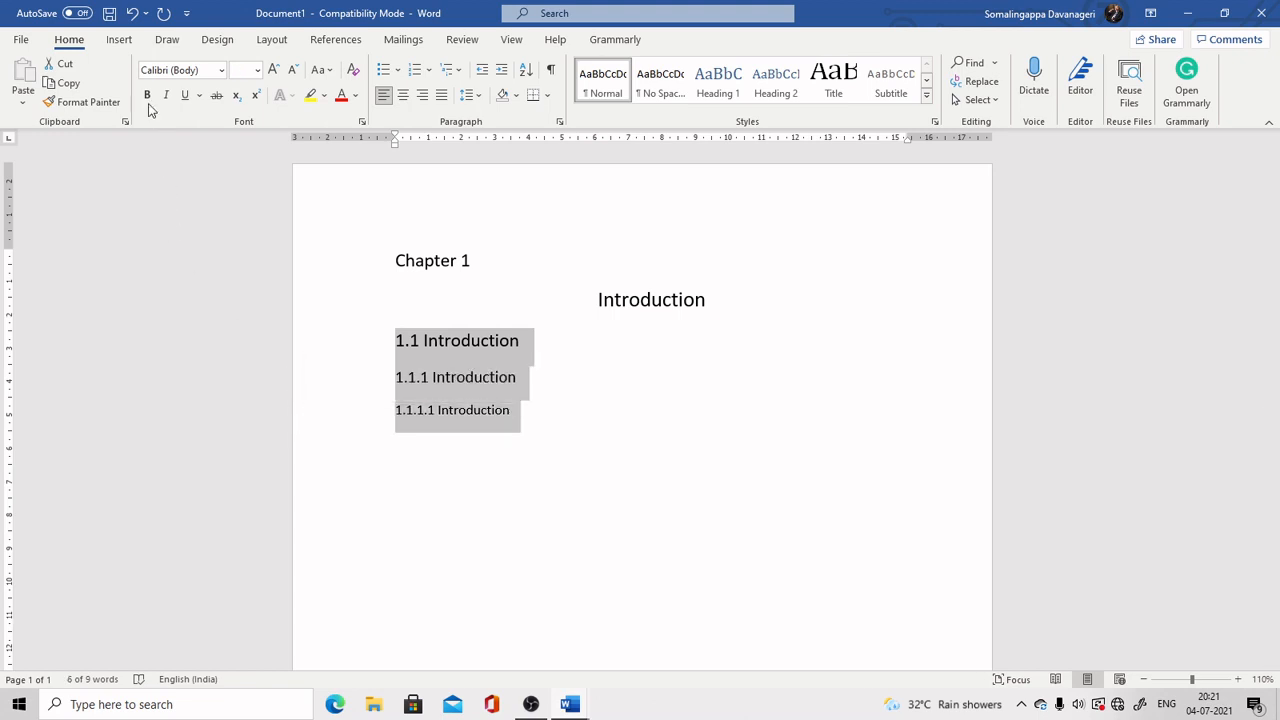
{"action": "left_click", "coordinate": [746, 566]}
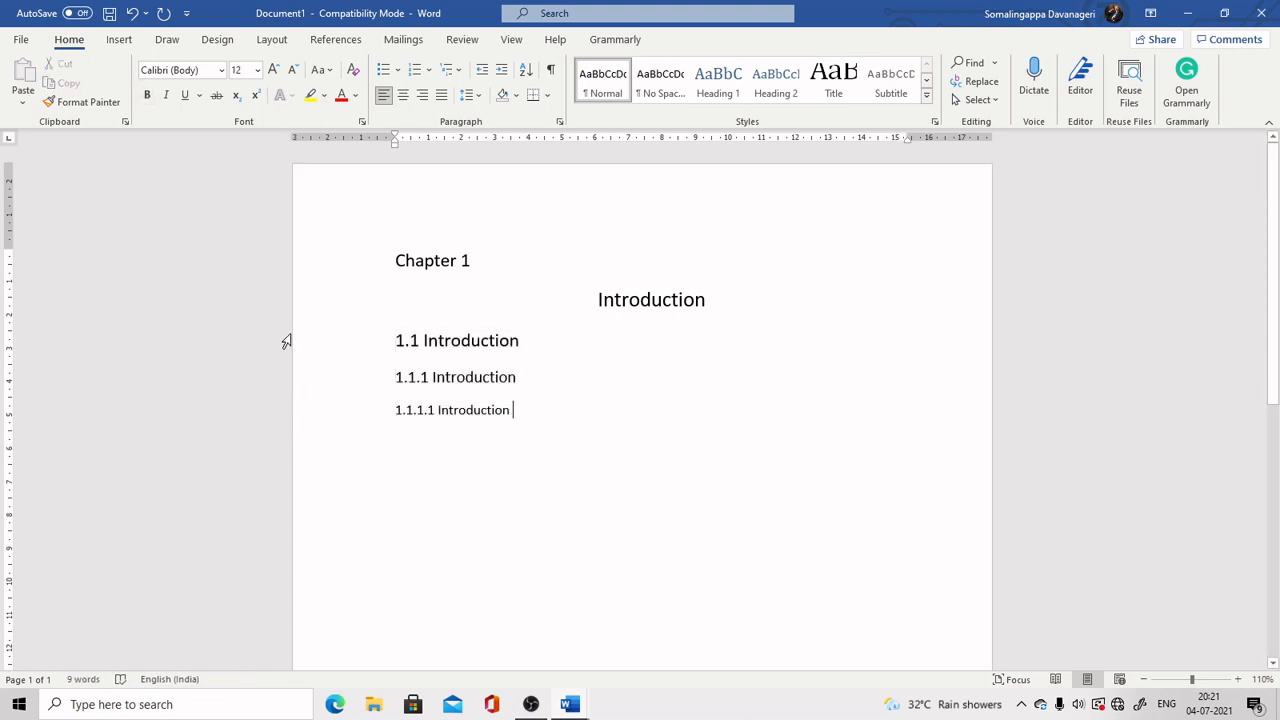
{"action": "left_click_drag", "start_coordinate": [320, 261], "coordinate": [317, 409]}
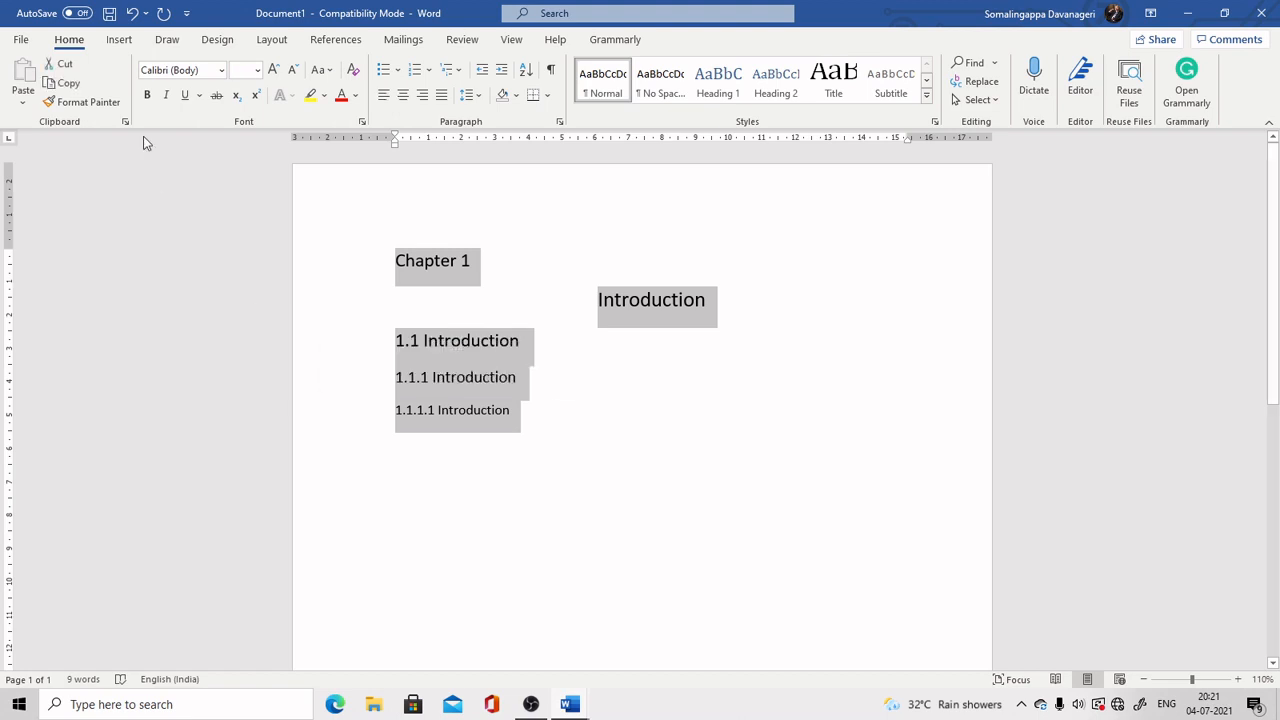
{"action": "left_click", "coordinate": [147, 94]}
{"action": "left_click", "coordinate": [586, 434]}
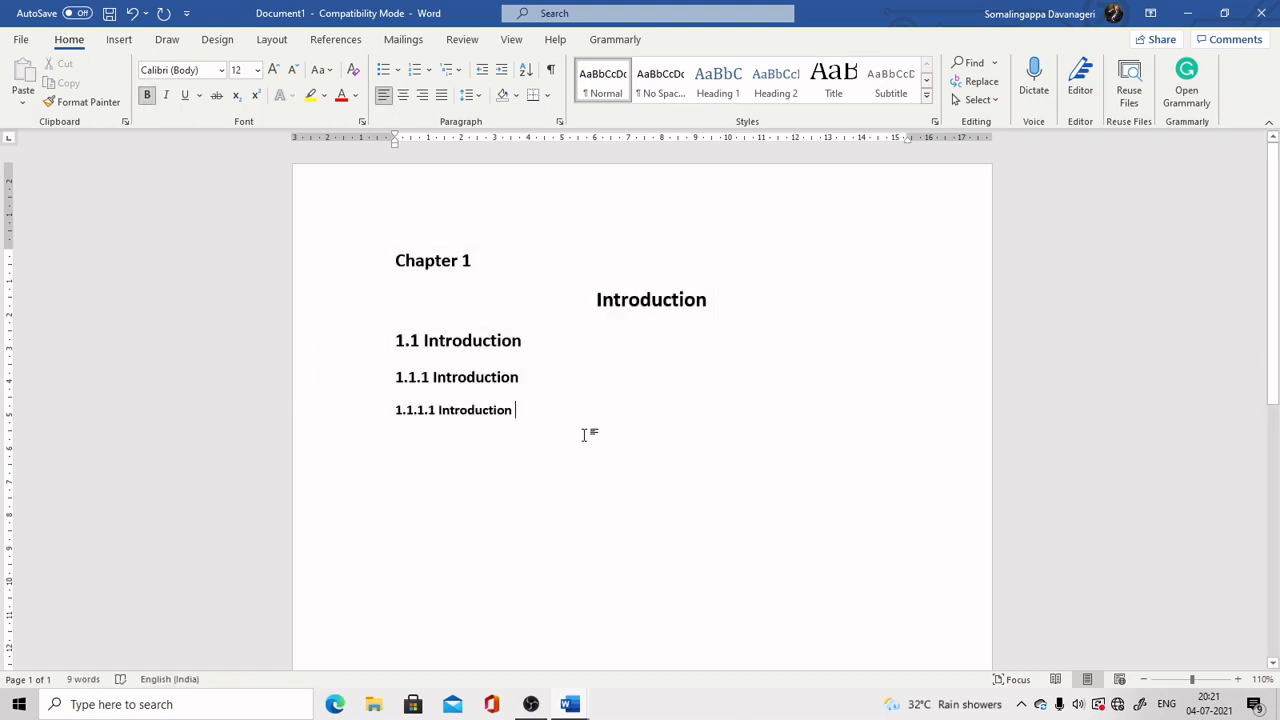
Step: Note the font sizes after the text, adding "(16)" to the "Chapter 1" line and "(18)" to the centred "Introduction" title
{"action": "left_click", "coordinate": [791, 295]}
{"action": "left_click", "coordinate": [490, 250]}
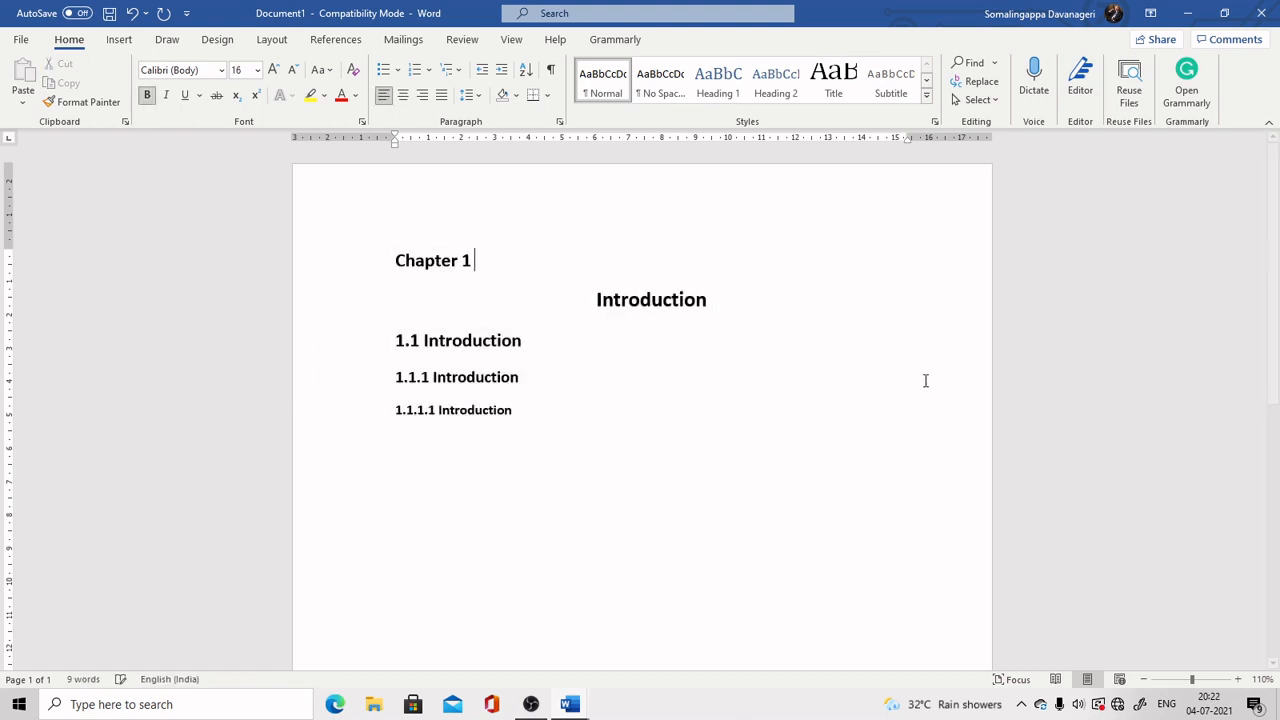
{"action": "type", "text": "{6)"}
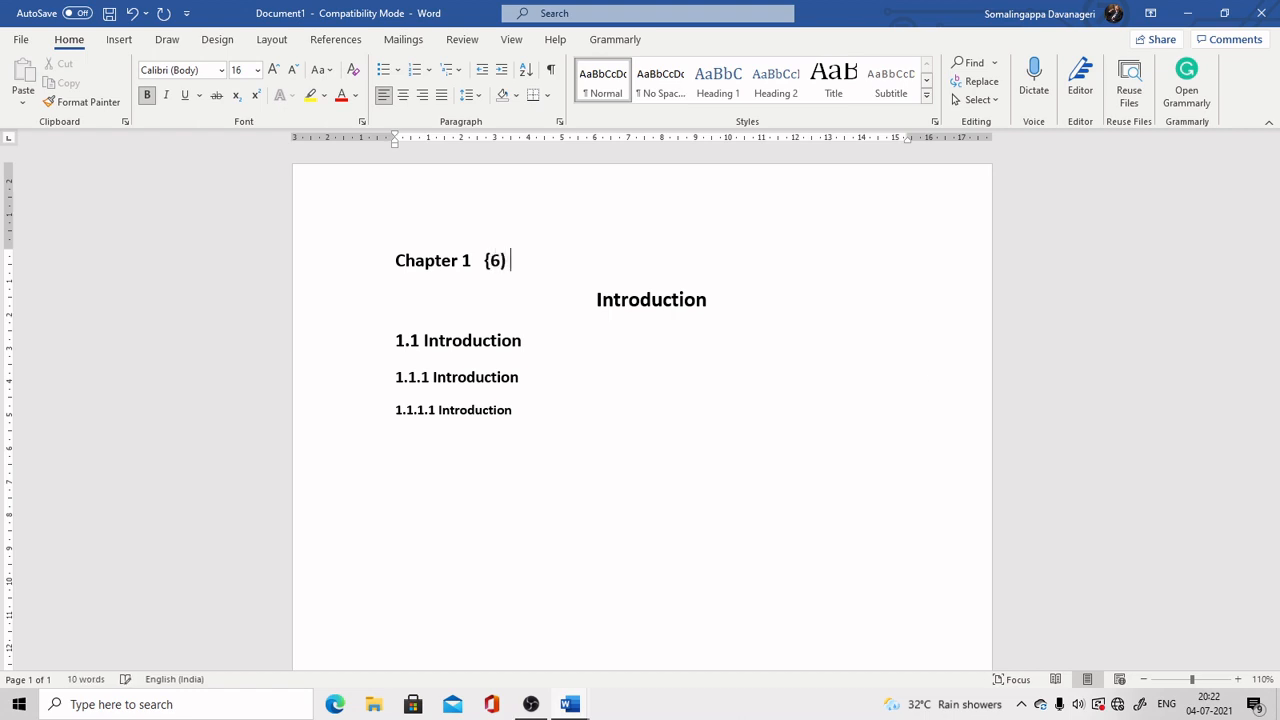
{"action": "key", "text": "BackSpace"}
{"action": "key", "text": "BackSpace"}
{"action": "key", "text": "BackSpace"}
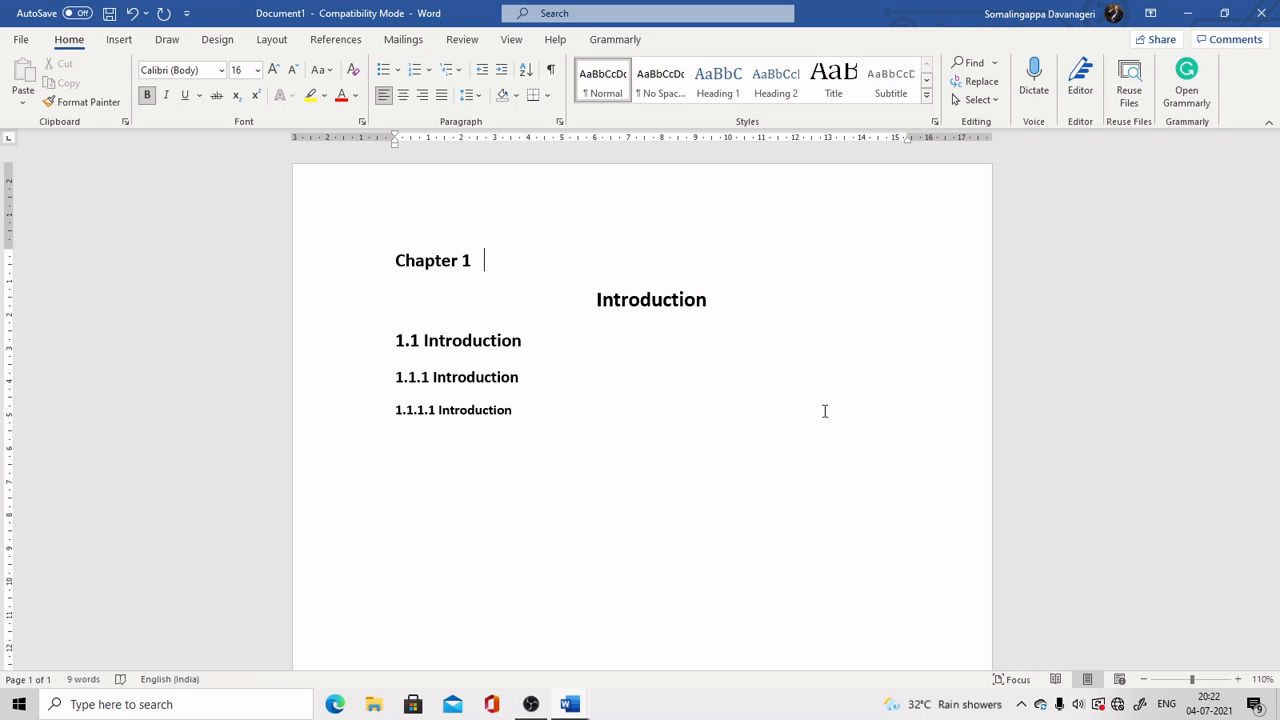
{"action": "type", "text": "(16"}
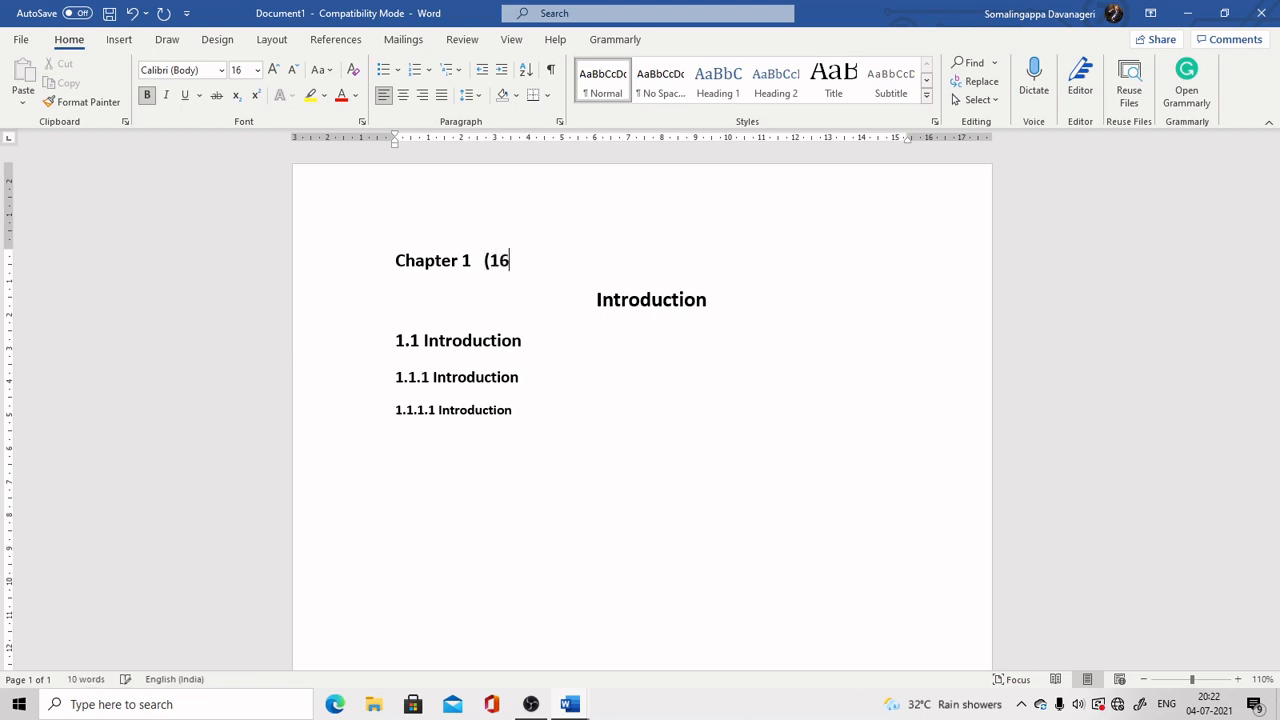
{"action": "type", "text": ")"}
{"action": "left_click", "coordinate": [740, 310]}
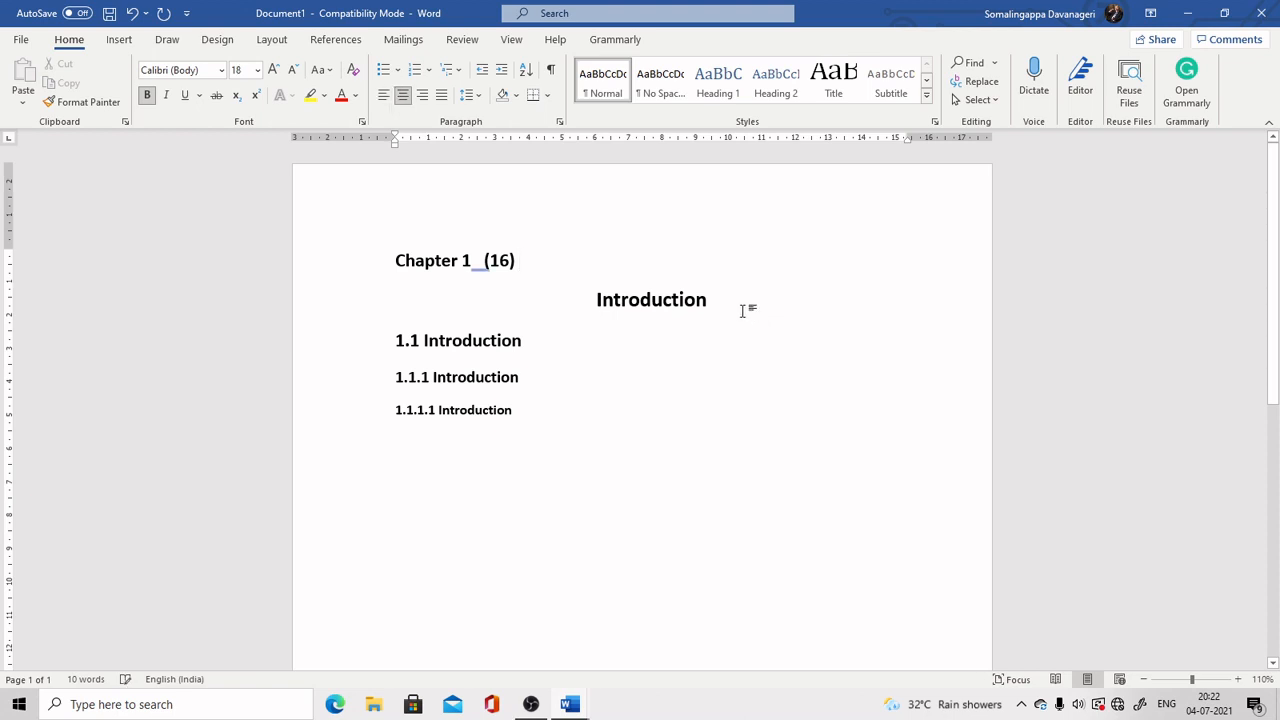
{"action": "type", "text": "(18)"}
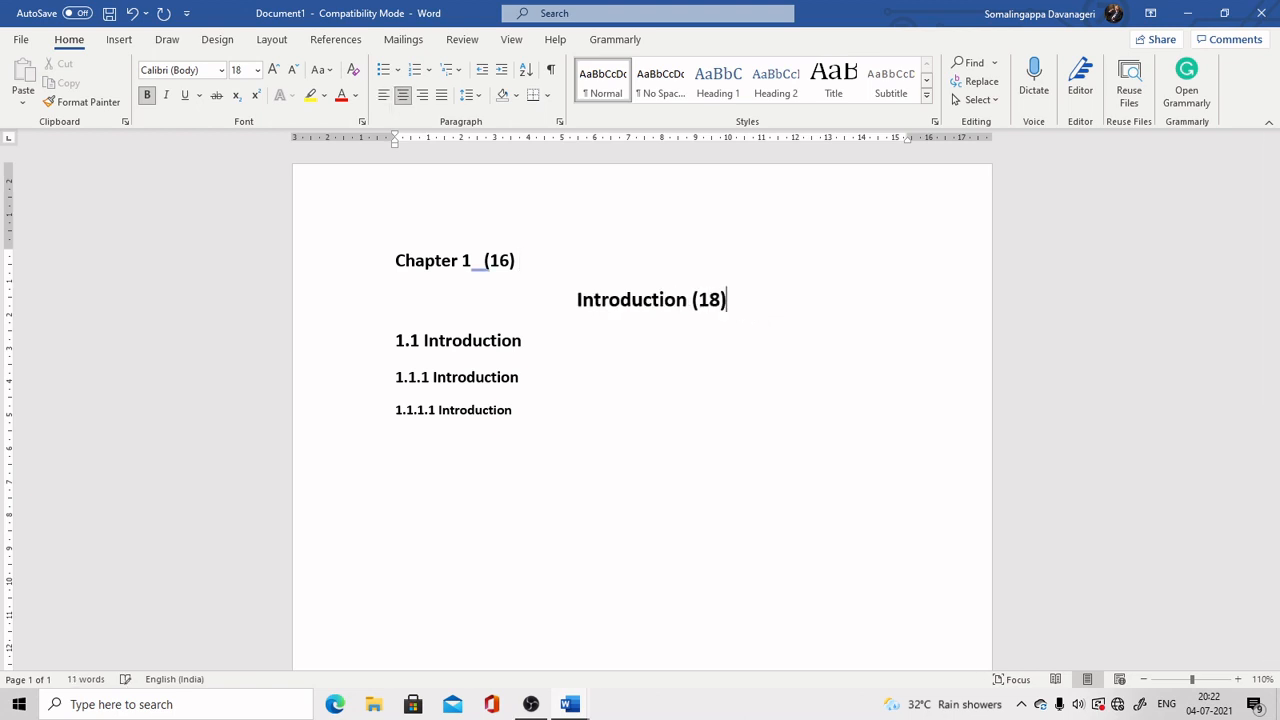
Step: Append the font sizes to the subheadings: "(16)" after 1.1, "(14)" after 1.1.1 and "(12)" after 1.1.1.1 Introduction
{"action": "left_click", "coordinate": [546, 341]}
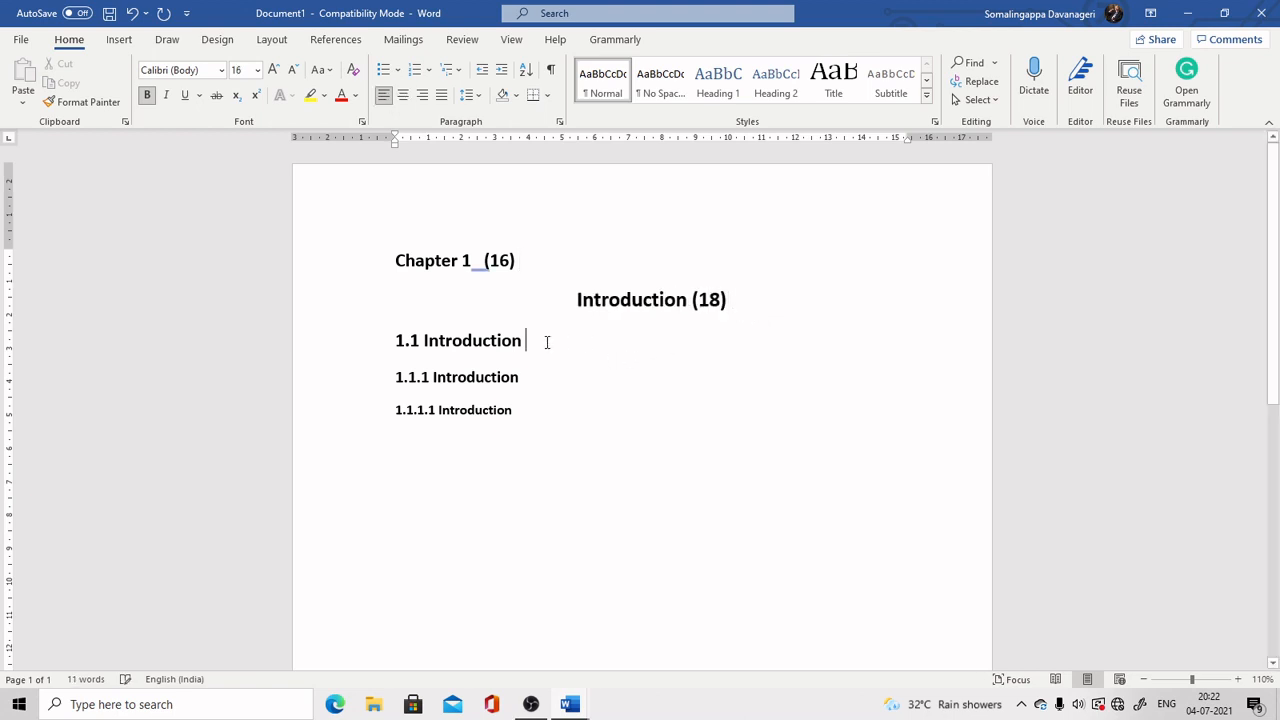
{"action": "type", "text": "(16"}
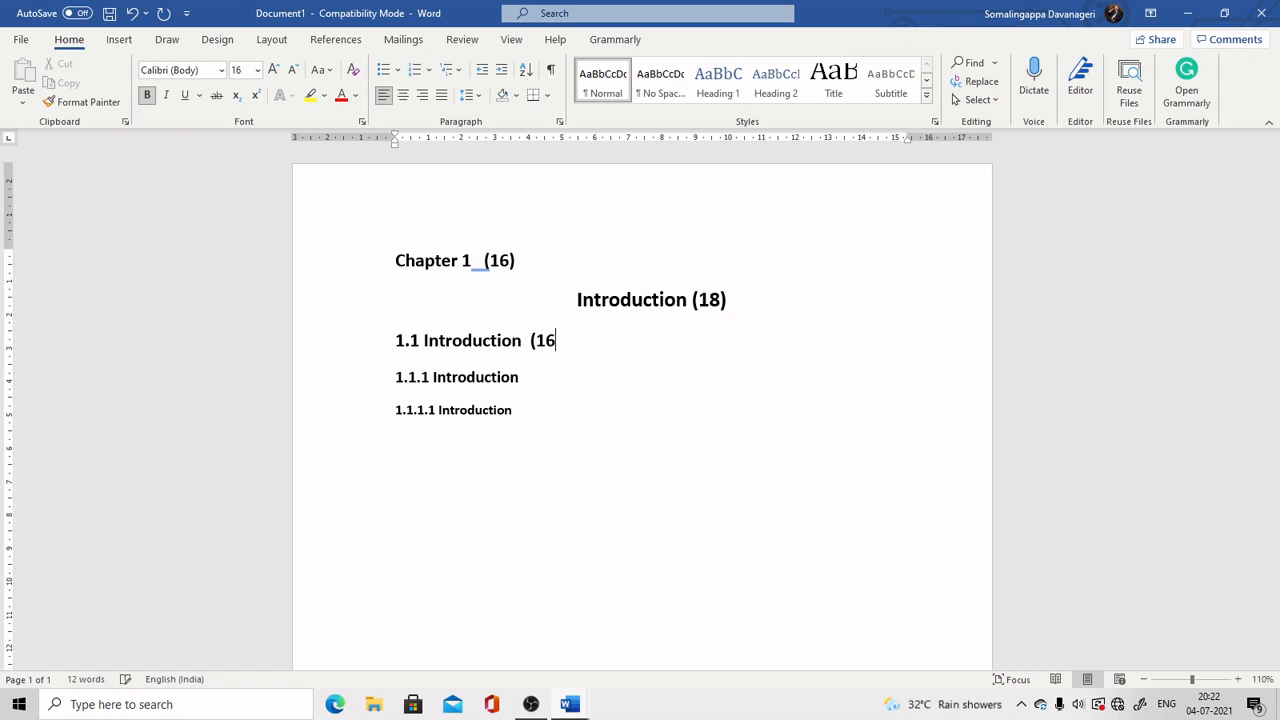
{"action": "type", "text": ")"}
{"action": "left_click", "coordinate": [530, 380]}
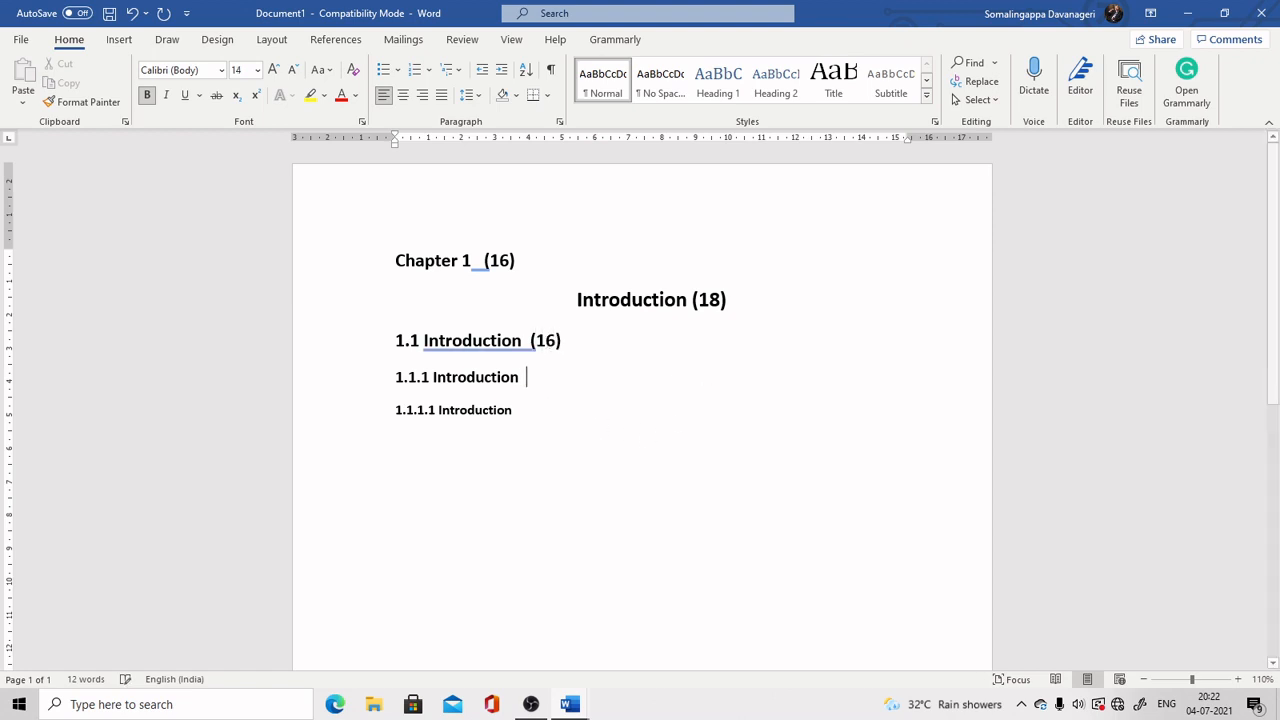
{"action": "type", "text": "(14)"}
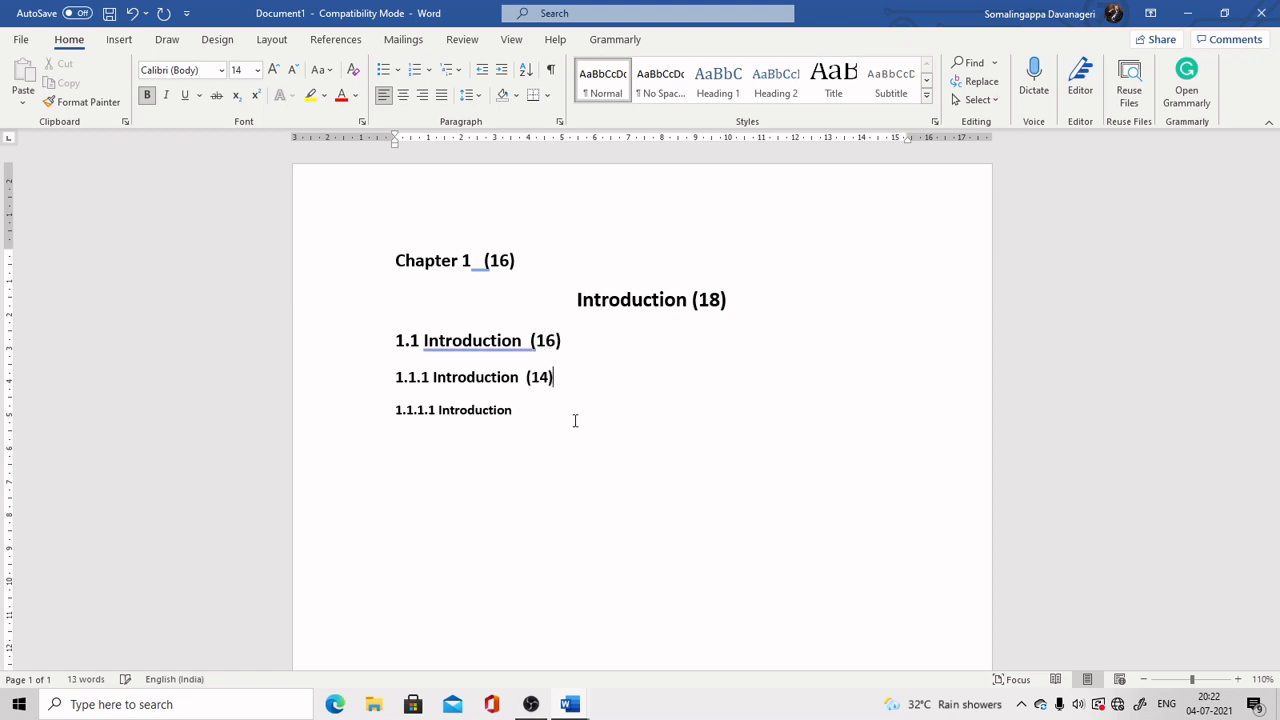
{"action": "left_click", "coordinate": [526, 413]}
{"action": "type", "text": "(12)"}
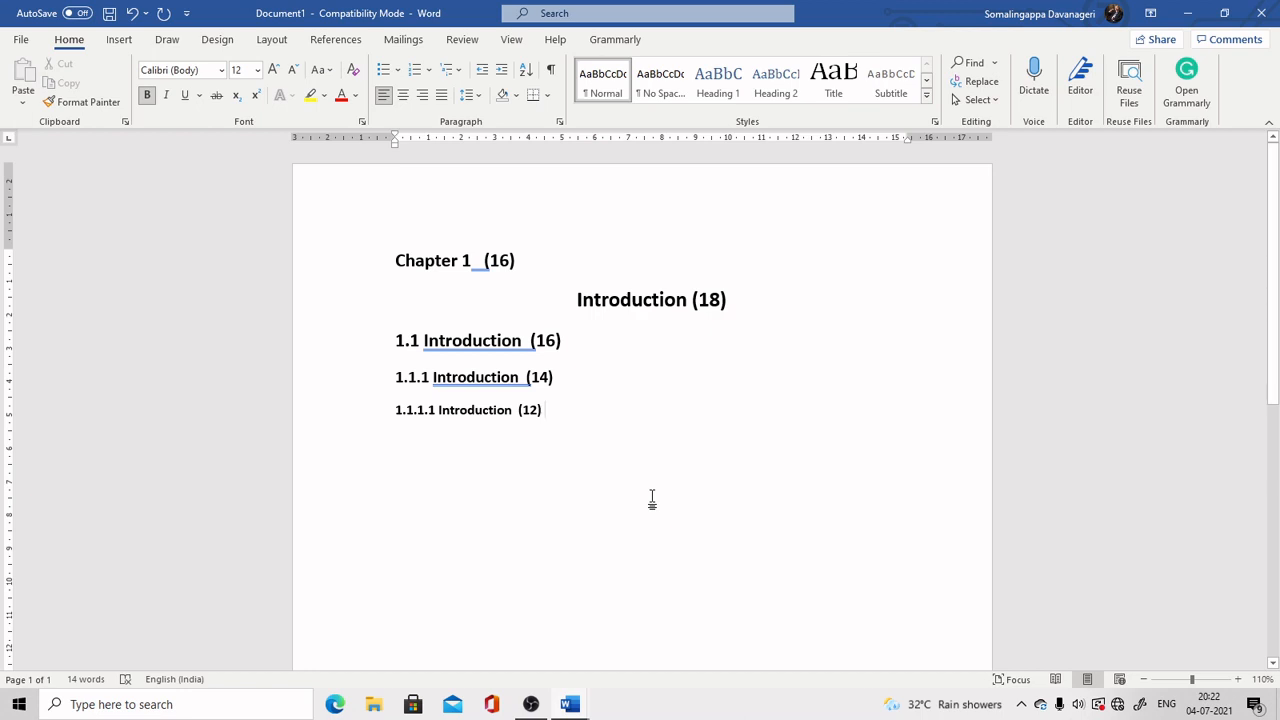
Step: Clear the grammar mark in the "Chapter 1 (16)" line and insert several blank, unnumbered lines below the 1.1 Introduction subheading
{"action": "right_click", "coordinate": [480, 268]}
{"action": "left_click", "coordinate": [510, 331]}
{"action": "key", "text": "Return"}
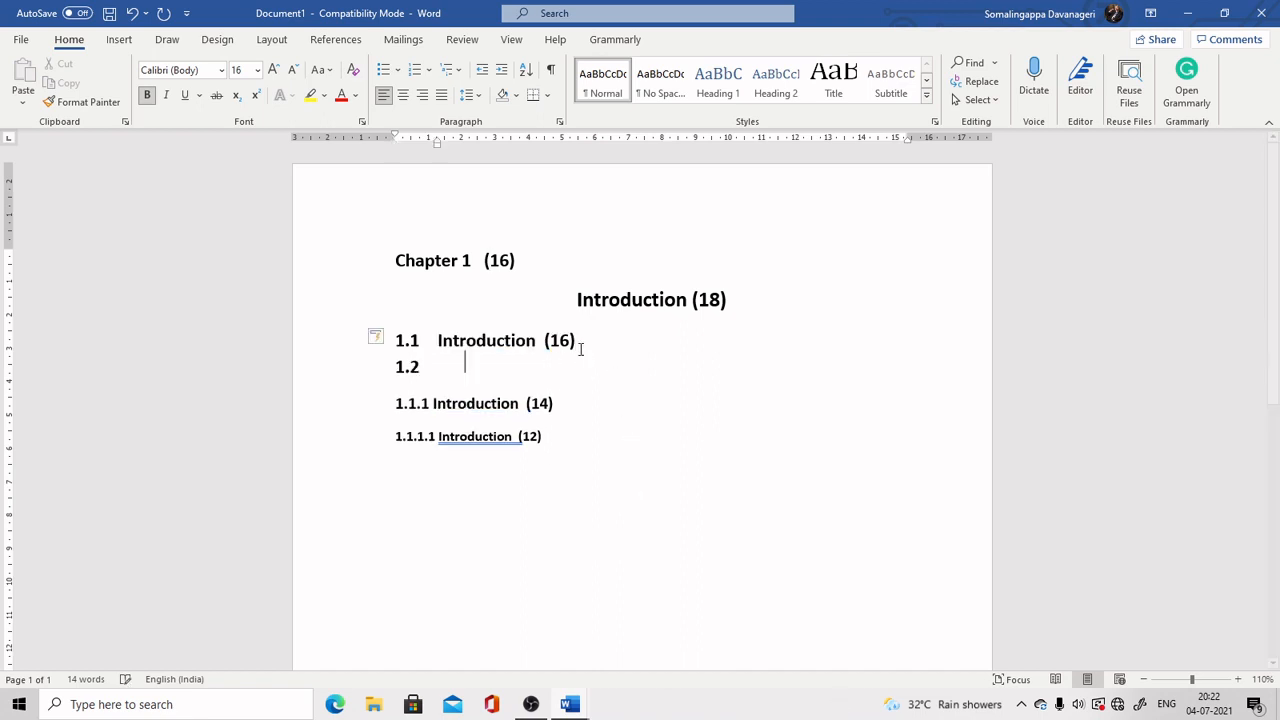
{"action": "key", "text": "BackSpace"}
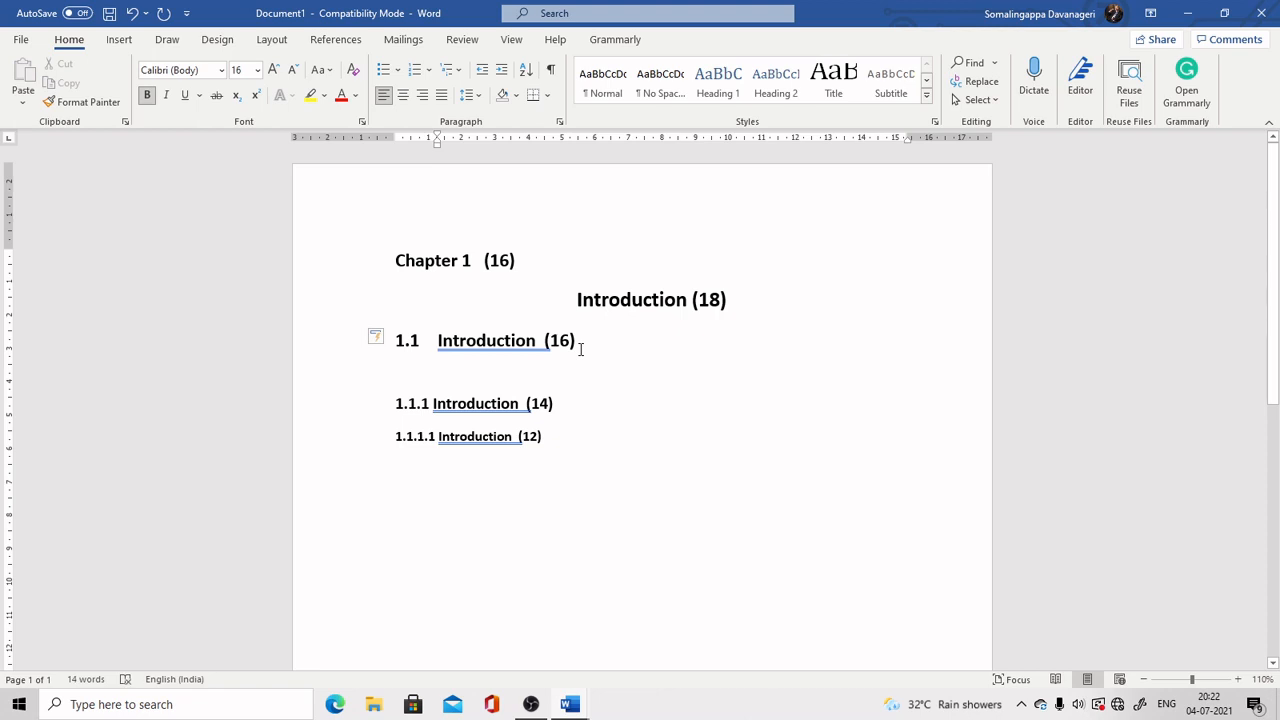
{"action": "key", "text": "BackSpace"}
{"action": "key", "text": "Return"}
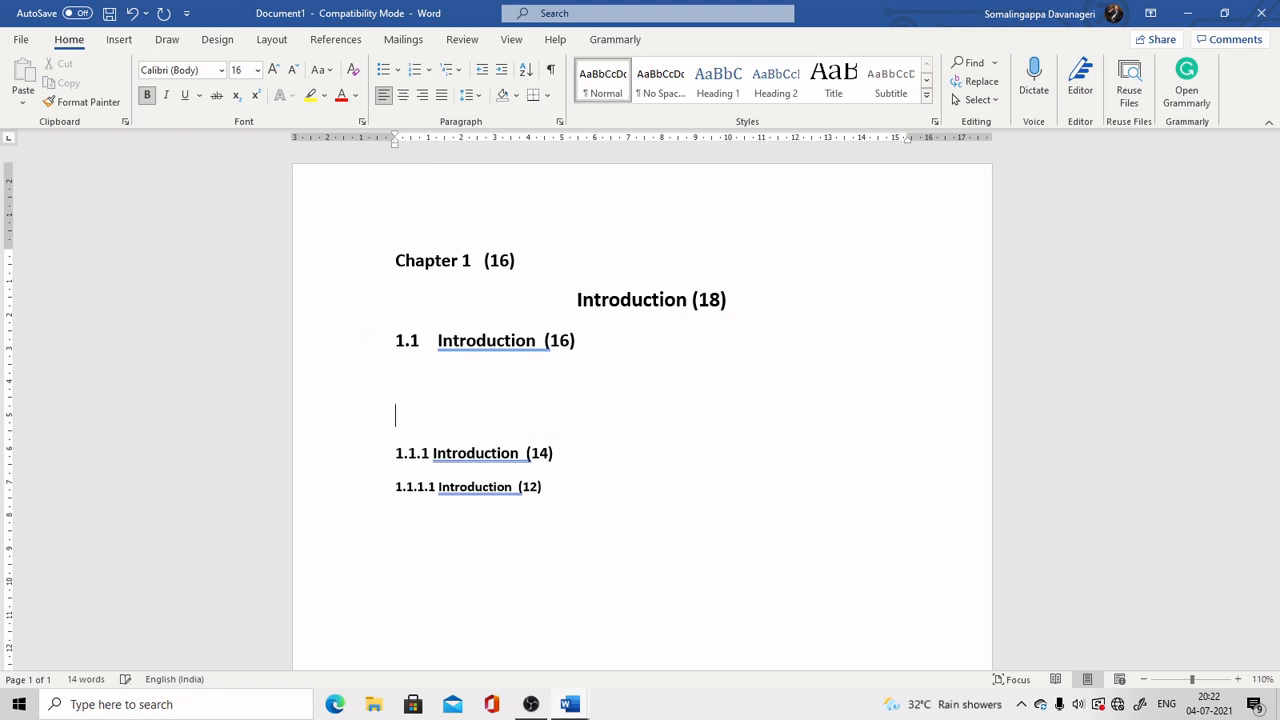
{"action": "key", "text": "Return"}
{"action": "key", "text": "Return"}
{"action": "key", "text": "Return"}
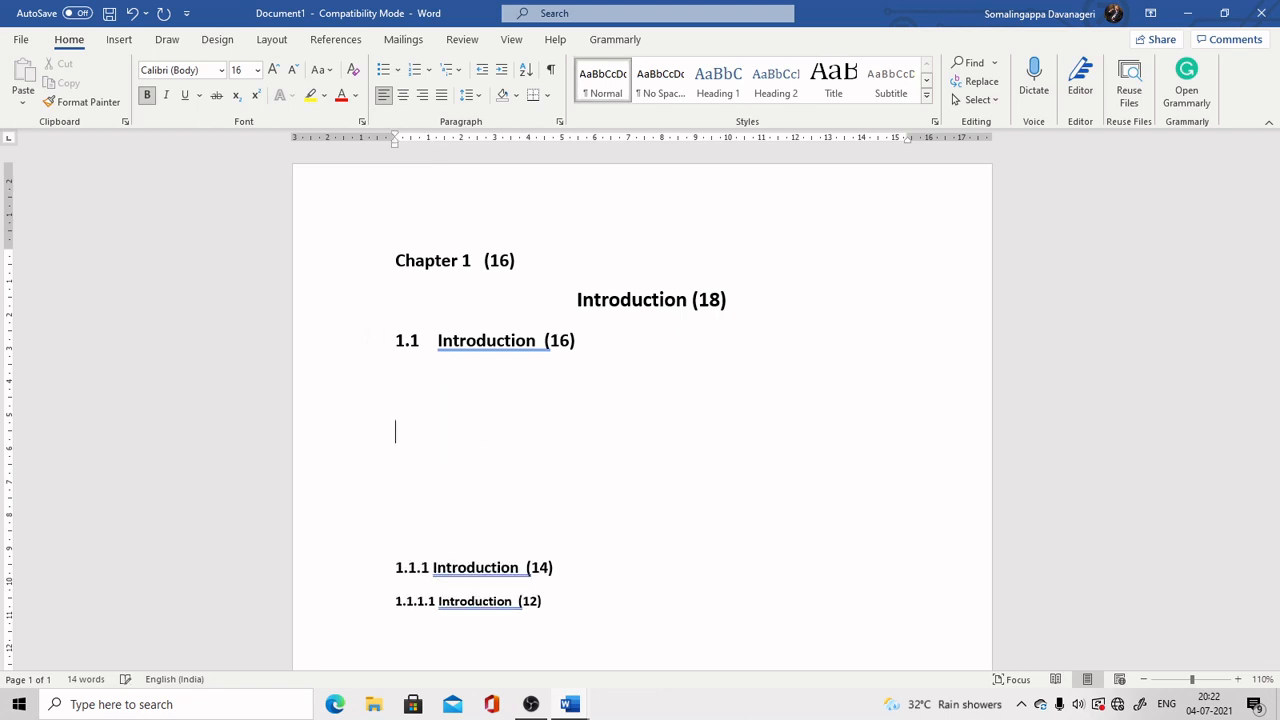
{"action": "left_click", "coordinate": [396, 377]}
Step: Minimise both open Word documents to reach the files on the desktop
{"action": "left_click", "coordinate": [1188, 13]}
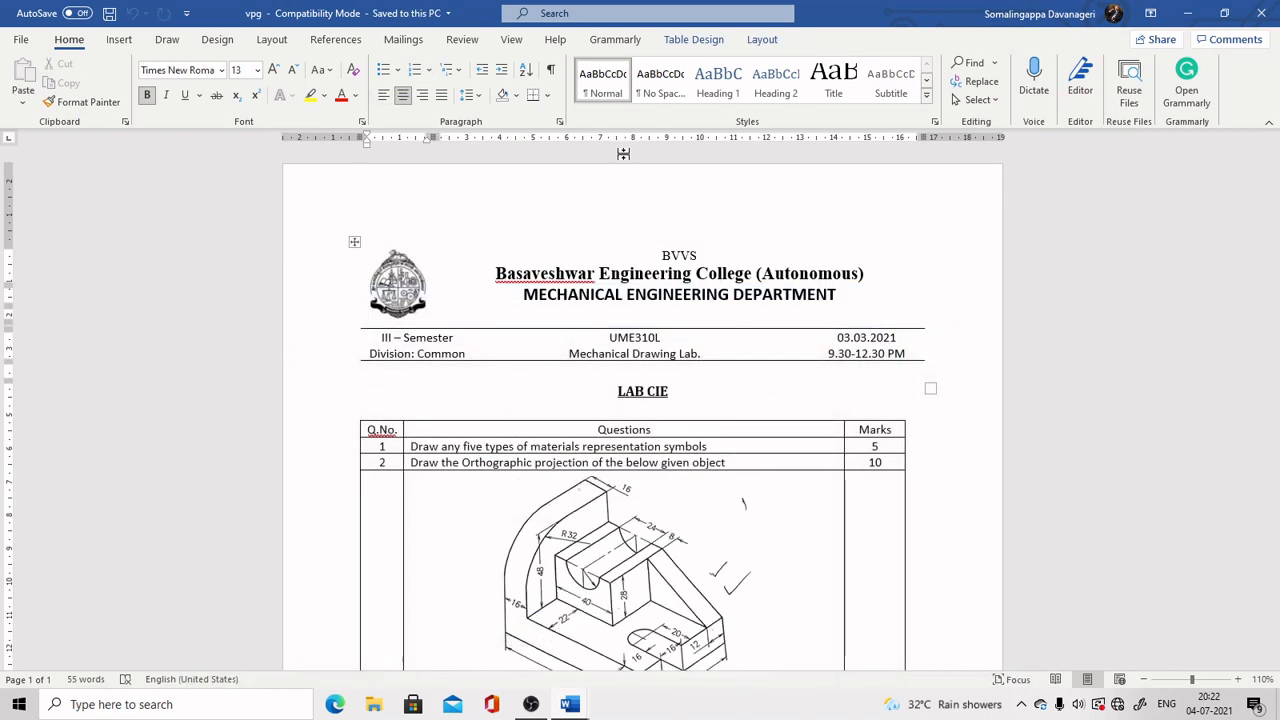
{"action": "left_click", "coordinate": [1184, 12]}
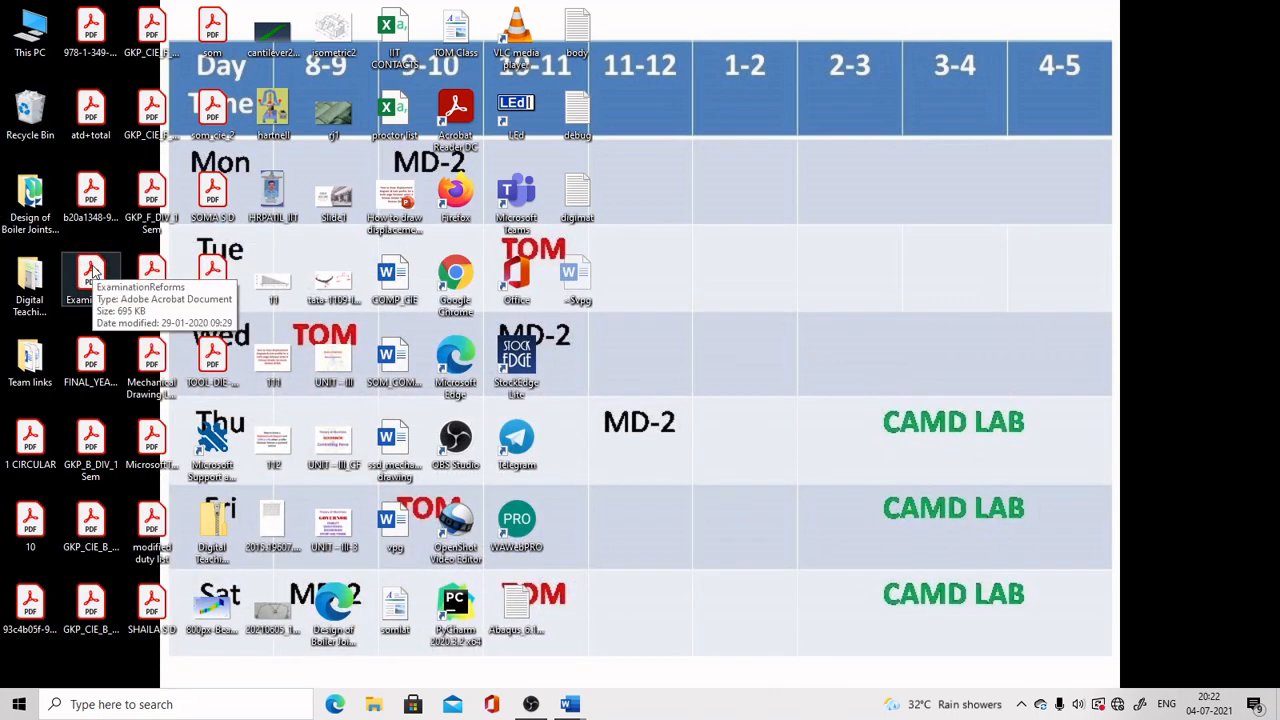
{"action": "right_click", "coordinate": [165, 377]}
{"action": "left_click", "coordinate": [806, 484]}
{"action": "left_click", "coordinate": [152, 432]}
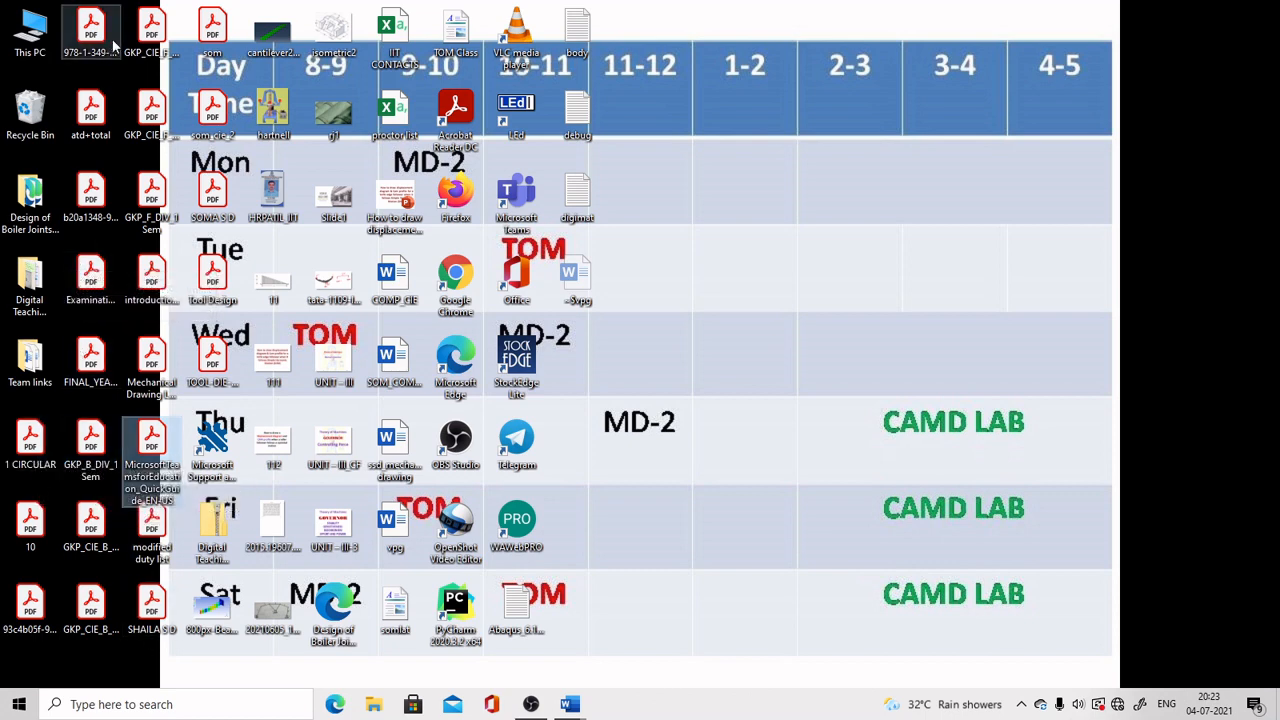
Step: Open the "1 CIRCULAR" PDF from the desktop in Adobe Acrobat Reader and maximise its window
{"action": "double_click", "coordinate": [29, 622]}
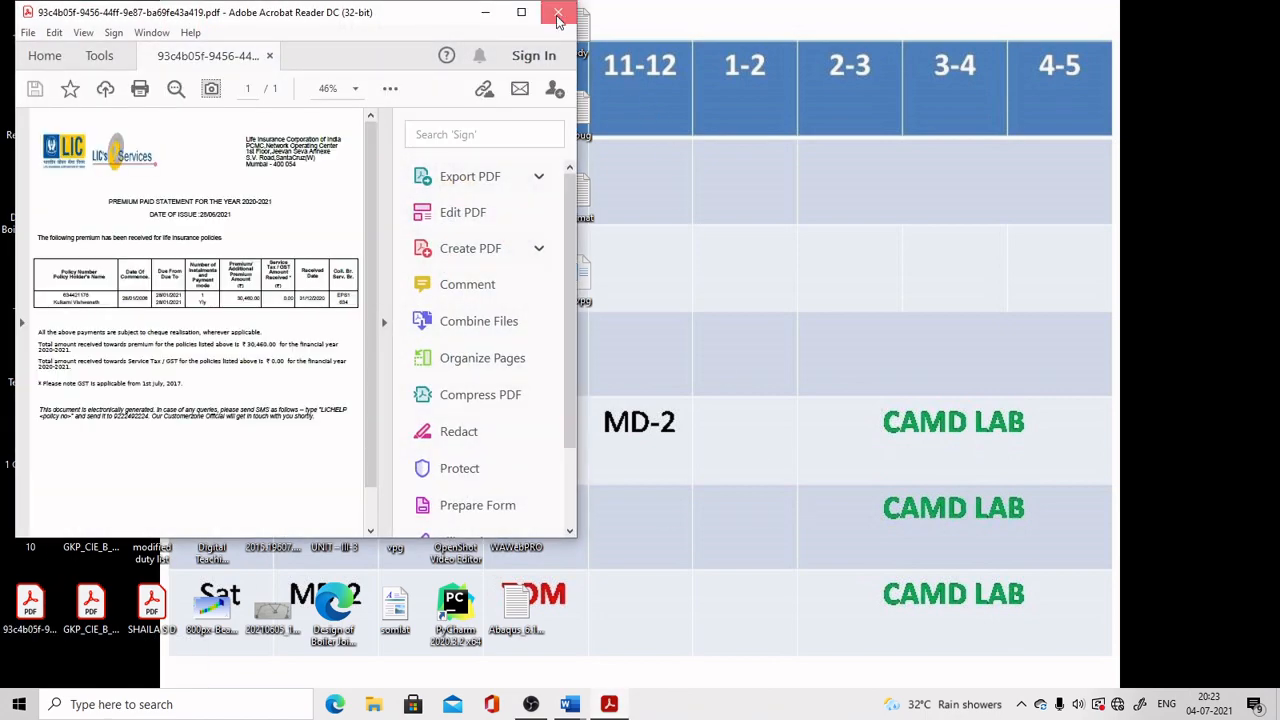
{"action": "left_click", "coordinate": [553, 15]}
{"action": "double_click", "coordinate": [29, 458]}
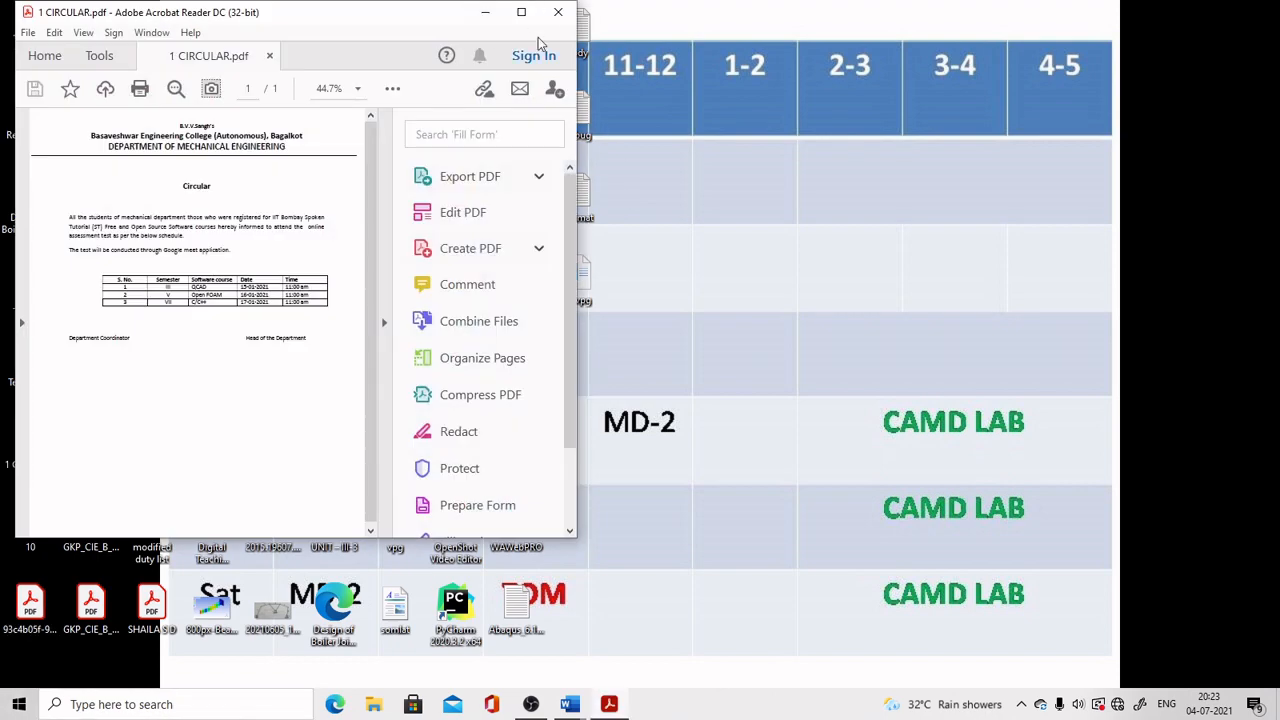
{"action": "left_click", "coordinate": [521, 12]}
{"action": "left_click", "coordinate": [1087, 394]}
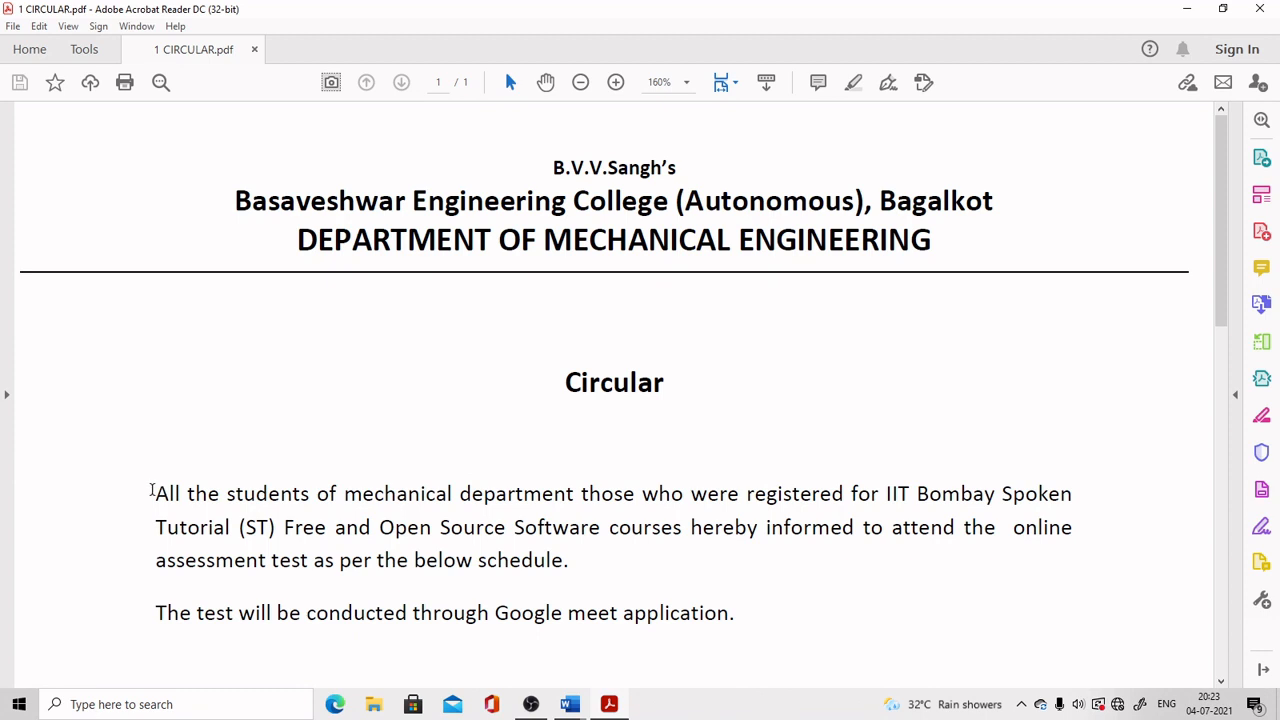
Step: Copy the circular's two body paragraphs, from "All the students of mechanical department" to "Google meet application."
{"action": "left_click_drag", "start_coordinate": [151, 491], "coordinate": [753, 601]}
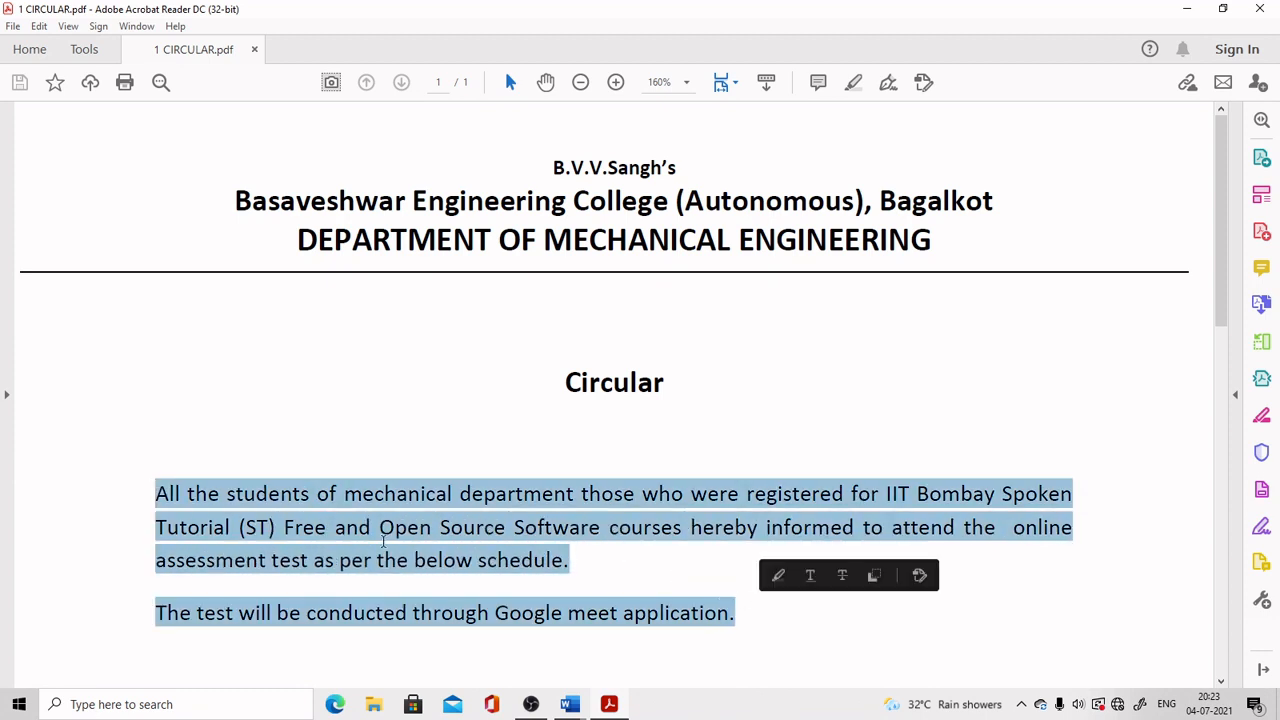
{"action": "right_click", "coordinate": [384, 540]}
{"action": "left_click", "coordinate": [200, 534]}
{"action": "left_click_drag", "start_coordinate": [152, 495], "coordinate": [757, 612]}
{"action": "key", "text": "ctrl+c"}
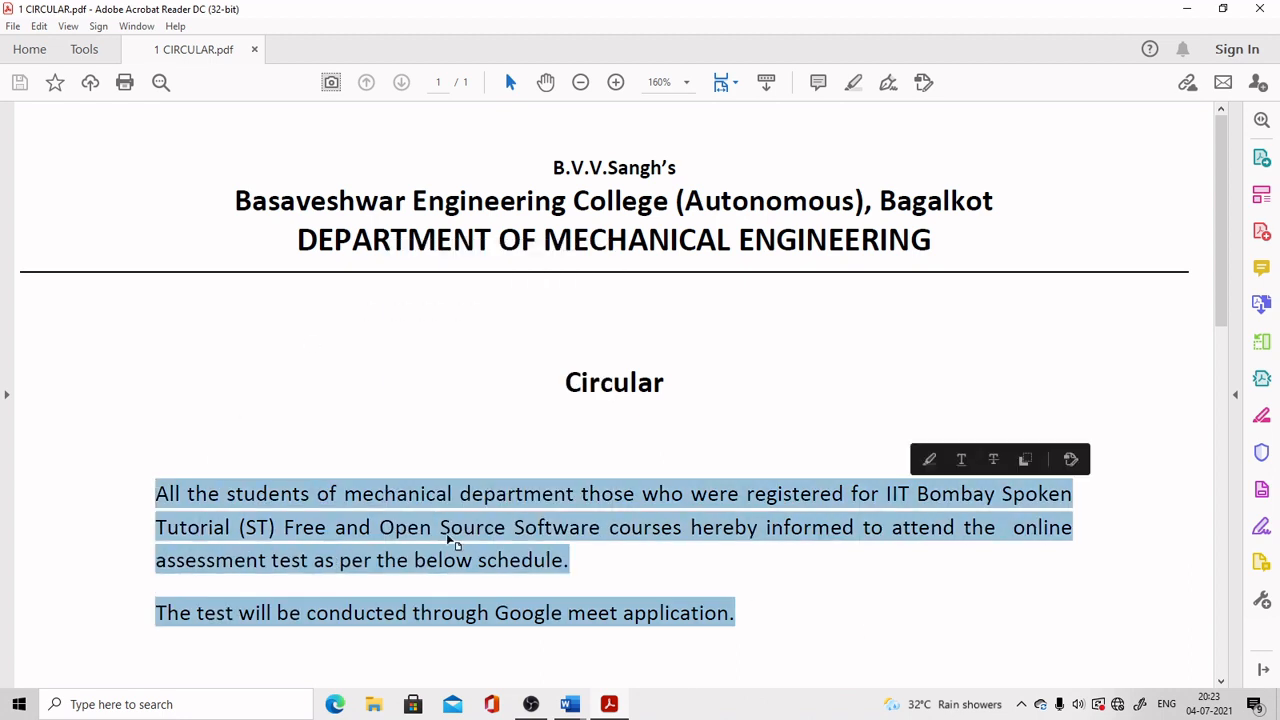
Step: Switch to Document1 in Word and paste the copied circular text on the blank line below the 1.1 Introduction subheading
{"action": "left_click", "coordinate": [569, 704]}
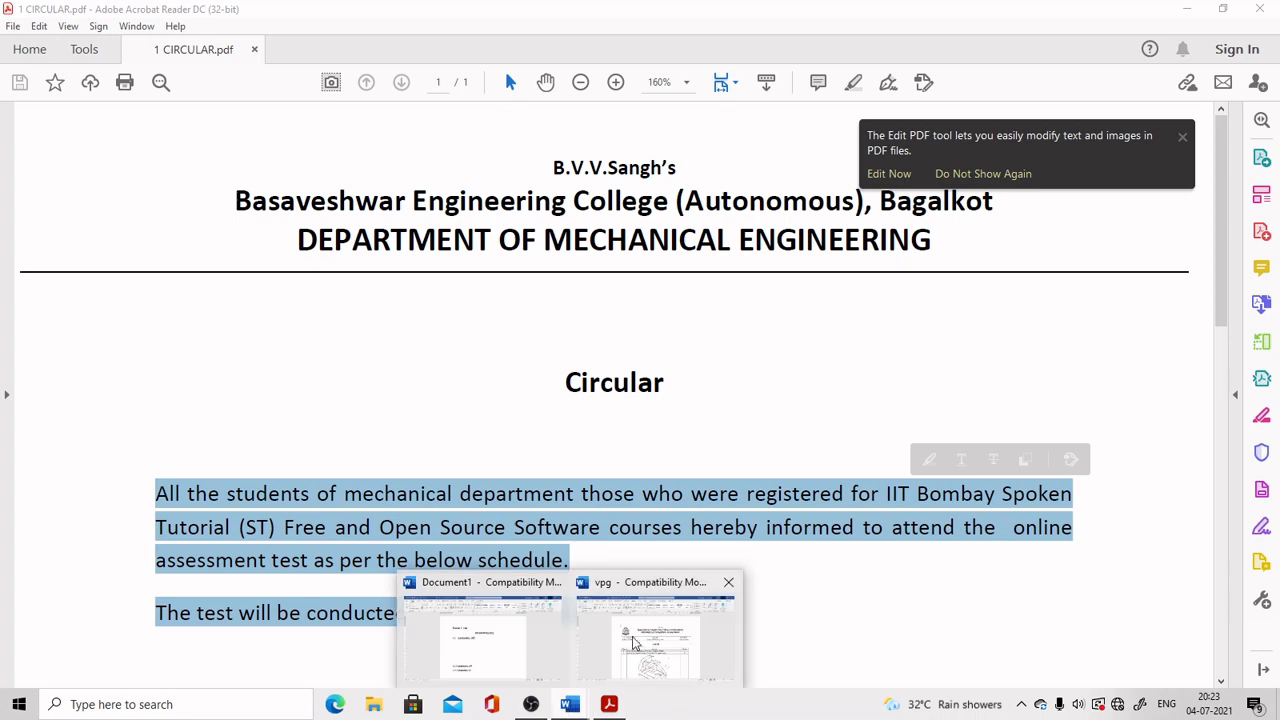
{"action": "left_click", "coordinate": [487, 646]}
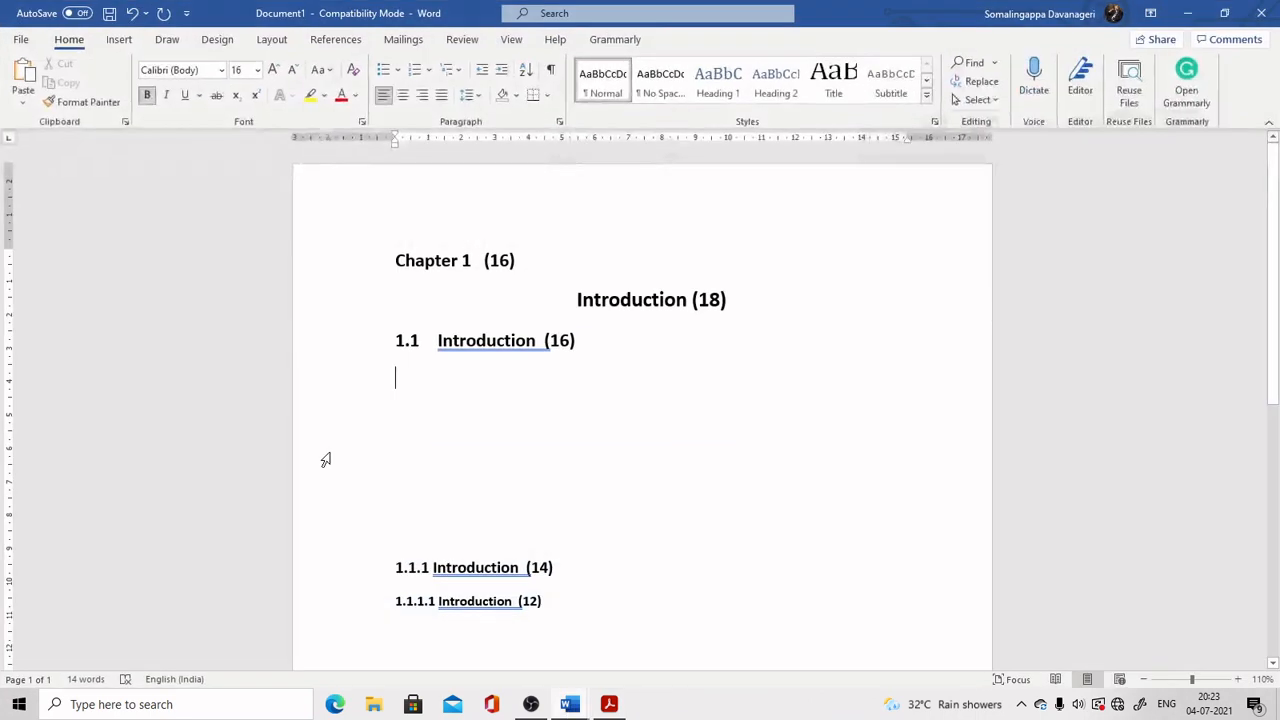
{"action": "left_click", "coordinate": [421, 389]}
{"action": "key", "text": "ctrl+v"}
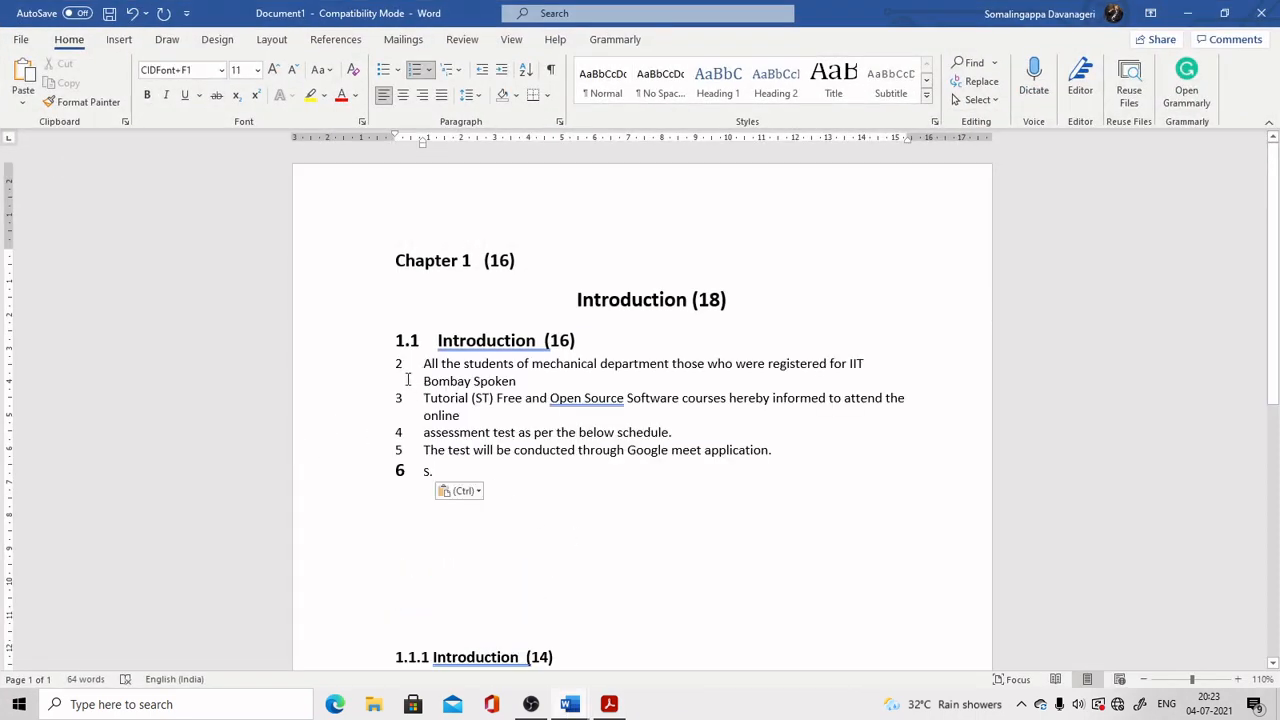
Step: Remove the list numbering and indent from the first two pasted lines, starting "All the students" and "Tutorial (ST)"
{"action": "left_click", "coordinate": [421, 363]}
{"action": "key", "text": "BackSpace"}
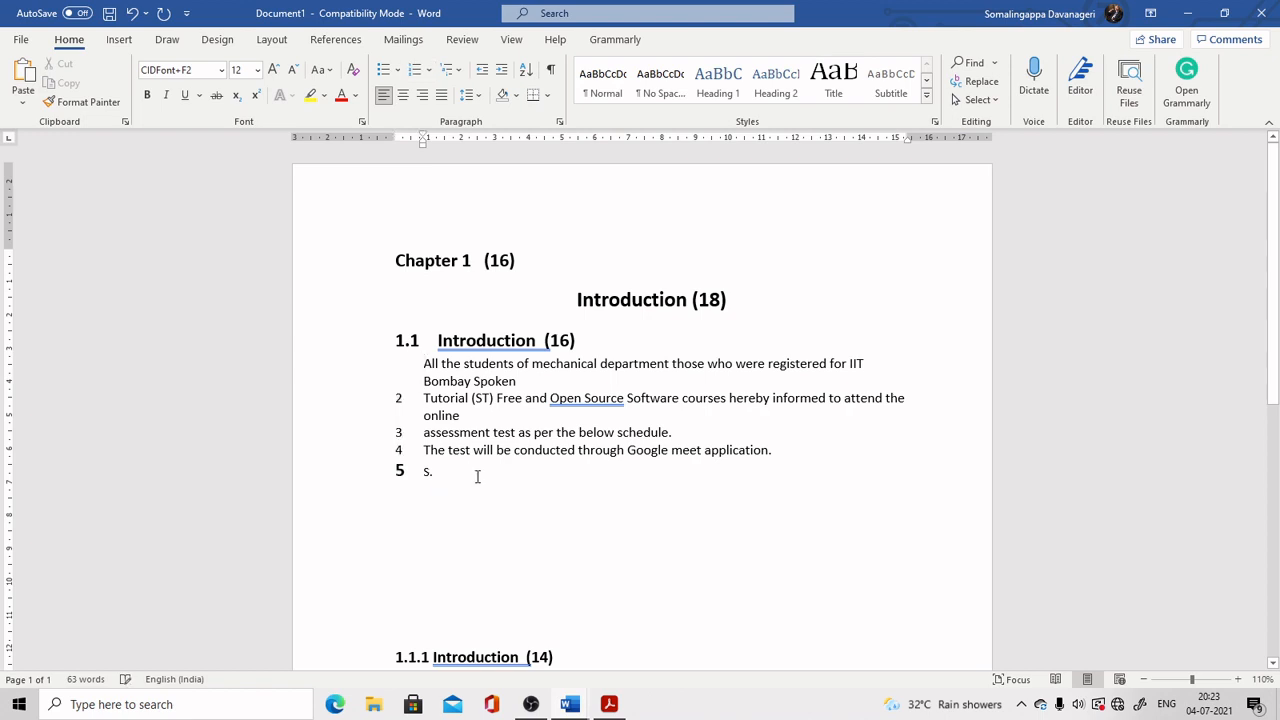
{"action": "key", "text": "BackSpace"}
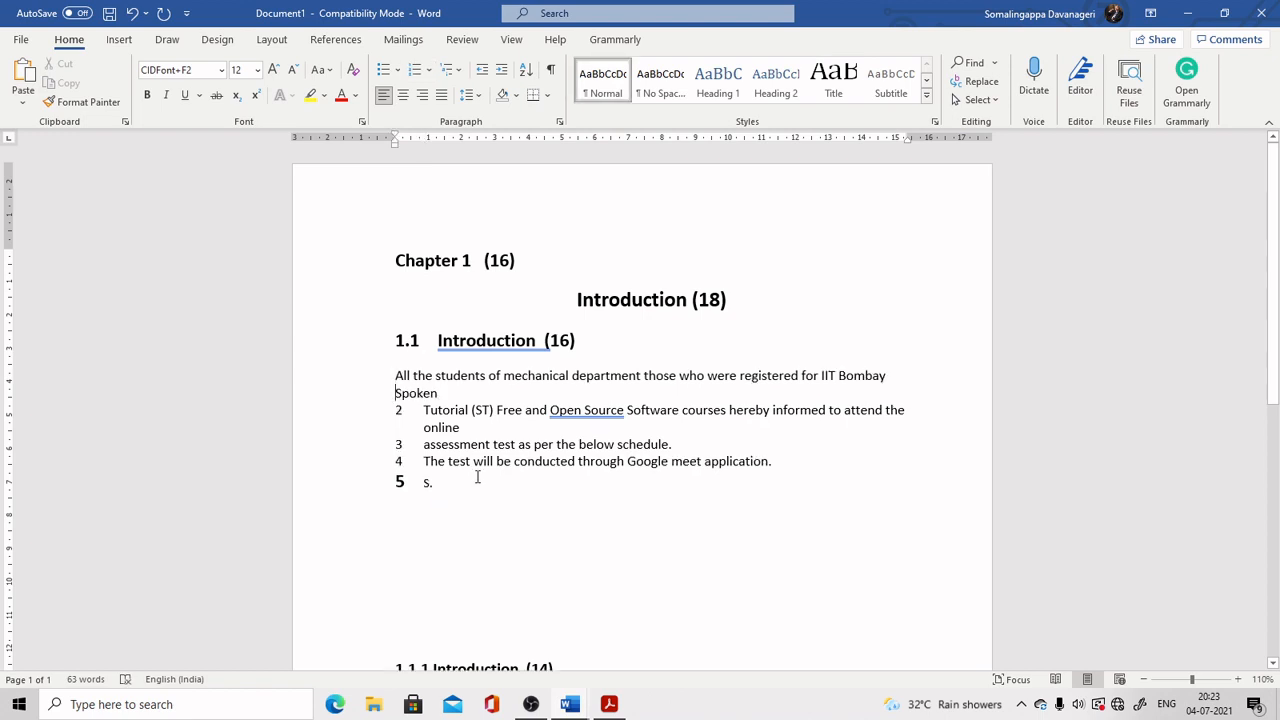
{"action": "key", "text": "Down"}
{"action": "key", "text": "BackSpace"}
{"action": "key", "text": "BackSpace"}
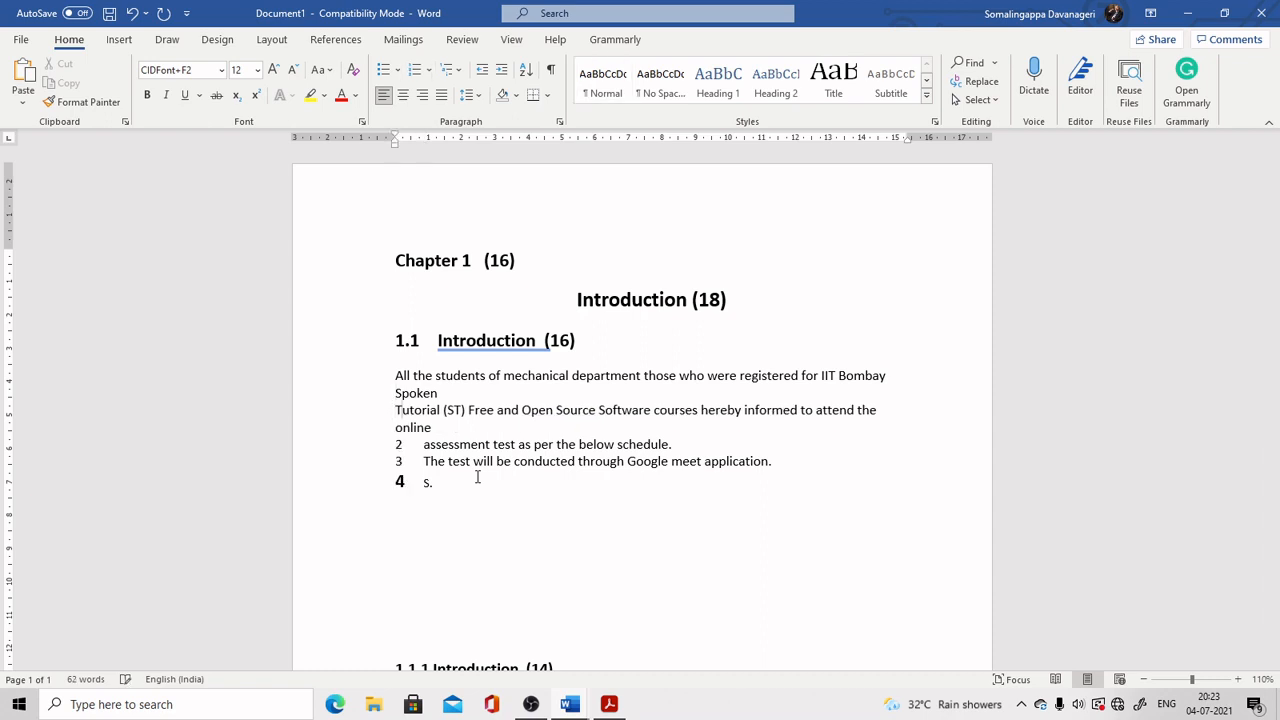
Step: Remove the numbering from the "assessment test" and "The test will be conducted" lines and join all pasted lines into one continuous paragraph
{"action": "key", "text": "Down"}
{"action": "key", "text": "BackSpace"}
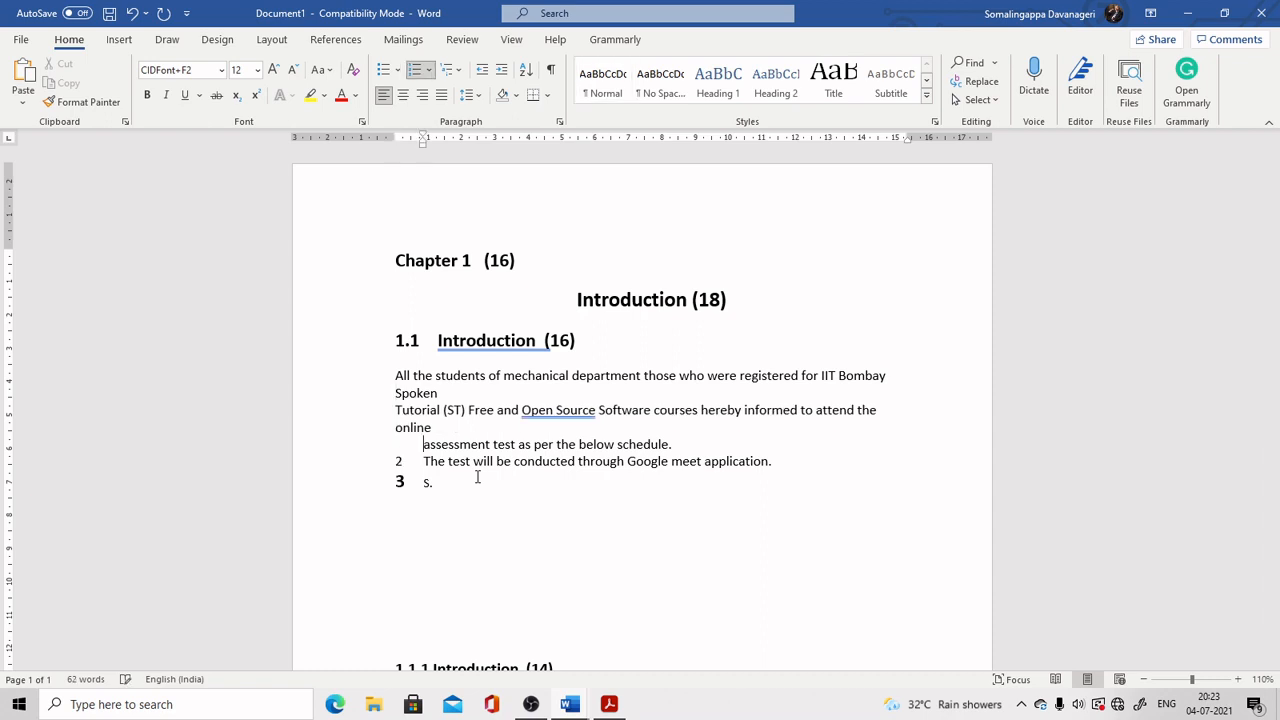
{"action": "key", "text": "BackSpace"}
{"action": "key", "text": "BackSpace"}
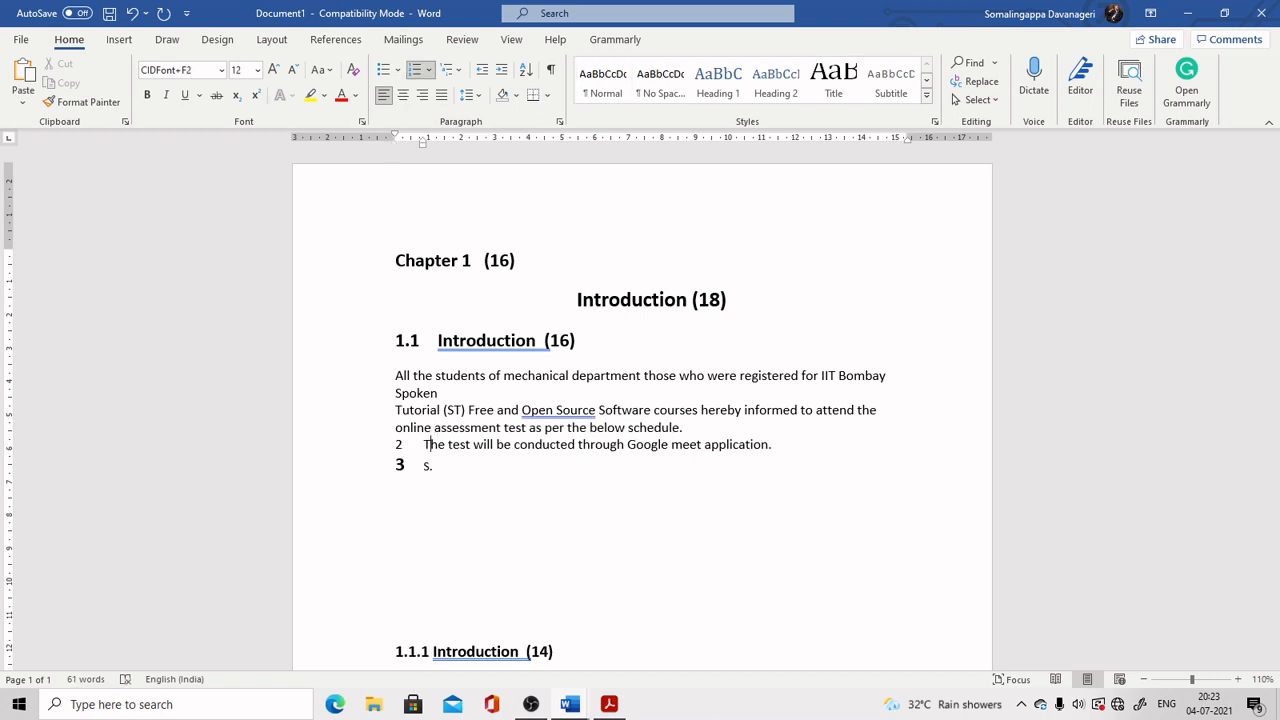
{"action": "key", "text": "BackSpace"}
{"action": "key", "text": "BackSpace"}
{"action": "key", "text": "BackSpace"}
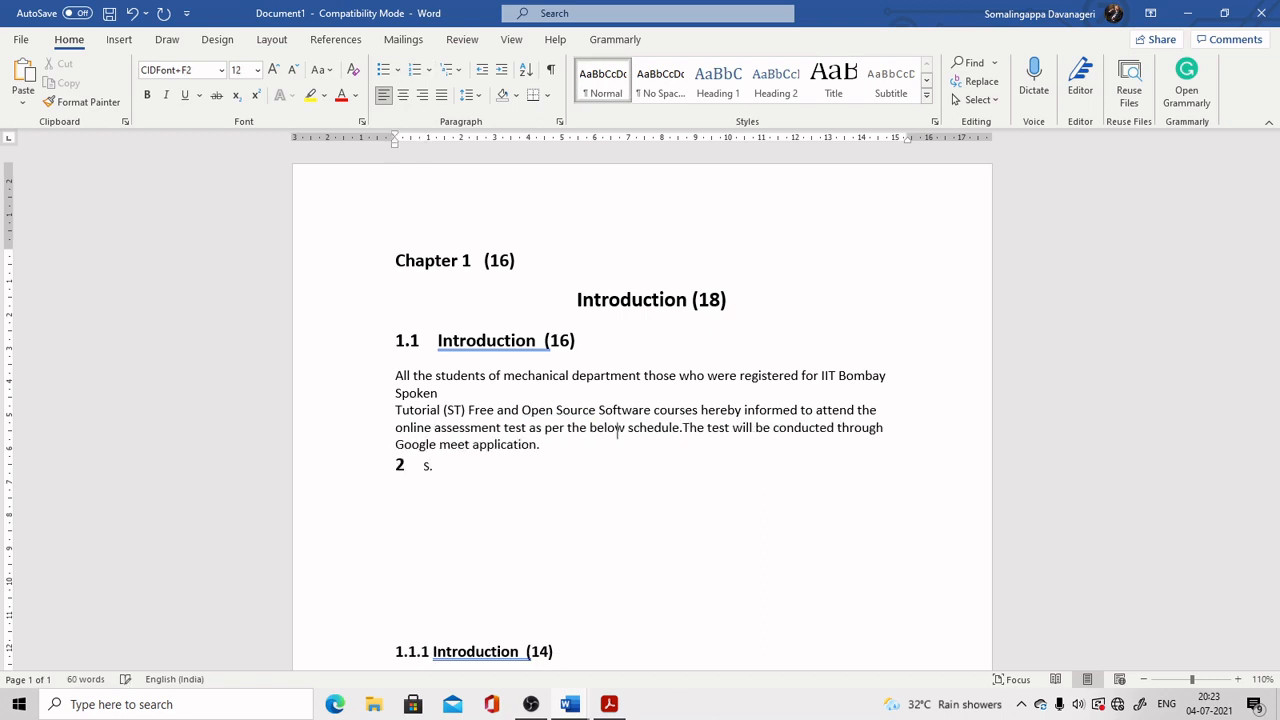
{"action": "left_click", "coordinate": [460, 393]}
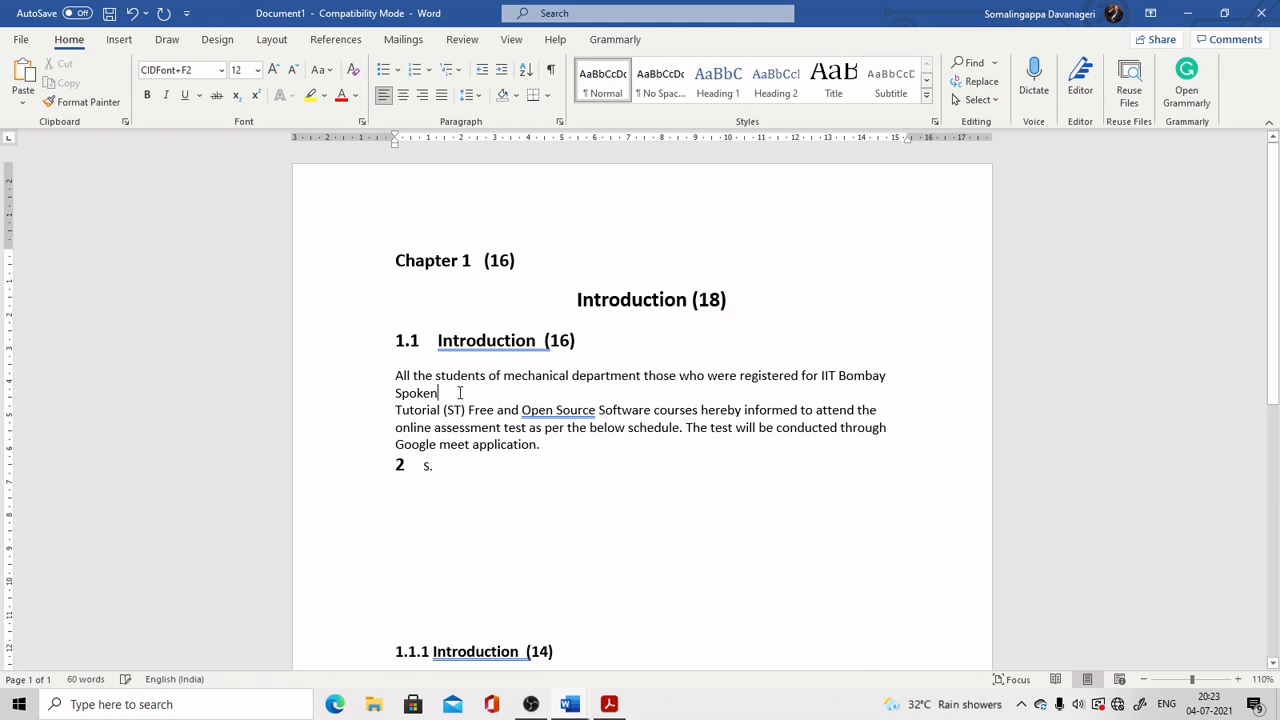
{"action": "key", "text": "Delete"}
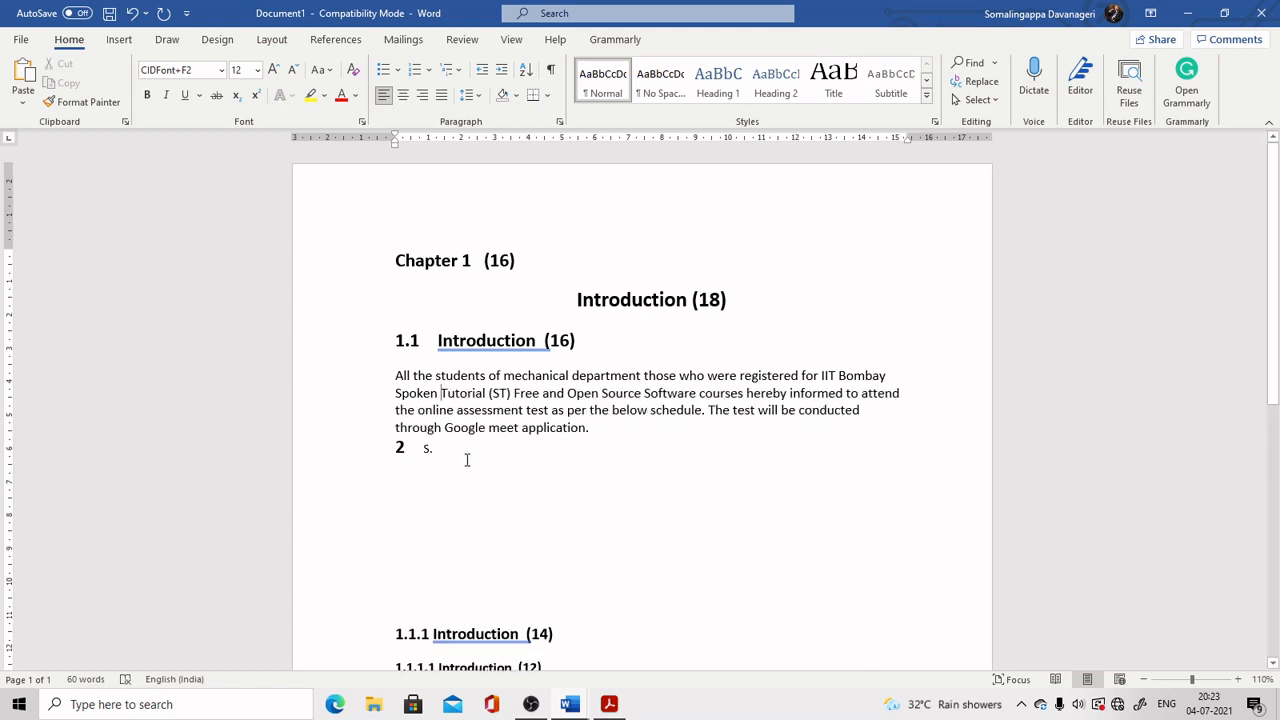
Step: Delete the stray numbered "s." line below the pasted paragraph, along with one blank line
{"action": "left_click", "coordinate": [466, 460]}
{"action": "key", "text": "BackSpace"}
{"action": "key", "text": "BackSpace"}
{"action": "key", "text": "BackSpace"}
{"action": "key", "text": "BackSpace"}
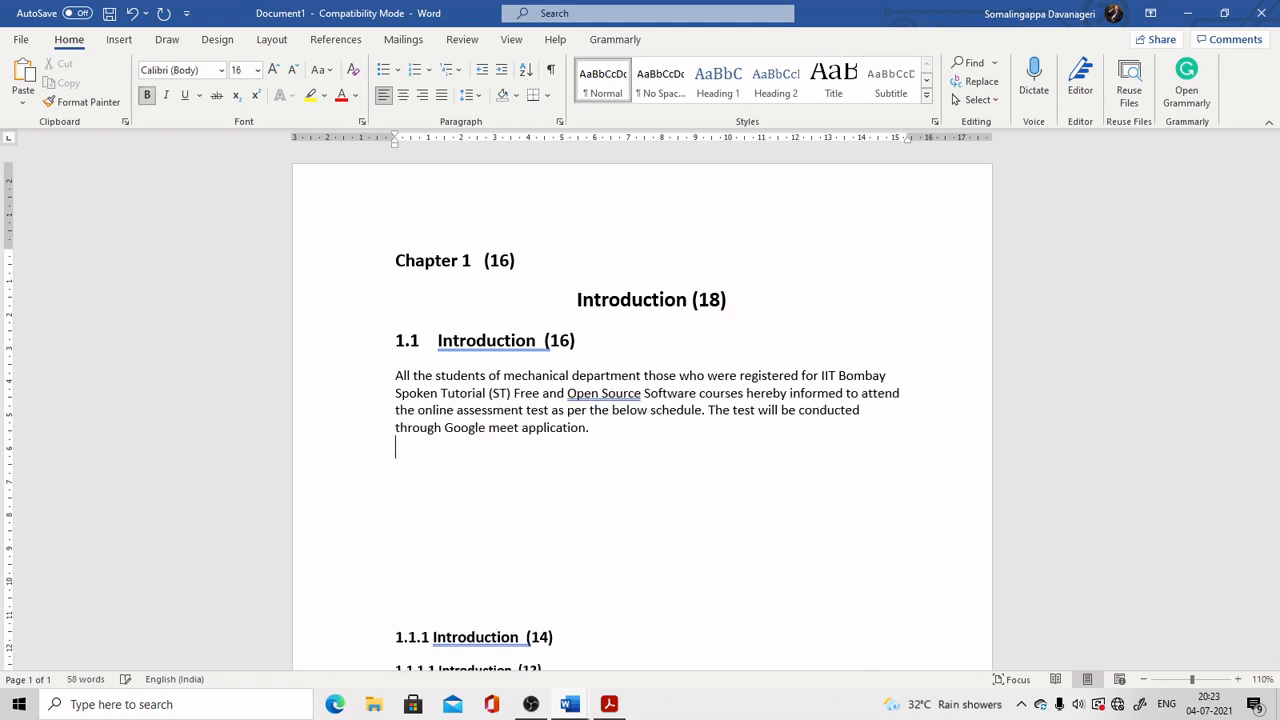
{"action": "key", "text": "Delete"}
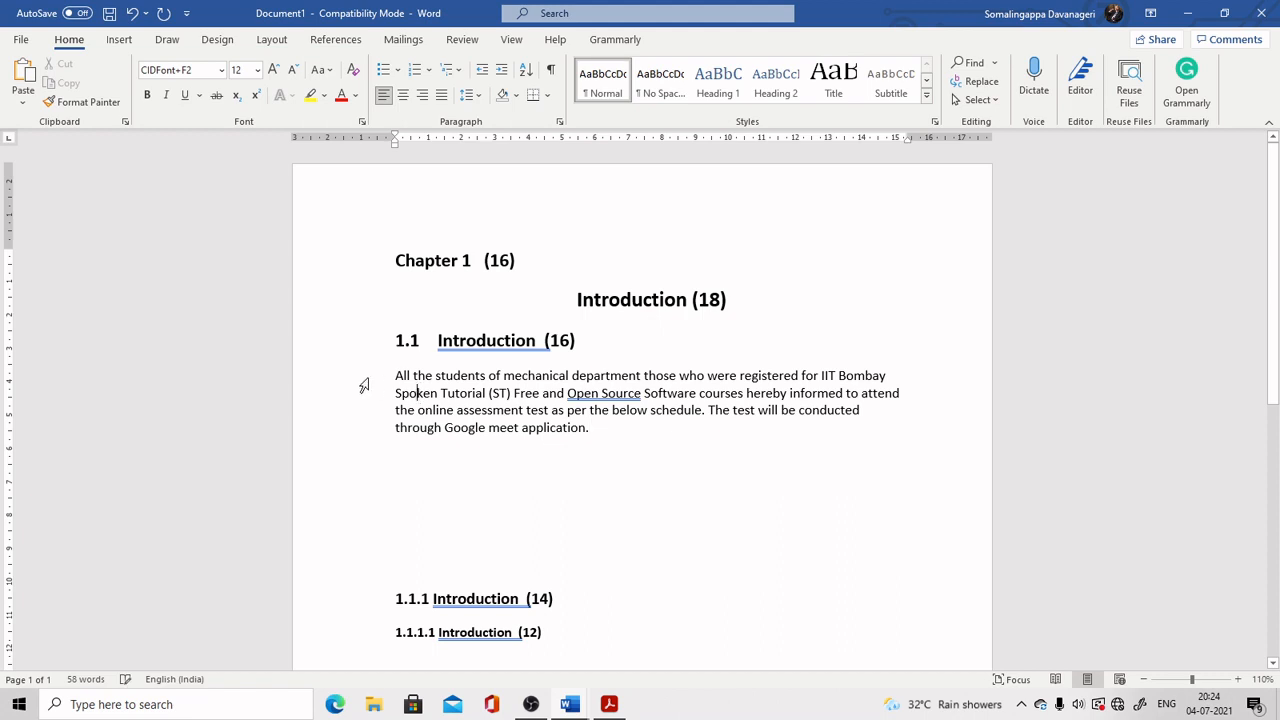
Step: Justify the body paragraph under 1.1 Introduction
{"action": "left_click_drag", "start_coordinate": [363, 380], "coordinate": [362, 457]}
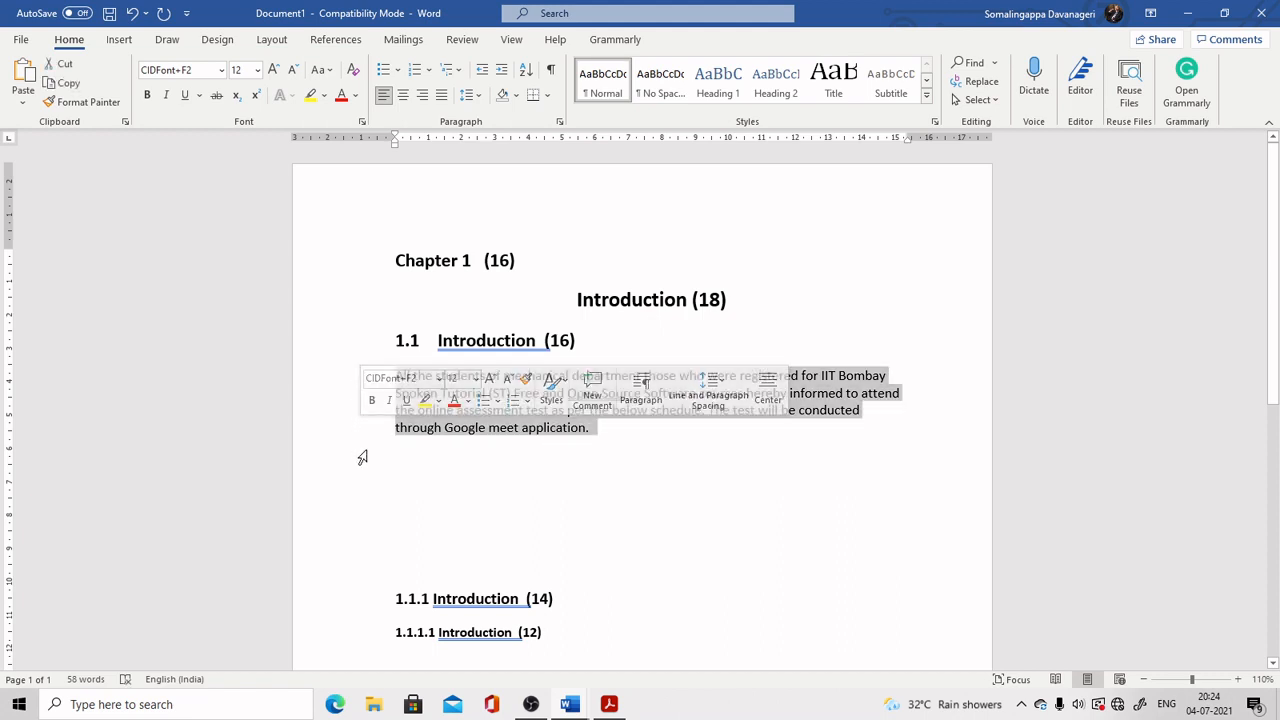
{"action": "left_click", "coordinate": [385, 96]}
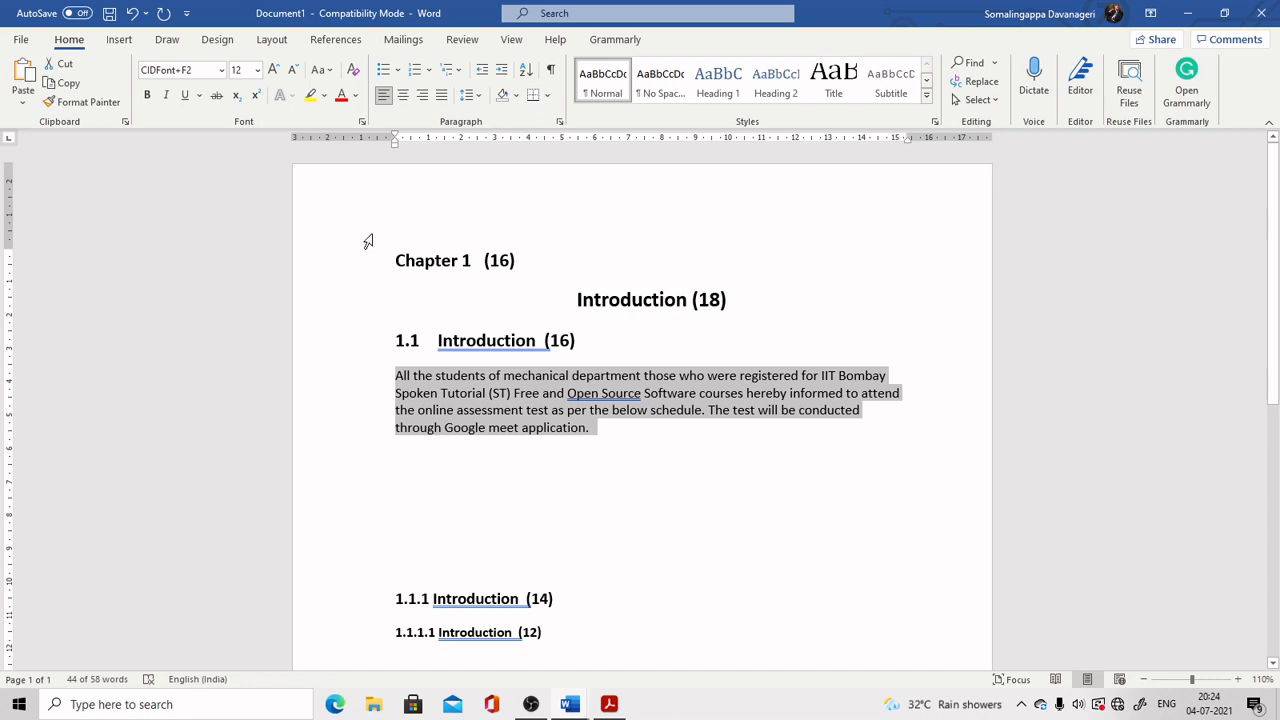
{"action": "left_click", "coordinate": [441, 100]}
{"action": "left_click", "coordinate": [765, 467]}
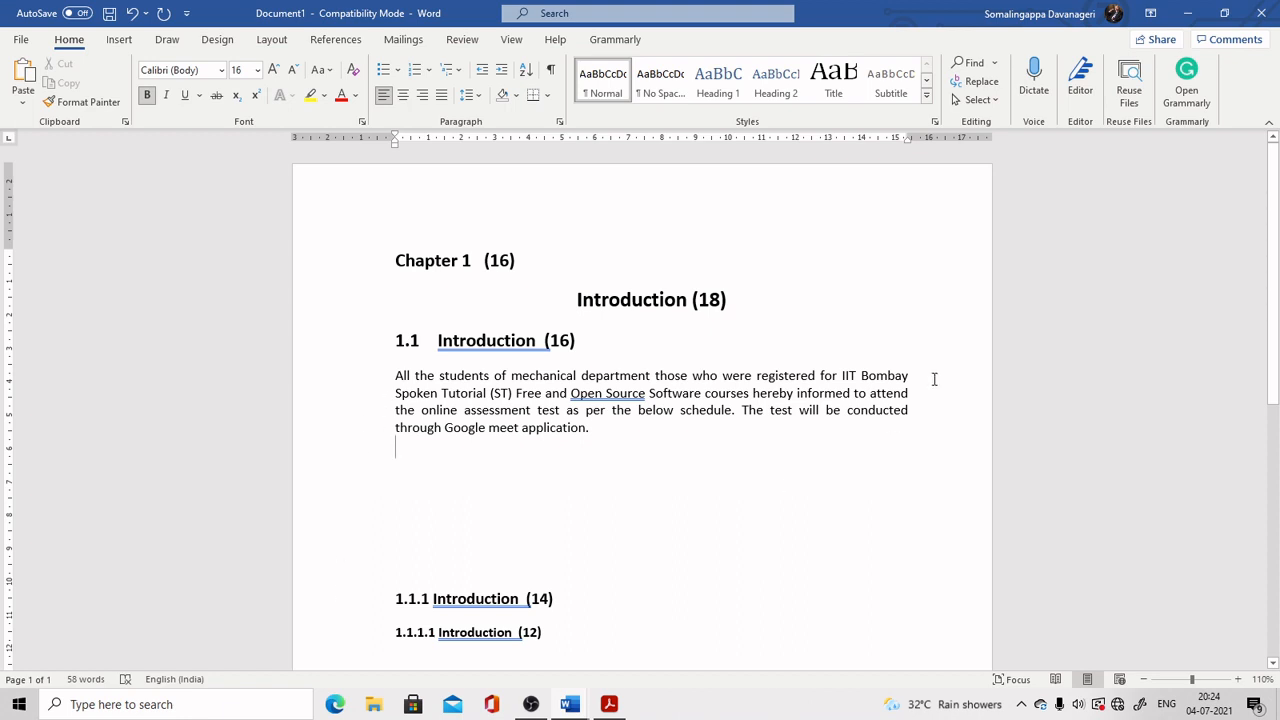
Step: Set the body paragraph's line spacing to Double in the paragraph settings
{"action": "double_click", "coordinate": [591, 428]}
{"action": "left_click", "coordinate": [480, 483]}
{"action": "left_click_drag", "start_coordinate": [396, 377], "coordinate": [591, 430]}
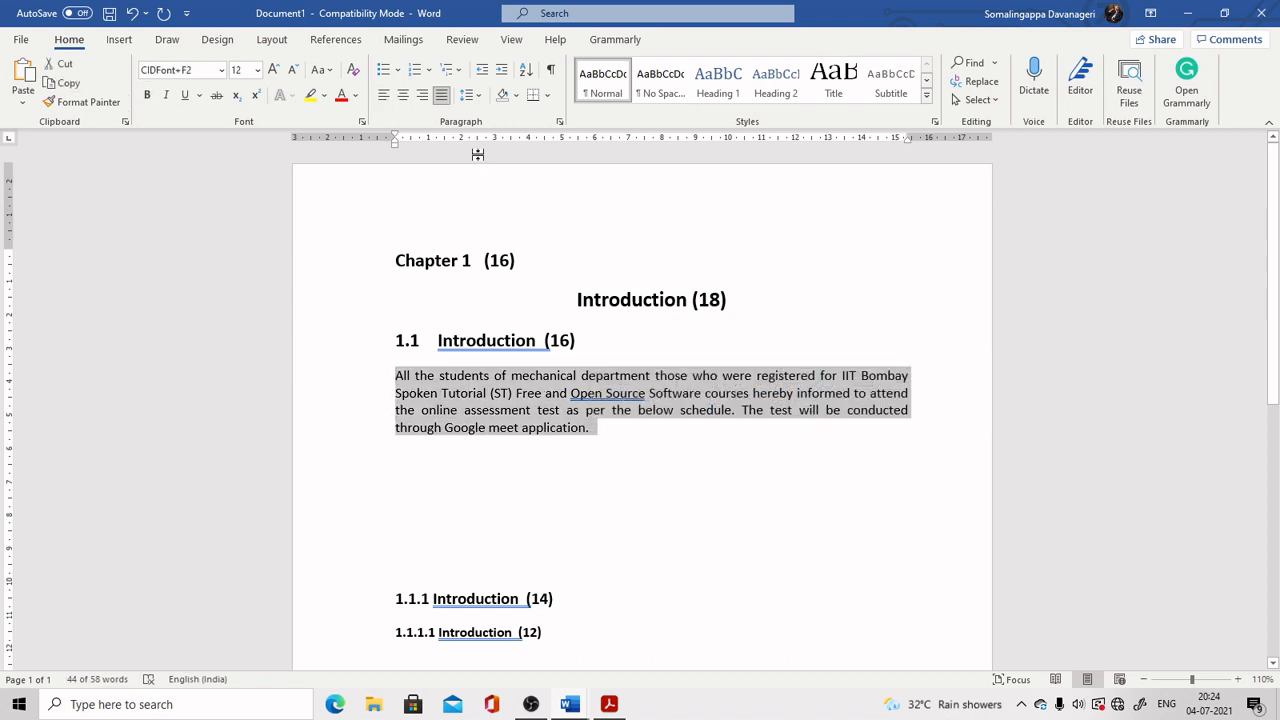
{"action": "left_click", "coordinate": [480, 95]}
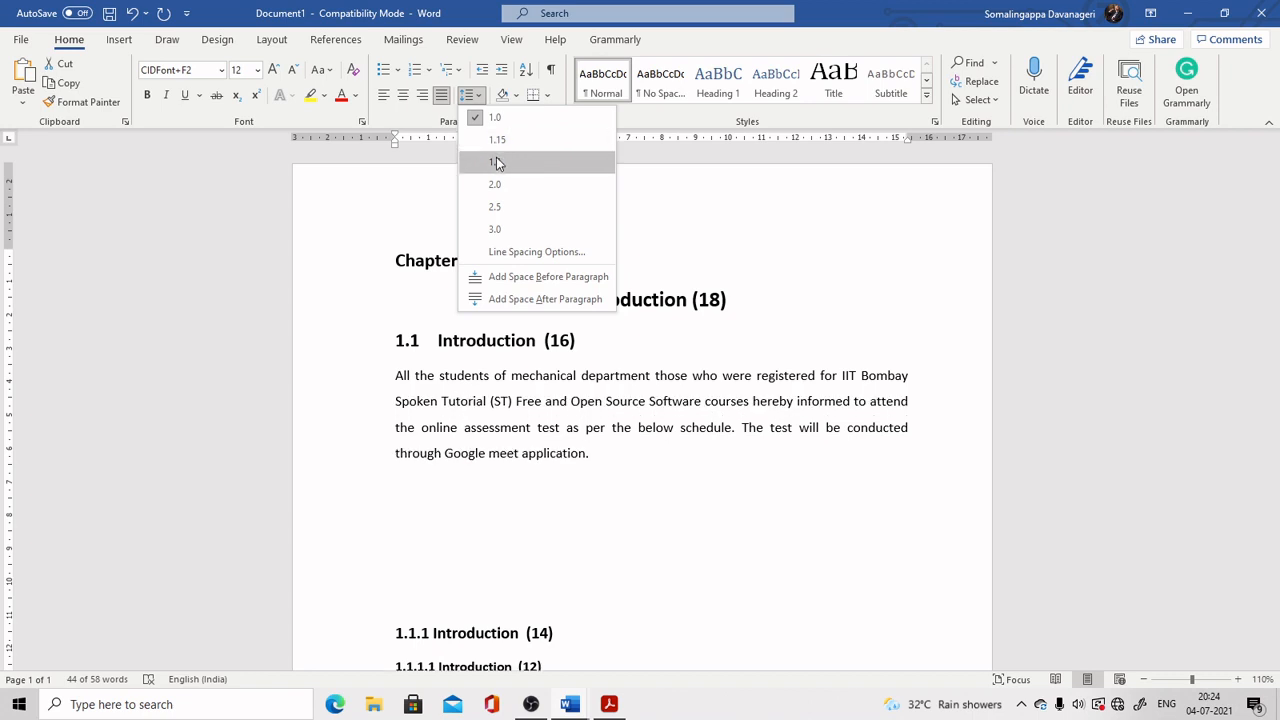
{"action": "left_click", "coordinate": [507, 256]}
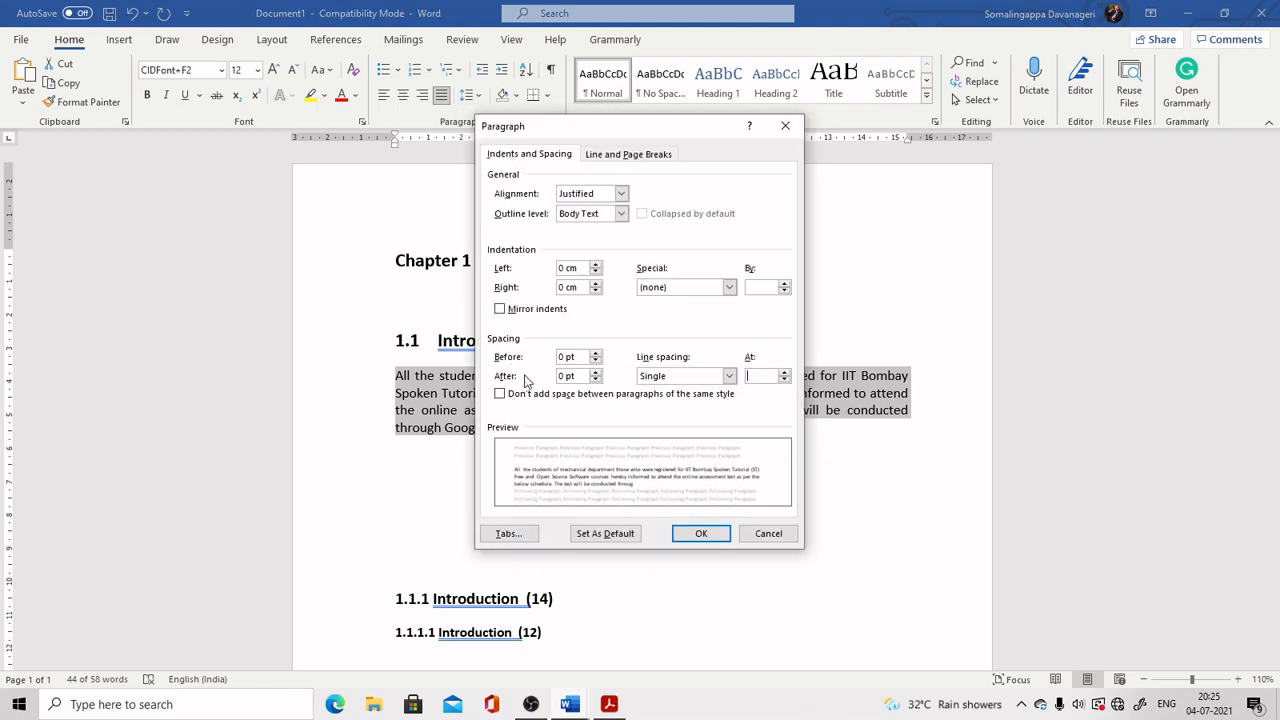
{"action": "left_click", "coordinate": [662, 376]}
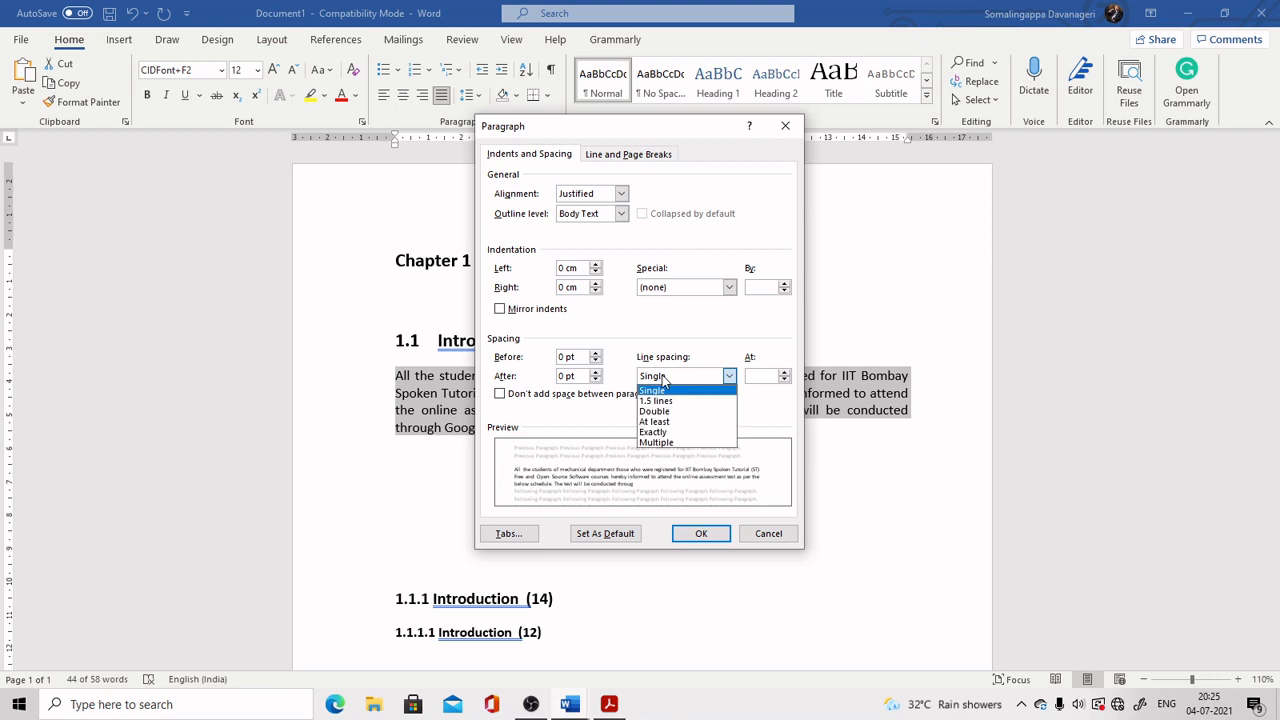
{"action": "left_click", "coordinate": [663, 401]}
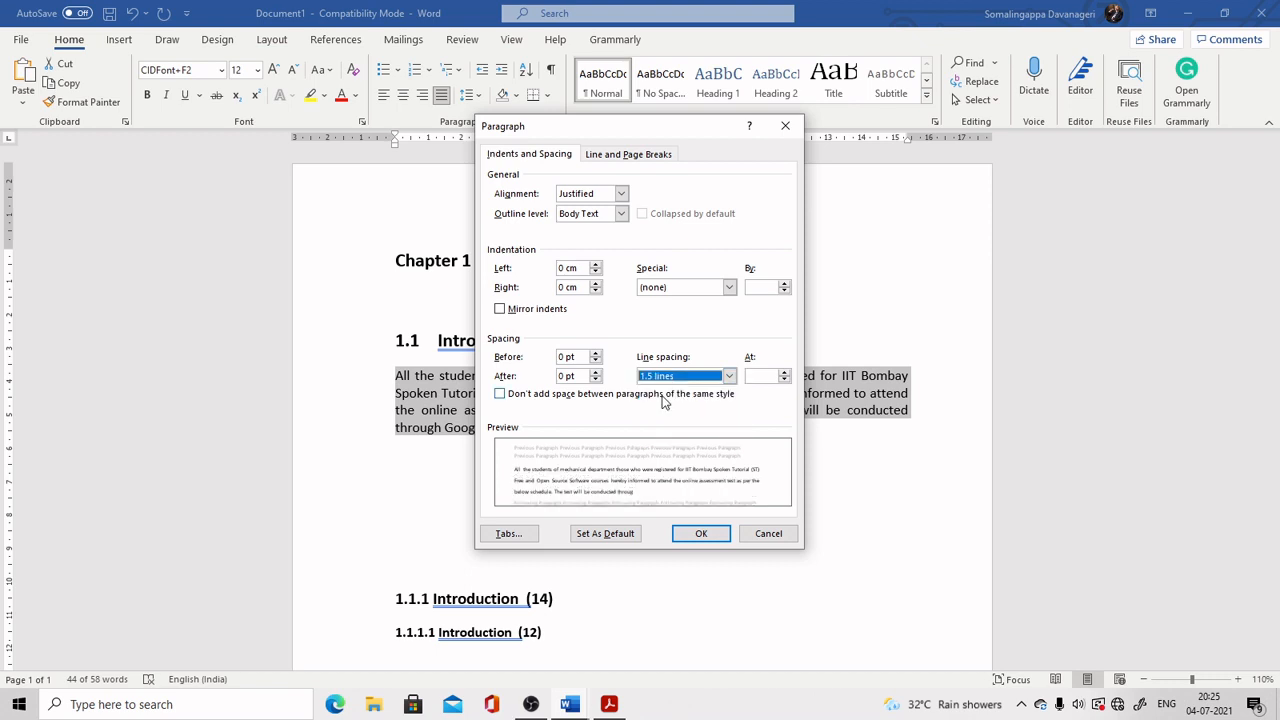
{"action": "left_click", "coordinate": [662, 377]}
{"action": "left_click", "coordinate": [656, 411]}
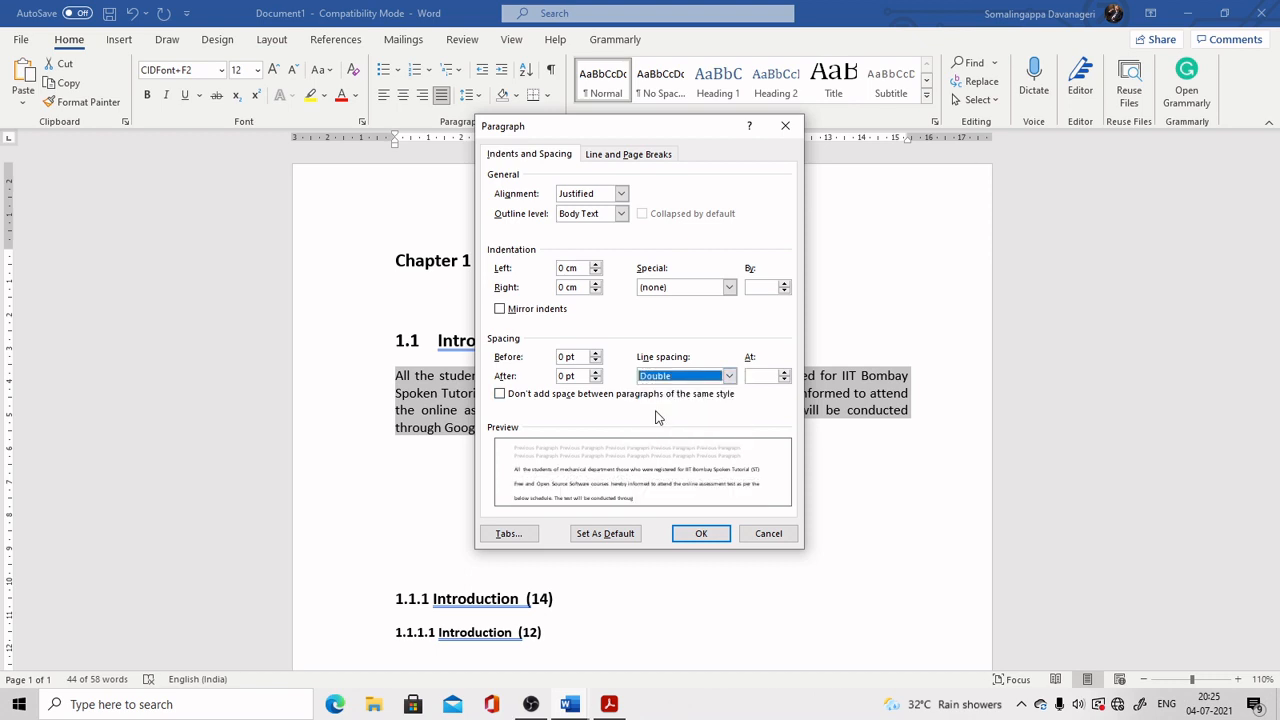
{"action": "left_click", "coordinate": [701, 533]}
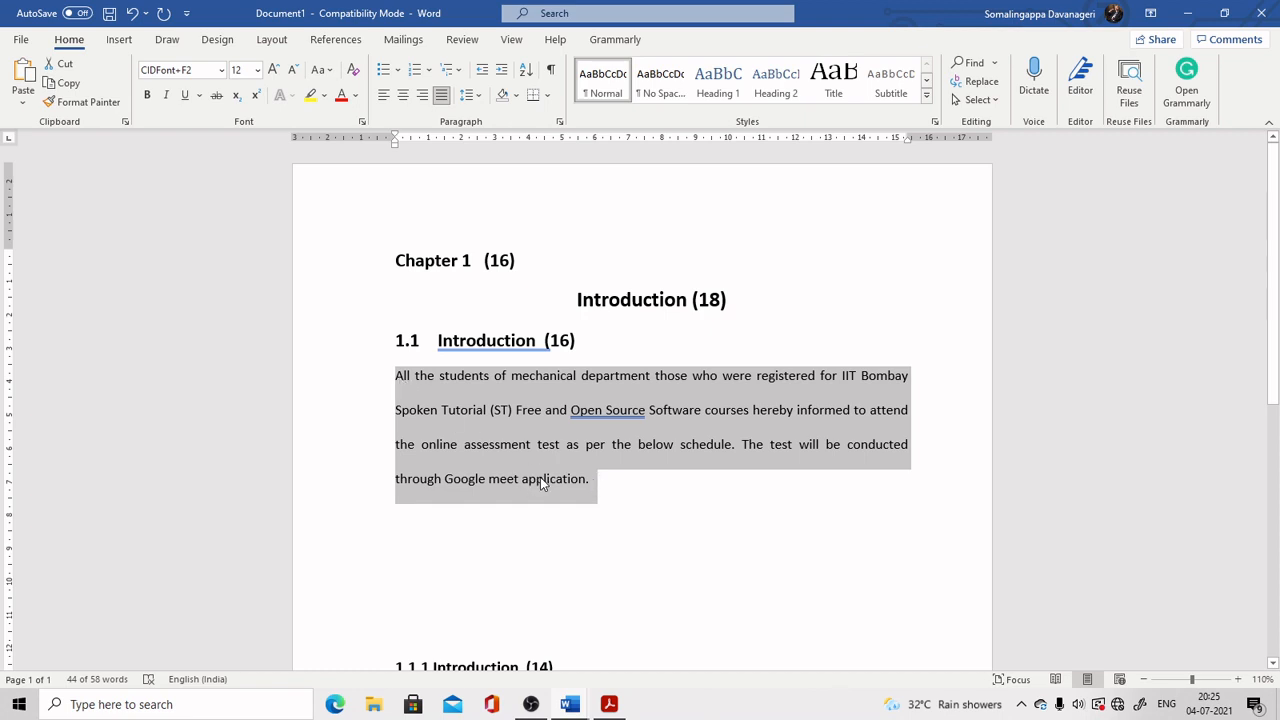
Step: Change the body paragraph's font to Calibri (Body) and check its line spacing options
{"action": "left_click", "coordinate": [218, 71]}
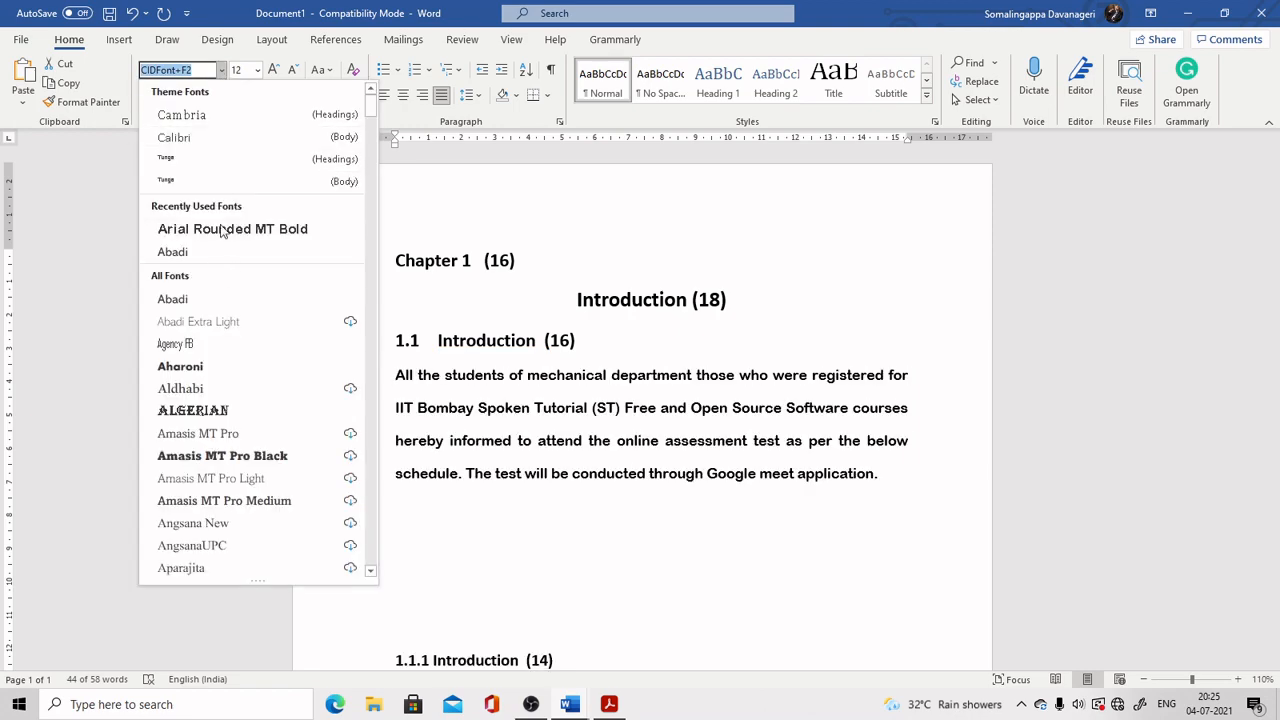
{"action": "left_click", "coordinate": [190, 137]}
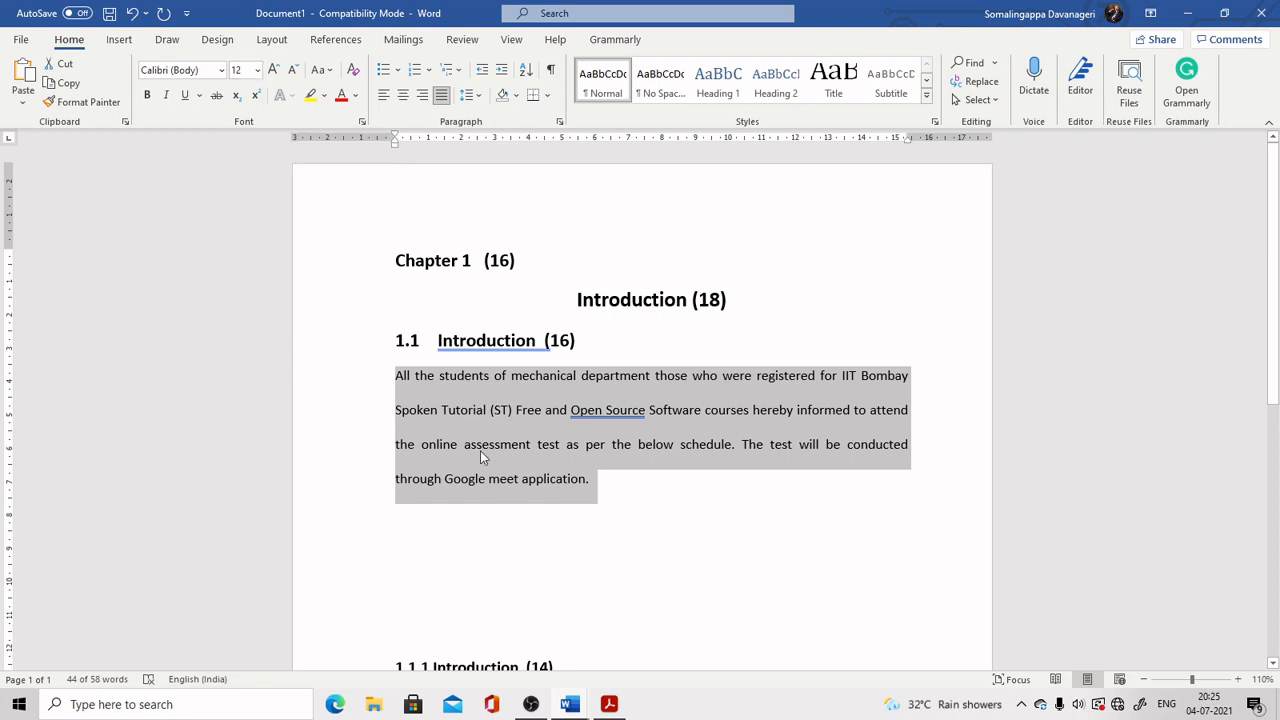
{"action": "left_click", "coordinate": [468, 95]}
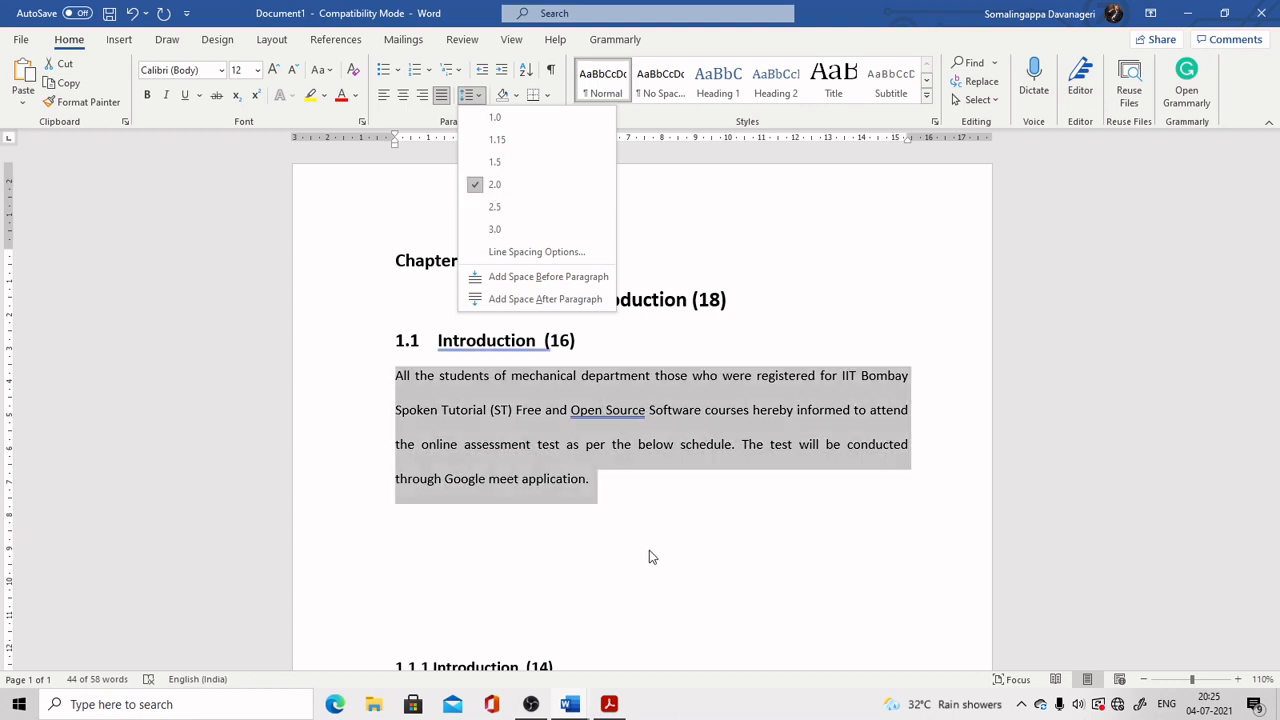
{"action": "left_click", "coordinate": [600, 532]}
Step: Delete the blank lines between the body paragraph and the 1.1.1 Introduction subheading
{"action": "left_click", "coordinate": [540, 533]}
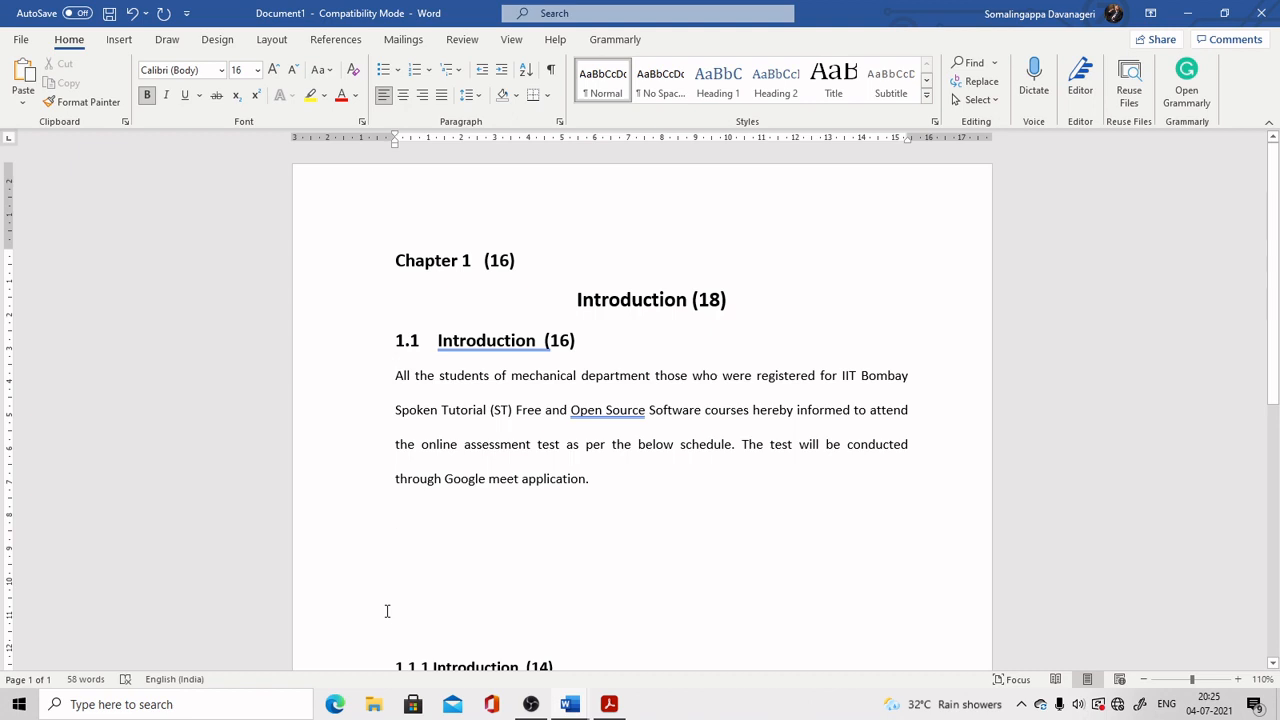
{"action": "key", "text": "Delete"}
{"action": "key", "text": "Delete"}
{"action": "key", "text": "Delete"}
{"action": "key", "text": "Delete"}
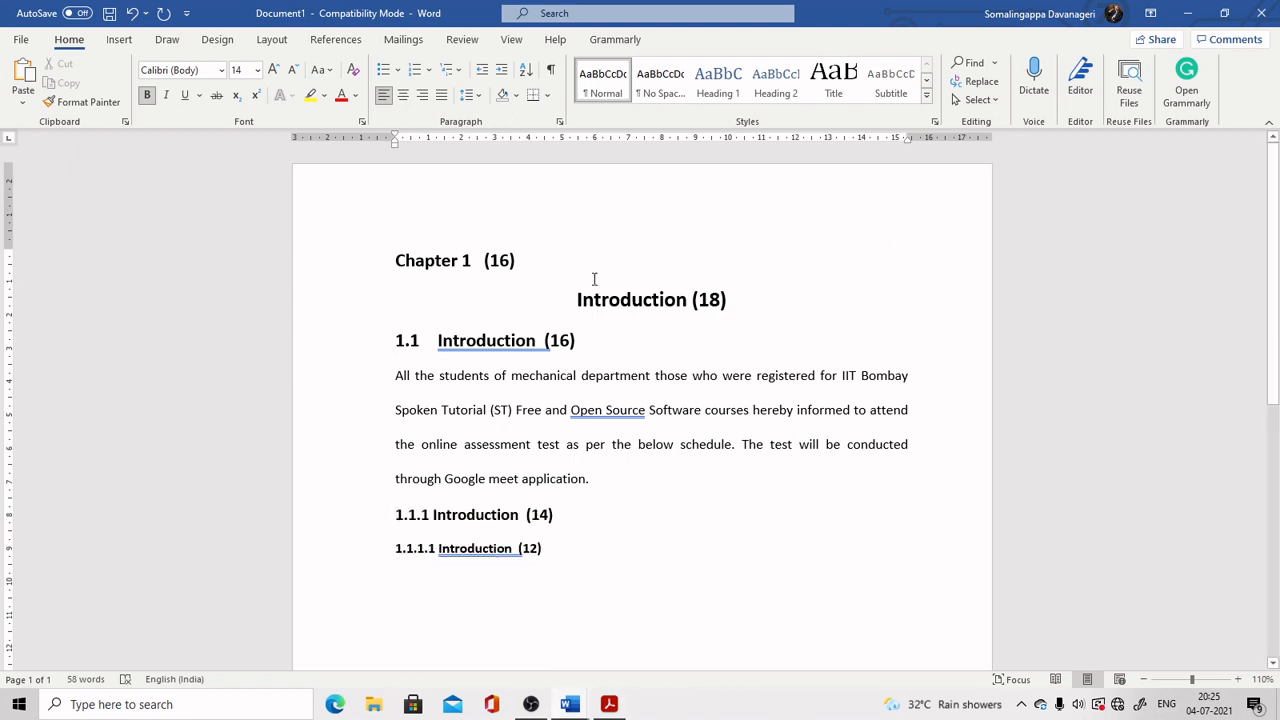
Step: Insert three new blank lines after the body paragraph, above the 1.1.1 Introduction subheading
{"action": "left_click", "coordinate": [624, 490]}
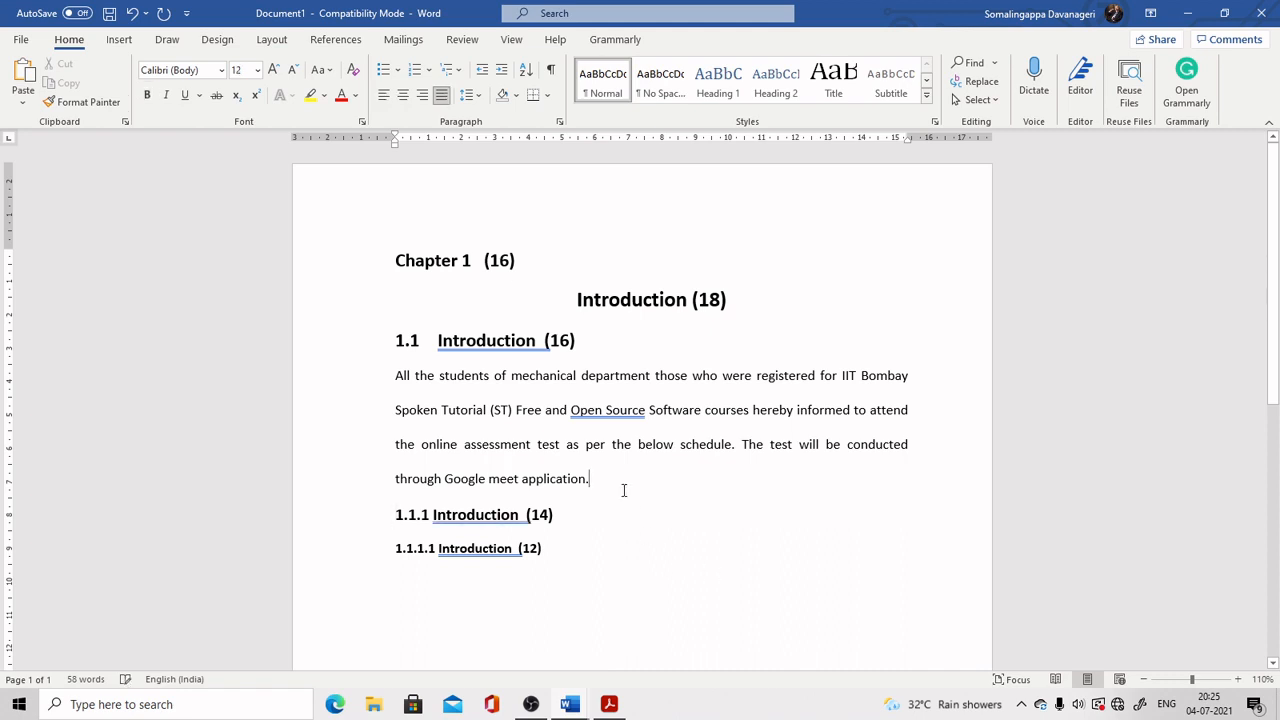
{"action": "key", "text": "Return"}
{"action": "key", "text": "Return"}
{"action": "key", "text": "Return"}
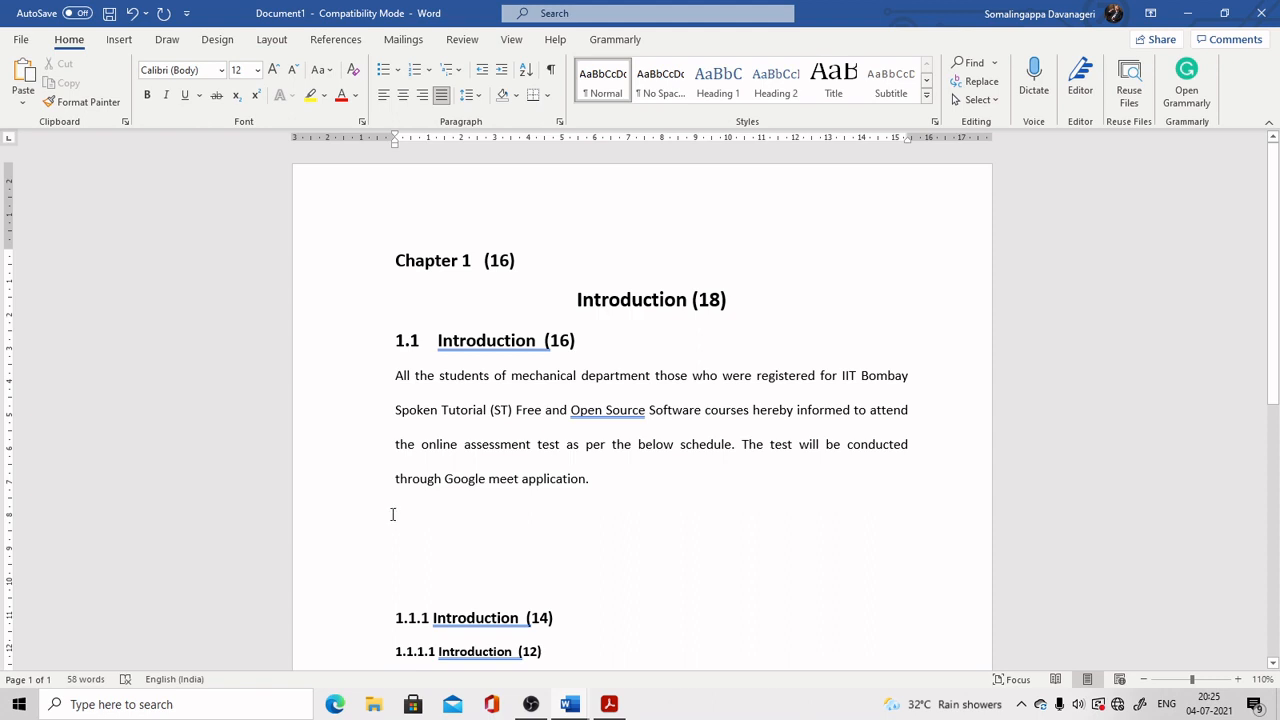
Step: Insert a table with three columns and three rows below the body paragraph and add a blank line above it
{"action": "left_click", "coordinate": [118, 40]}
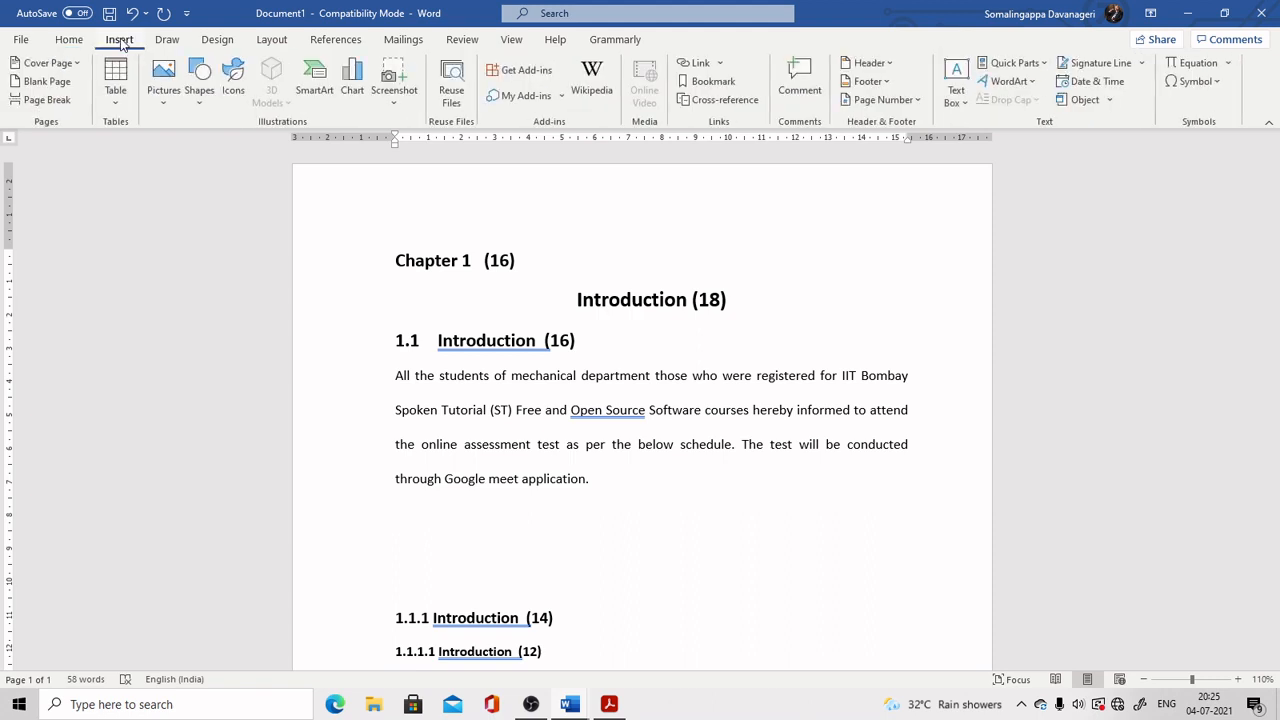
{"action": "left_click", "coordinate": [114, 106]}
{"action": "left_click", "coordinate": [143, 187]}
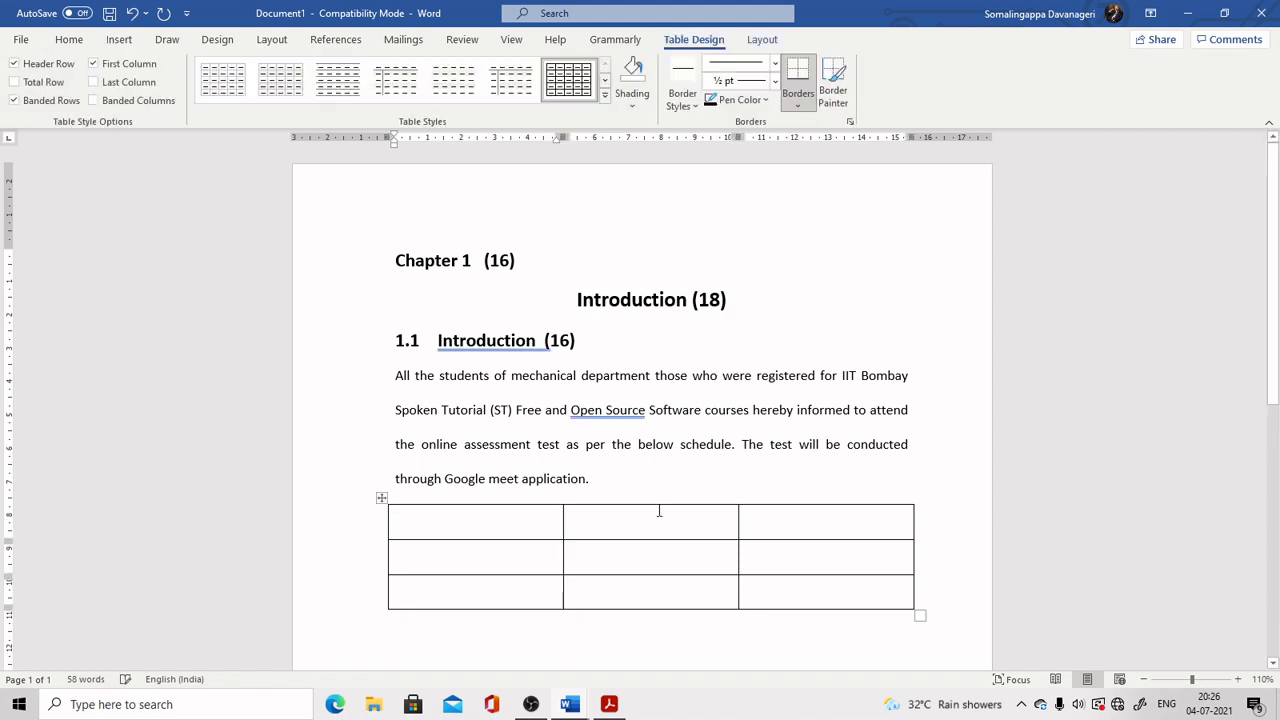
{"action": "left_click", "coordinate": [629, 489]}
{"action": "key", "text": "Return"}
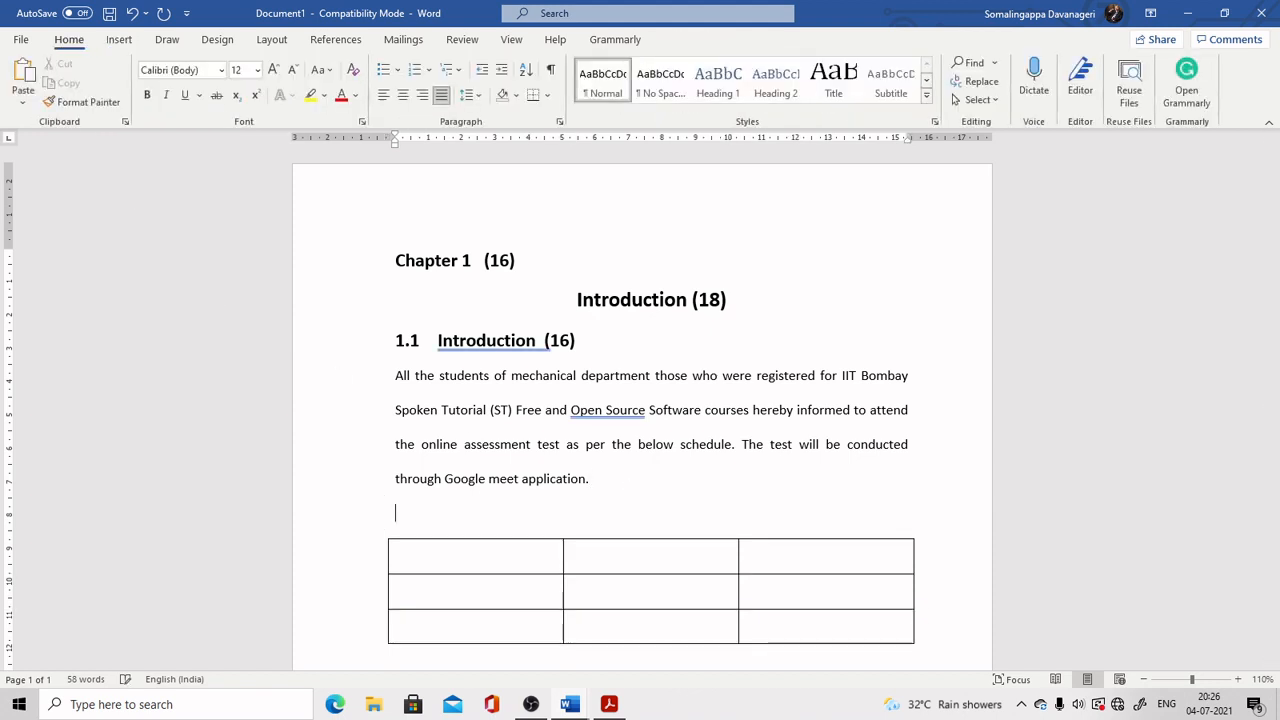
Step: Add a centred caption reading "Table 1.1 Data of Students" on the blank line above the table
{"action": "key", "text": "ctrl+e"}
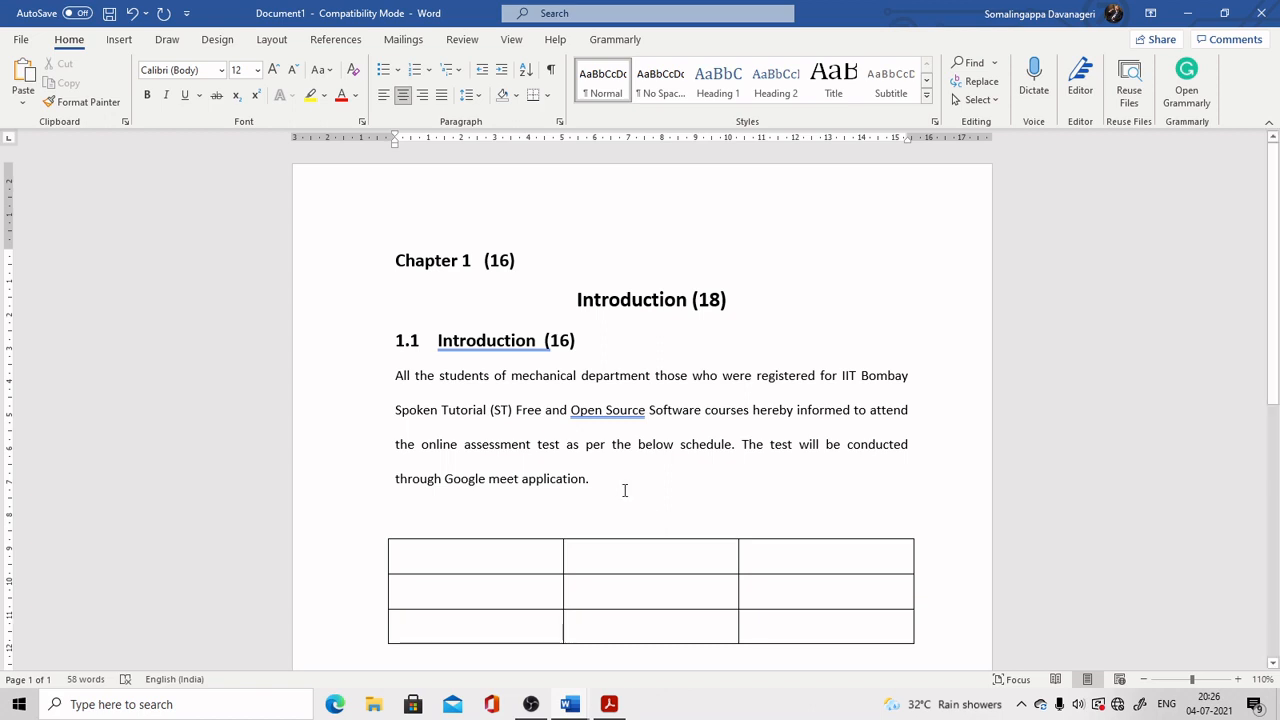
{"action": "type", "text": "Tab"}
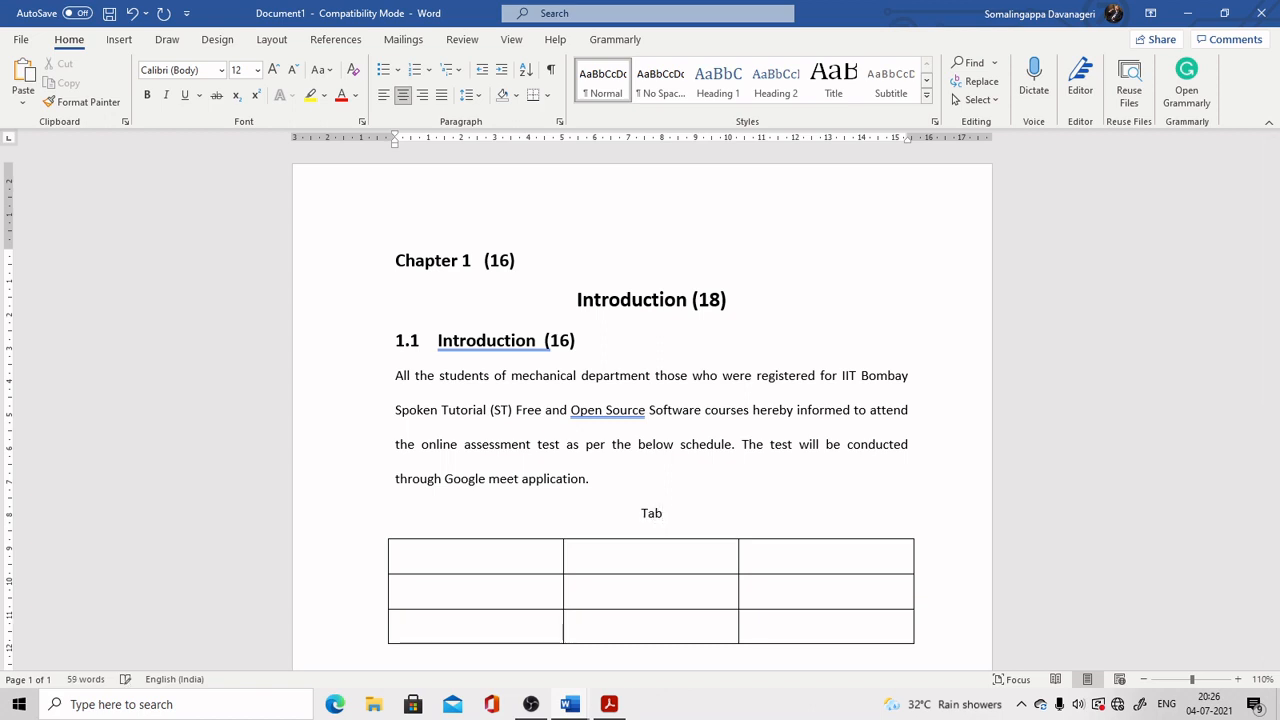
{"action": "type", "text": "le 1.1"}
{"action": "type", "text": "Data of Students"}
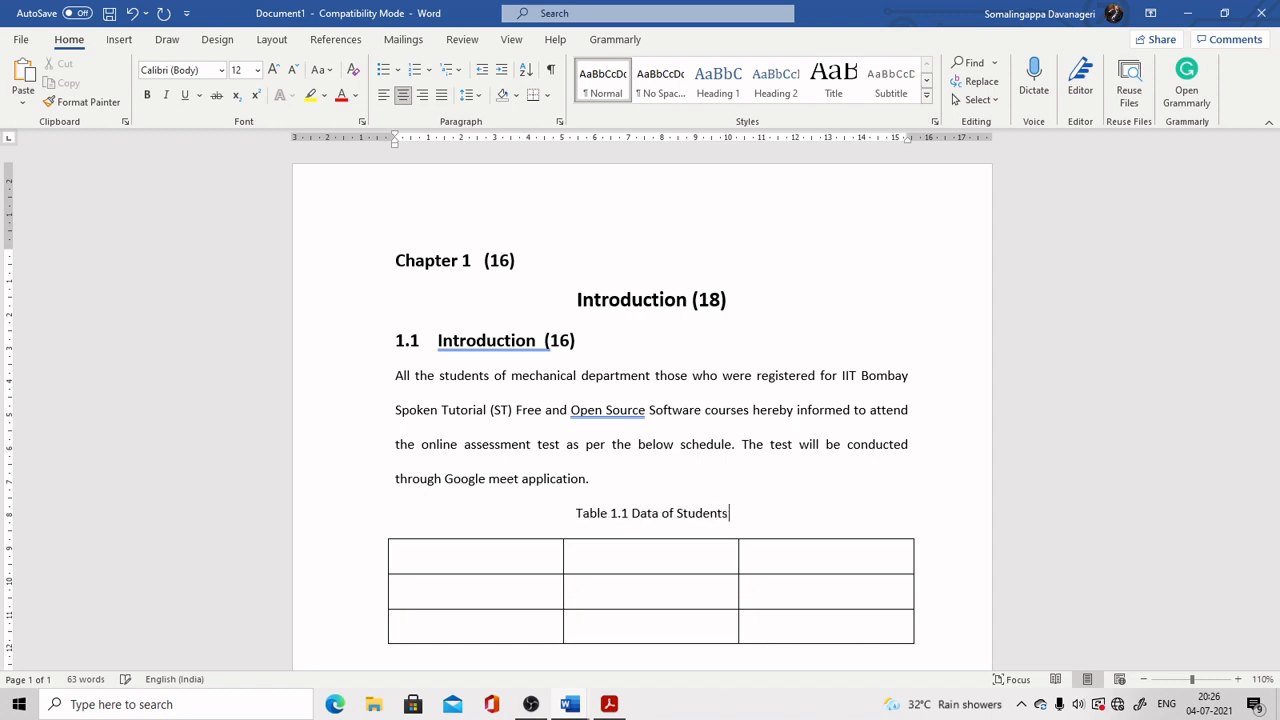
Step: Format the table caption as bold with font size 11
{"action": "left_click", "coordinate": [334, 521]}
{"action": "left_click", "coordinate": [257, 70]}
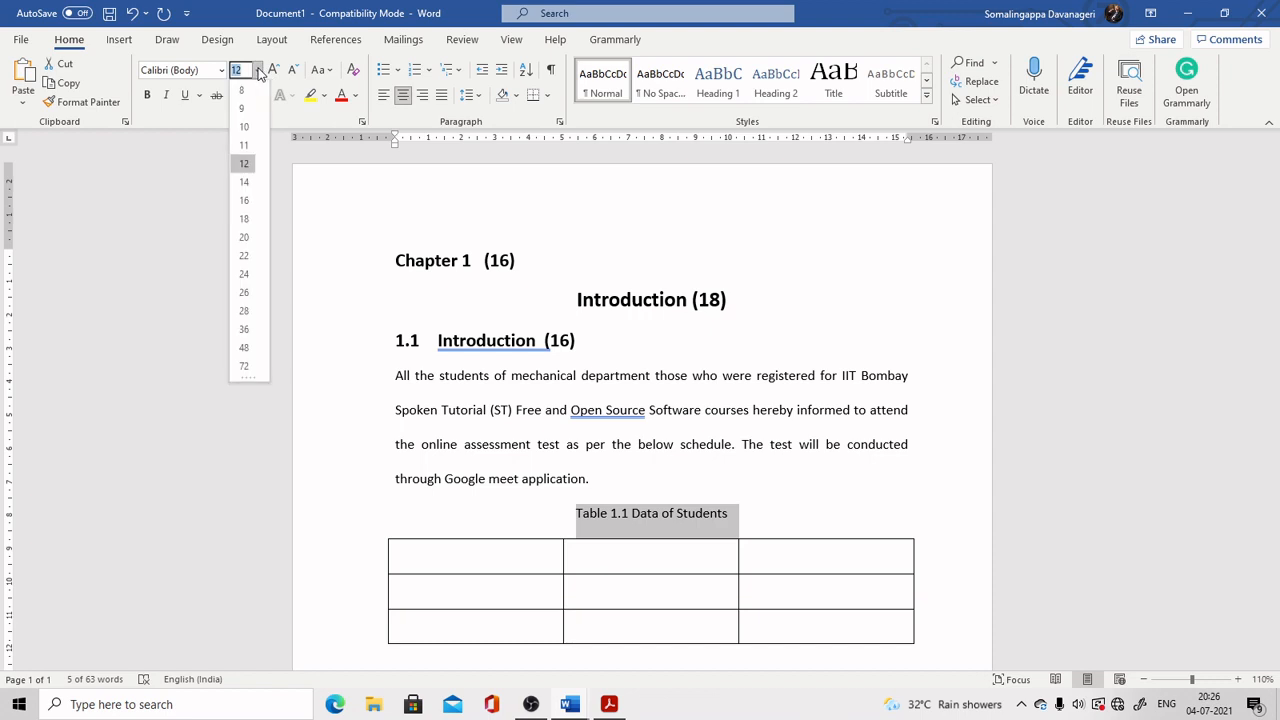
{"action": "left_click", "coordinate": [245, 145]}
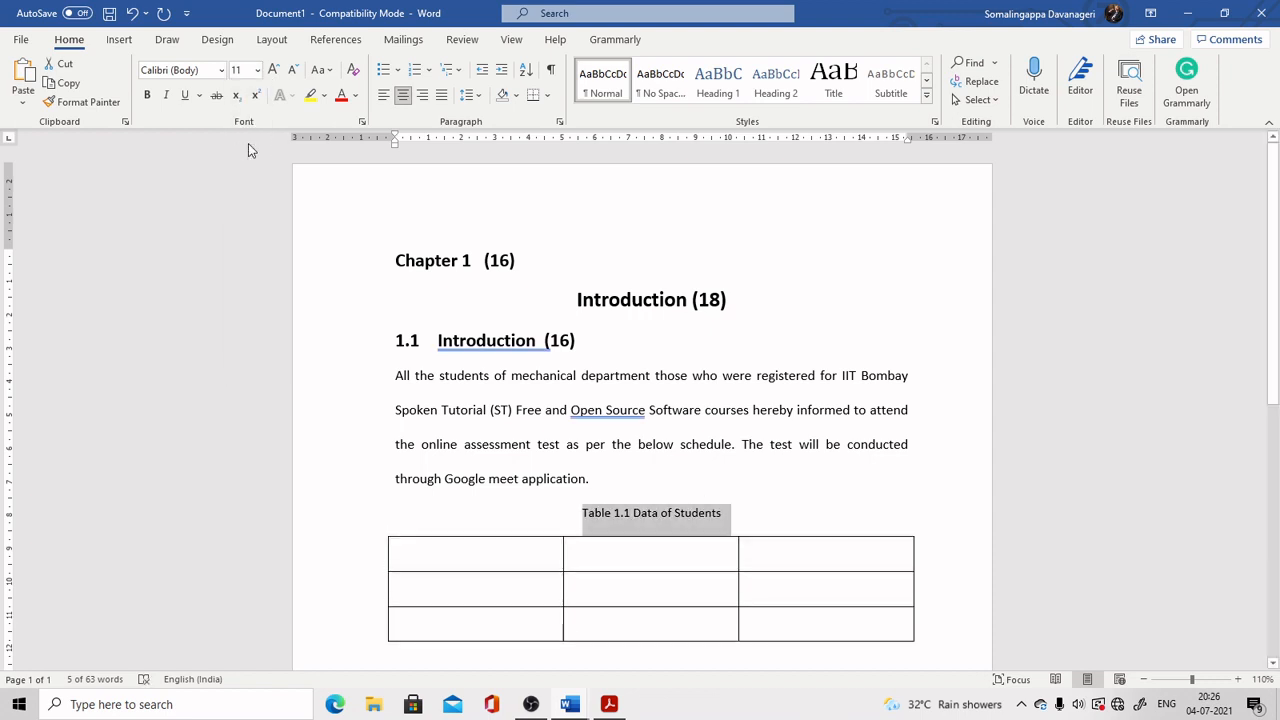
{"action": "left_click", "coordinate": [147, 94]}
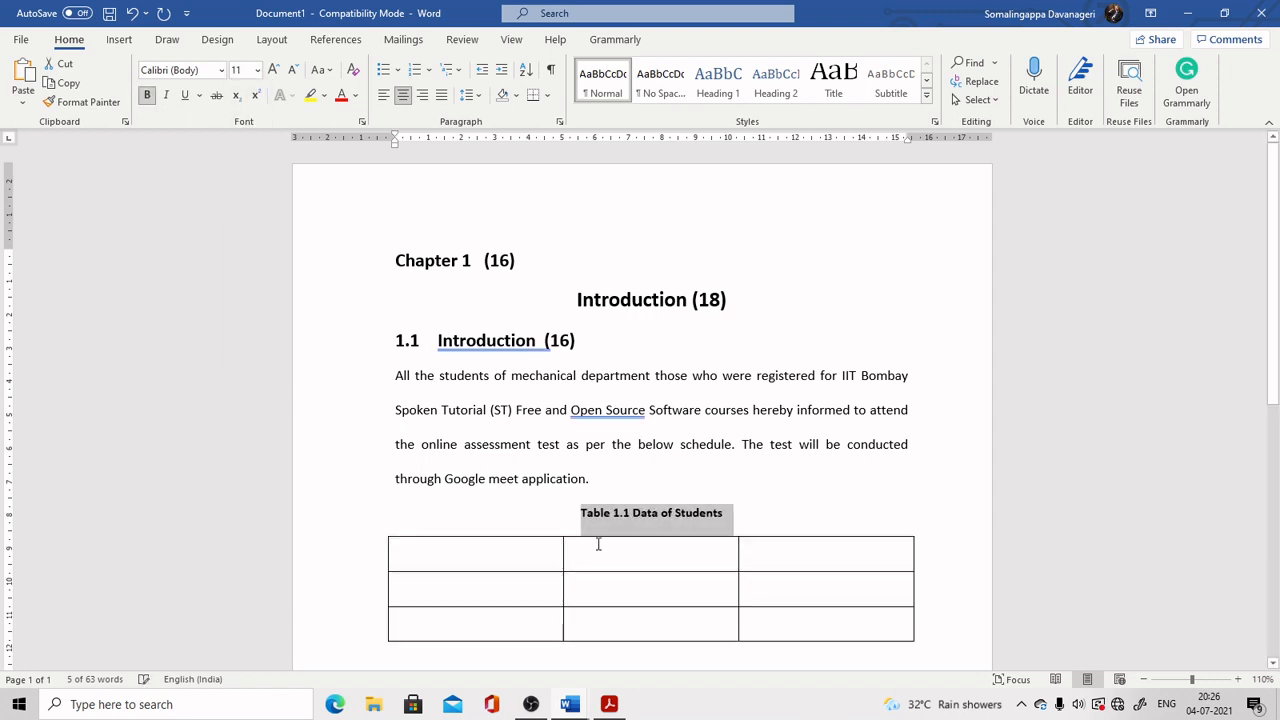
Step: Enter "Day" and "Time" in the first two header cells of the table and append "(11)" to the table caption
{"action": "left_click", "coordinate": [603, 554]}
{"action": "scroll", "coordinate": [600, 580], "scroll_direction": "down", "scroll_amount": 3}
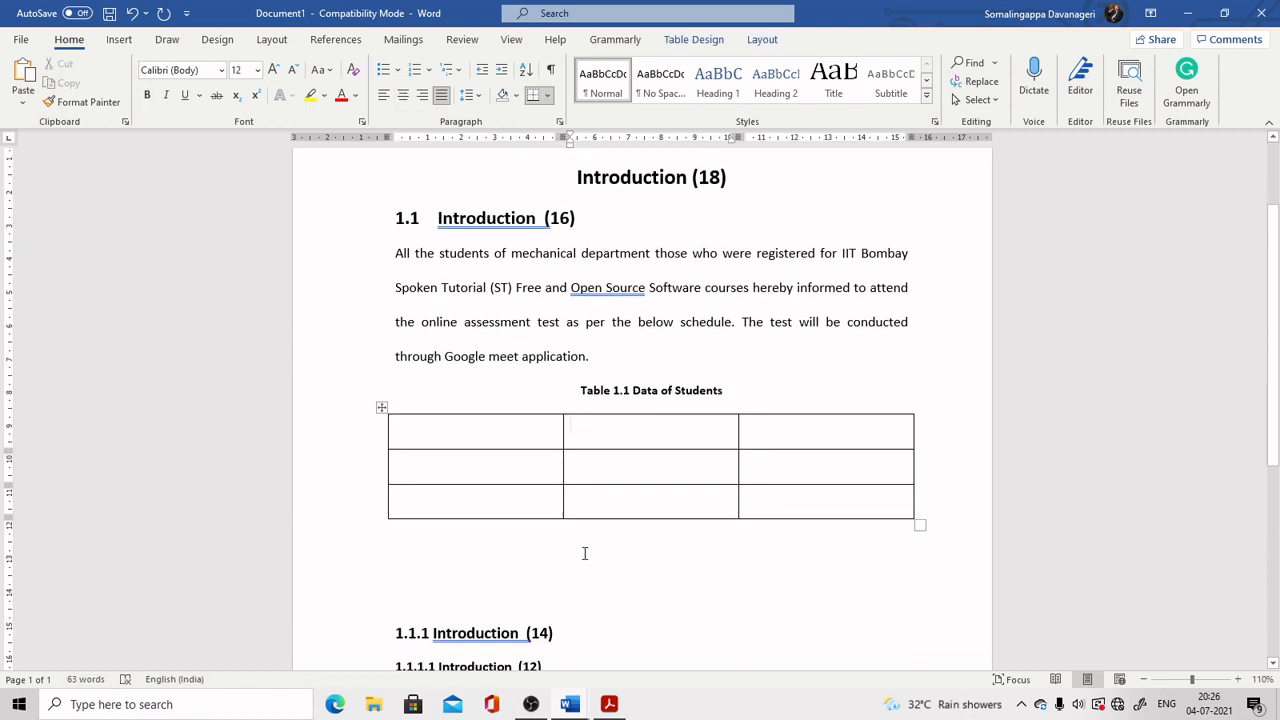
{"action": "left_click", "coordinate": [480, 442]}
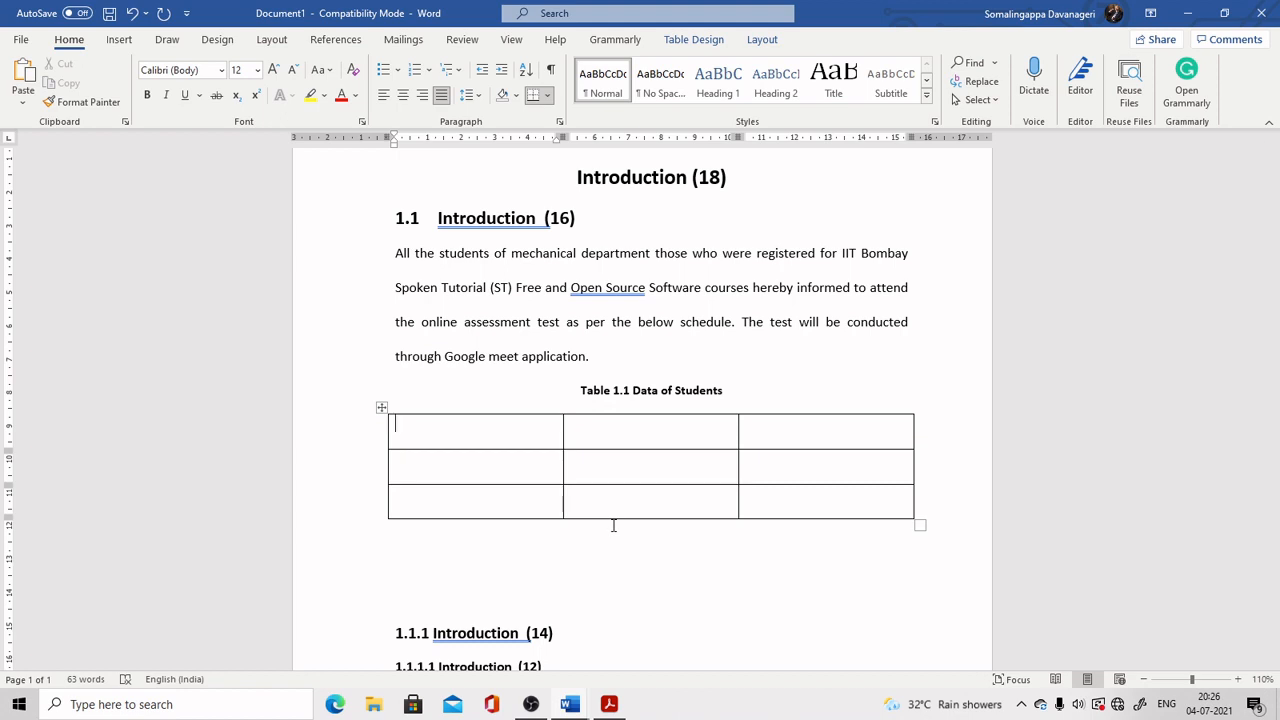
{"action": "type", "text": "Date"}
{"action": "key", "text": "BackSpace"}
{"action": "key", "text": "BackSpace"}
{"action": "key", "text": "BackSpace"}
{"action": "type", "text": "ay"}
{"action": "key", "text": "Tab"}
{"action": "type", "text": "Time"}
{"action": "key", "text": "Tab"}
{"action": "key", "text": "Down"}
{"action": "key", "text": "Left"}
{"action": "key", "text": "Left"}
{"action": "key", "text": "Right"}
{"action": "key", "text": "Right"}
{"action": "key", "text": "Tab"}
{"action": "left_click", "coordinate": [731, 390]}
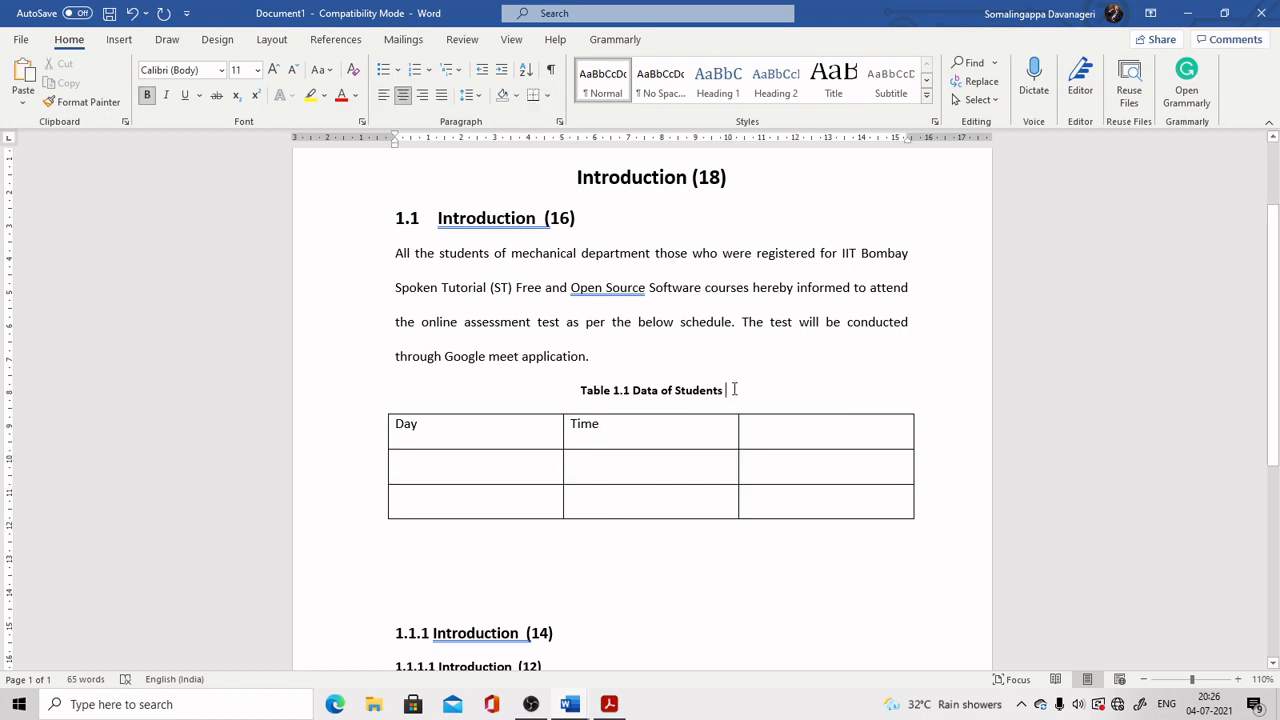
{"action": "type", "text": "(11)"}
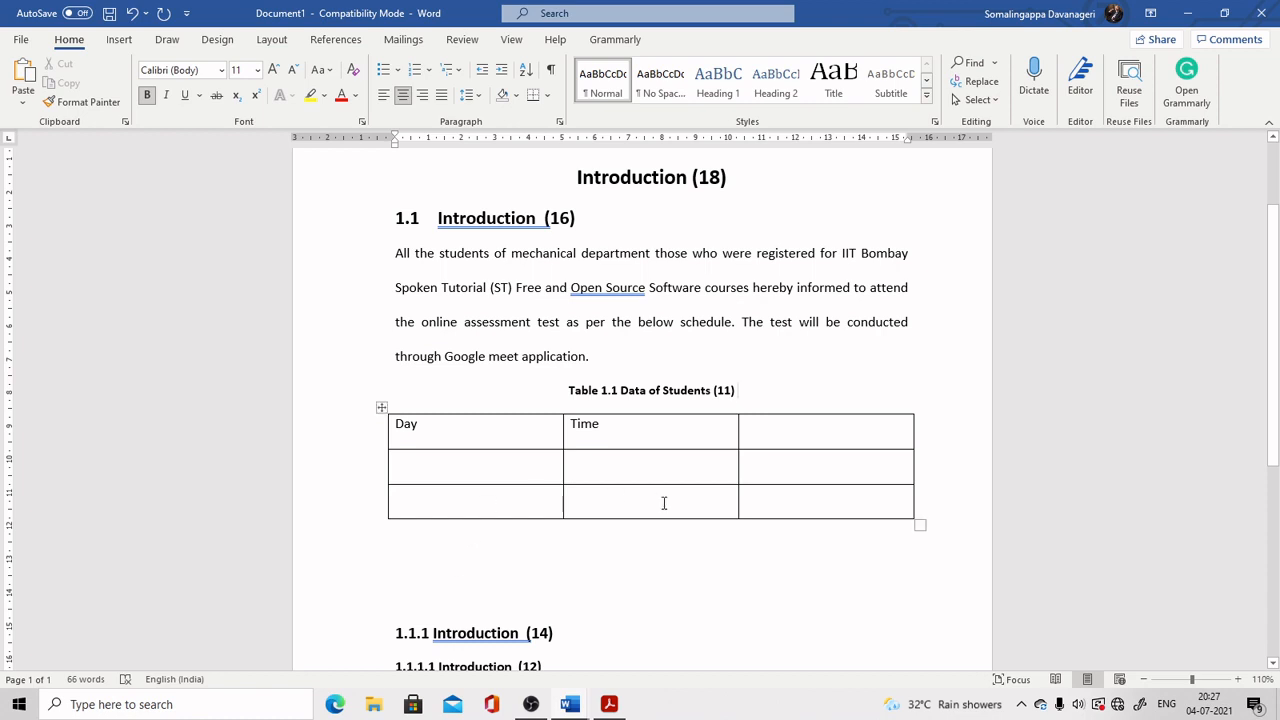
Step: Insert several blank lines below the table, above the 1.1.1 Introduction subheading
{"action": "left_click", "coordinate": [591, 549]}
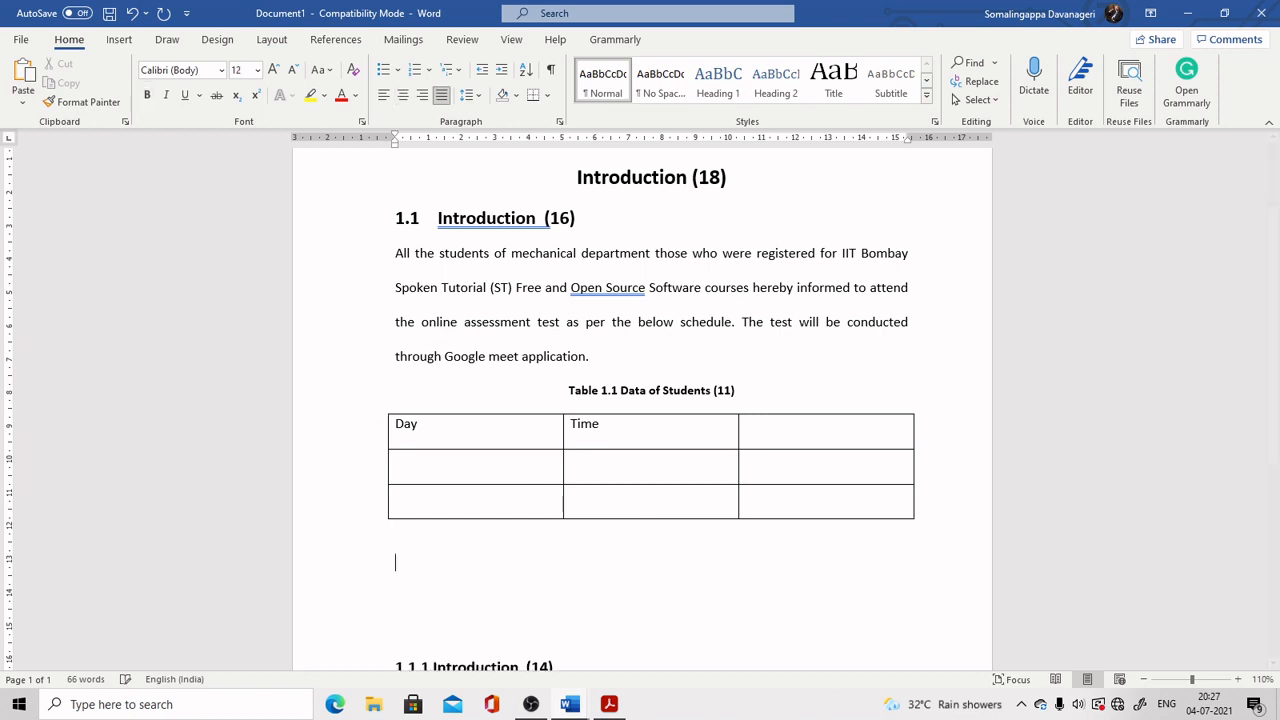
{"action": "scroll", "coordinate": [514, 530], "scroll_direction": "down", "scroll_amount": 2}
{"action": "key", "text": "Return"}
{"action": "key", "text": "Return"}
{"action": "key", "text": "Return"}
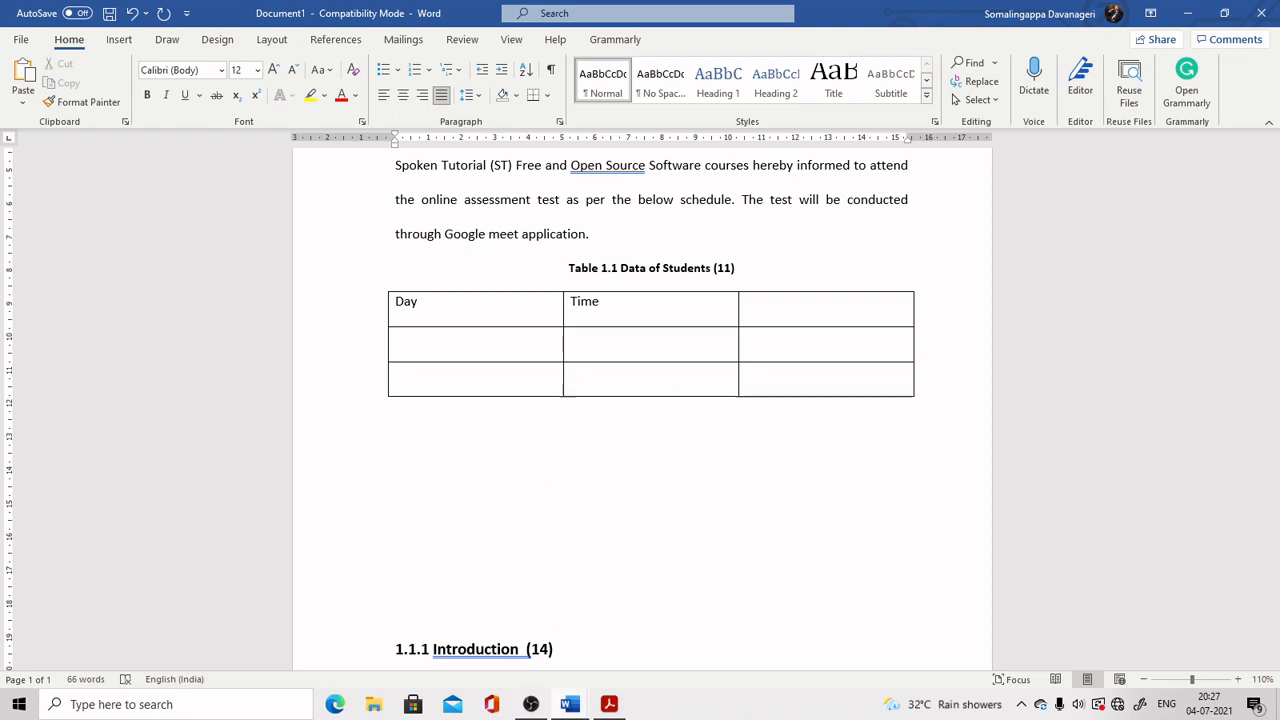
Step: Switch to the vpg document and copy the dimensioned isometric drawing from question 2
{"action": "mouse_move", "coordinate": [572, 706]}
{"action": "left_click", "coordinate": [632, 653]}
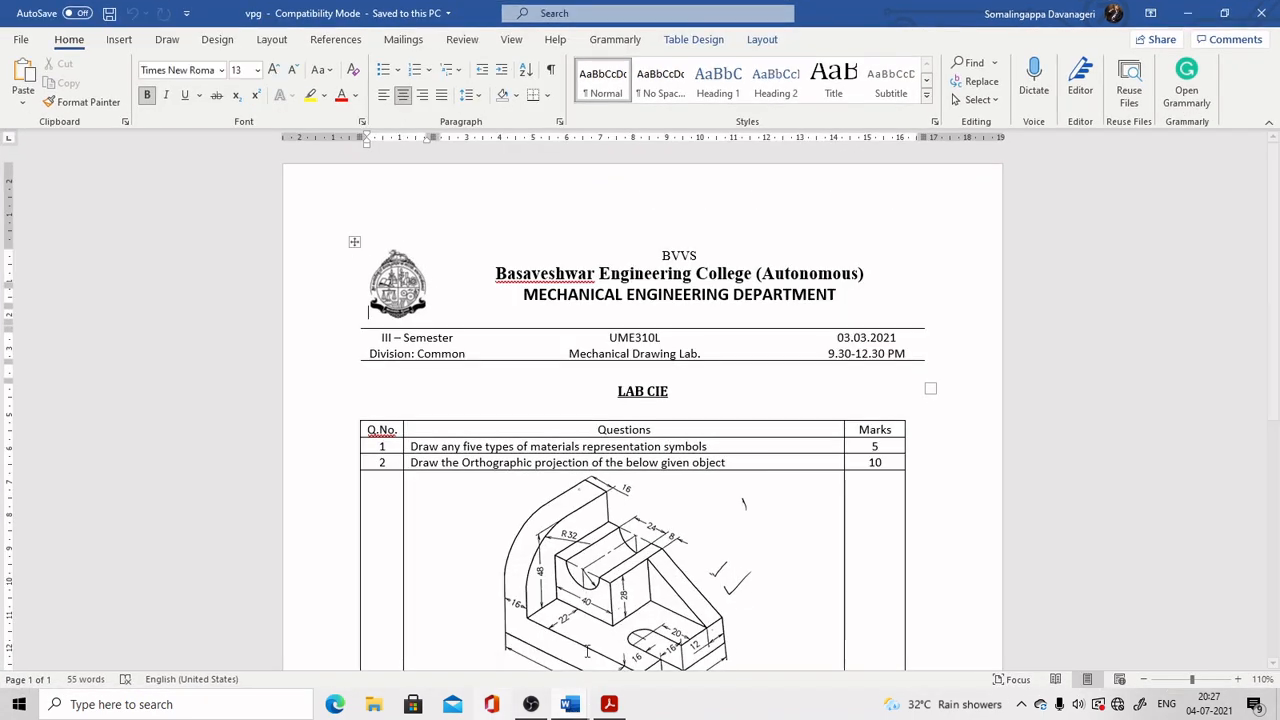
{"action": "scroll", "coordinate": [630, 400], "scroll_direction": "down", "scroll_amount": 3}
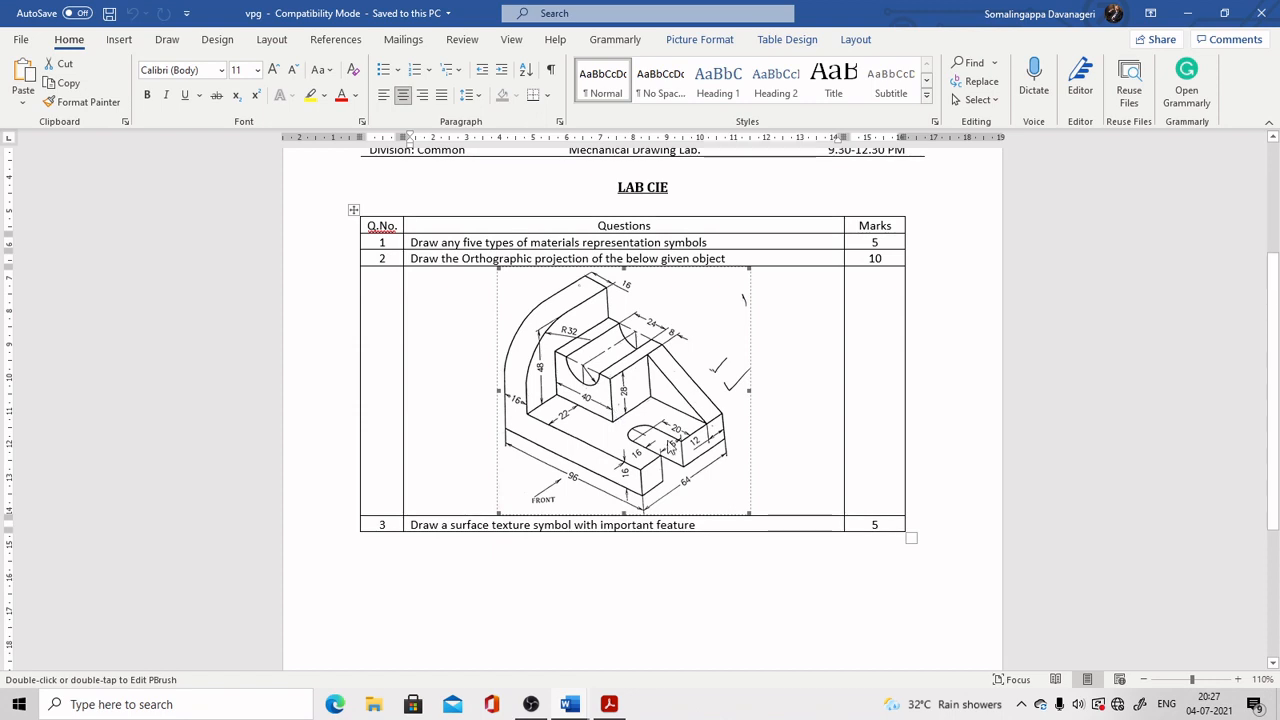
{"action": "right_click", "coordinate": [614, 411]}
{"action": "left_click", "coordinate": [657, 443]}
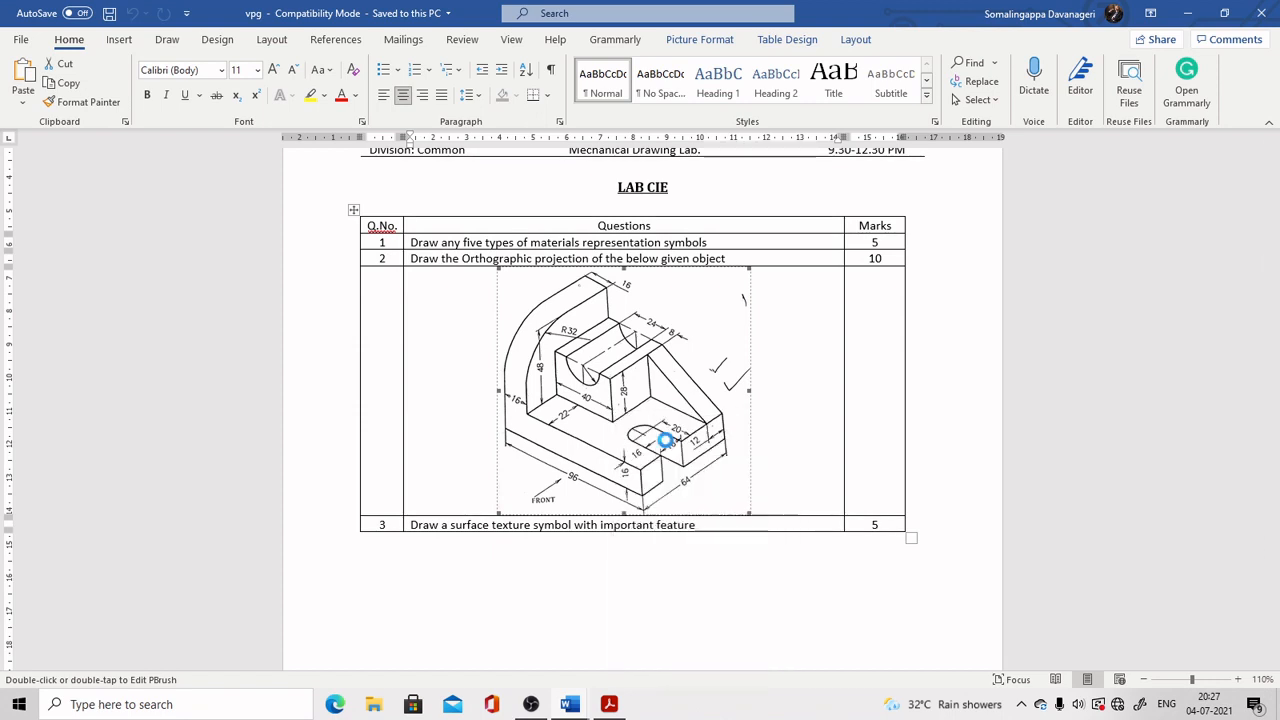
Step: Paste the copied drawing below the table in Document1 and shrink it proportionally to about half its width
{"action": "mouse_move", "coordinate": [570, 704]}
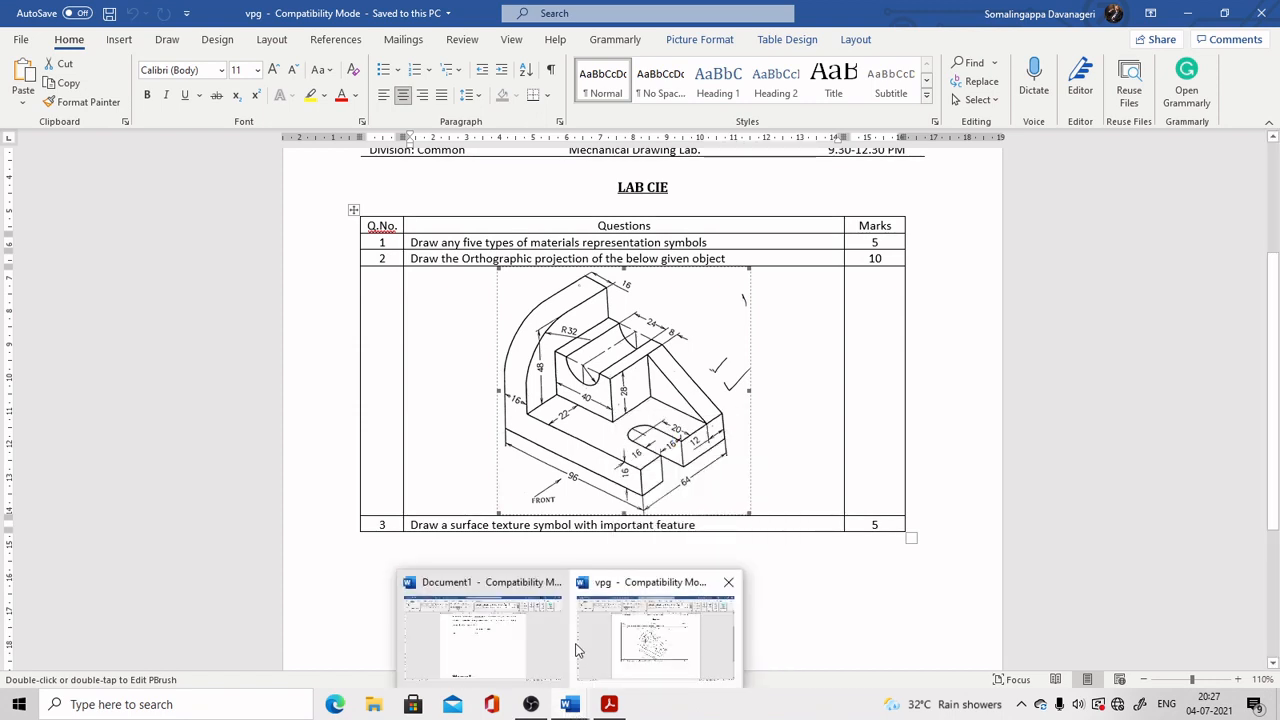
{"action": "left_click", "coordinate": [491, 646]}
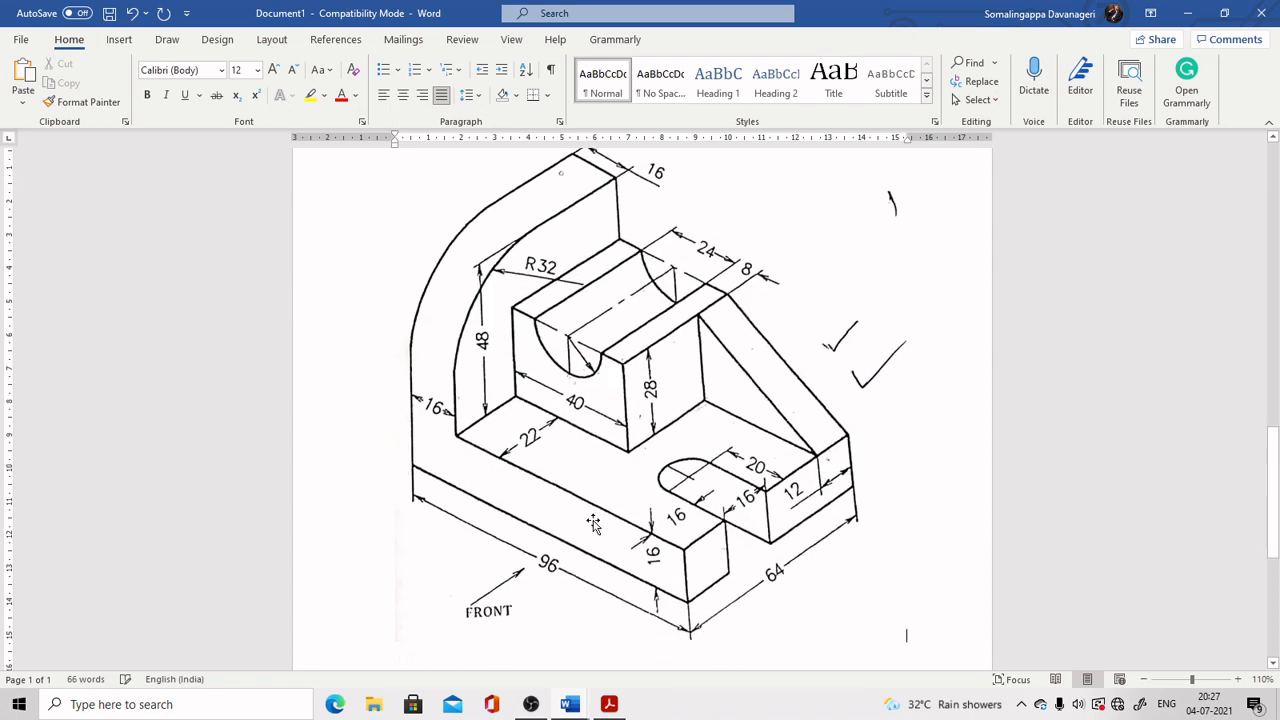
{"action": "scroll", "coordinate": [908, 470], "scroll_direction": "down", "scroll_amount": 3}
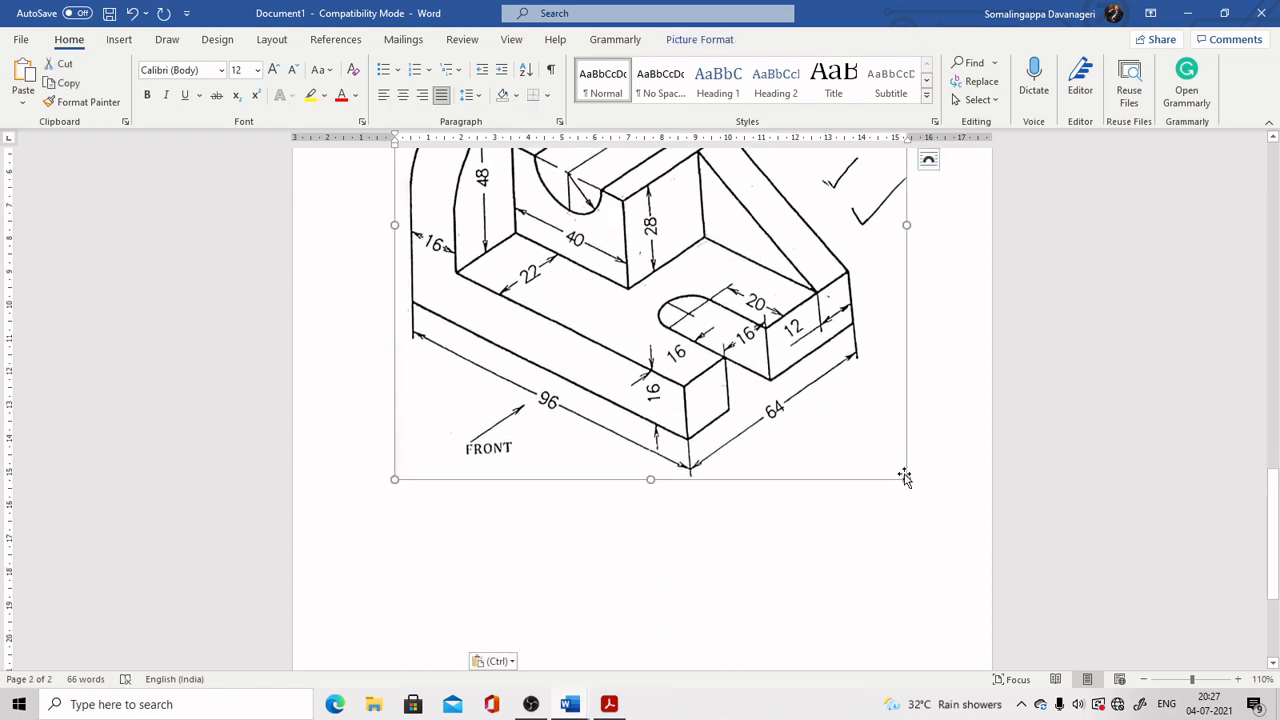
{"action": "left_click_drag", "start_coordinate": [906, 479], "coordinate": [620, 223]}
{"action": "scroll", "coordinate": [641, 428], "scroll_direction": "up", "scroll_amount": 4}
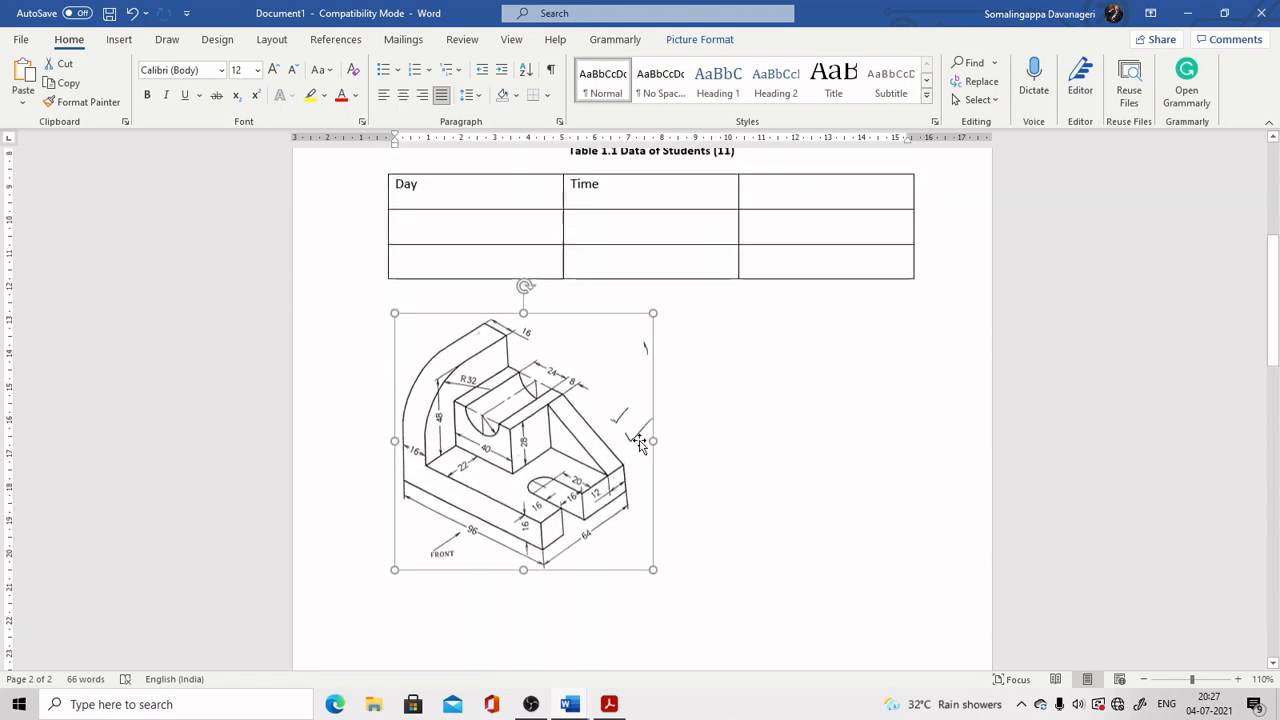
Step: Centre the drawing and add the caption "Figure 1.1 Isometric view" on a new line below it
{"action": "left_click", "coordinate": [656, 528]}
{"action": "key", "text": "ctrl+e"}
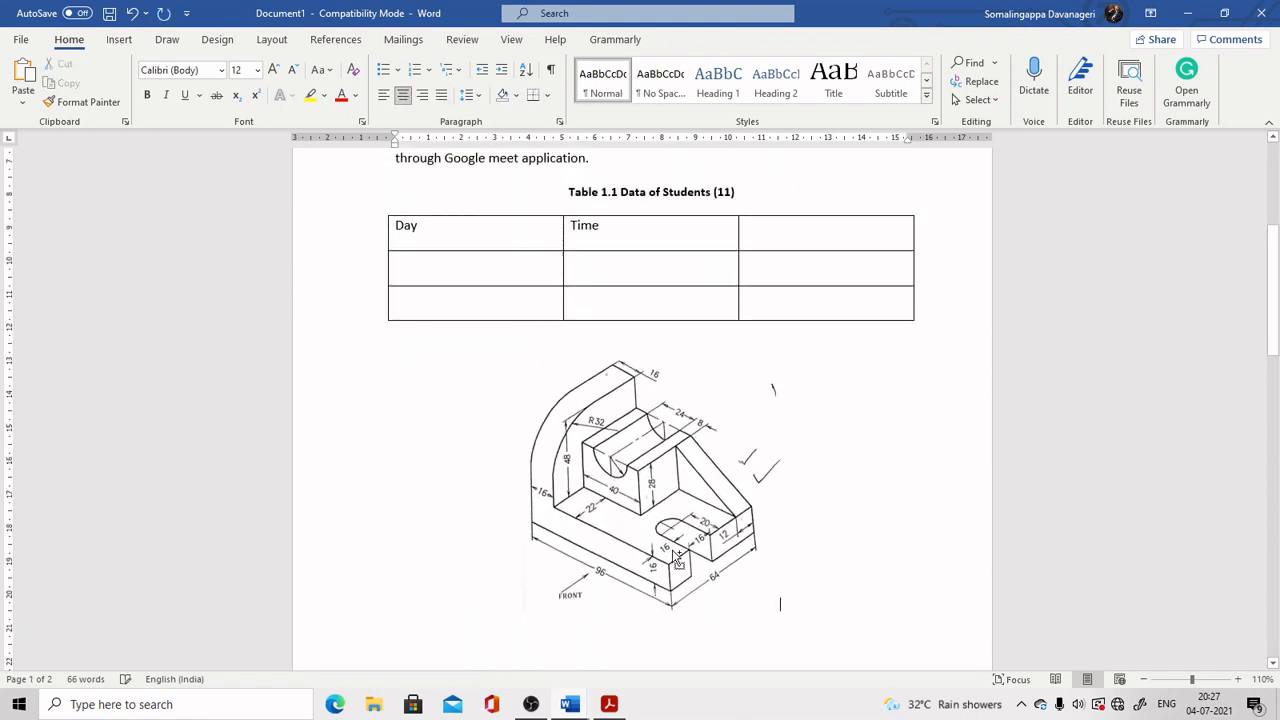
{"action": "key", "text": "Return"}
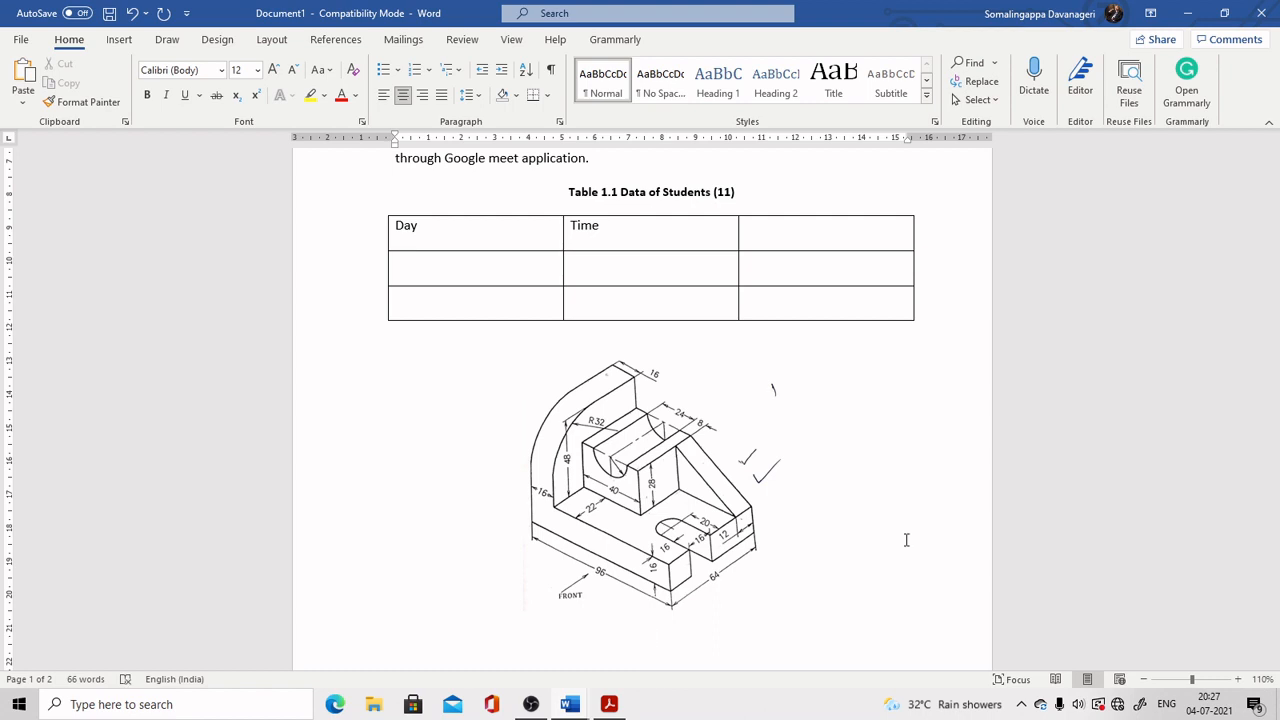
{"action": "type", "text": "Figure 1.1 Isometric view"}
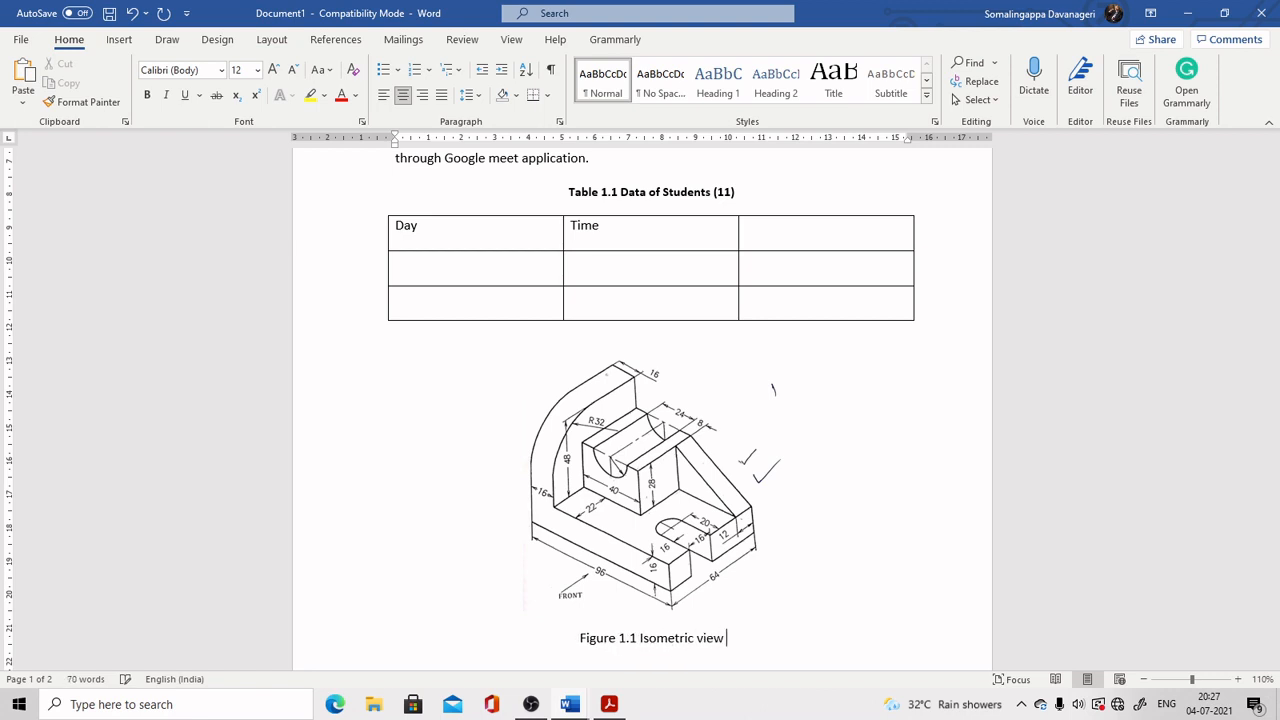
Step: Format the figure caption as bold with font size 11
{"action": "left_click", "coordinate": [271, 637]}
{"action": "left_click", "coordinate": [257, 70]}
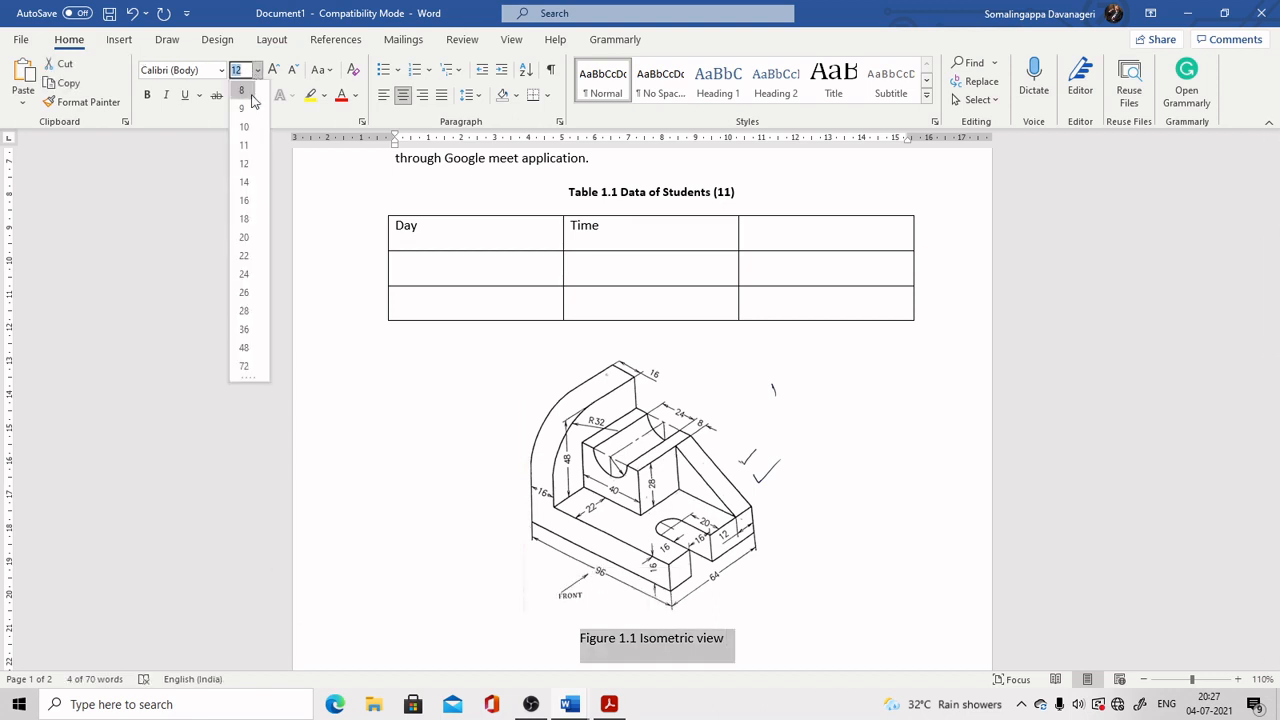
{"action": "left_click", "coordinate": [245, 145]}
{"action": "left_click", "coordinate": [147, 94]}
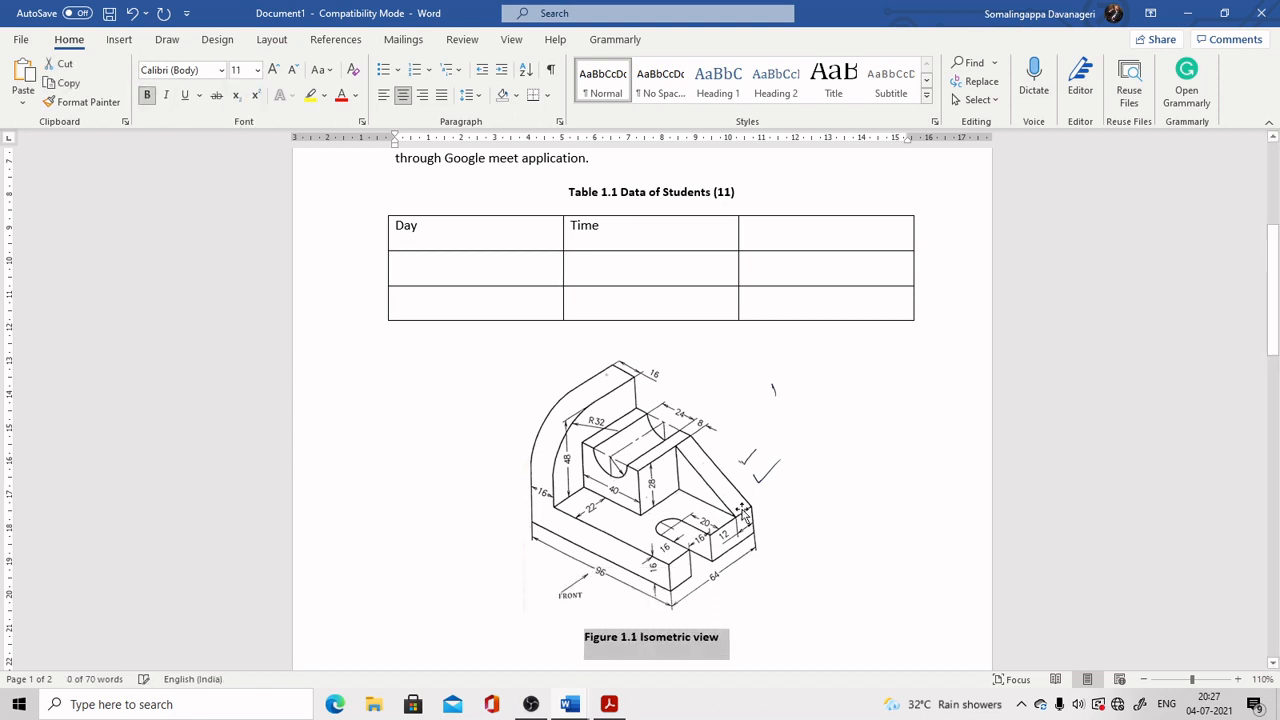
{"action": "scroll", "coordinate": [763, 541], "scroll_direction": "down", "scroll_amount": 2}
{"action": "scroll", "coordinate": [763, 541], "scroll_direction": "down", "scroll_amount": 1}
{"action": "left_click", "coordinate": [722, 591]}
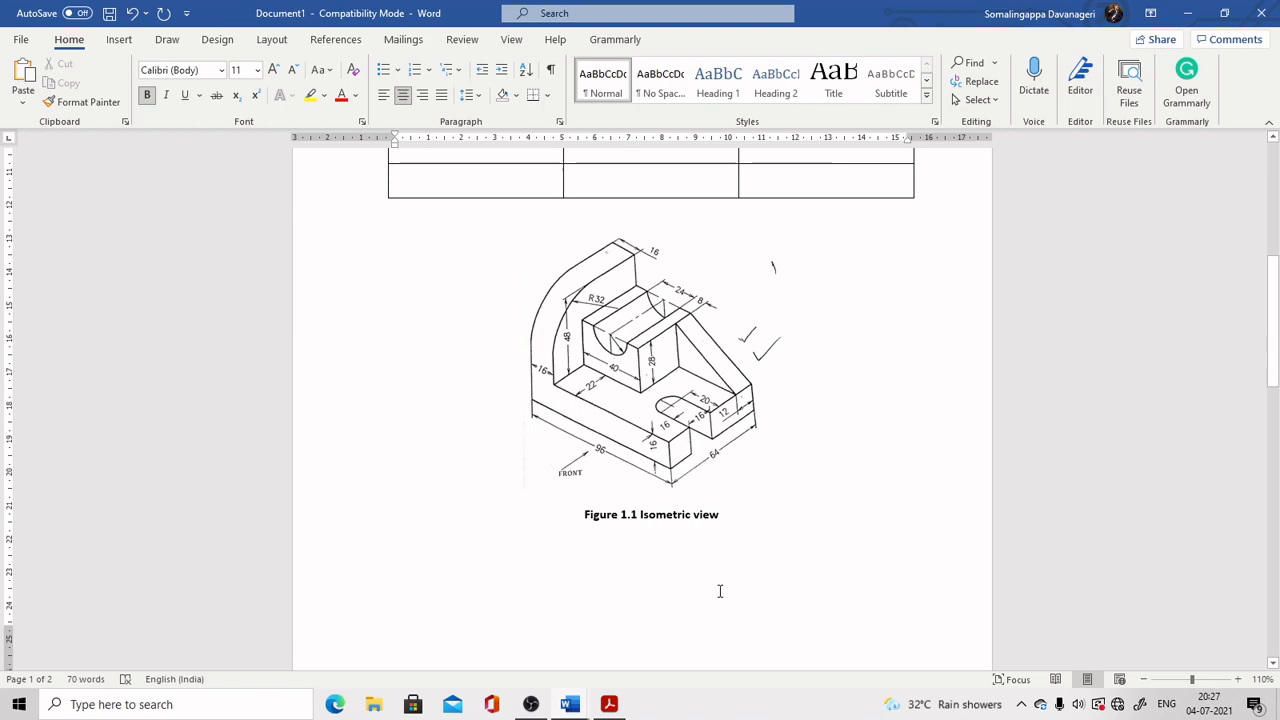
Step: Delete the two blank lines above the 1.1.1 Introduction subheading on the second page
{"action": "scroll", "coordinate": [719, 591], "scroll_direction": "up", "scroll_amount": 8}
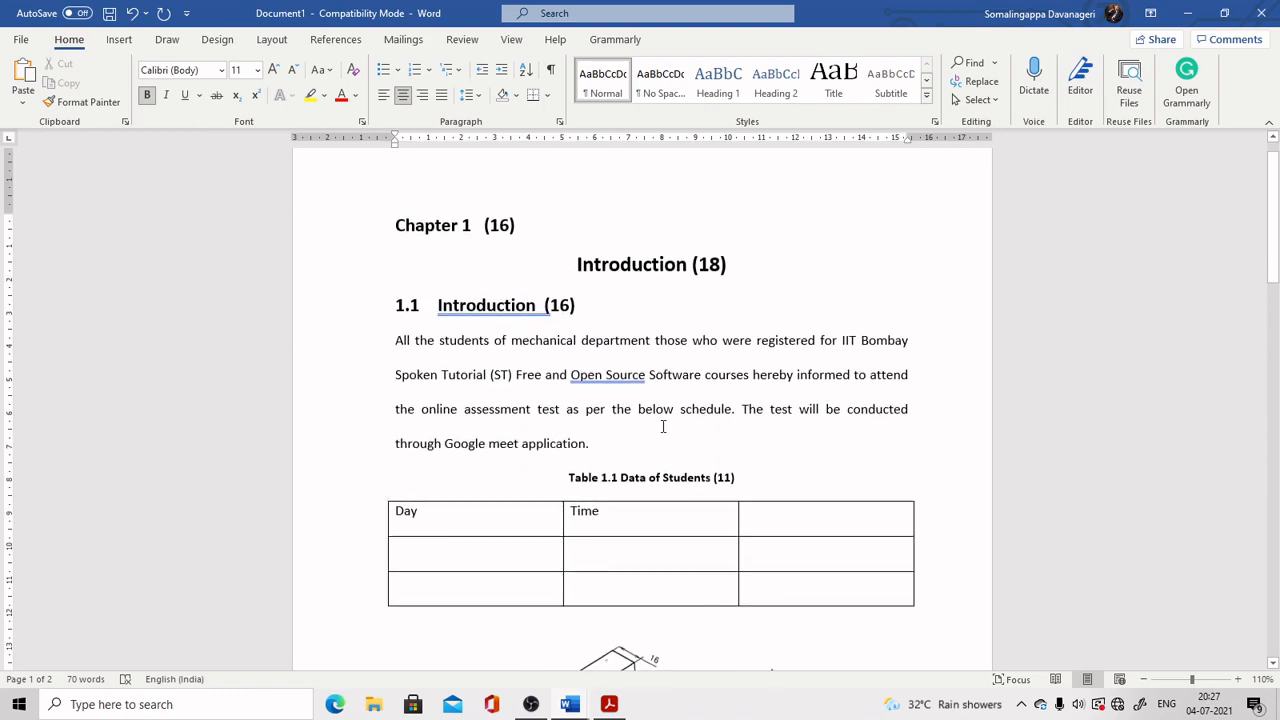
{"action": "scroll", "coordinate": [556, 491], "scroll_direction": "down", "scroll_amount": 12}
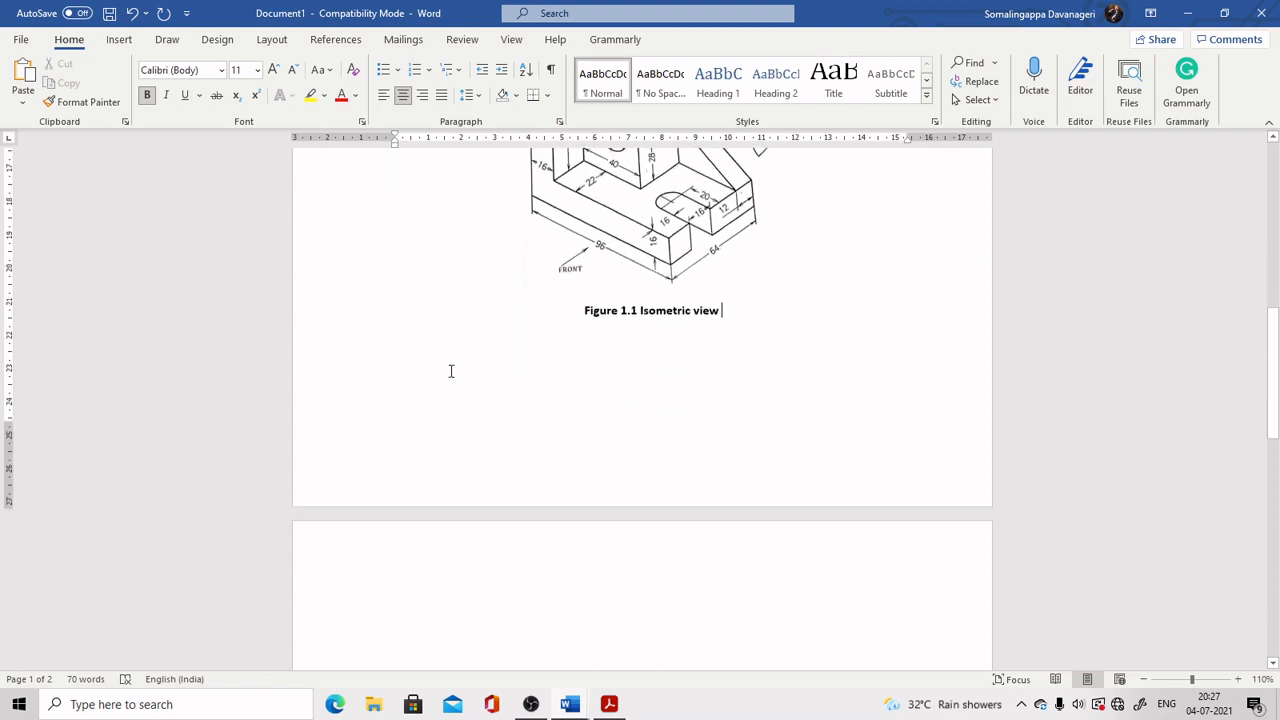
{"action": "left_click", "coordinate": [449, 369]}
{"action": "scroll", "coordinate": [402, 520], "scroll_direction": "down", "scroll_amount": 3}
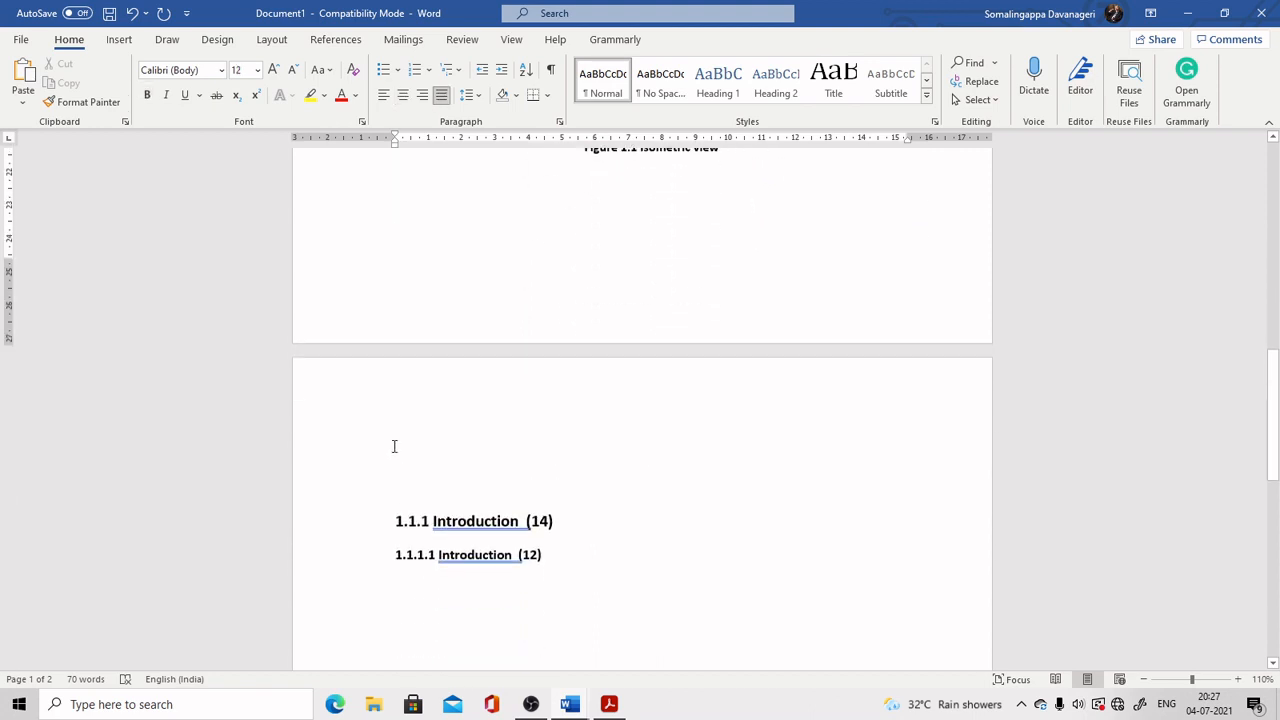
{"action": "left_click", "coordinate": [395, 449]}
{"action": "key", "text": "Delete"}
{"action": "key", "text": "Delete"}
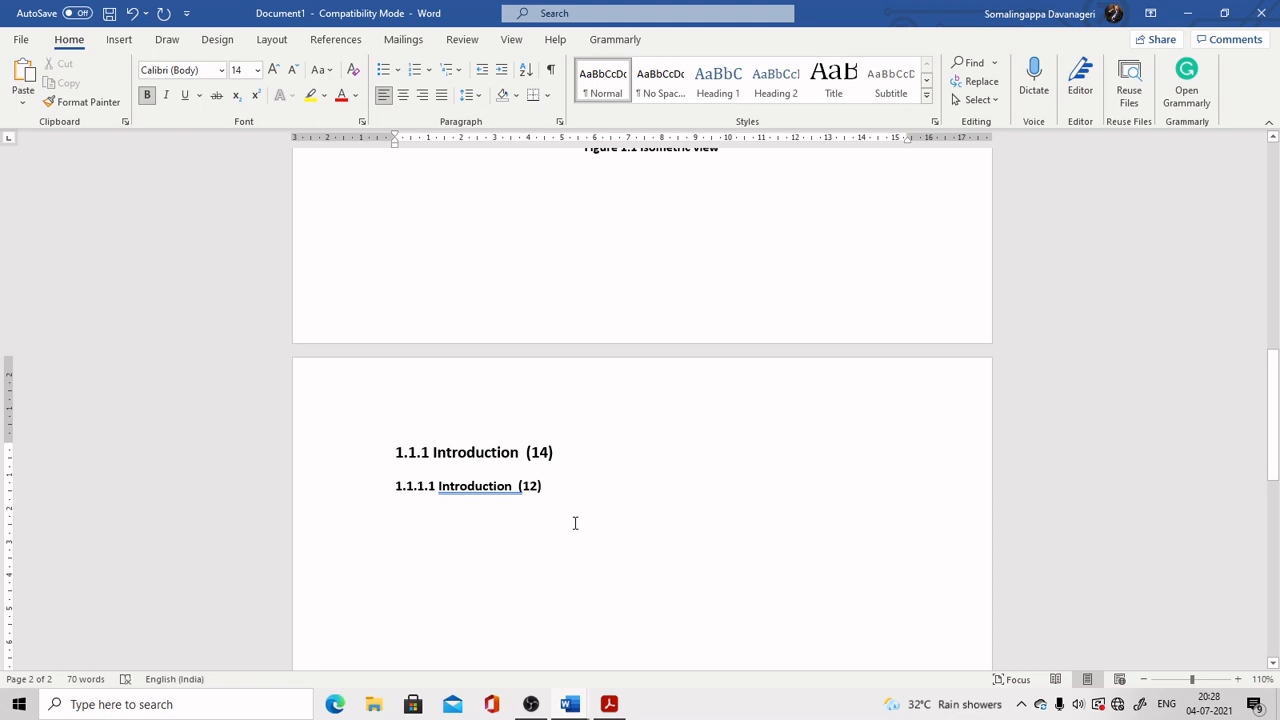
Step: Open the page header for editing and enter "Project title" in it
{"action": "scroll", "coordinate": [574, 523], "scroll_direction": "up", "scroll_amount": 10}
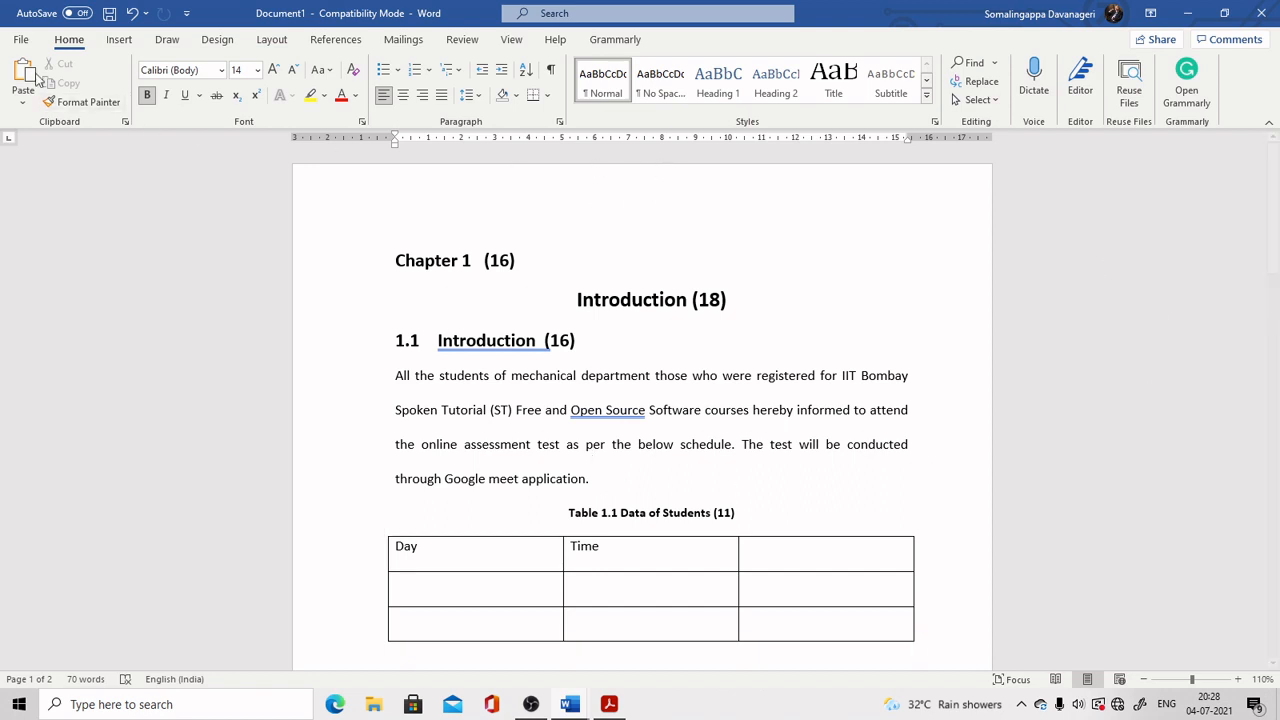
{"action": "left_click", "coordinate": [121, 40]}
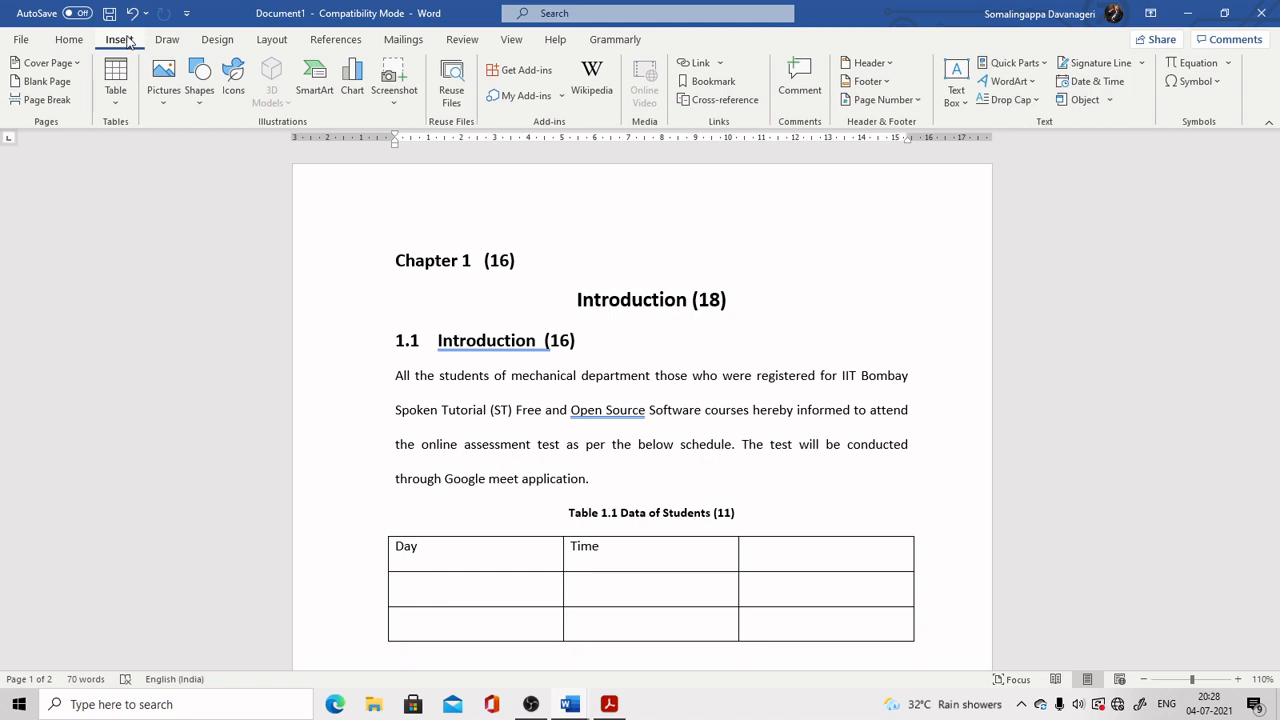
{"action": "left_click", "coordinate": [896, 64]}
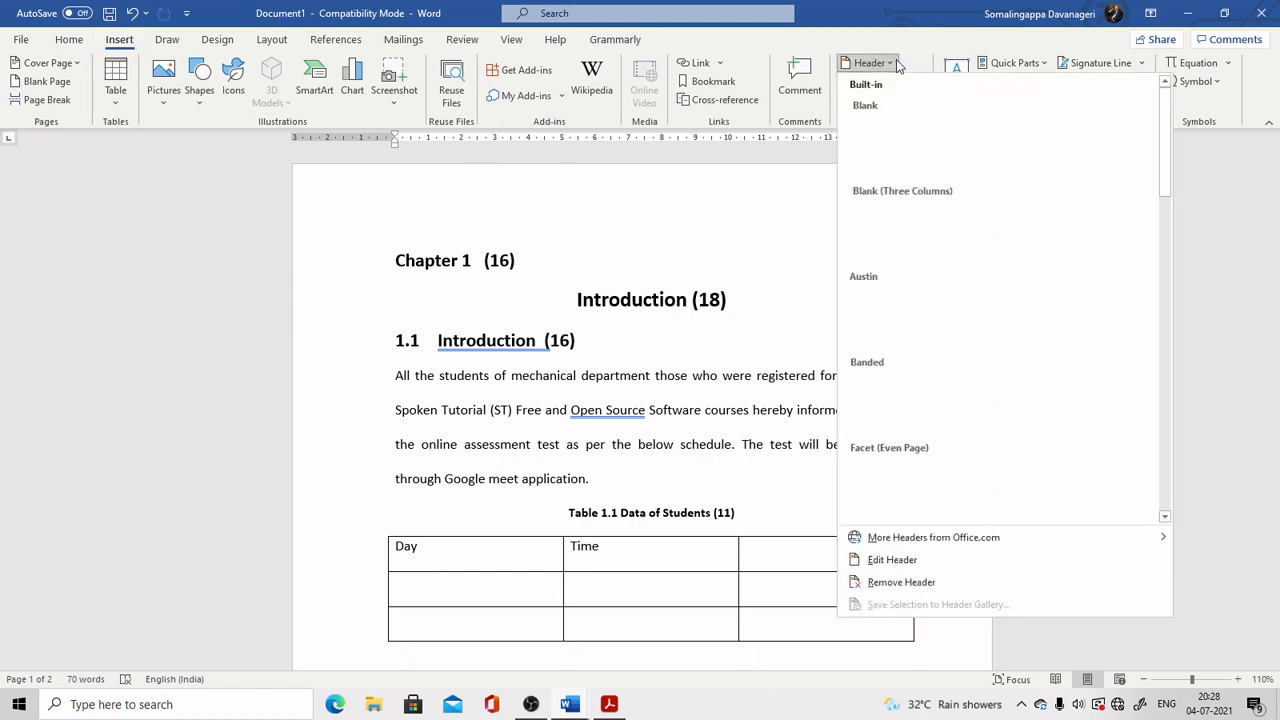
{"action": "left_click", "coordinate": [892, 560]}
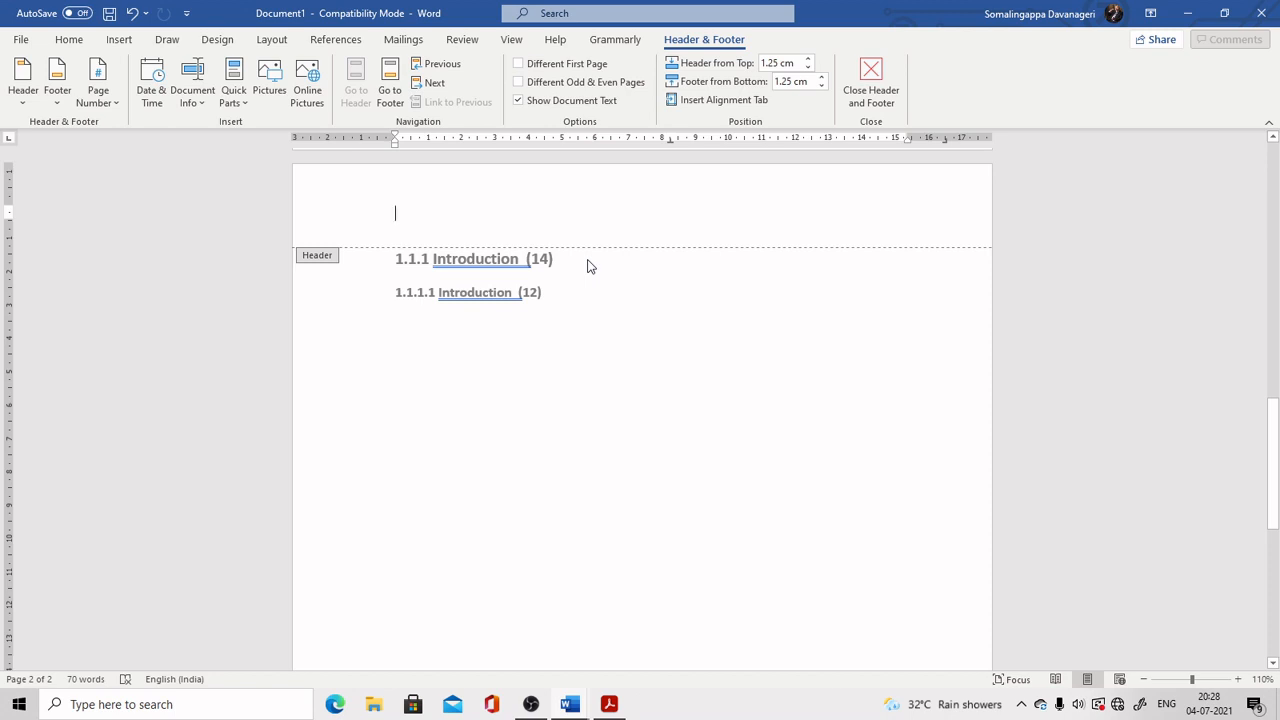
{"action": "type", "text": "Project title"}
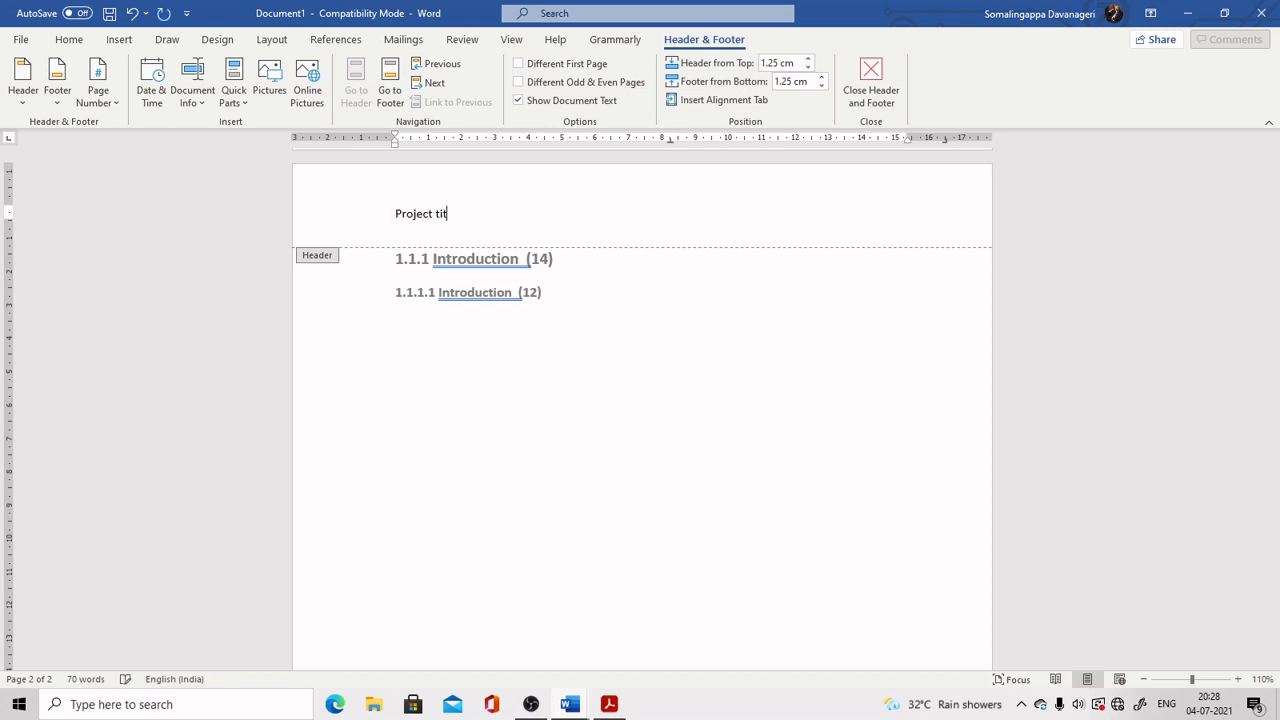
Step: Format the header text as bold italic with font size 10 and align it to the right
{"action": "left_click", "coordinate": [318, 214]}
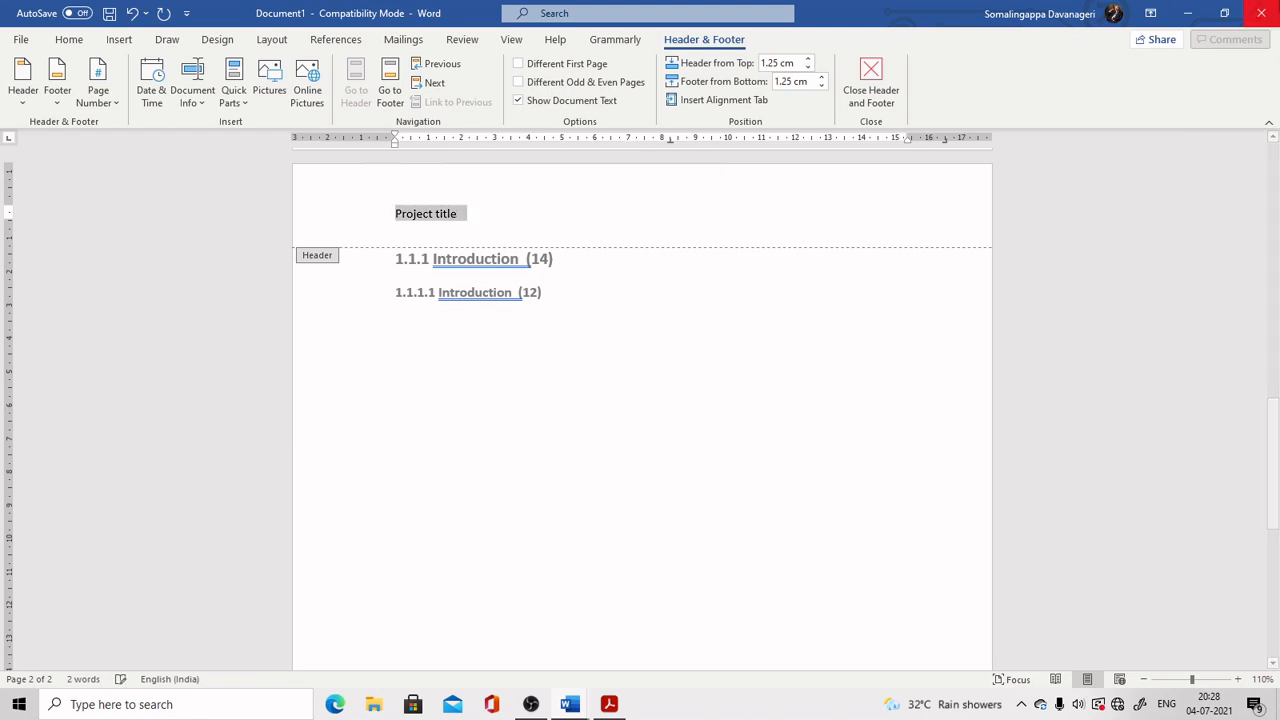
{"action": "left_click", "coordinate": [69, 40]}
{"action": "left_click", "coordinate": [240, 70]}
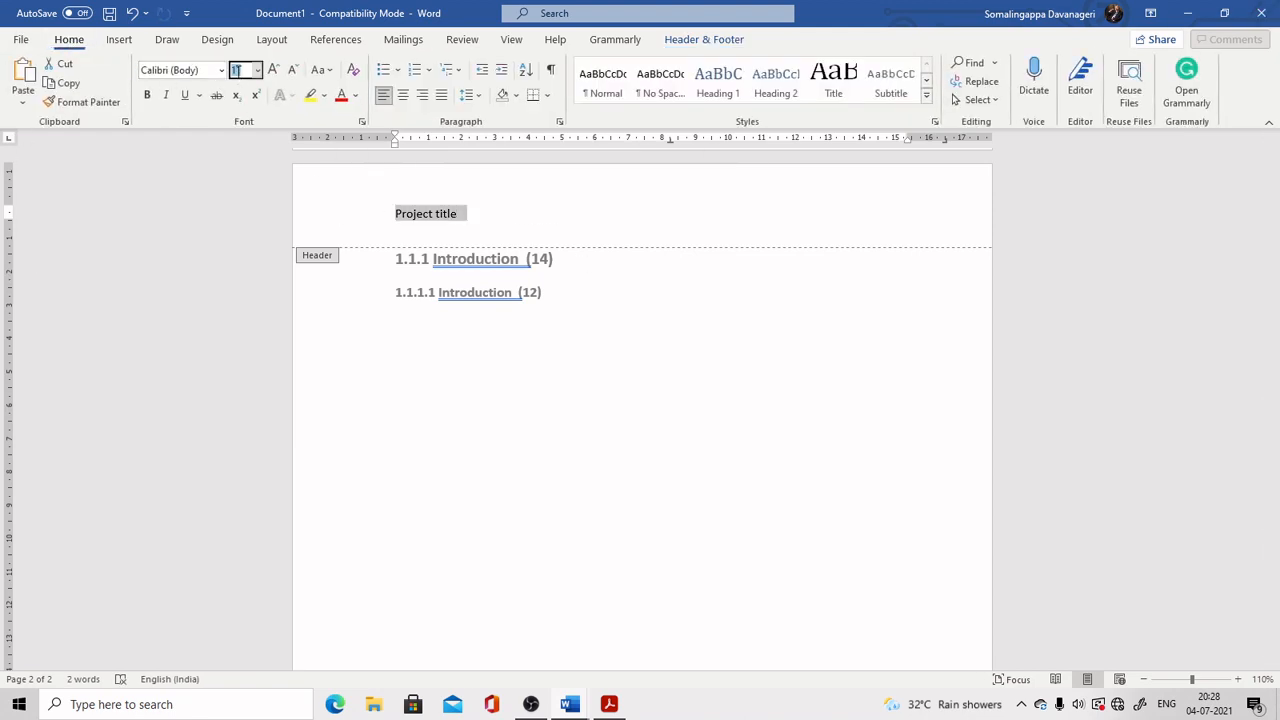
{"action": "type", "text": "10"}
{"action": "left_click", "coordinate": [147, 96]}
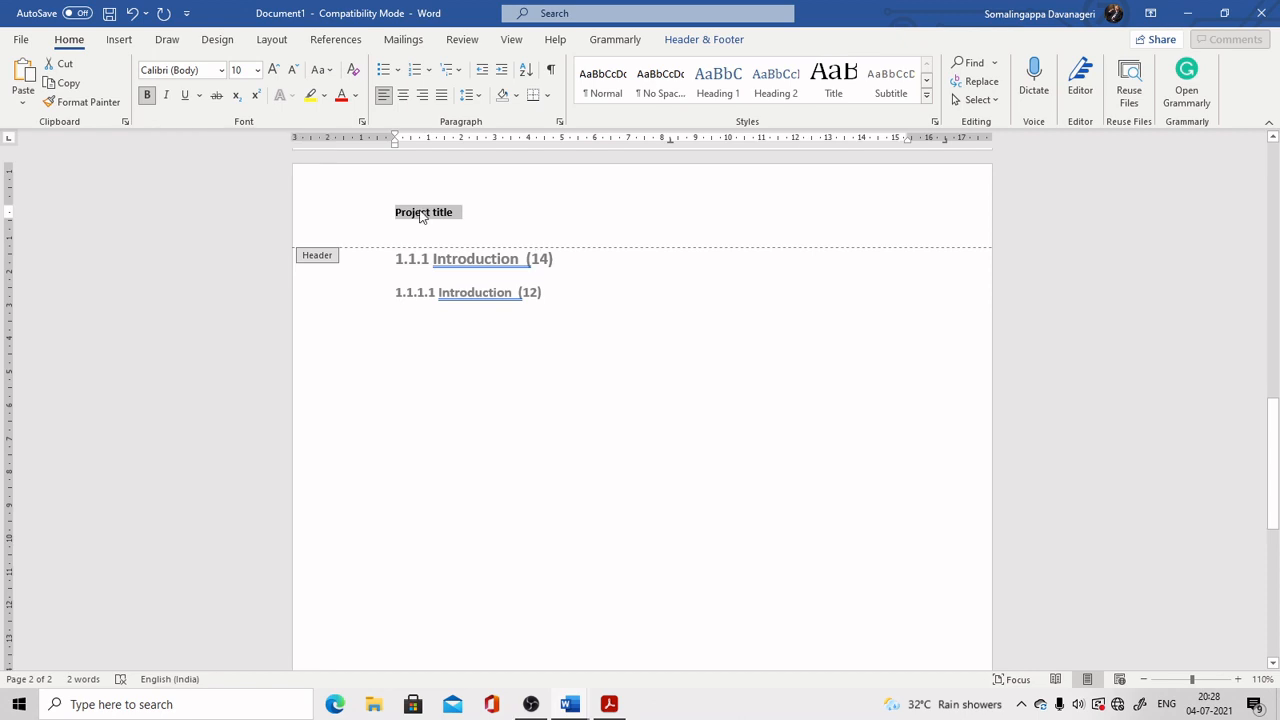
{"action": "left_click", "coordinate": [425, 97]}
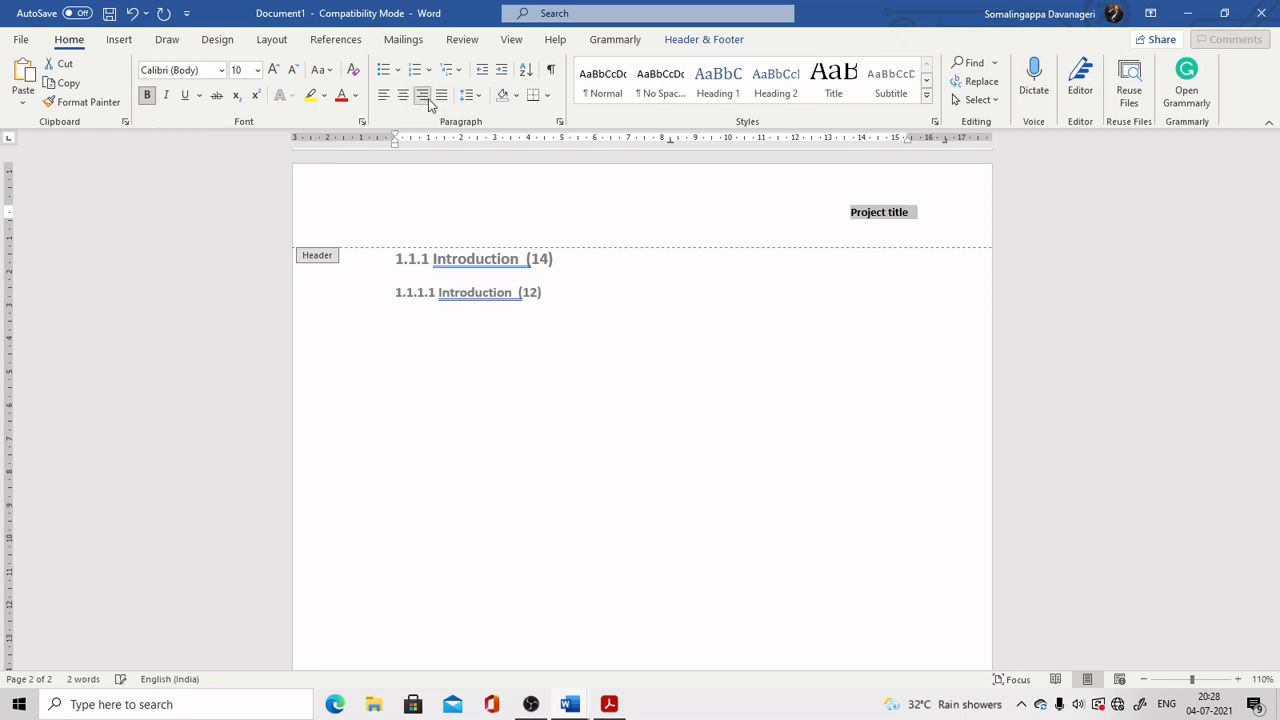
{"action": "left_click", "coordinate": [166, 97]}
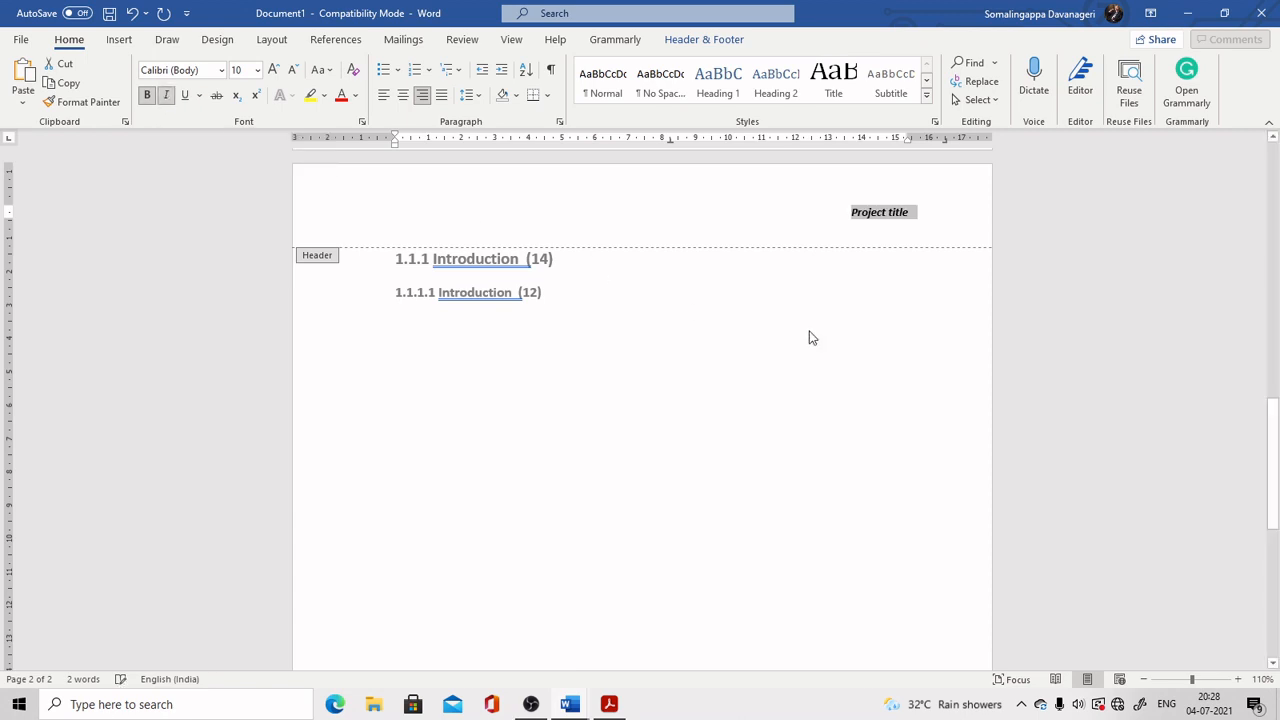
{"action": "left_click", "coordinate": [936, 227]}
Step: Enter "Dept. of Mechanical Engineering, BEC (A) Bagalkot" in the page footer
{"action": "scroll", "coordinate": [677, 508], "scroll_direction": "down", "scroll_amount": 10}
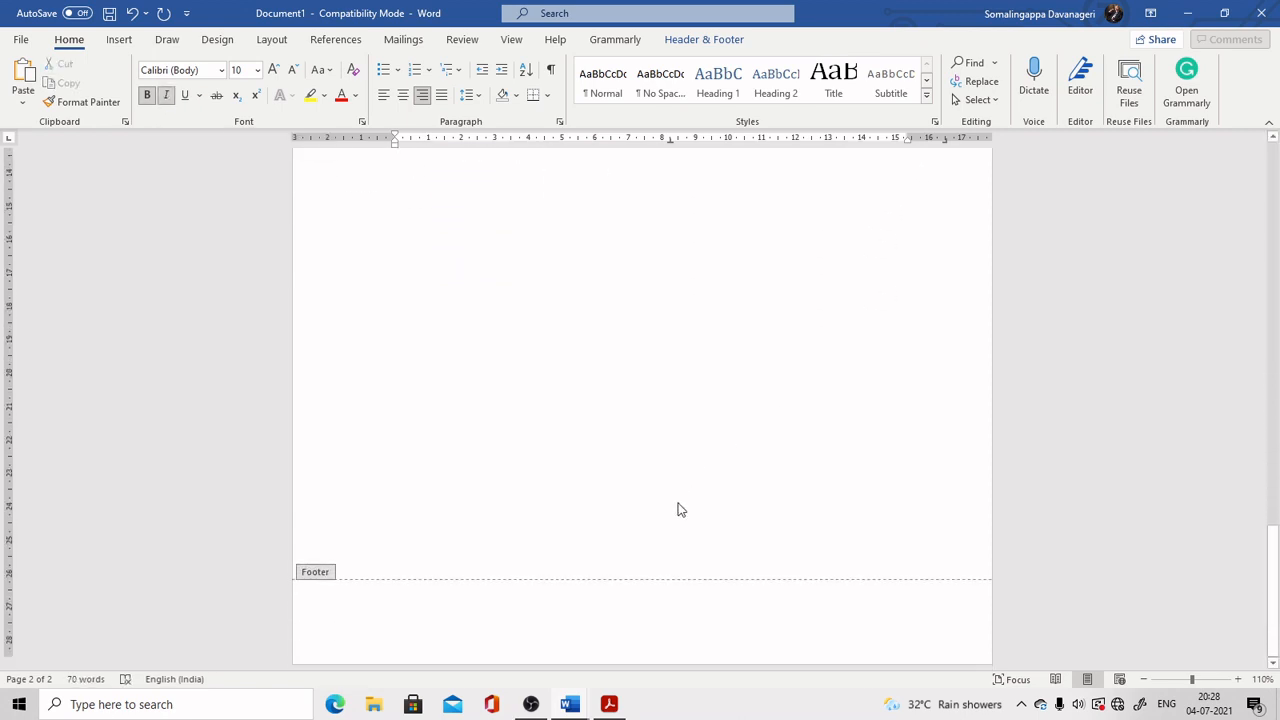
{"action": "scroll", "coordinate": [677, 510], "scroll_direction": "down", "scroll_amount": 1}
{"action": "left_click", "coordinate": [423, 606]}
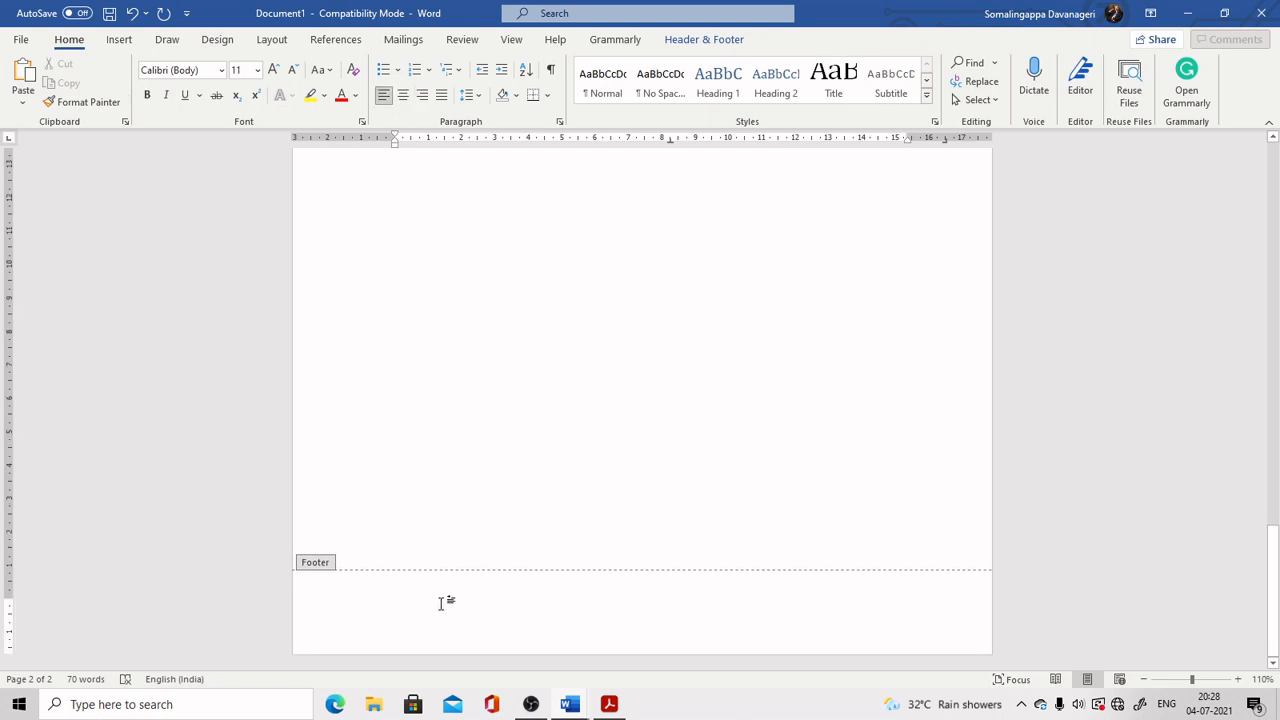
{"action": "type", "text": "D"}
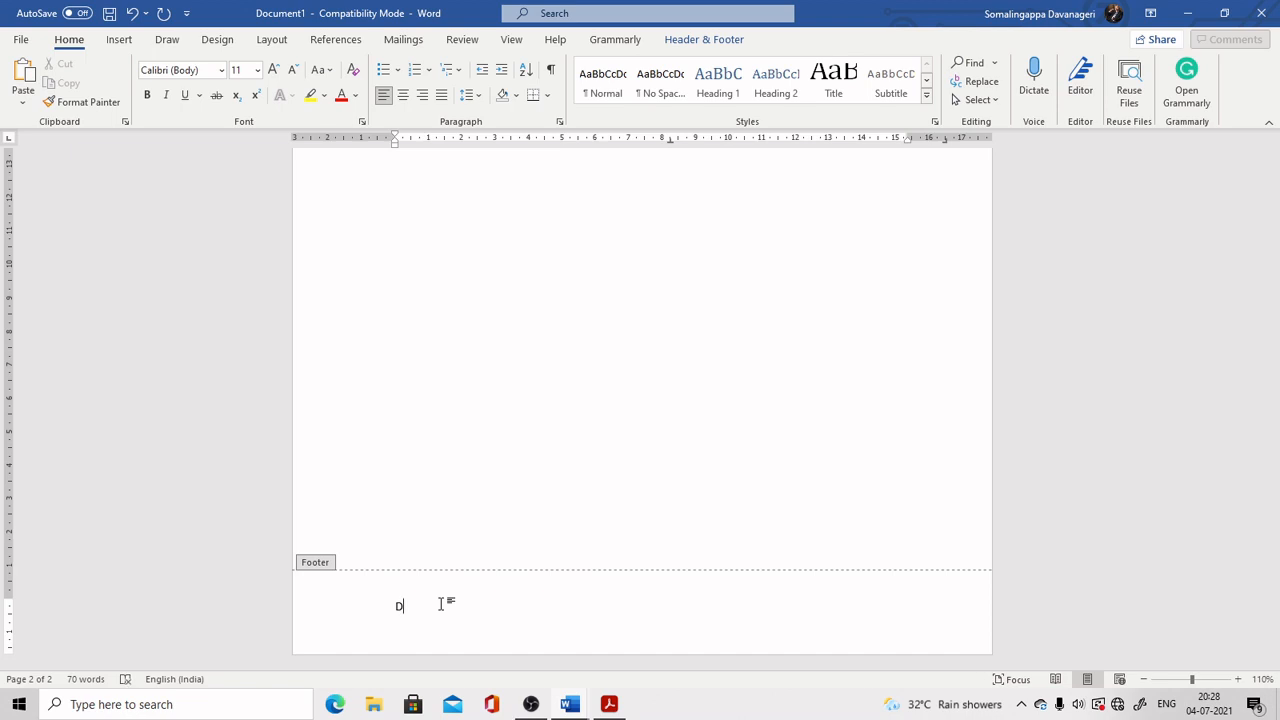
{"action": "type", "text": "pt. of MechanicalEngineering "}
{"action": "type", "text": " BEC "}
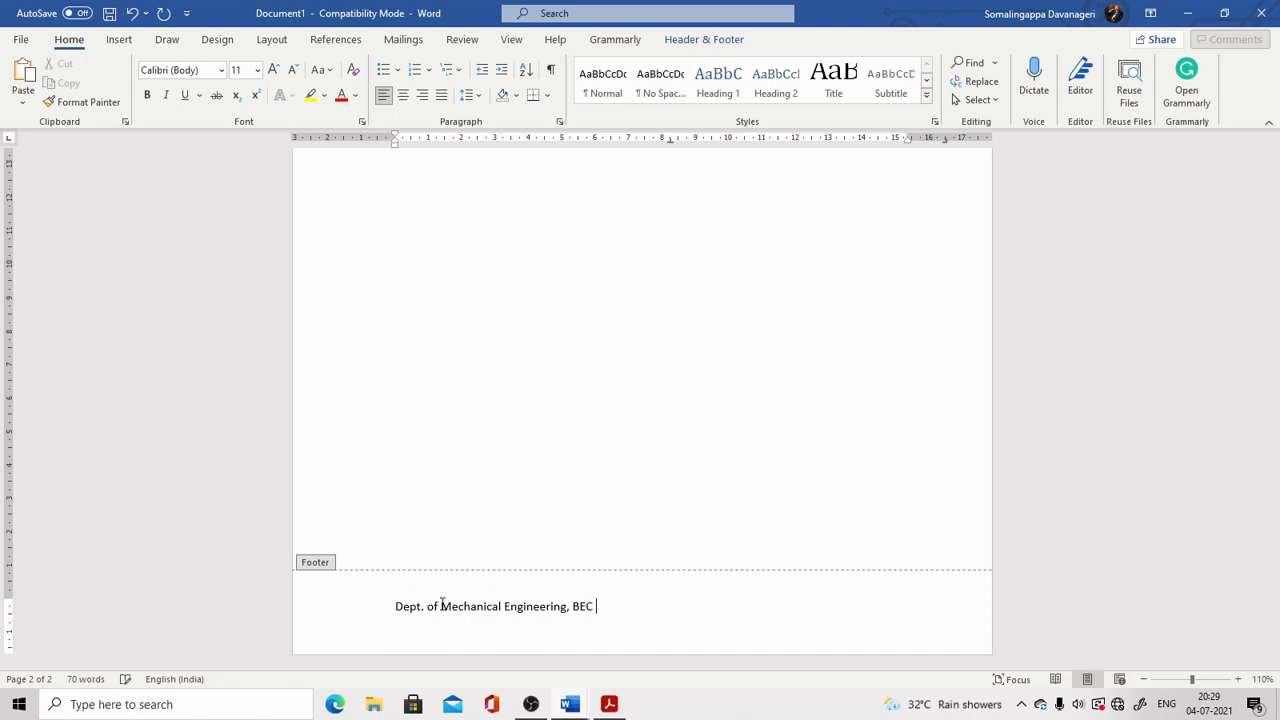
{"action": "type", "text": "(A) Autonom"}
{"action": "key", "text": "BackSpace"}
{"action": "key", "text": "BackSpace"}
{"action": "key", "text": "BackSpace"}
{"action": "key", "text": "BackSpace"}
{"action": "type", "text": "bagalkot"}
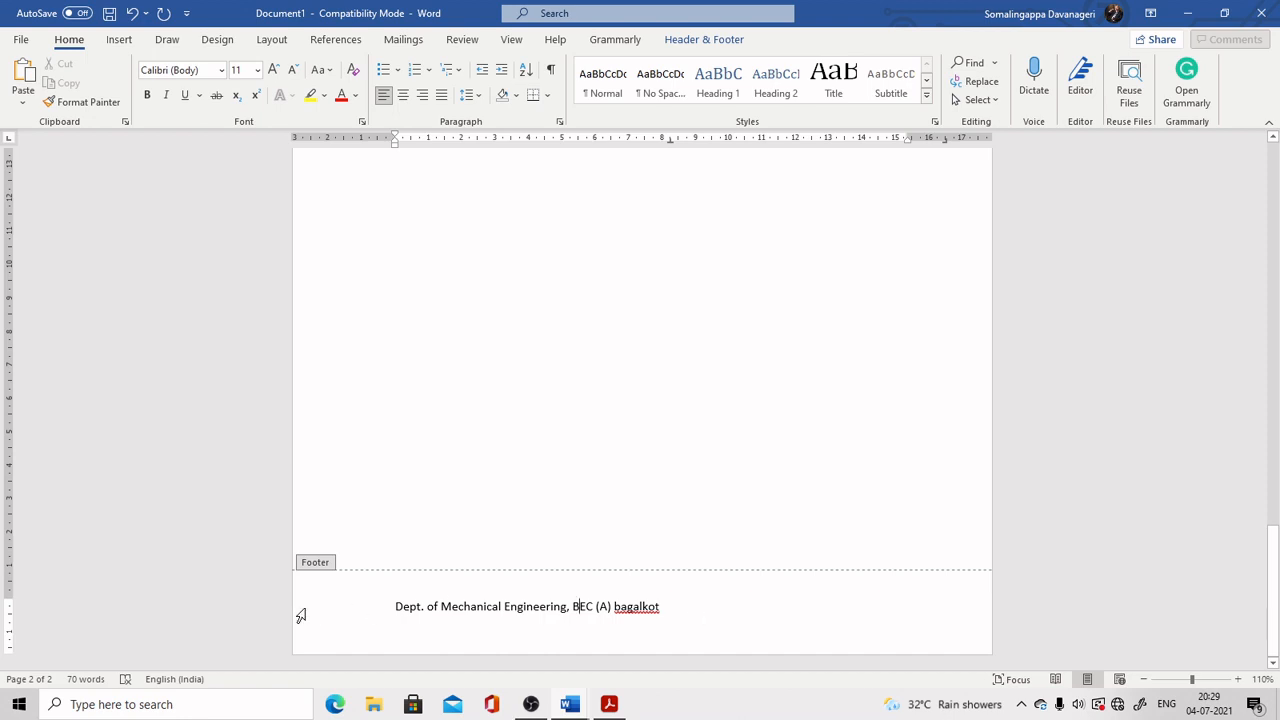
{"action": "left_click", "coordinate": [627, 606]}
{"action": "left_click_drag", "start_coordinate": [614, 607], "coordinate": [620, 610]}
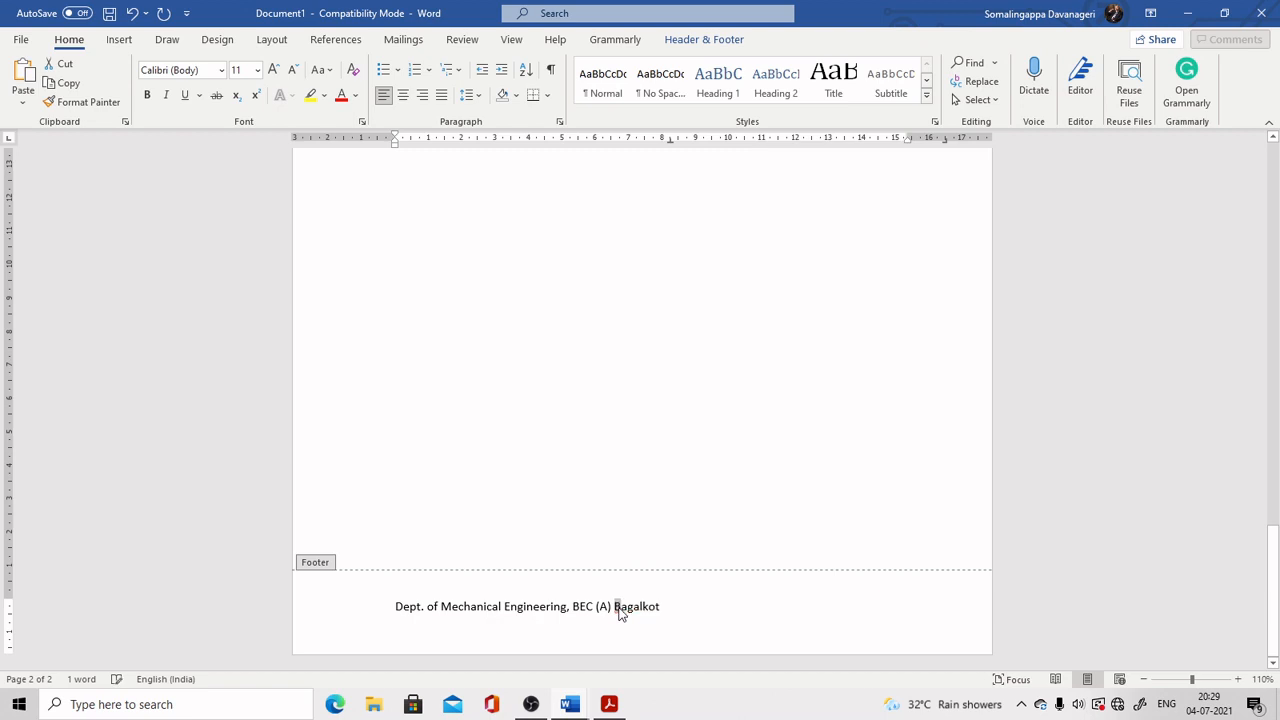
{"action": "left_click", "coordinate": [689, 608]}
Step: Format the footer text as bold italic with font size 10
{"action": "left_click", "coordinate": [303, 608]}
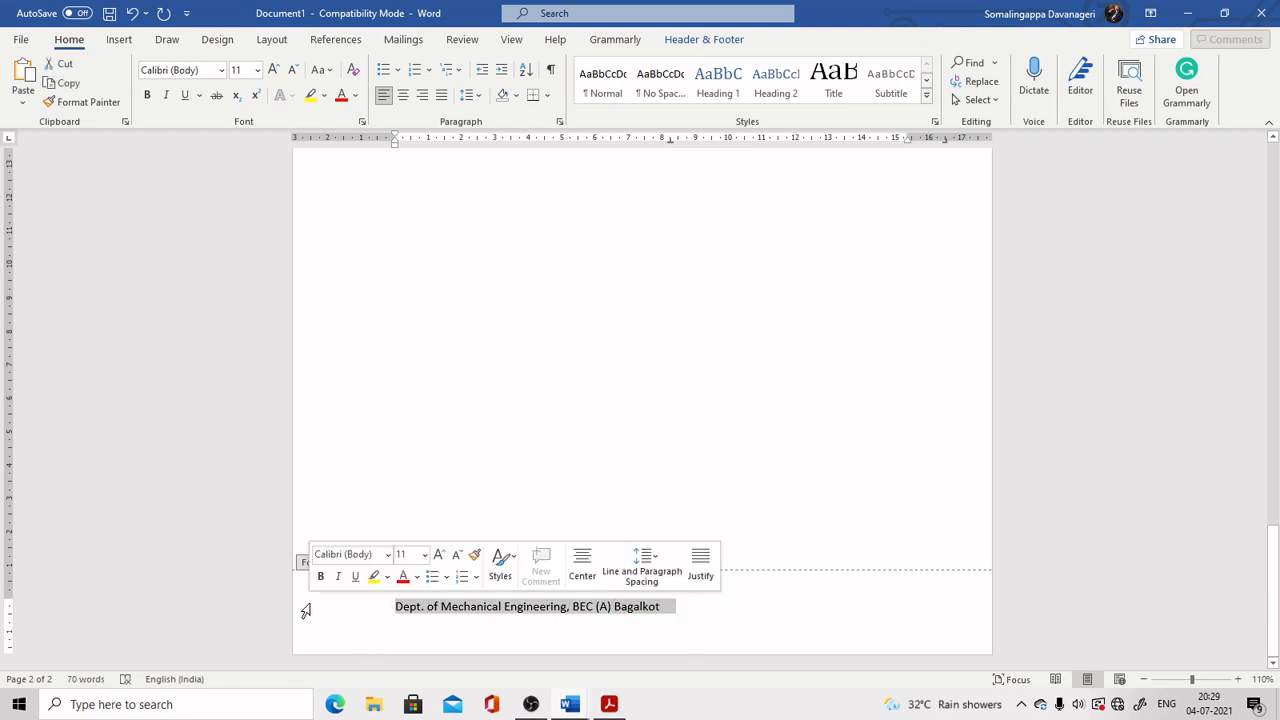
{"action": "left_click", "coordinate": [147, 94]}
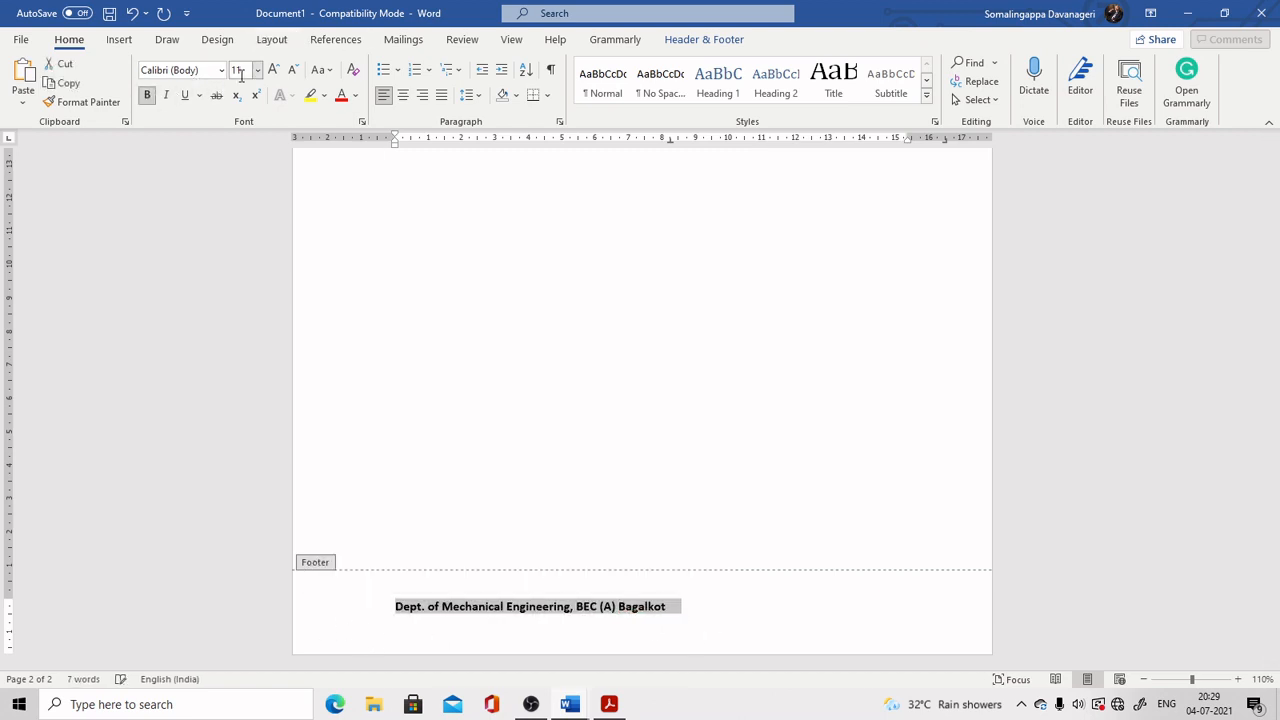
{"action": "left_click", "coordinate": [240, 71]}
{"action": "type", "text": "10"}
{"action": "key", "text": "Return"}
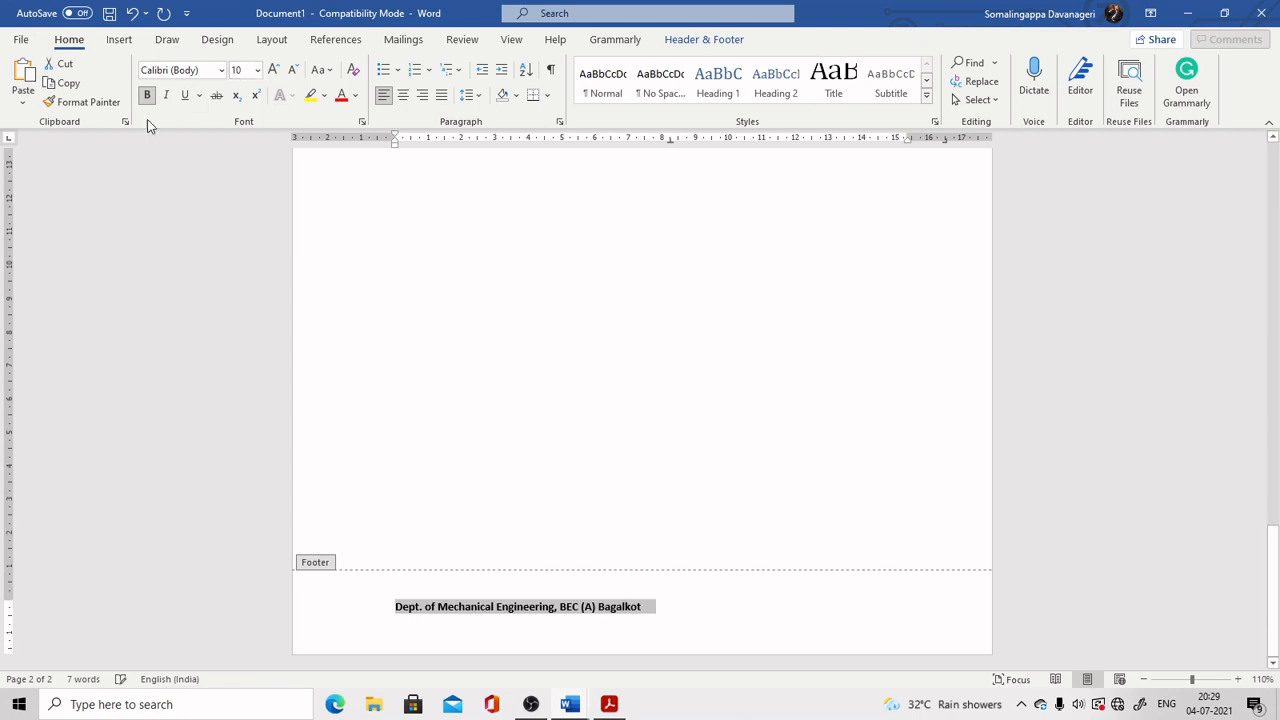
{"action": "left_click", "coordinate": [168, 95]}
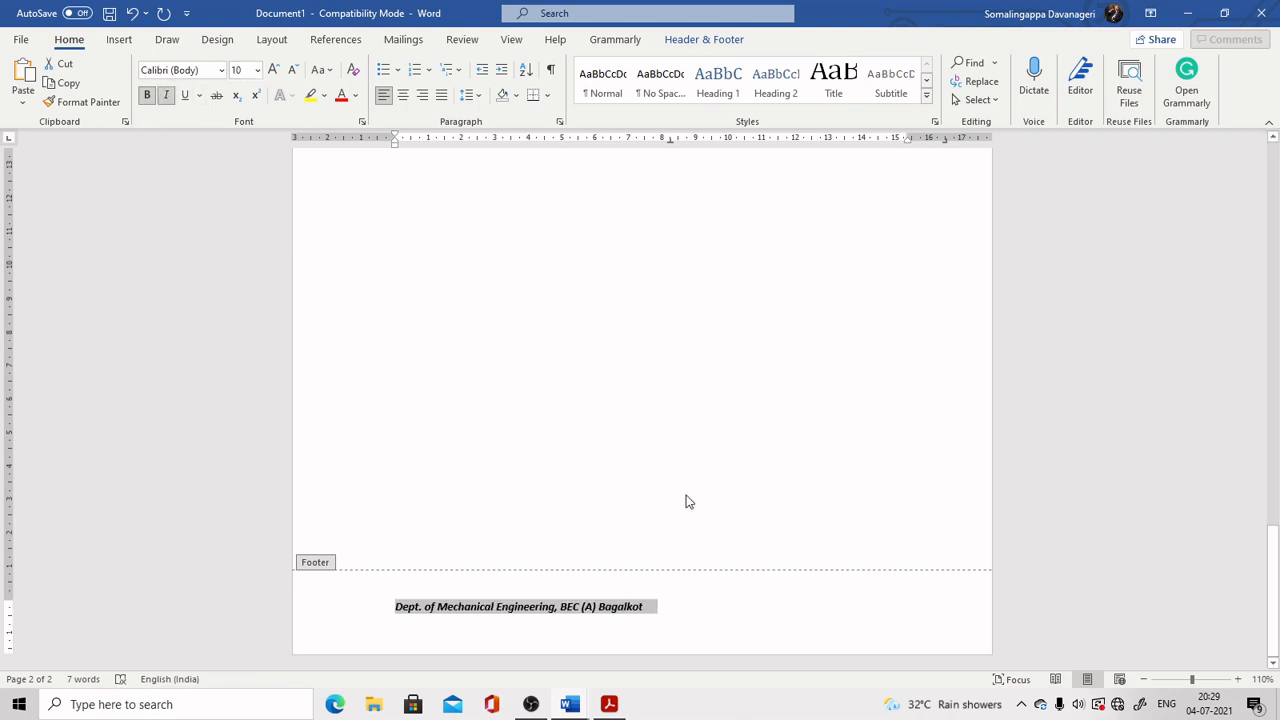
Step: Leave header and footer editing and check the header and footer on both pages side by side
{"action": "scroll", "coordinate": [686, 501], "scroll_direction": "up", "scroll_amount": 10}
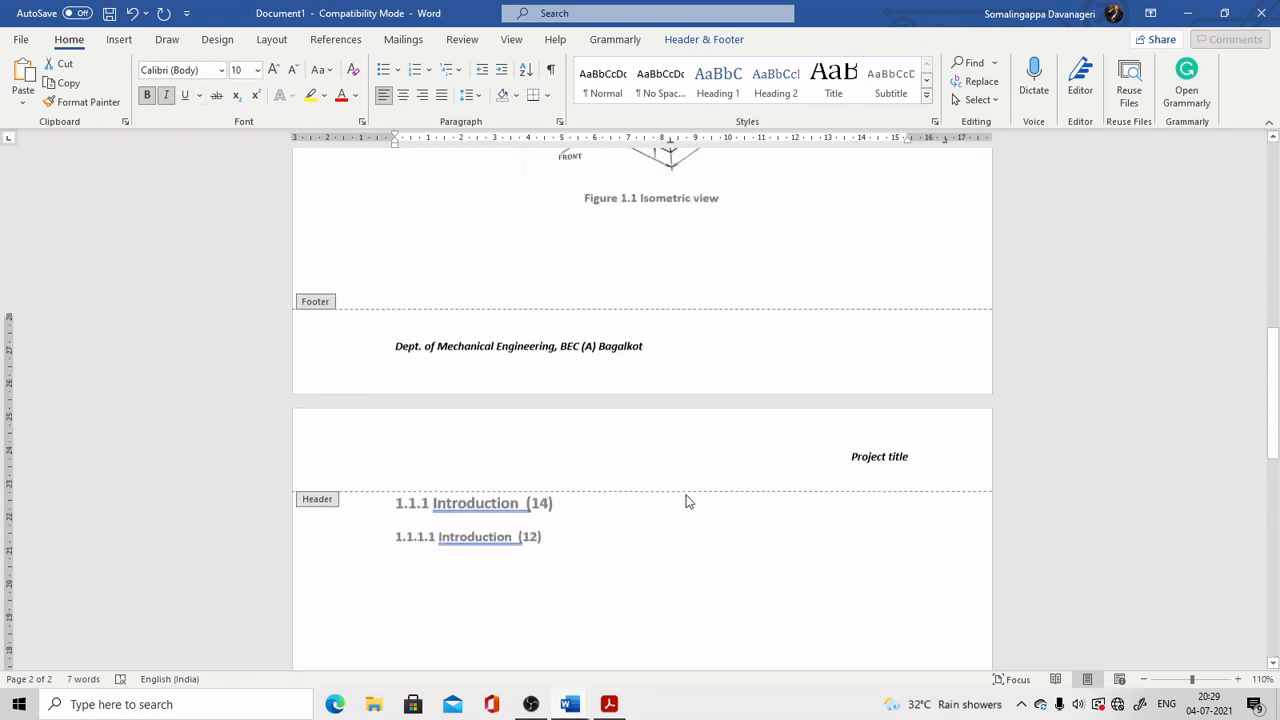
{"action": "scroll", "coordinate": [686, 501], "scroll_direction": "down", "scroll_amount": 10}
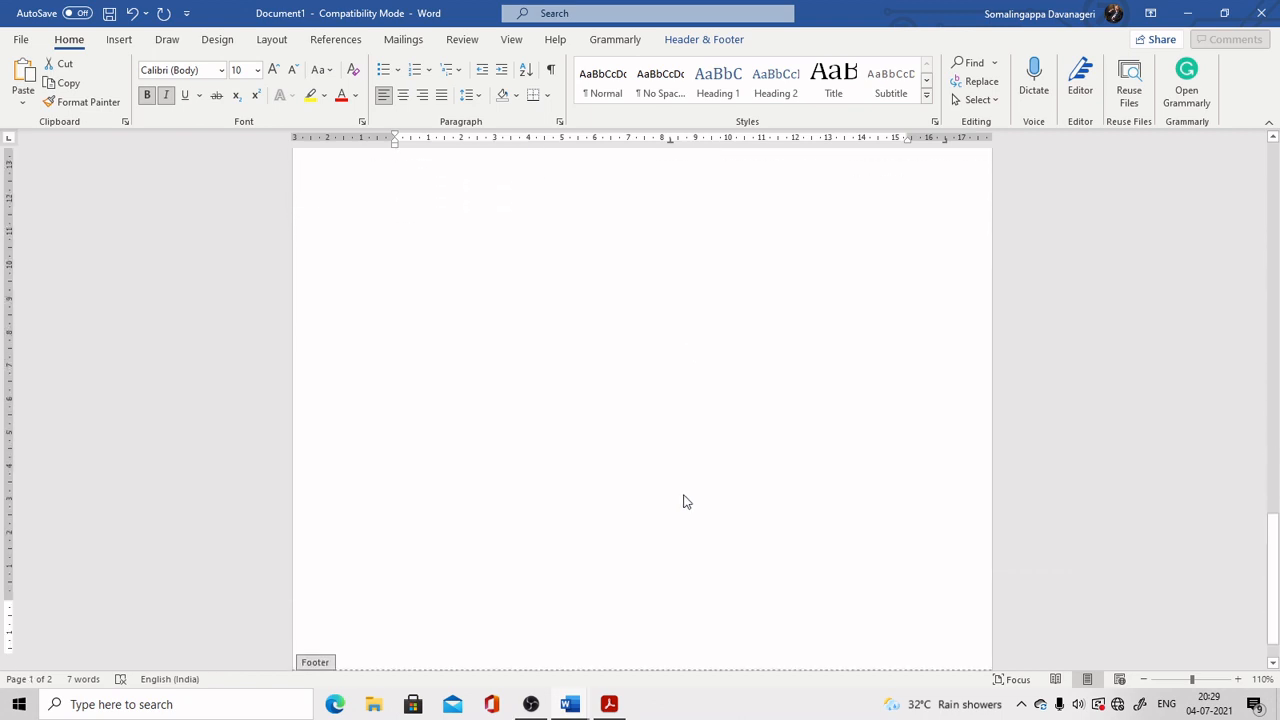
{"action": "scroll", "coordinate": [684, 501], "scroll_direction": "down", "scroll_amount": 3}
{"action": "scroll", "coordinate": [872, 412], "scroll_direction": "up", "scroll_amount": 2}
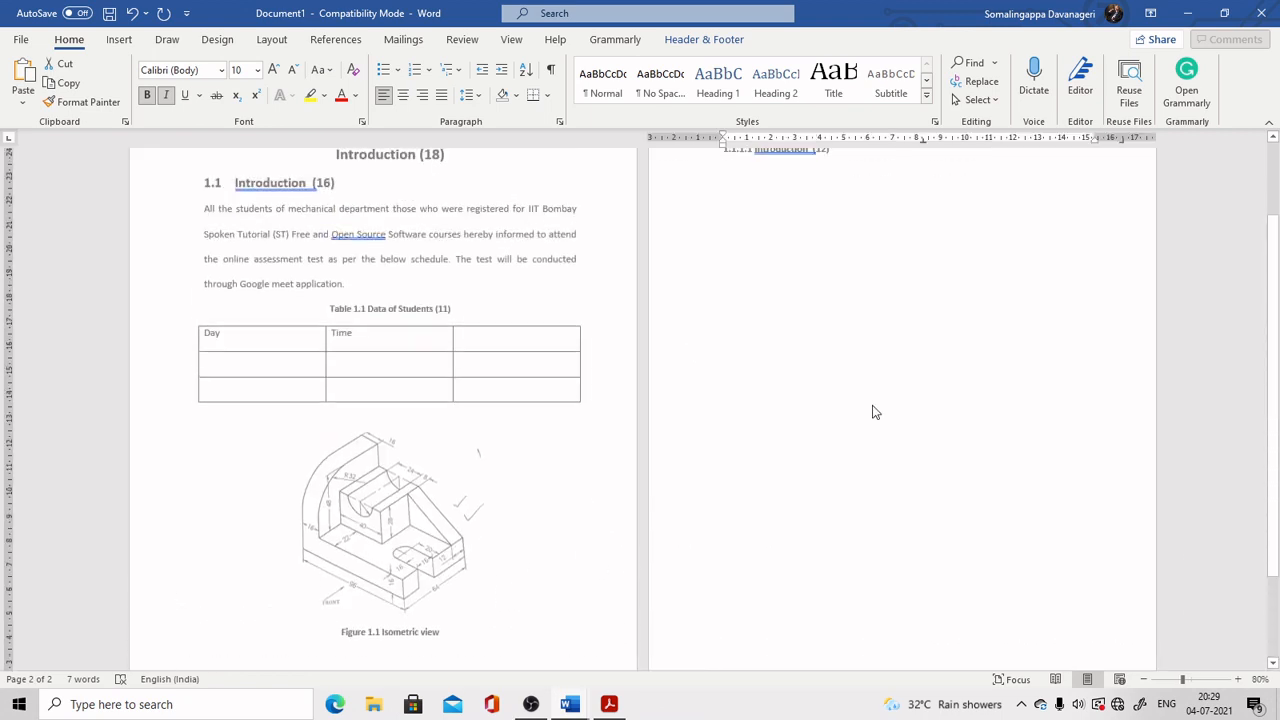
{"action": "scroll", "coordinate": [866, 410], "scroll_direction": "up", "scroll_amount": 2}
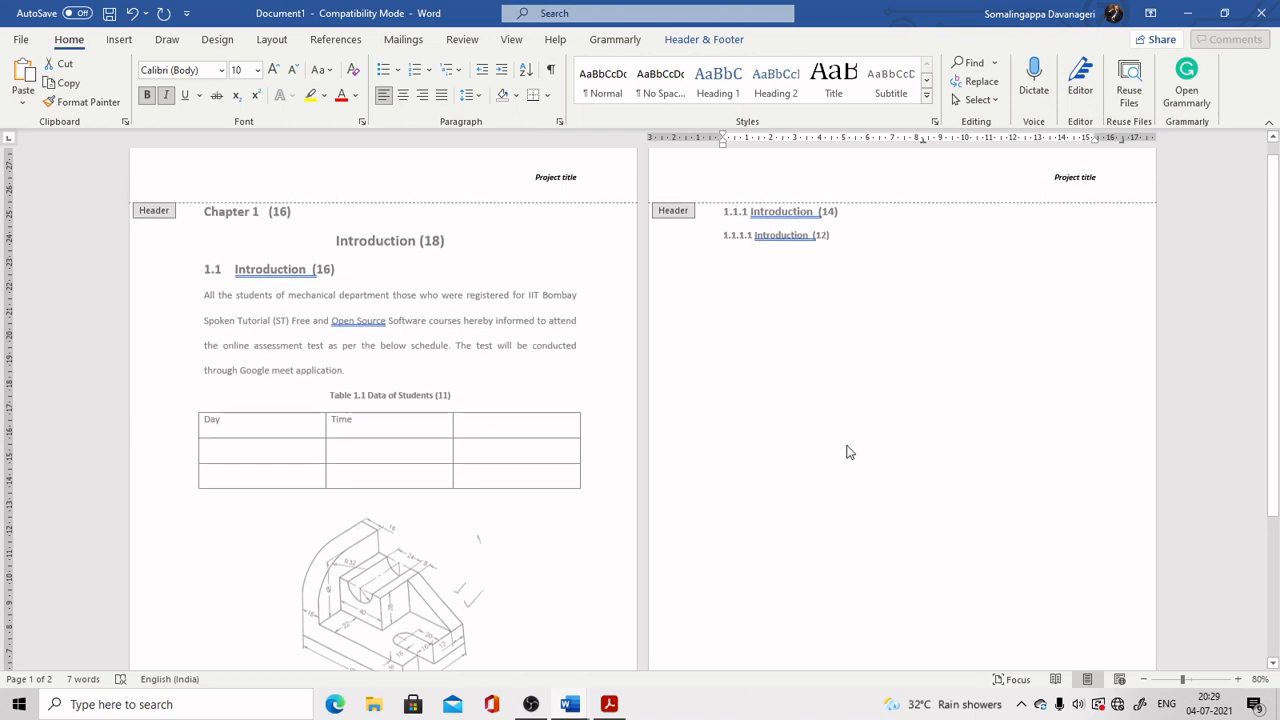
{"action": "double_click", "coordinate": [677, 507]}
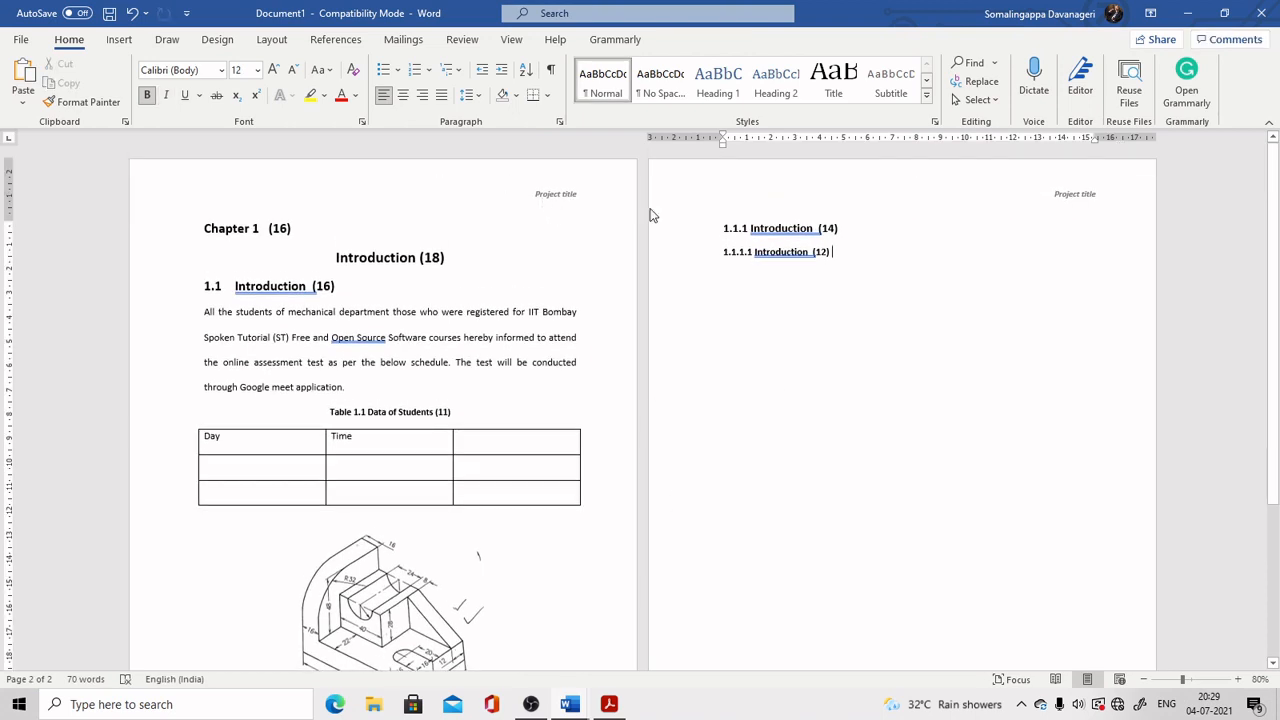
{"action": "scroll", "coordinate": [230, 560], "scroll_direction": "down", "scroll_amount": 4}
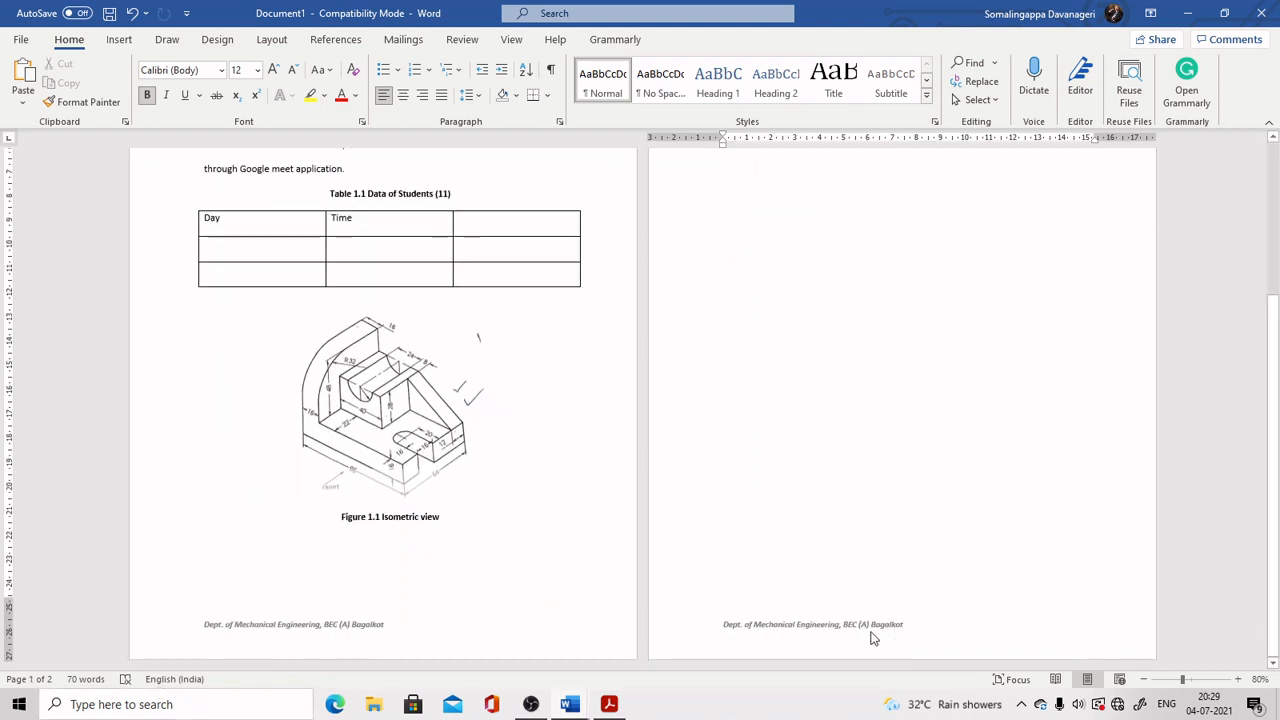
{"action": "scroll", "coordinate": [381, 618], "scroll_direction": "up", "scroll_amount": 1}
{"action": "scroll", "coordinate": [381, 618], "scroll_direction": "up", "scroll_amount": 4}
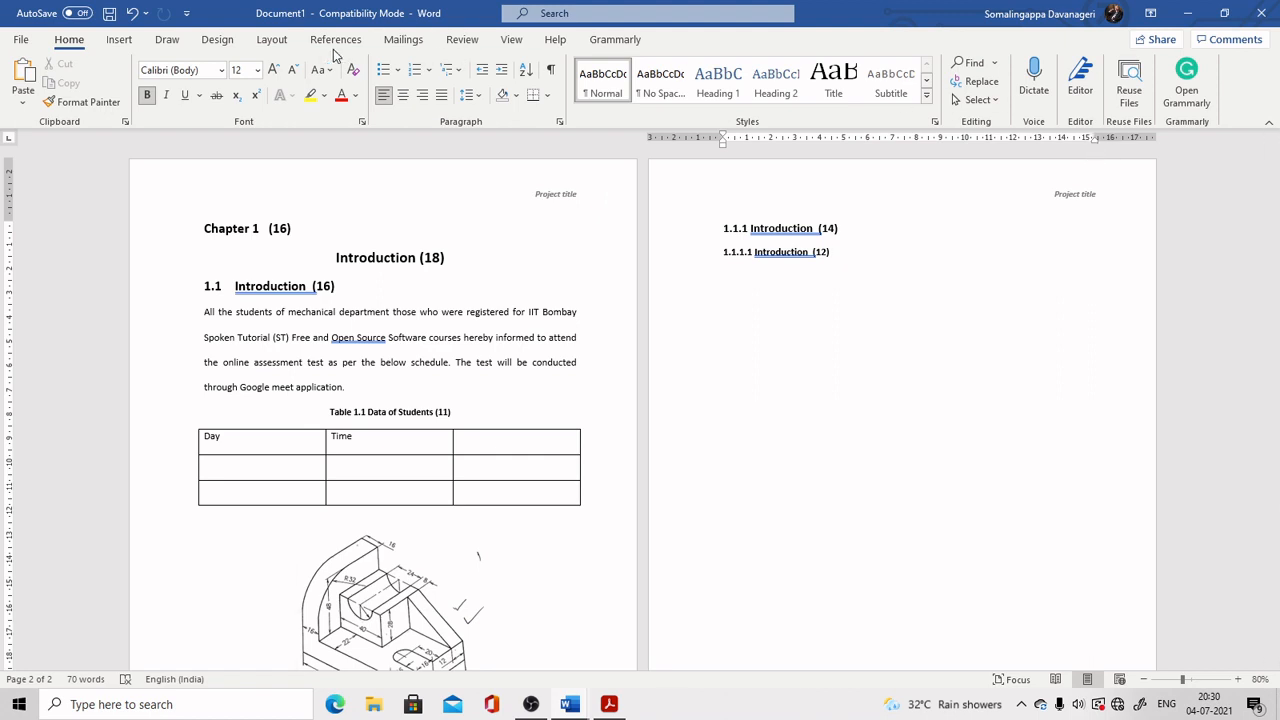
Step: Reopen the page header for editing and select the "Project title" text on the first page
{"action": "left_click", "coordinate": [121, 42]}
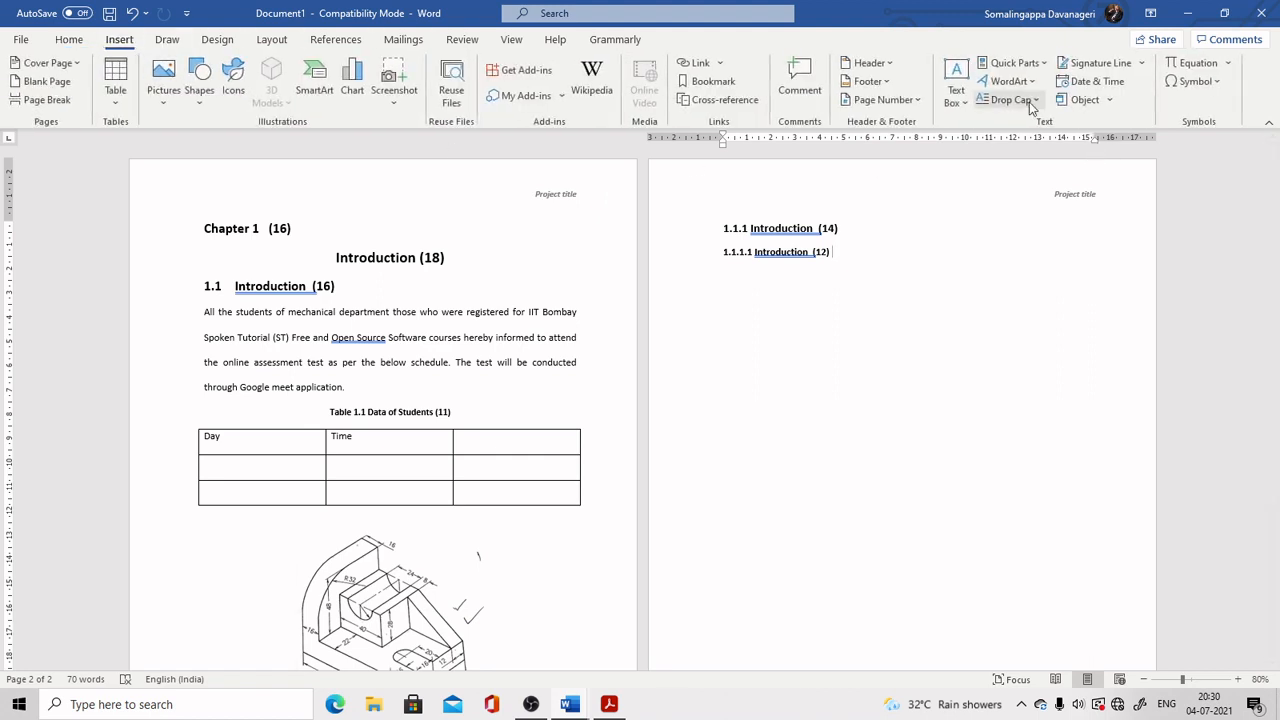
{"action": "left_click", "coordinate": [889, 68]}
{"action": "left_click", "coordinate": [890, 560]}
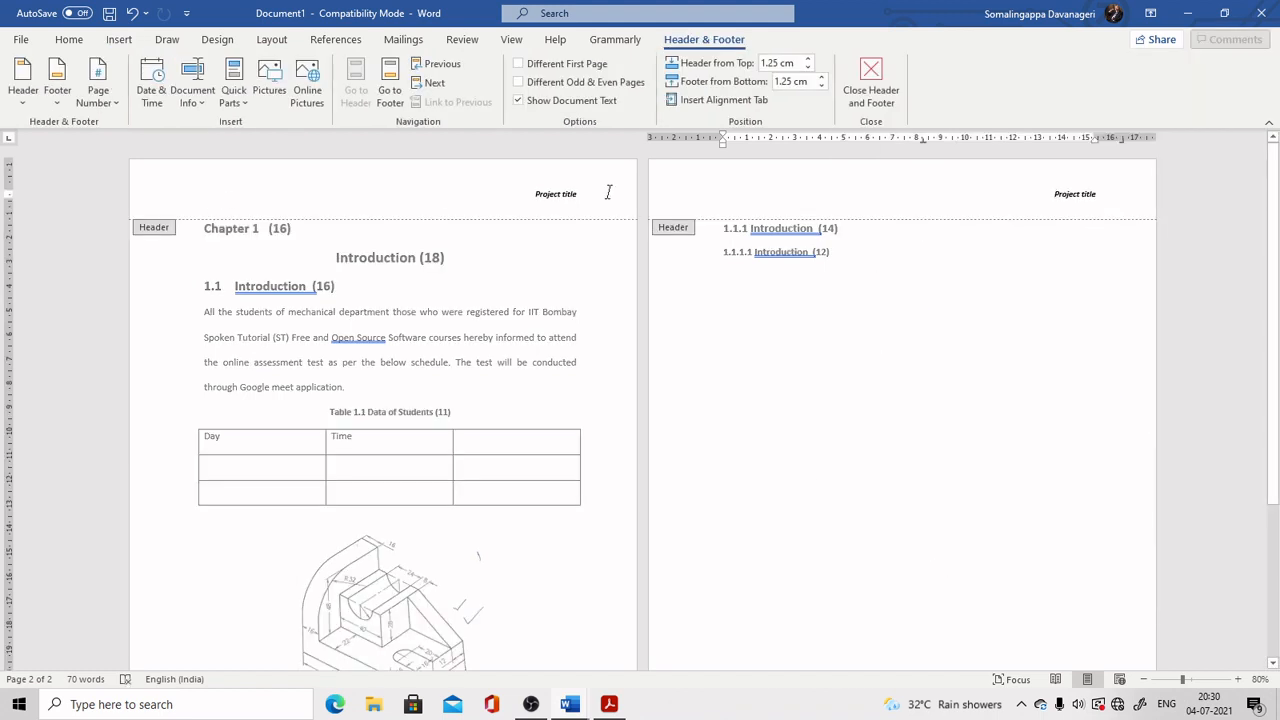
{"action": "left_click_drag", "start_coordinate": [607, 192], "coordinate": [517, 186]}
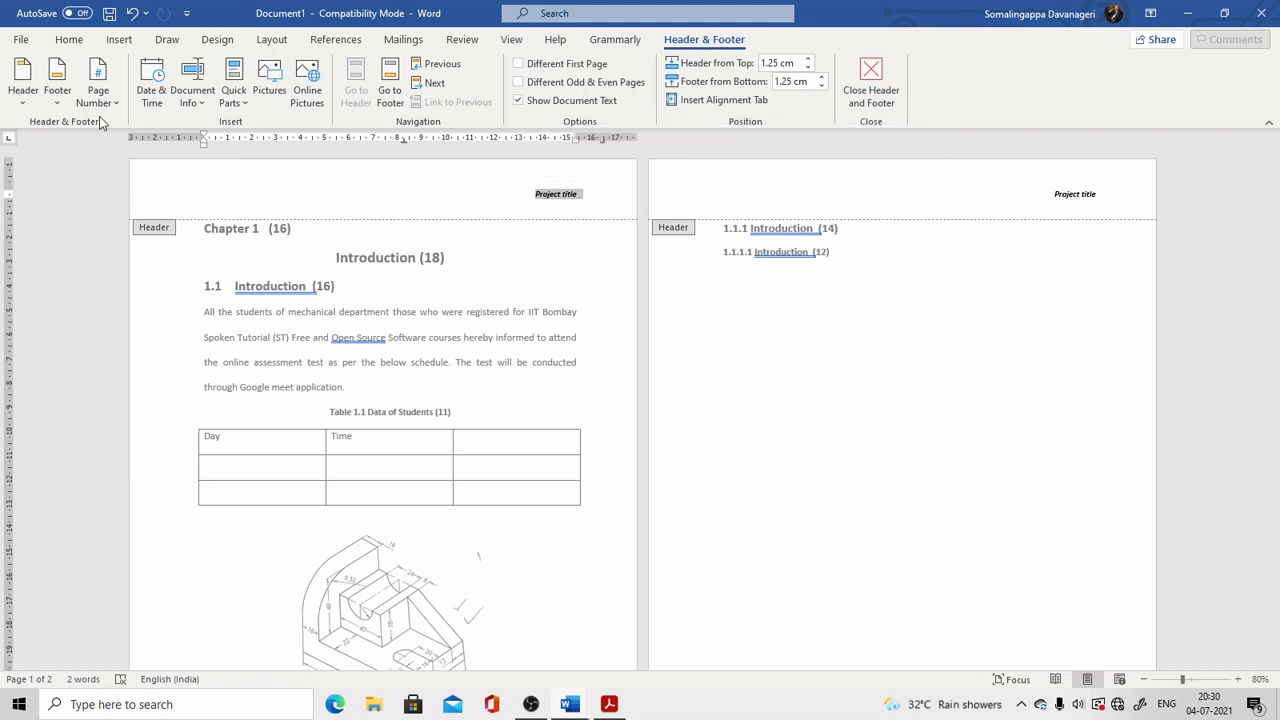
Step: Open the border settings for the selected header text and set the borders to apply to the paragraph
{"action": "left_click", "coordinate": [269, 39]}
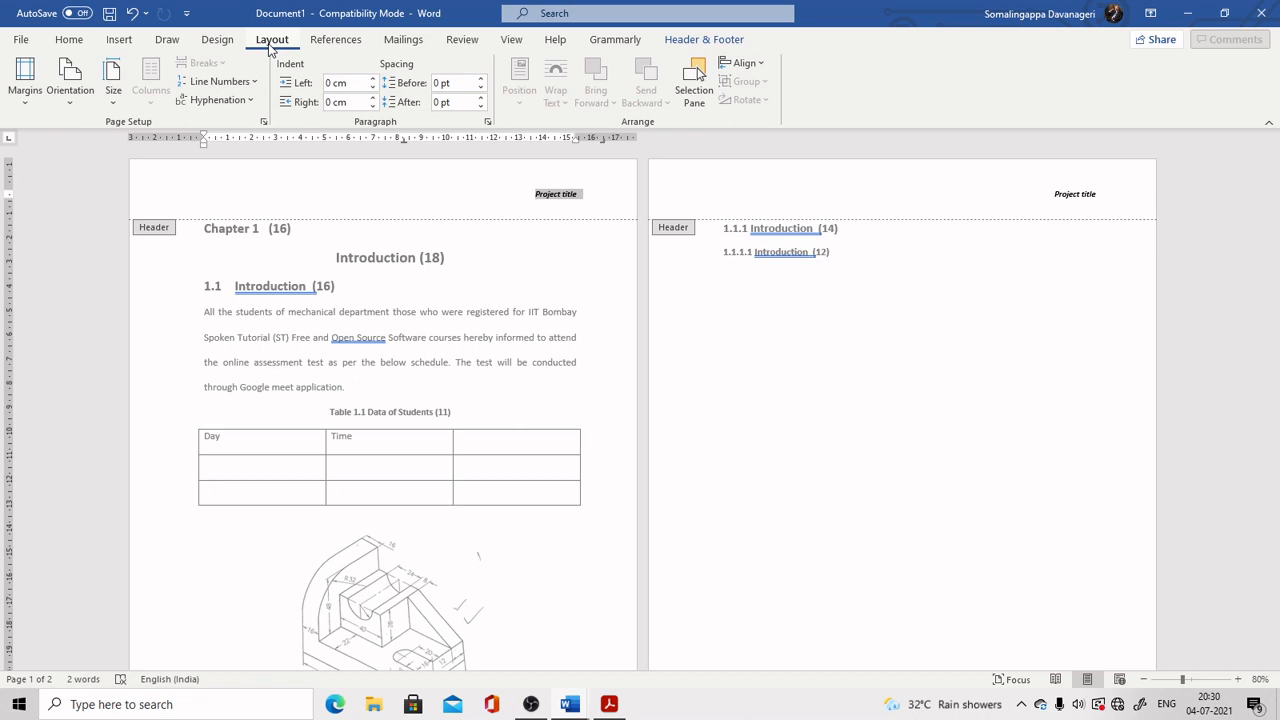
{"action": "left_click", "coordinate": [217, 41]}
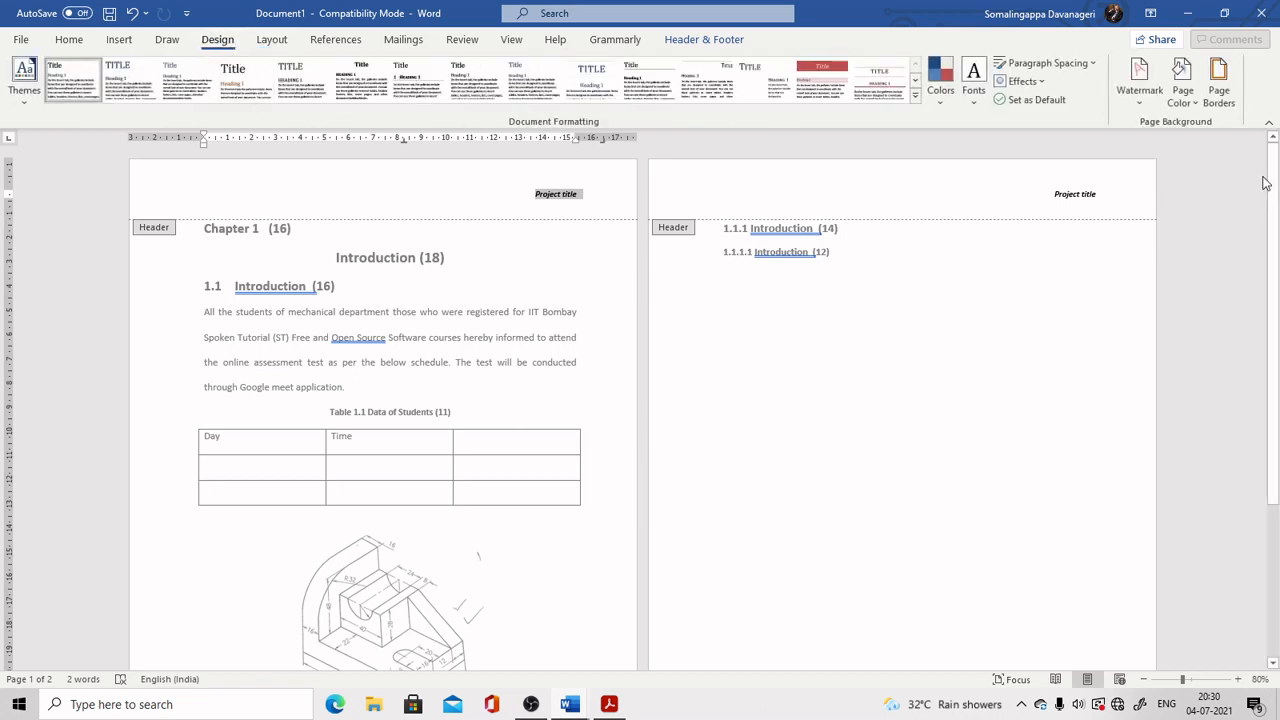
{"action": "left_click", "coordinate": [1225, 107]}
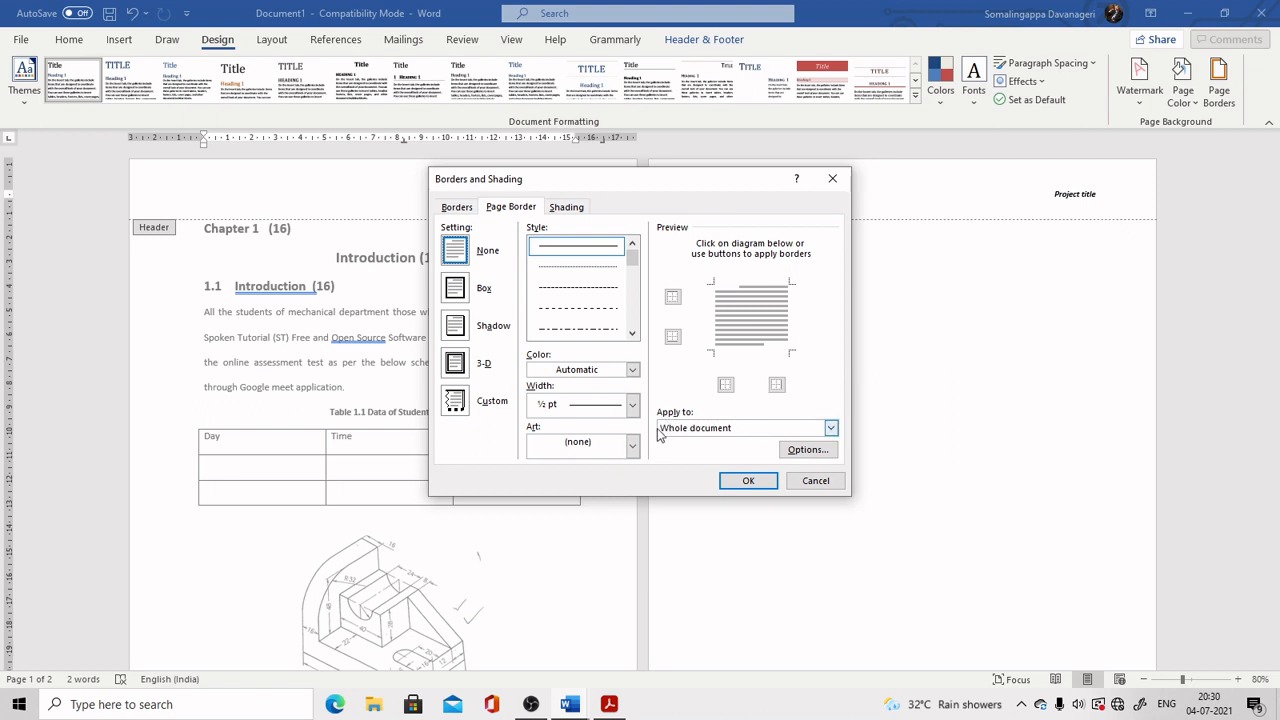
{"action": "left_click", "coordinate": [830, 428]}
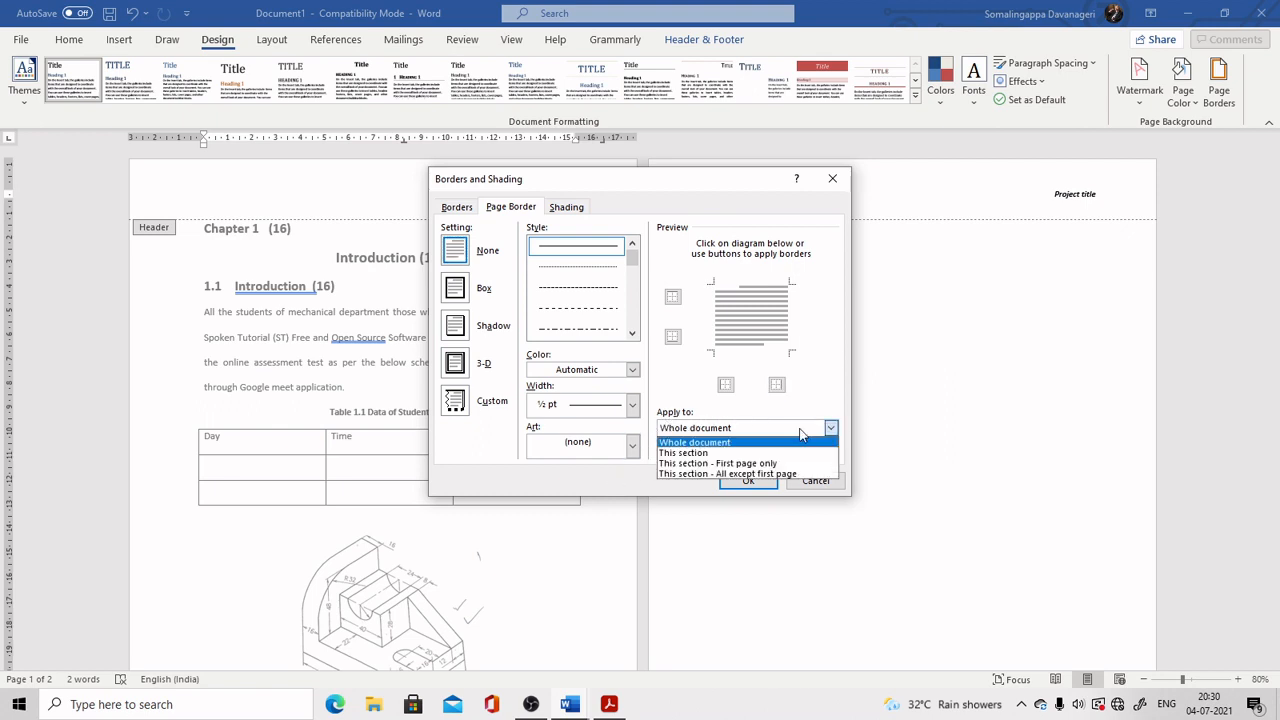
{"action": "left_click", "coordinate": [690, 444]}
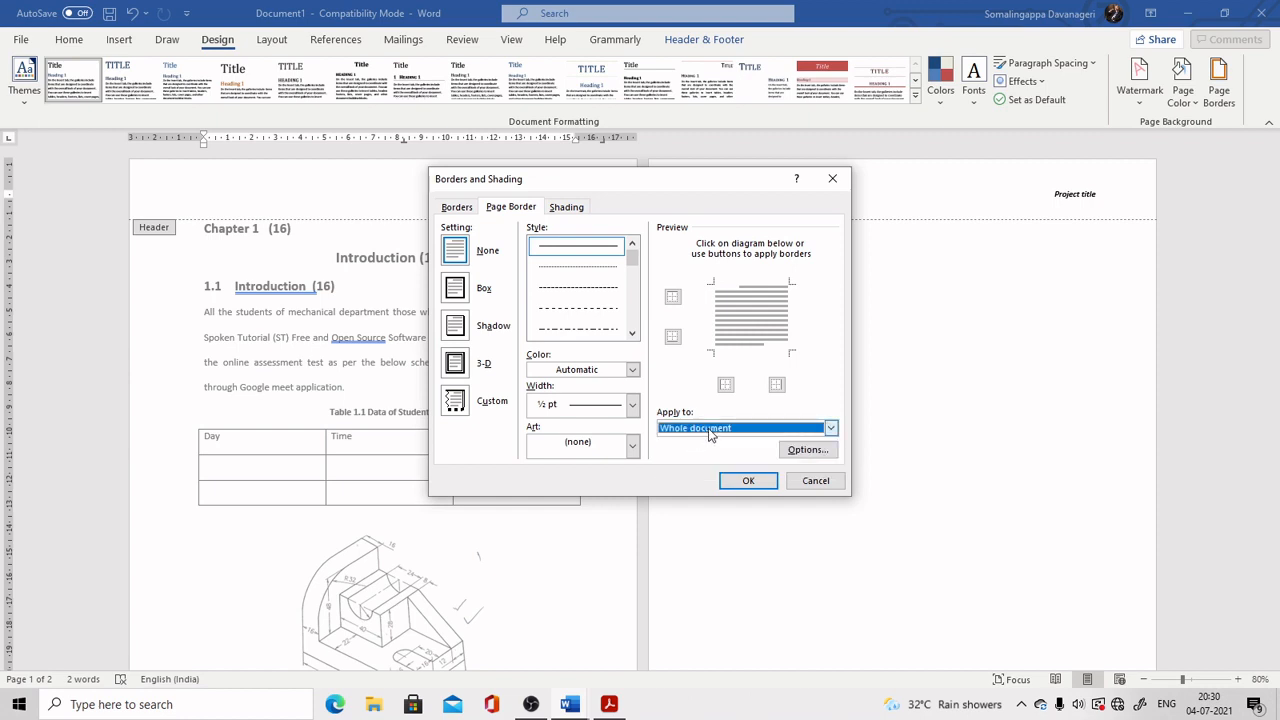
{"action": "left_click", "coordinate": [459, 209]}
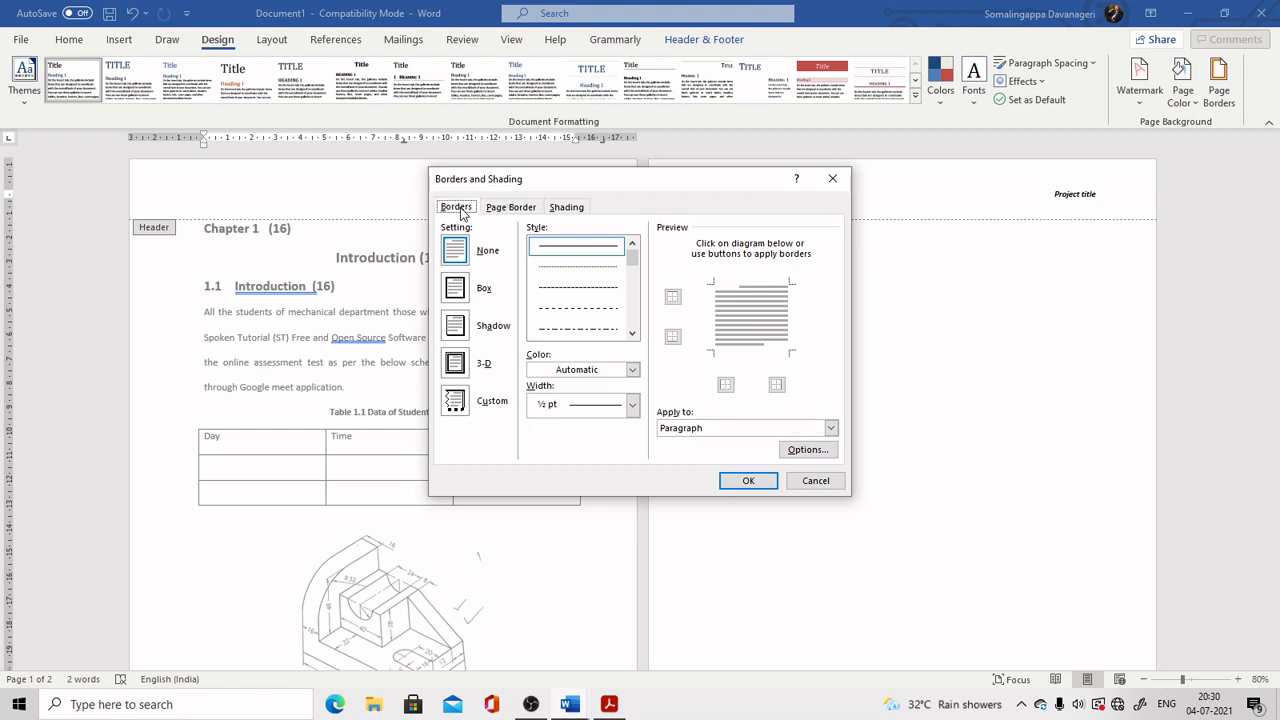
{"action": "left_click", "coordinate": [707, 437]}
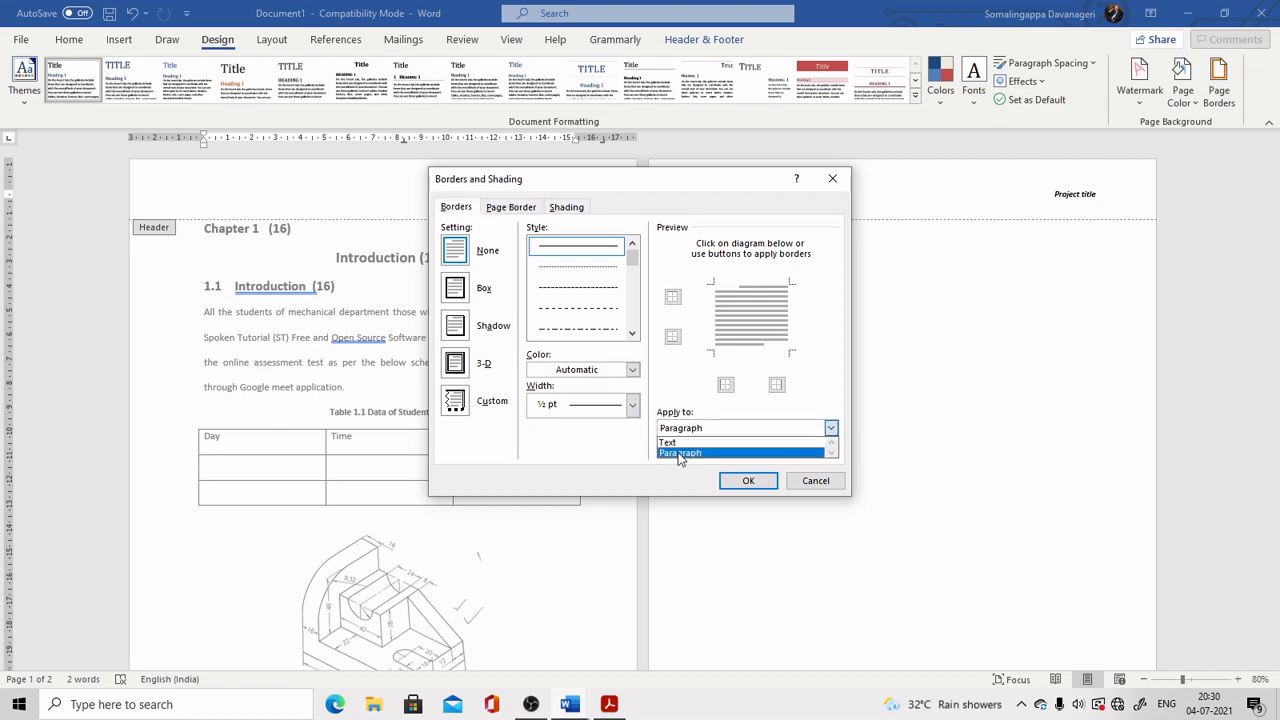
{"action": "left_click", "coordinate": [665, 455]}
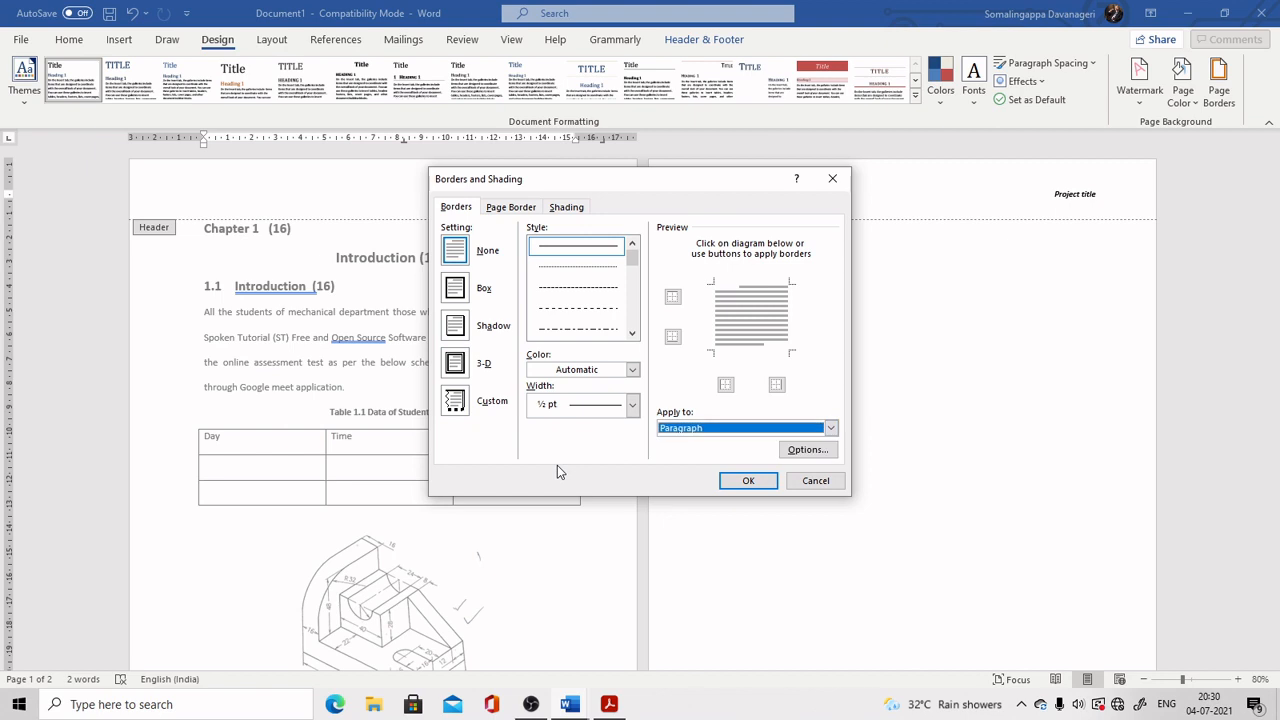
{"action": "left_click", "coordinate": [513, 209]}
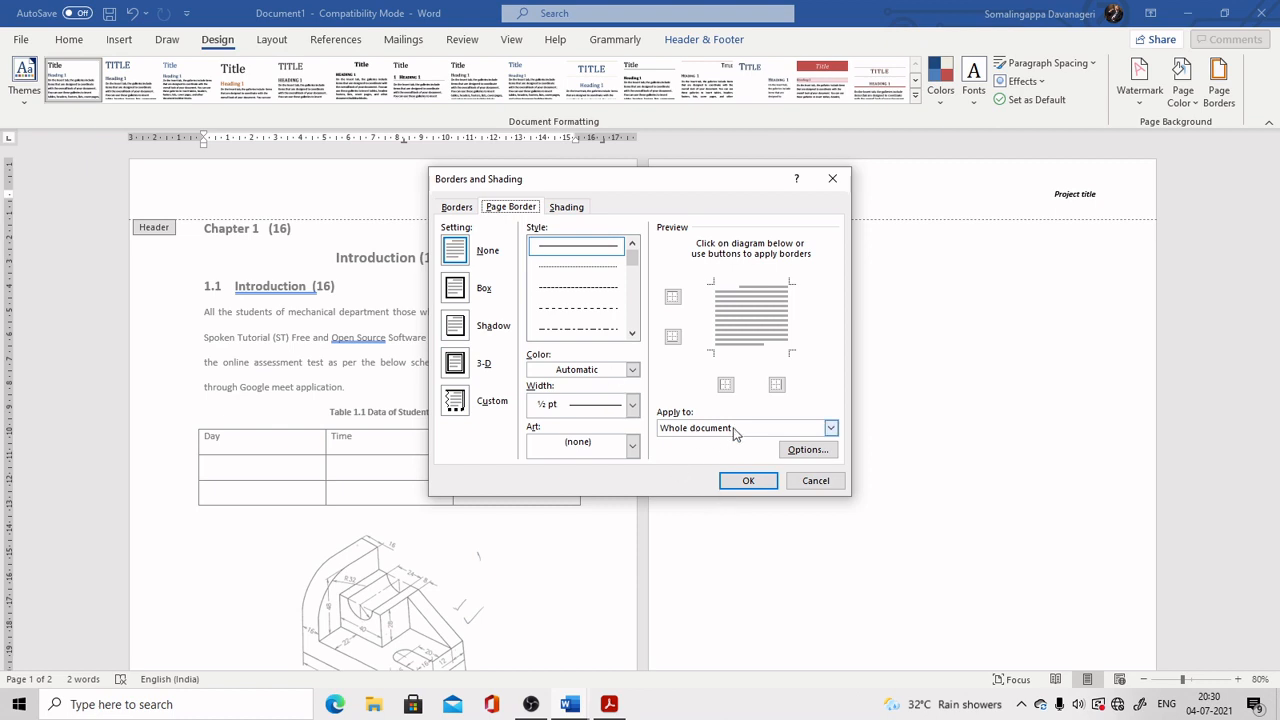
{"action": "left_click", "coordinate": [673, 338]}
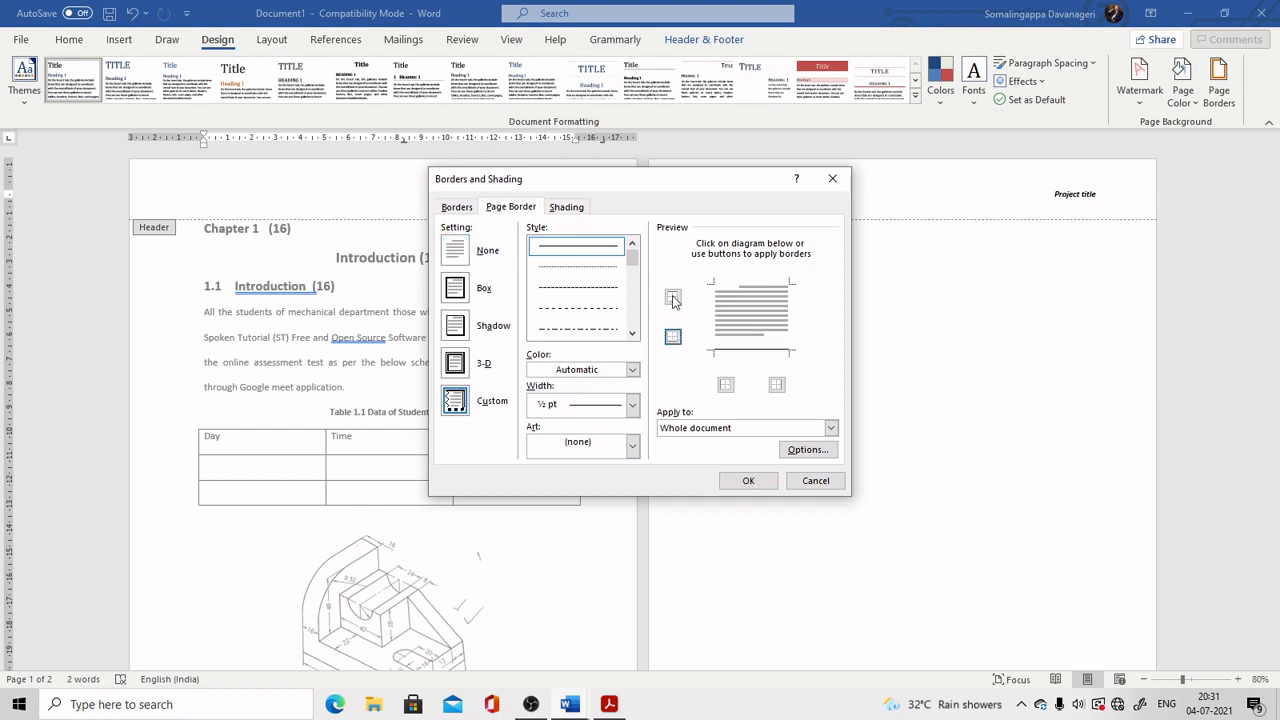
{"action": "left_click", "coordinate": [673, 297]}
{"action": "left_click", "coordinate": [673, 297]}
{"action": "left_click", "coordinate": [673, 338]}
Step: Add a ½ pt solid bottom border to the "Project title" header paragraph
{"action": "left_click", "coordinate": [457, 208]}
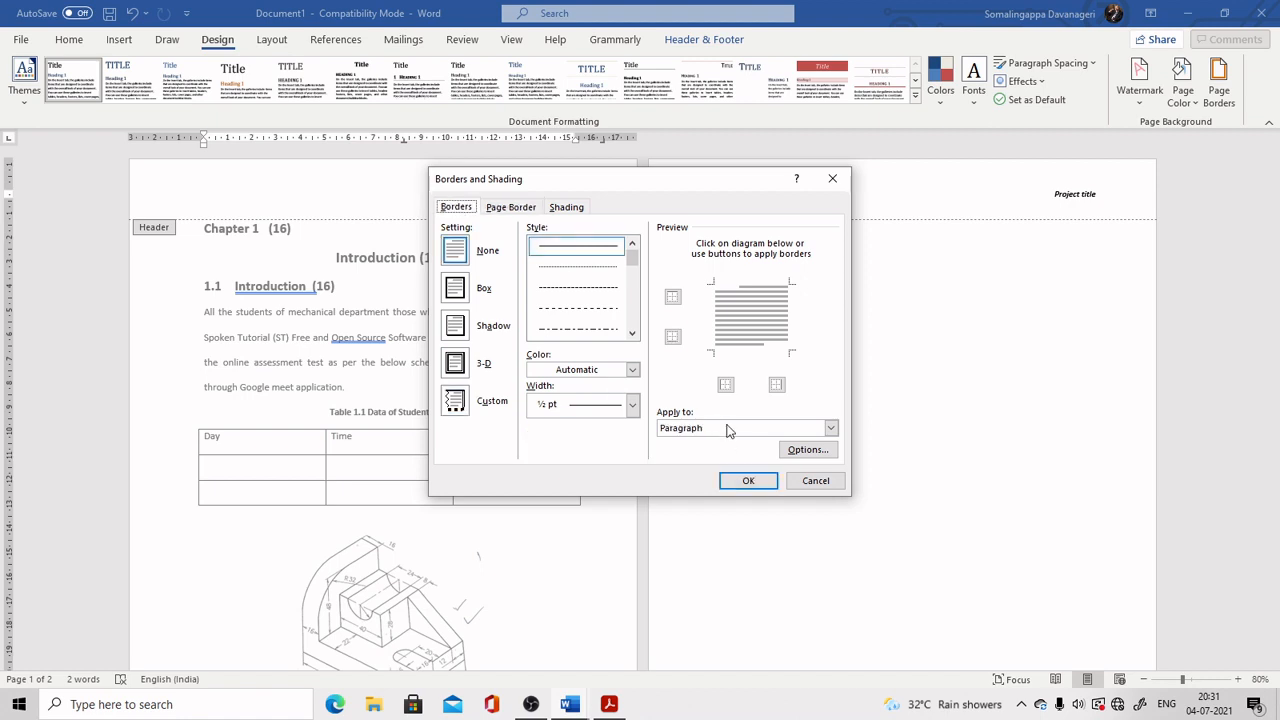
{"action": "left_click", "coordinate": [673, 338]}
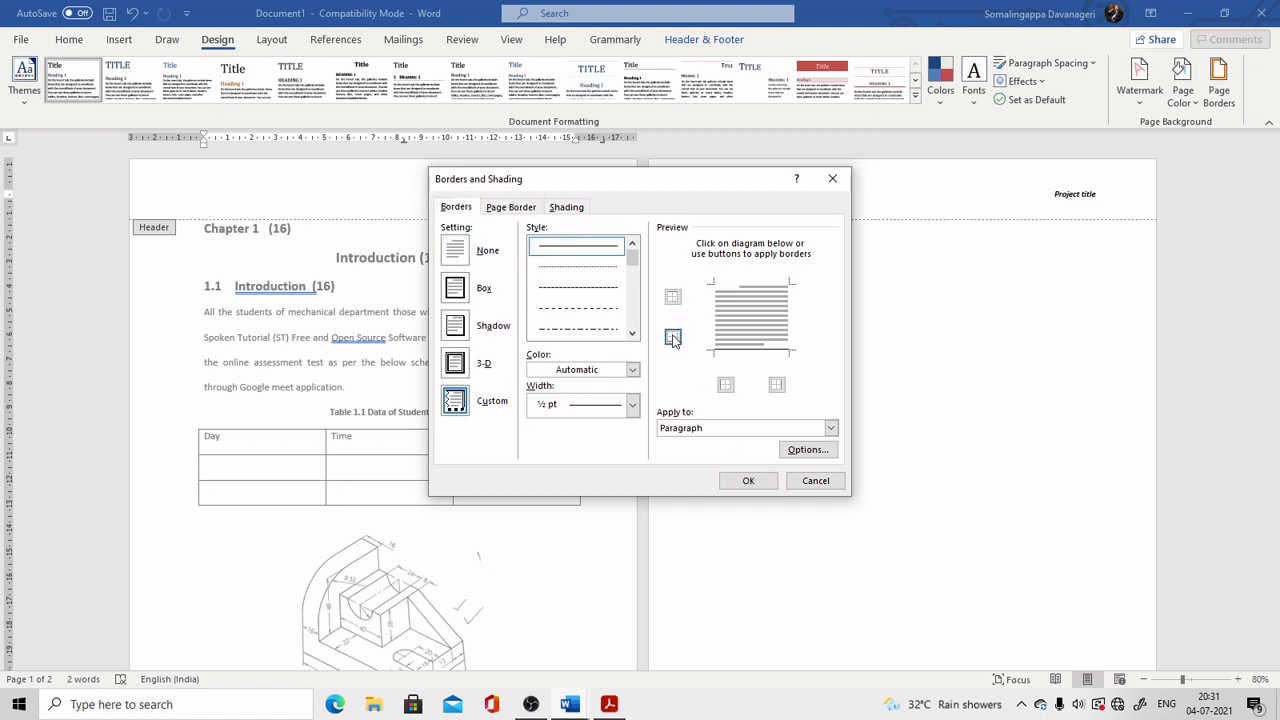
{"action": "left_click", "coordinate": [748, 482]}
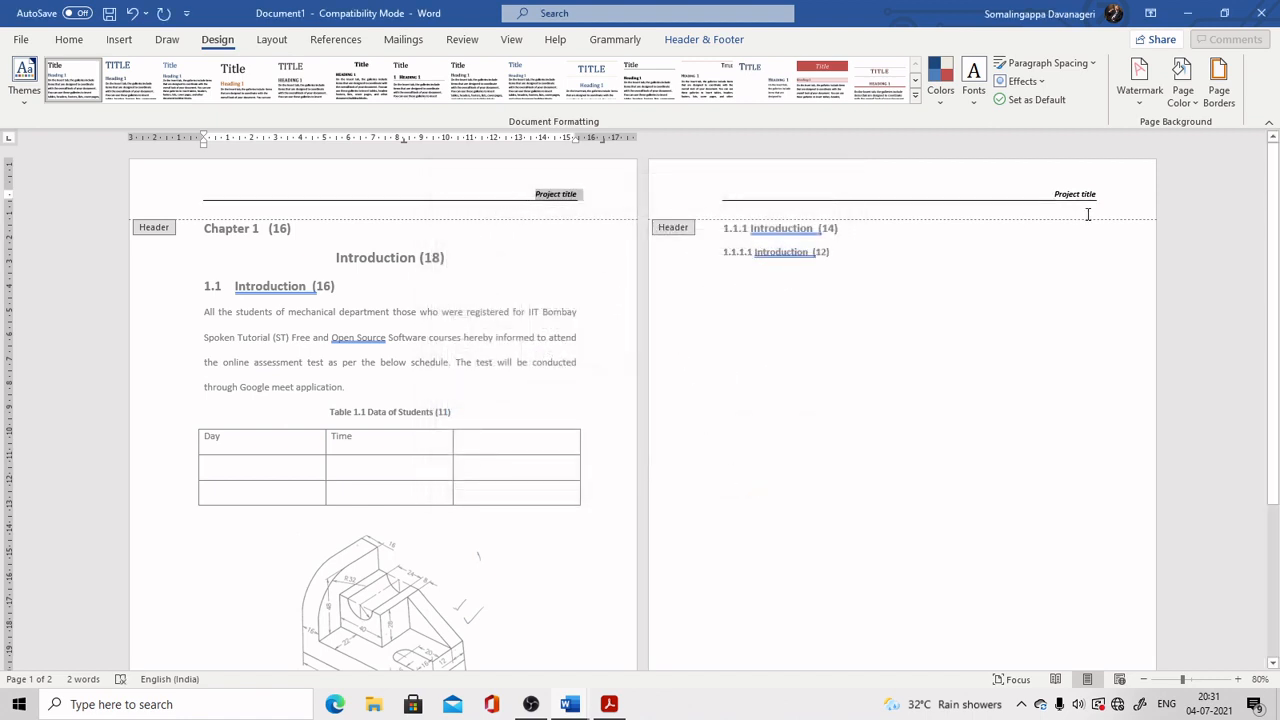
Step: Add a 2 ¼ pt solid top border to the department footer paragraph
{"action": "scroll", "coordinate": [926, 429], "scroll_direction": "down", "scroll_amount": 5}
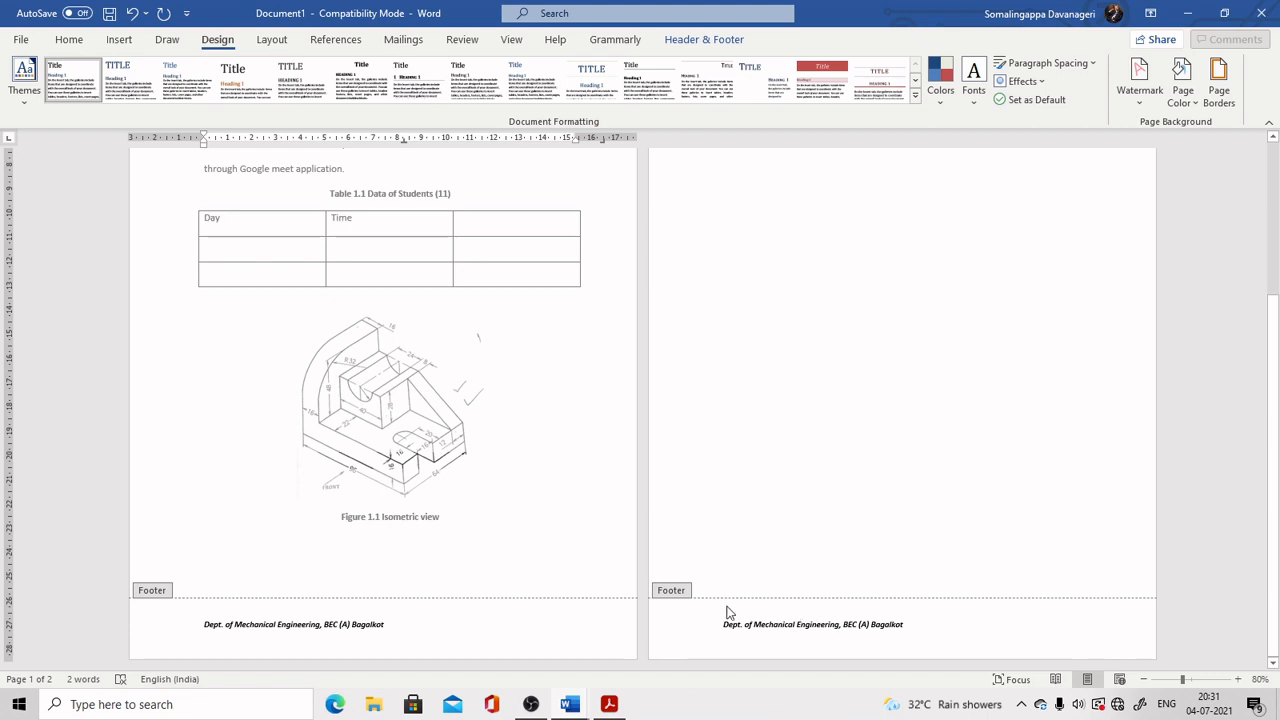
{"action": "left_click_drag", "start_coordinate": [720, 624], "coordinate": [946, 622]}
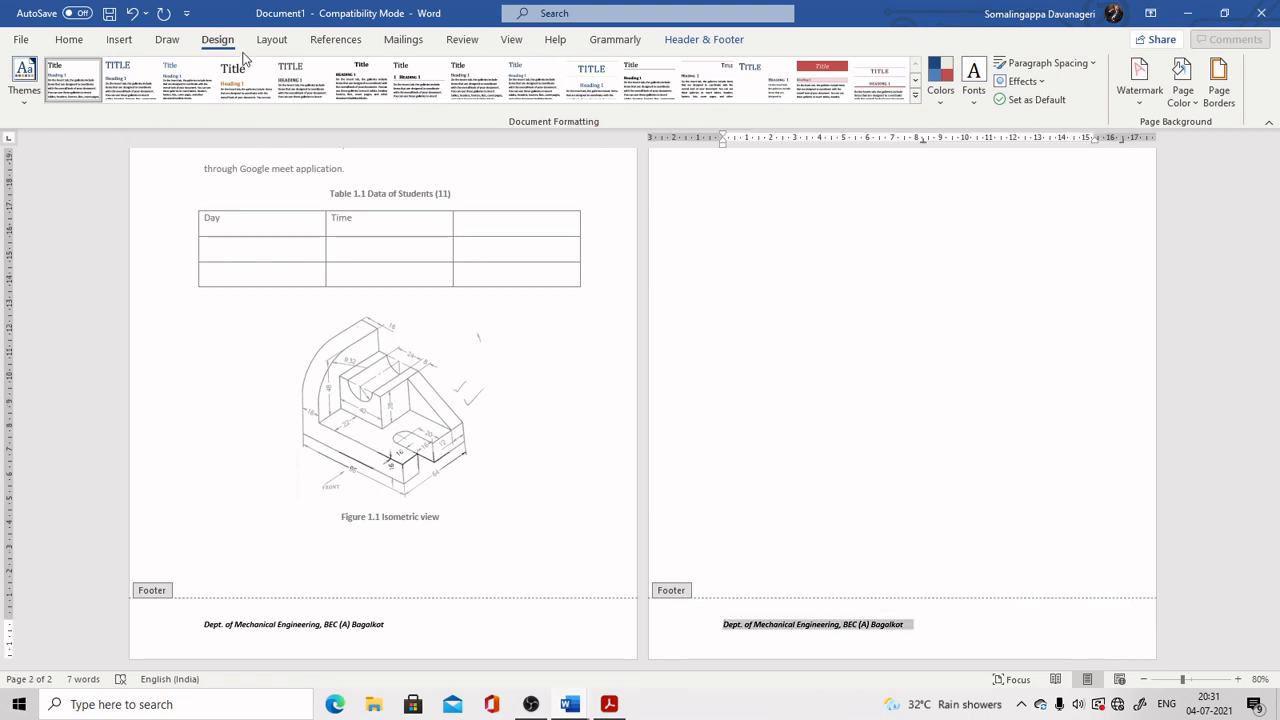
{"action": "left_click", "coordinate": [1219, 100]}
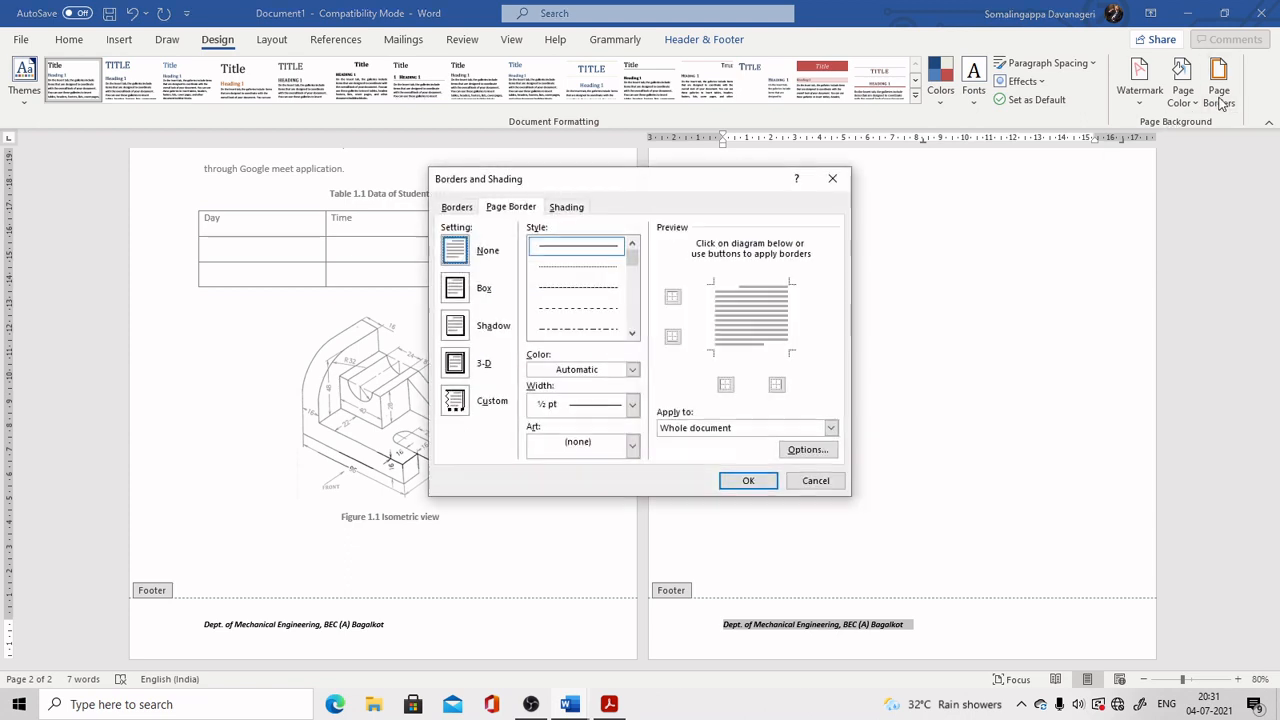
{"action": "left_click", "coordinate": [456, 207]}
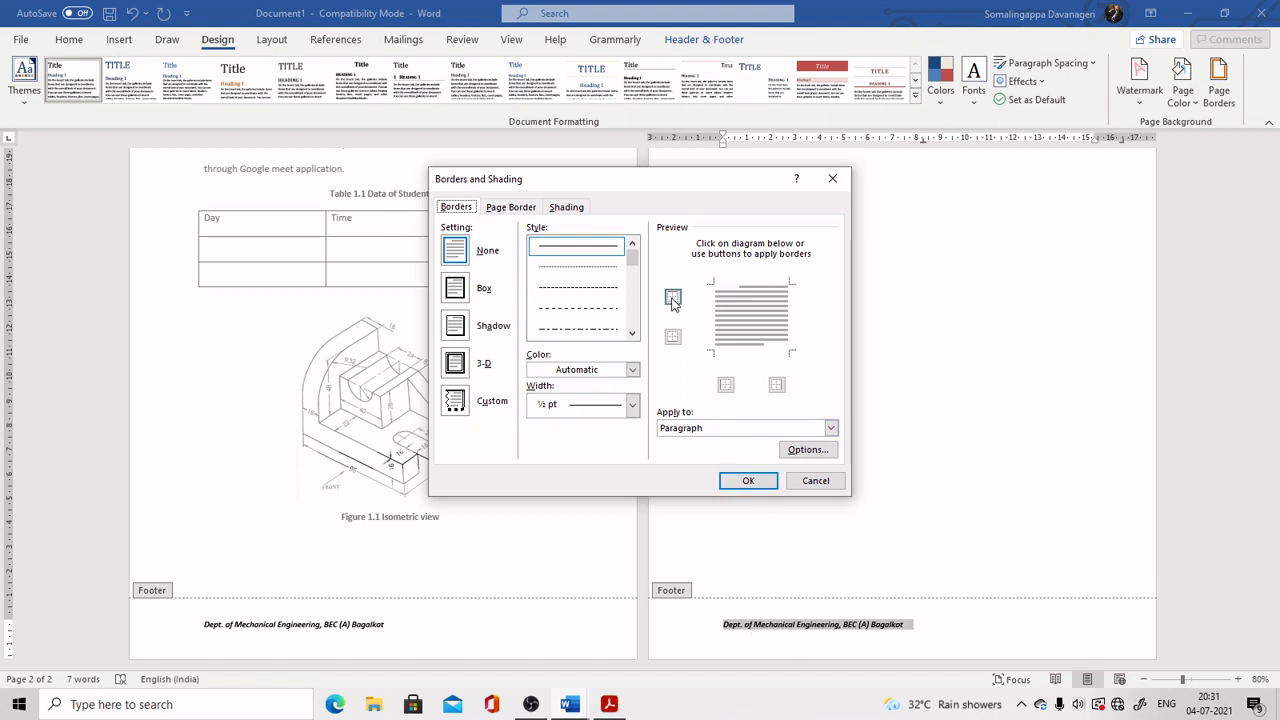
{"action": "left_click", "coordinate": [673, 298]}
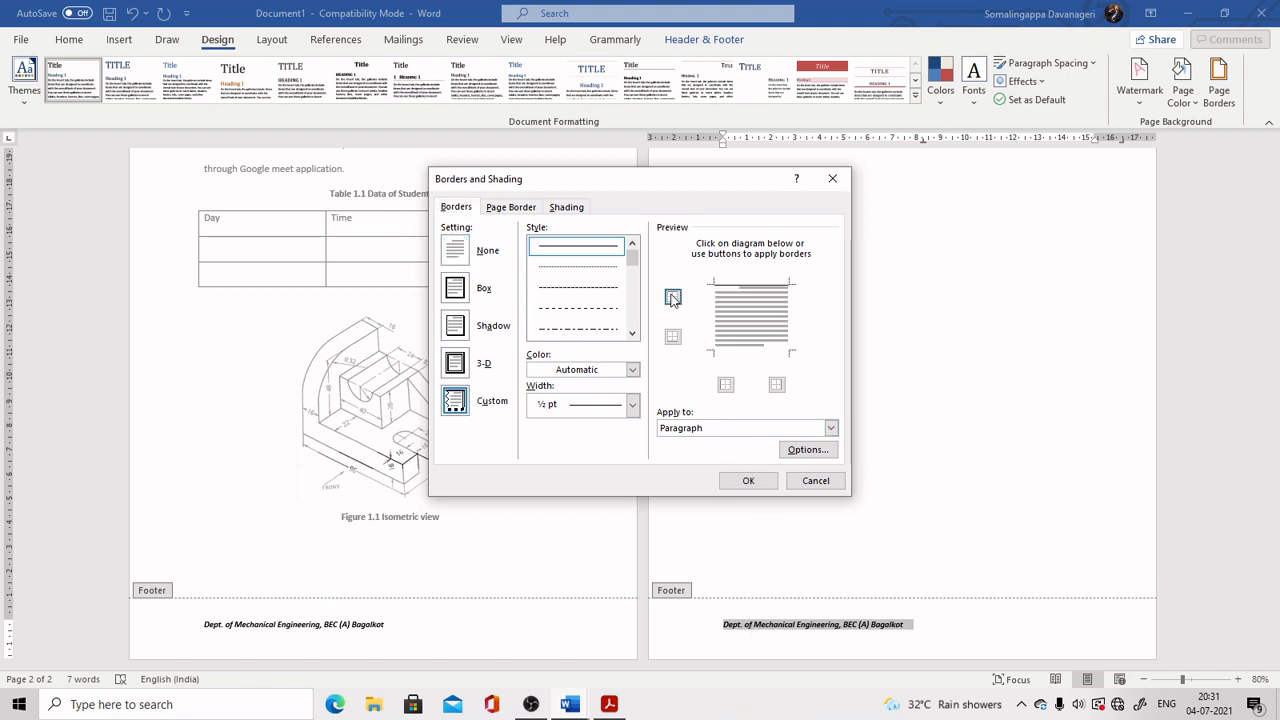
{"action": "left_click", "coordinate": [631, 405]}
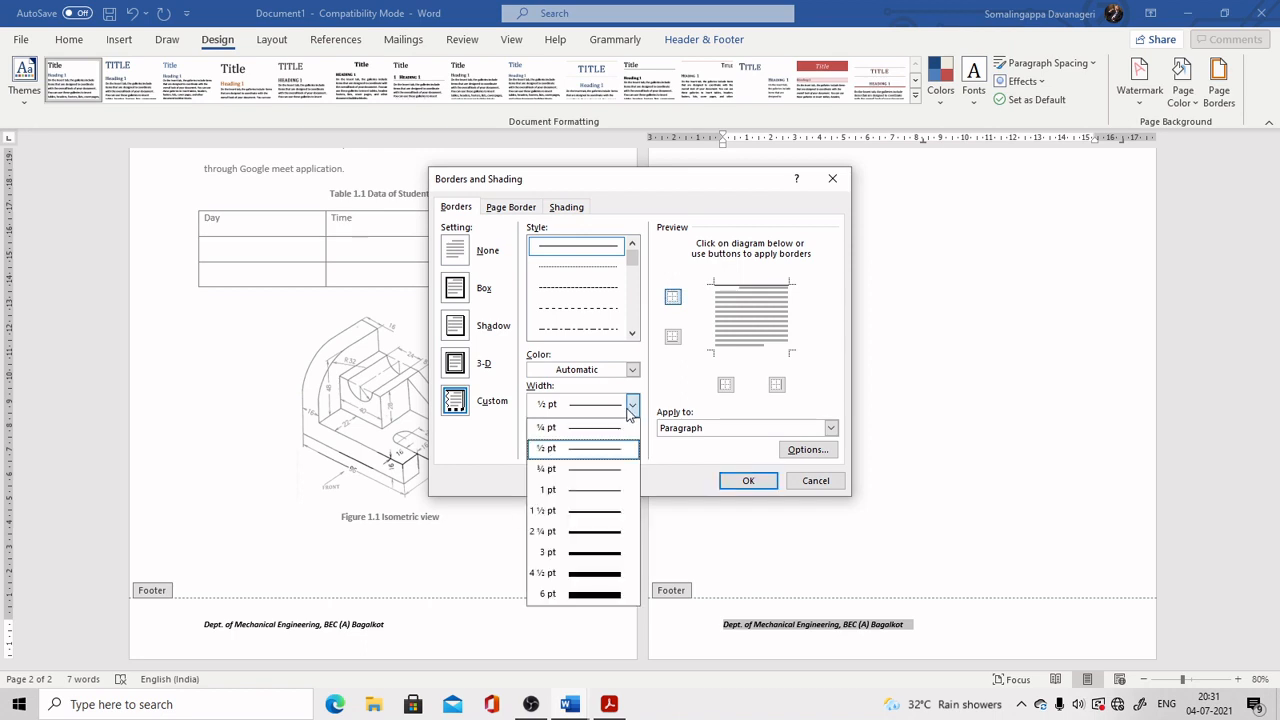
{"action": "left_click", "coordinate": [598, 533]}
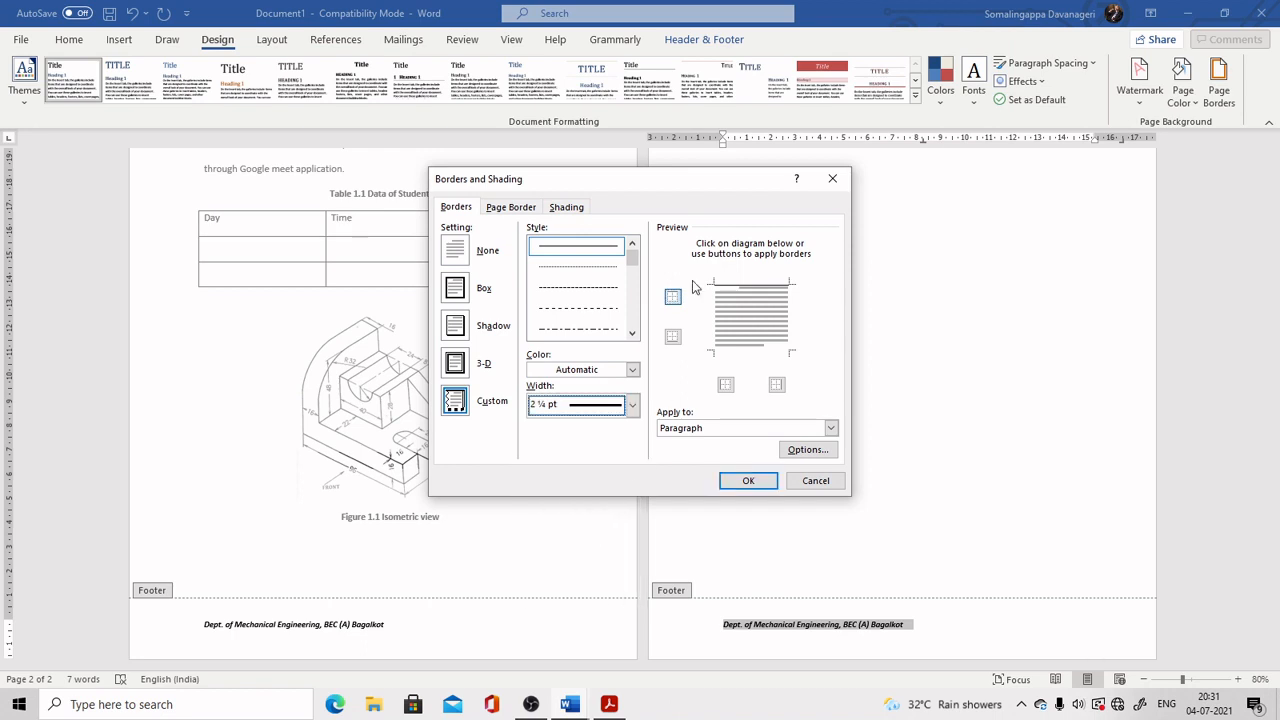
{"action": "left_click", "coordinate": [673, 298]}
{"action": "left_click", "coordinate": [733, 482]}
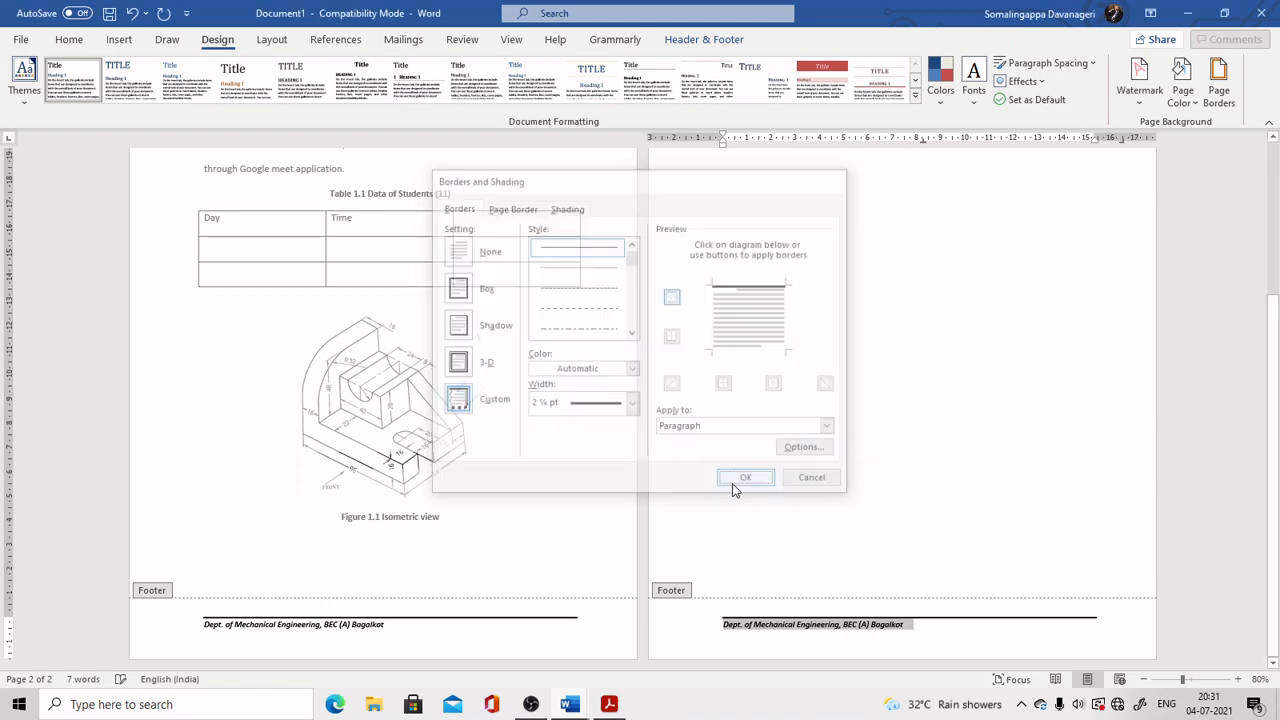
Step: Leave header and footer editing and check the header and footer border lines on both pages
{"action": "double_click", "coordinate": [733, 490]}
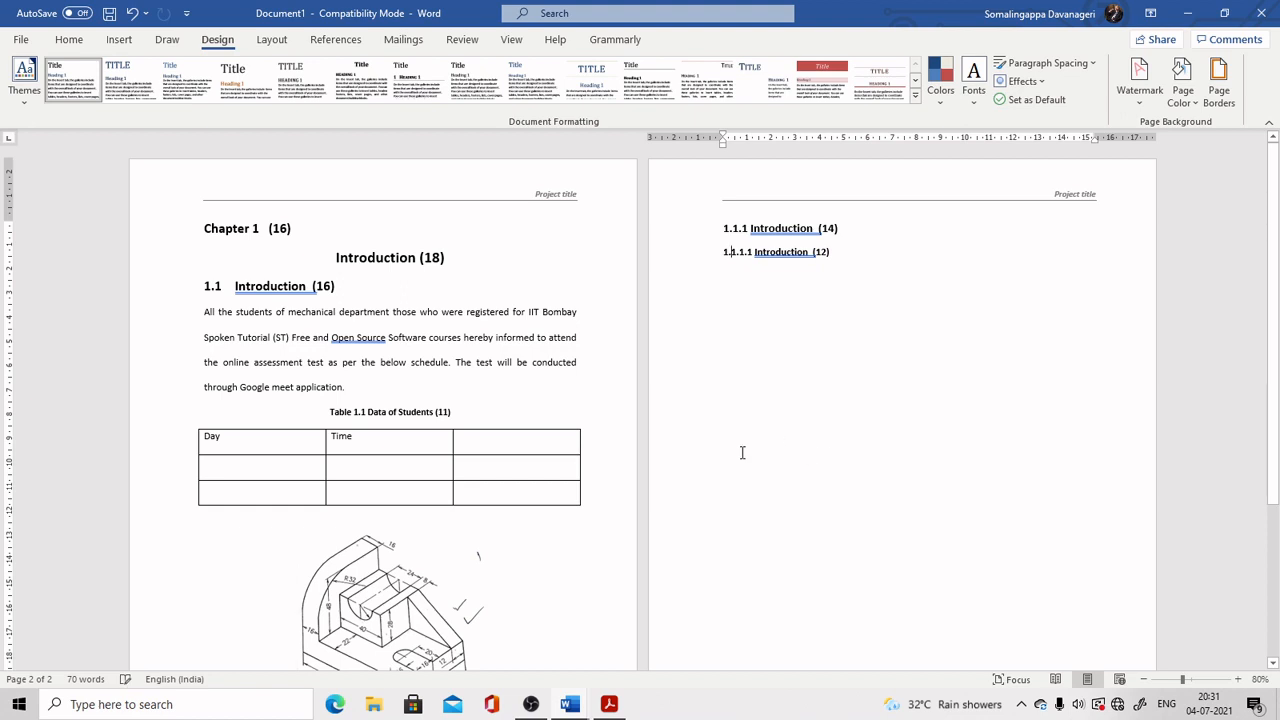
{"action": "scroll", "coordinate": [740, 453], "scroll_direction": "down", "scroll_amount": 4}
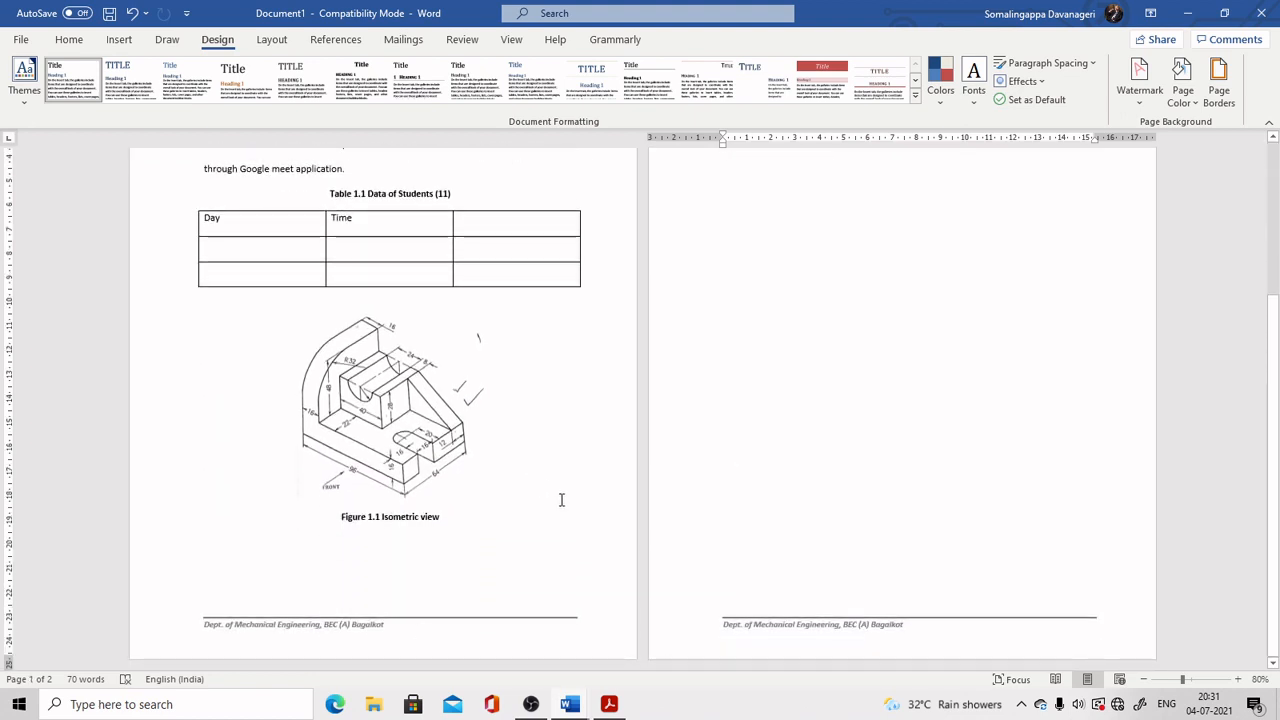
{"action": "scroll", "coordinate": [561, 499], "scroll_direction": "up", "scroll_amount": 4}
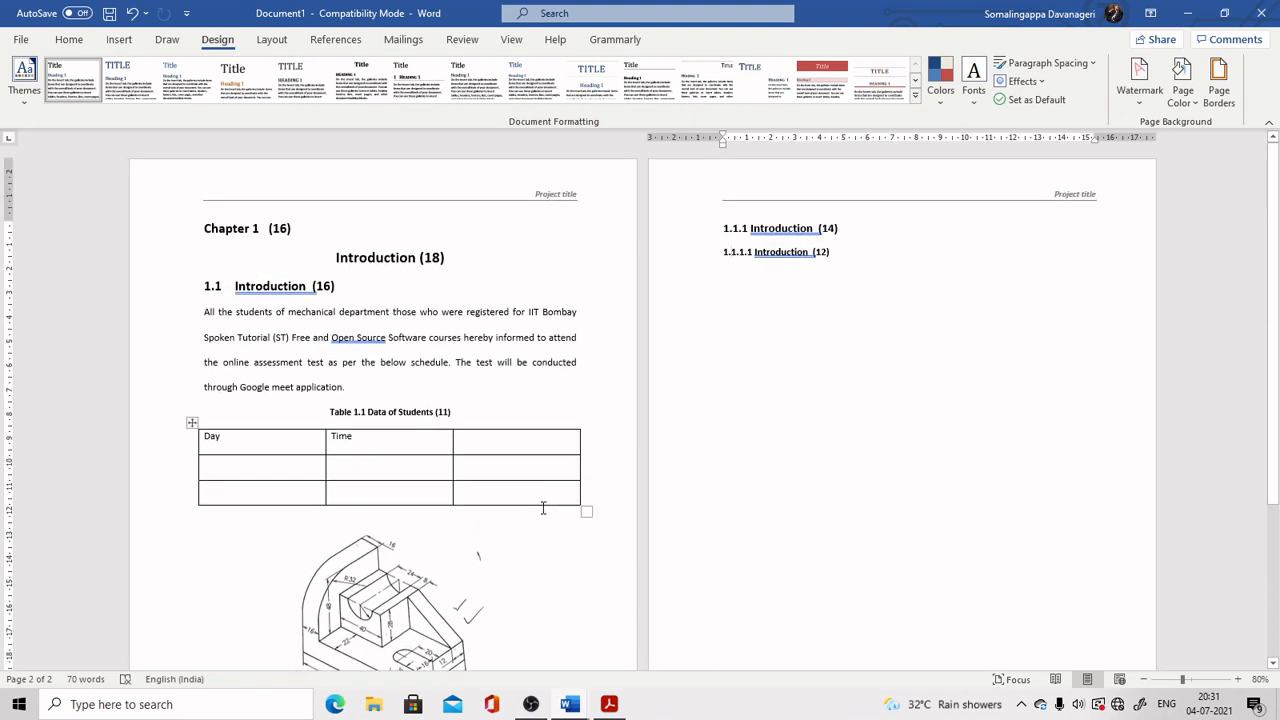
{"action": "scroll", "coordinate": [586, 397], "scroll_direction": "down", "scroll_amount": 1}
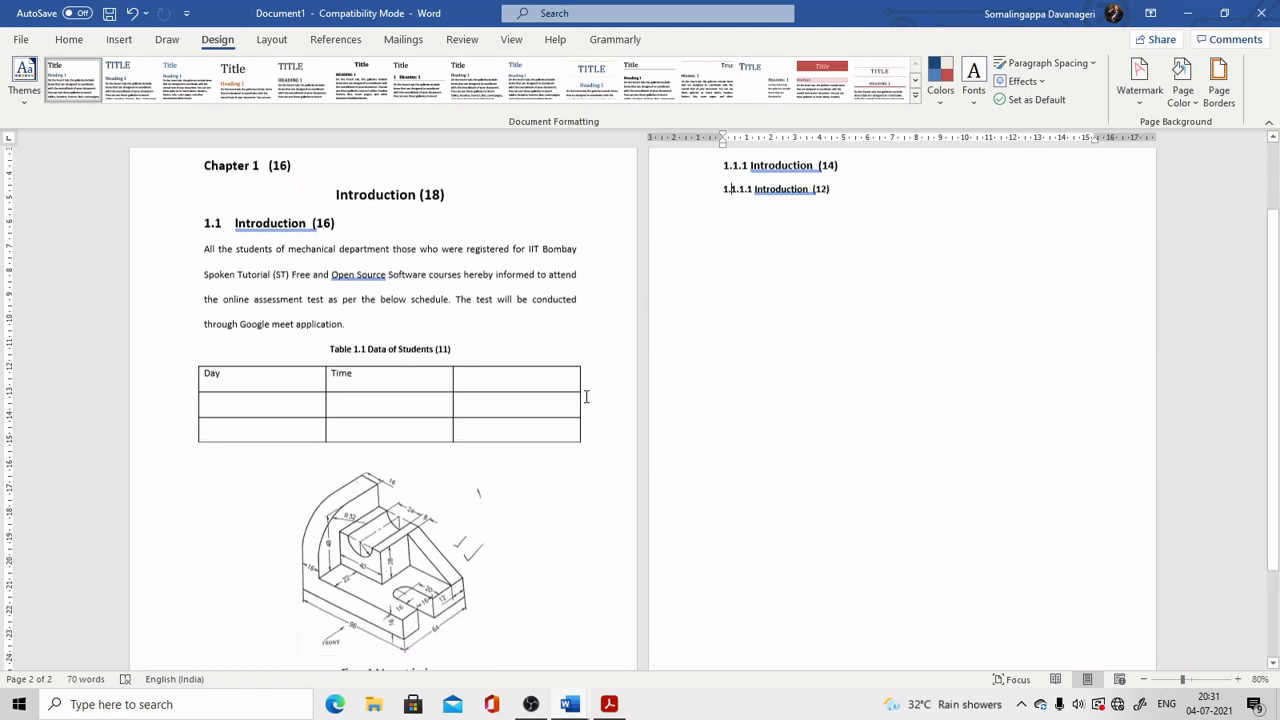
{"action": "scroll", "coordinate": [586, 397], "scroll_direction": "down", "scroll_amount": 3}
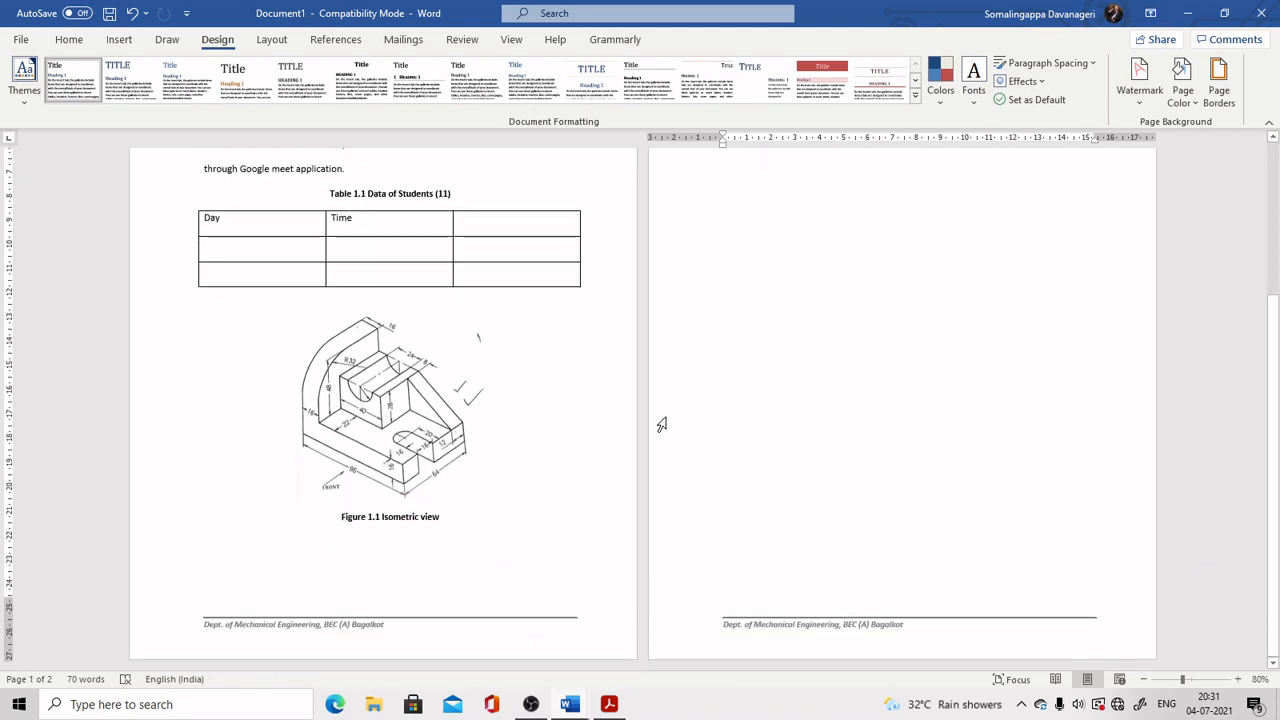
{"action": "scroll", "coordinate": [1040, 325], "scroll_direction": "up", "scroll_amount": 4}
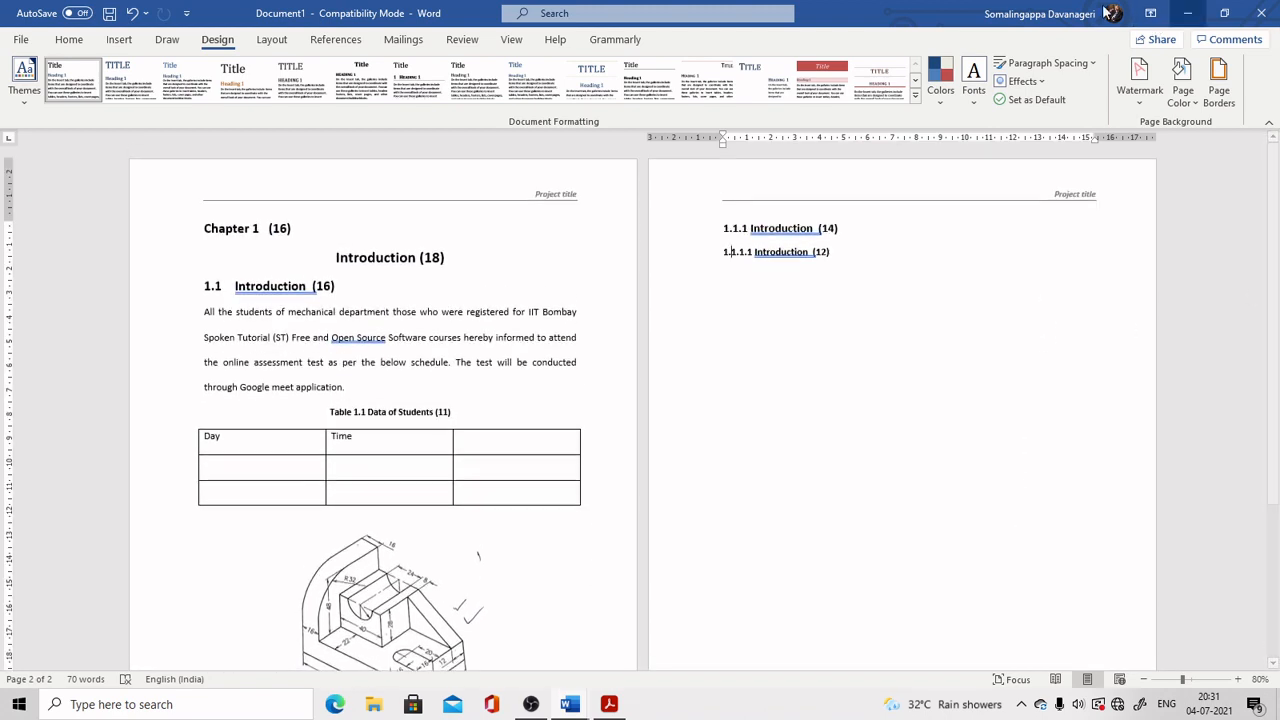
Step: Insert page numbers at the bottom of the page in the Plain Number 2 style and leave footer editing
{"action": "left_click", "coordinate": [120, 41]}
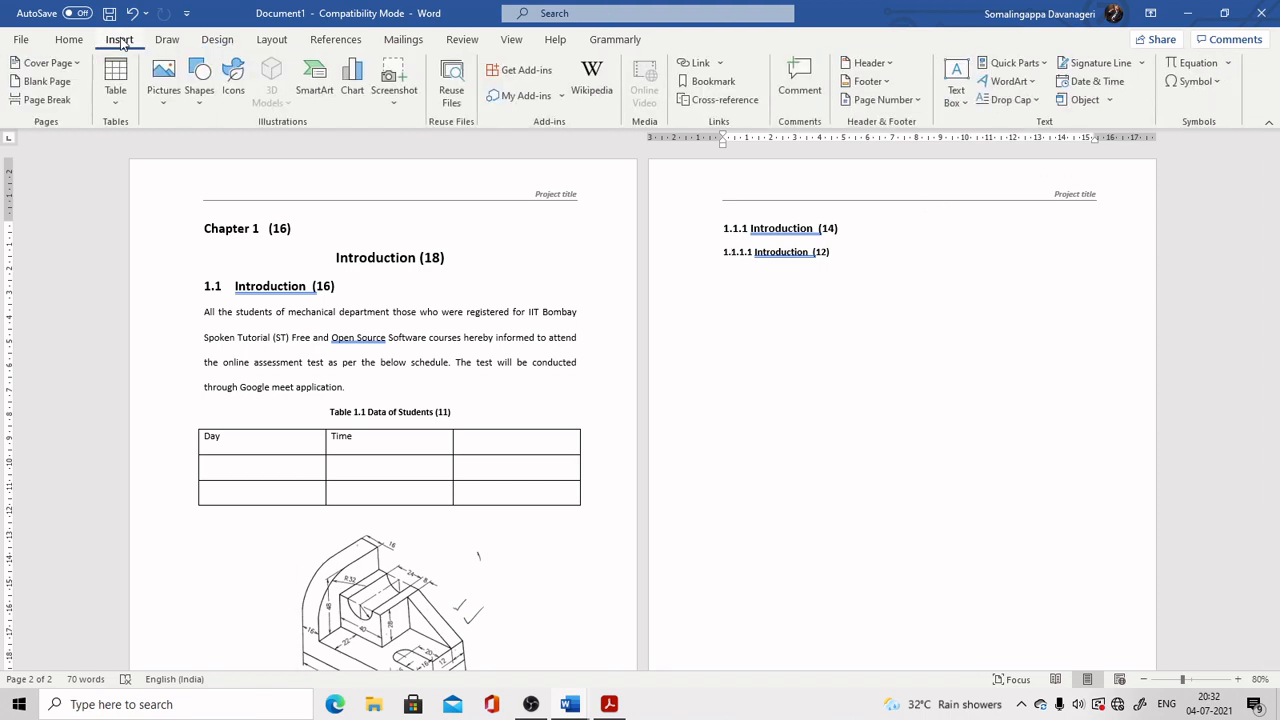
{"action": "left_click", "coordinate": [916, 101]}
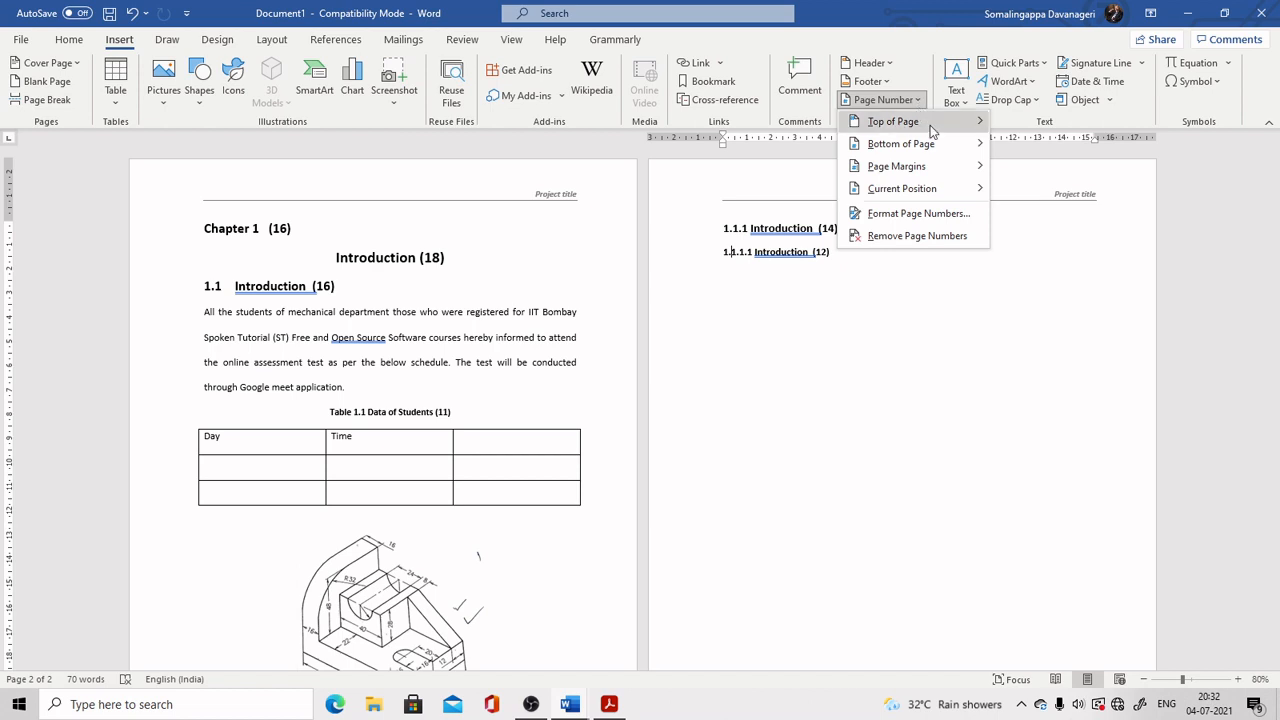
{"action": "mouse_move", "coordinate": [930, 125]}
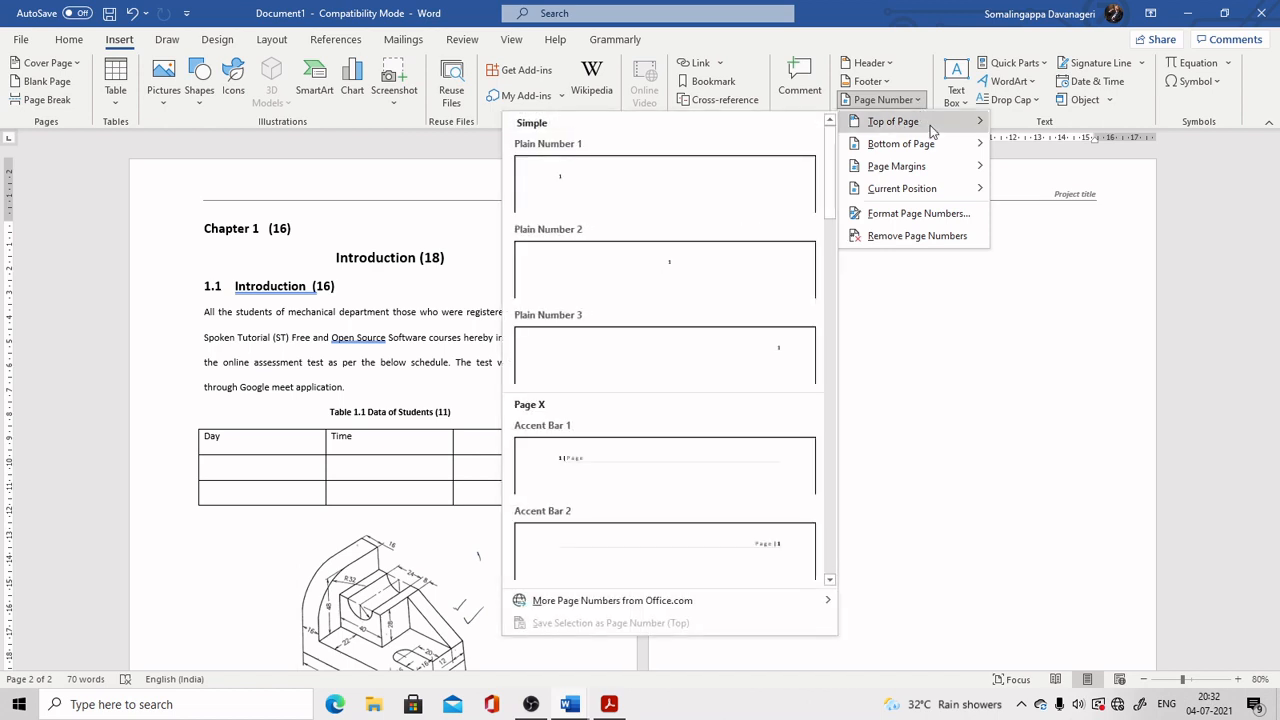
{"action": "mouse_move", "coordinate": [926, 150]}
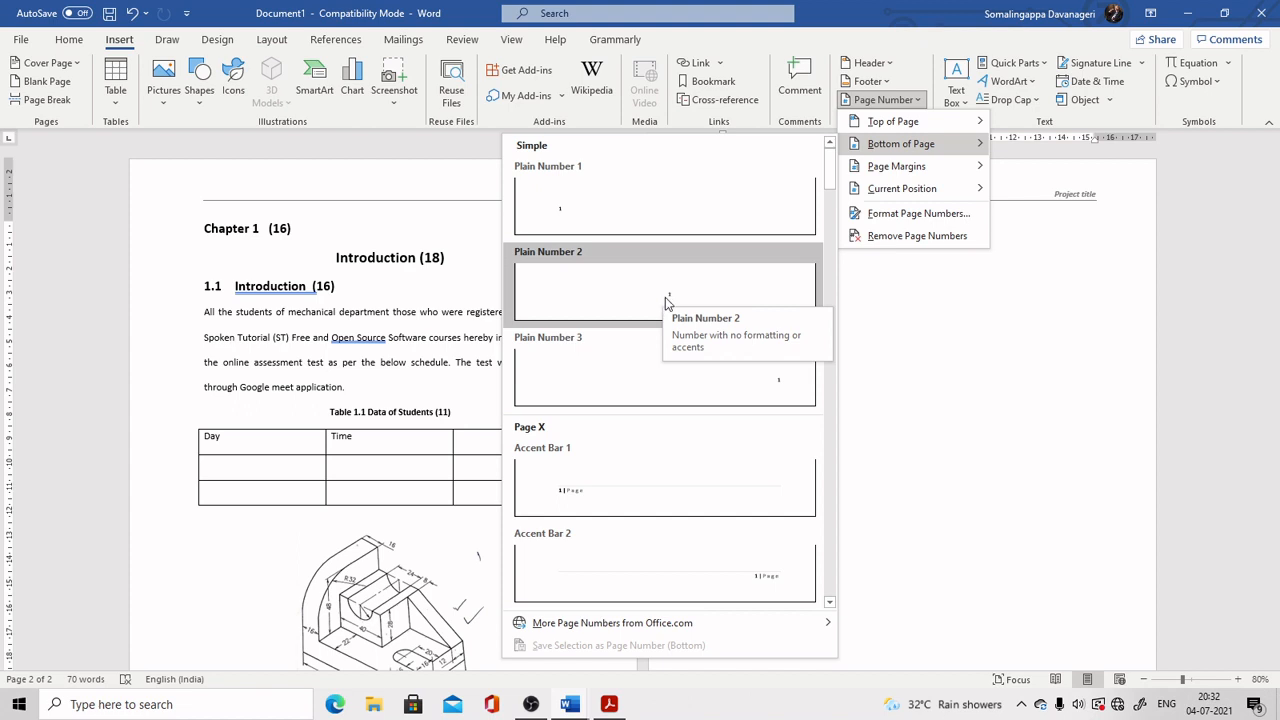
{"action": "left_click", "coordinate": [669, 300]}
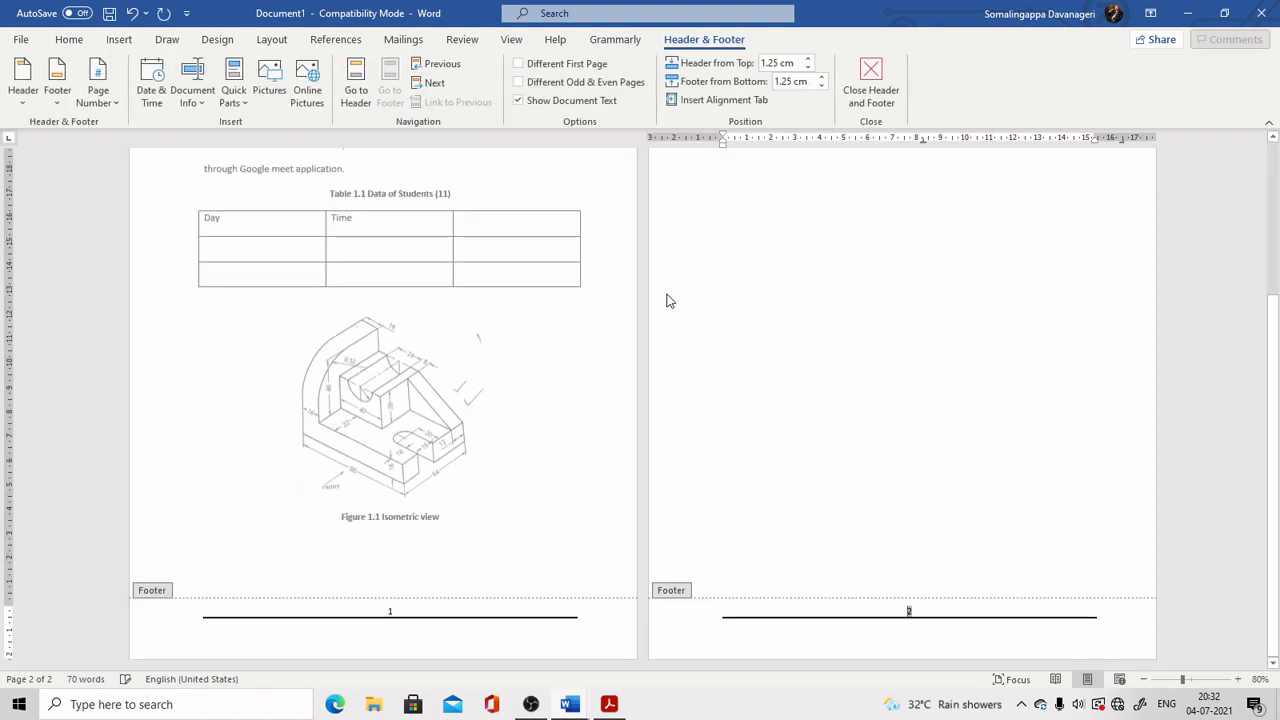
{"action": "double_click", "coordinate": [842, 333]}
Step: Examine the footers of both pages to check the inserted page numbers
{"action": "scroll", "coordinate": [843, 333], "scroll_direction": "up", "scroll_amount": 2}
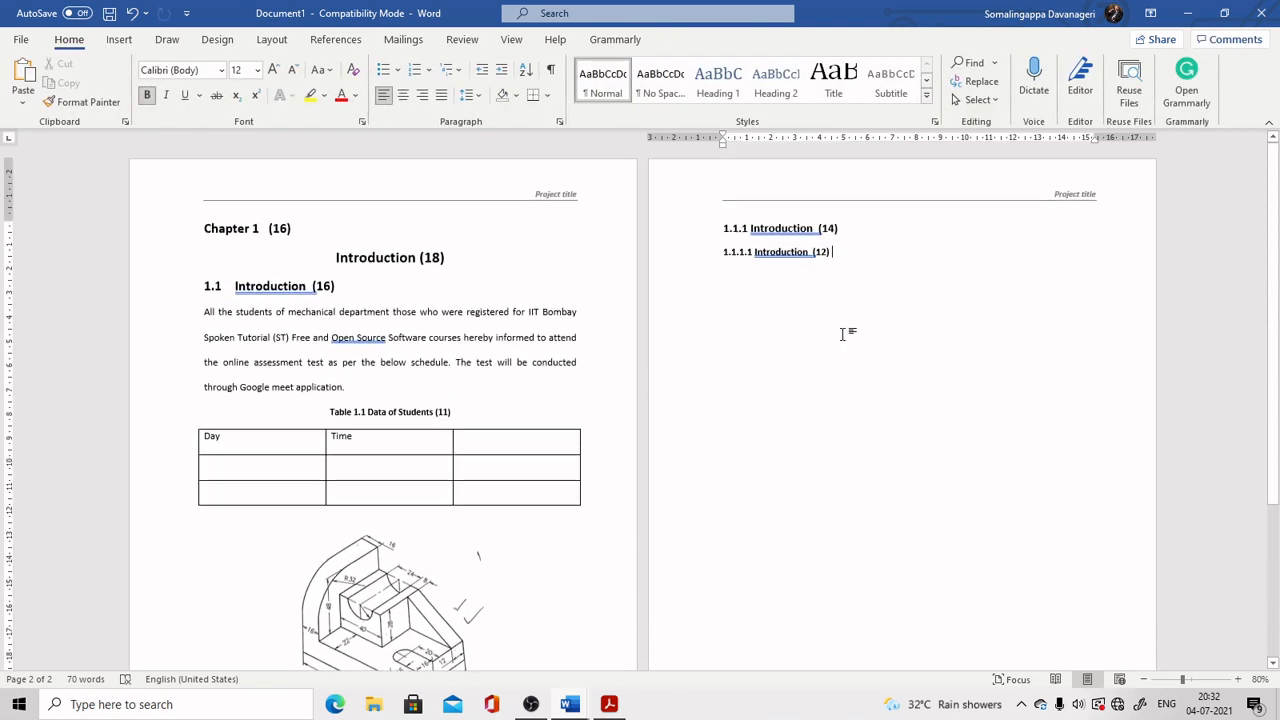
{"action": "scroll", "coordinate": [840, 340], "scroll_direction": "down", "scroll_amount": 4}
{"action": "left_click", "coordinate": [489, 537]}
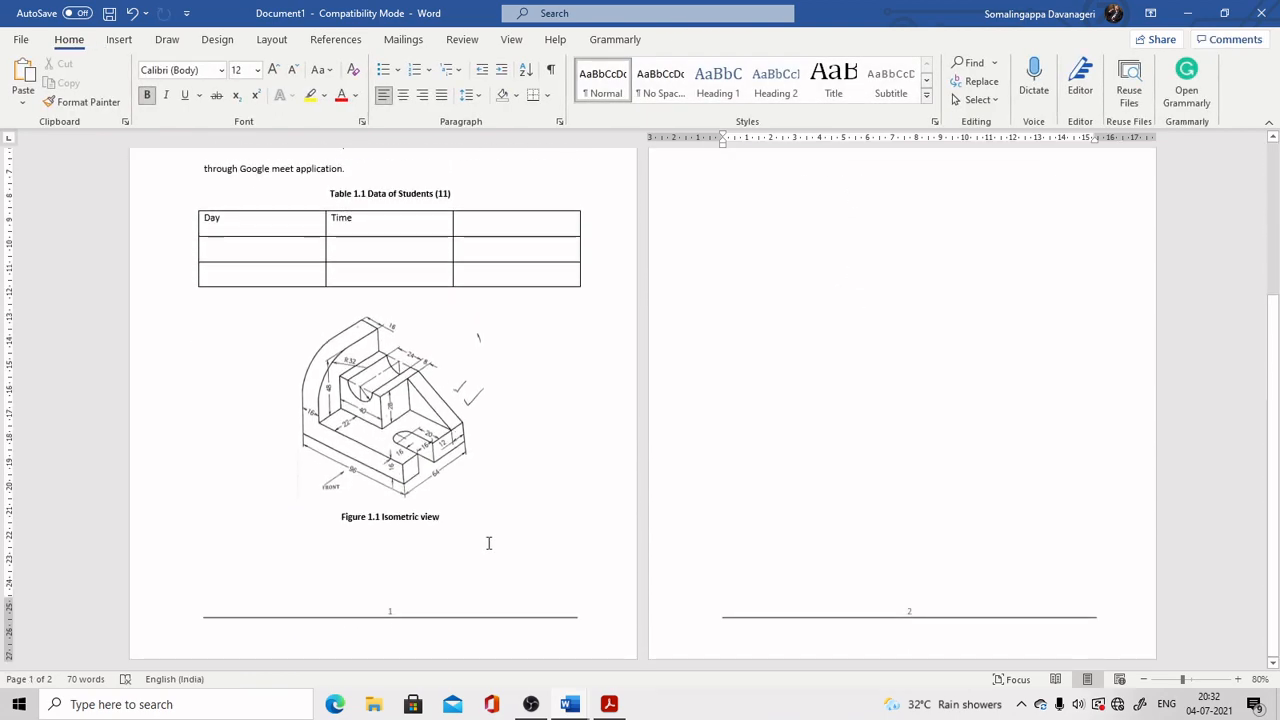
{"action": "scroll", "coordinate": [766, 343], "scroll_direction": "up", "scroll_amount": 3}
{"action": "left_click", "coordinate": [766, 343]}
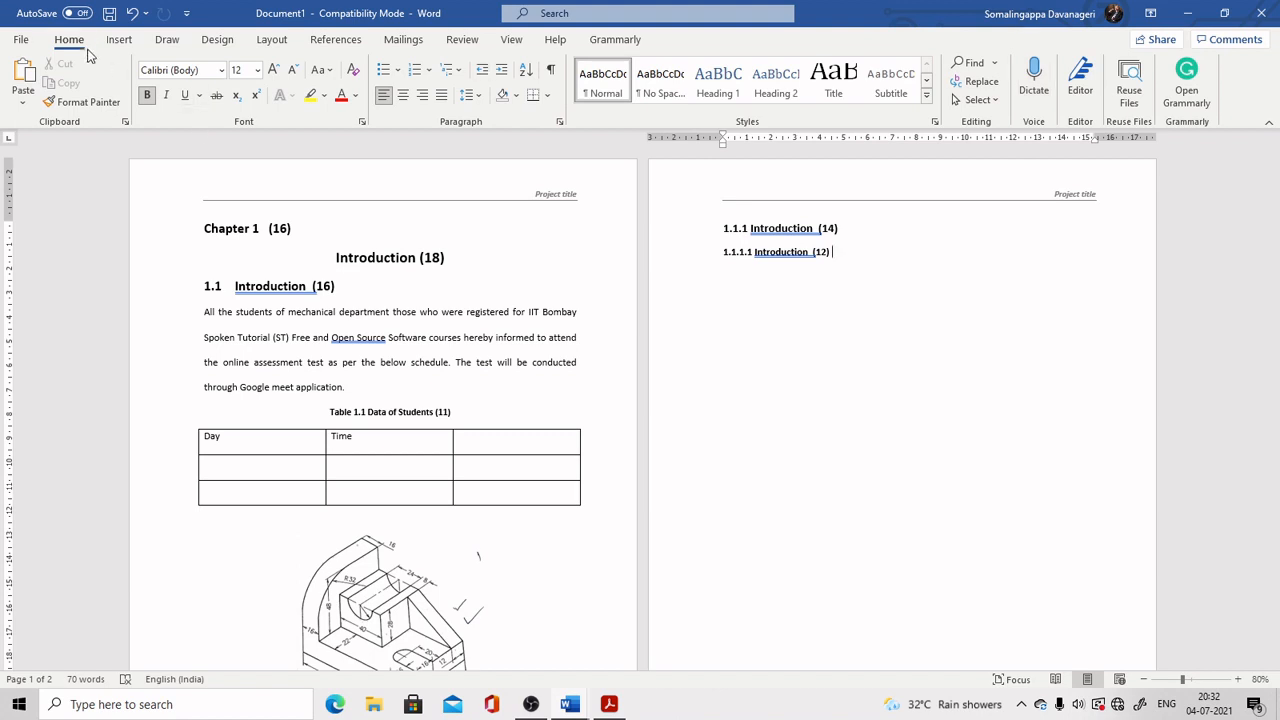
Step: Undo the bottom-of-page number insertion, check the department footers on both pages and open the second page's footer for editing
{"action": "left_click", "coordinate": [133, 13]}
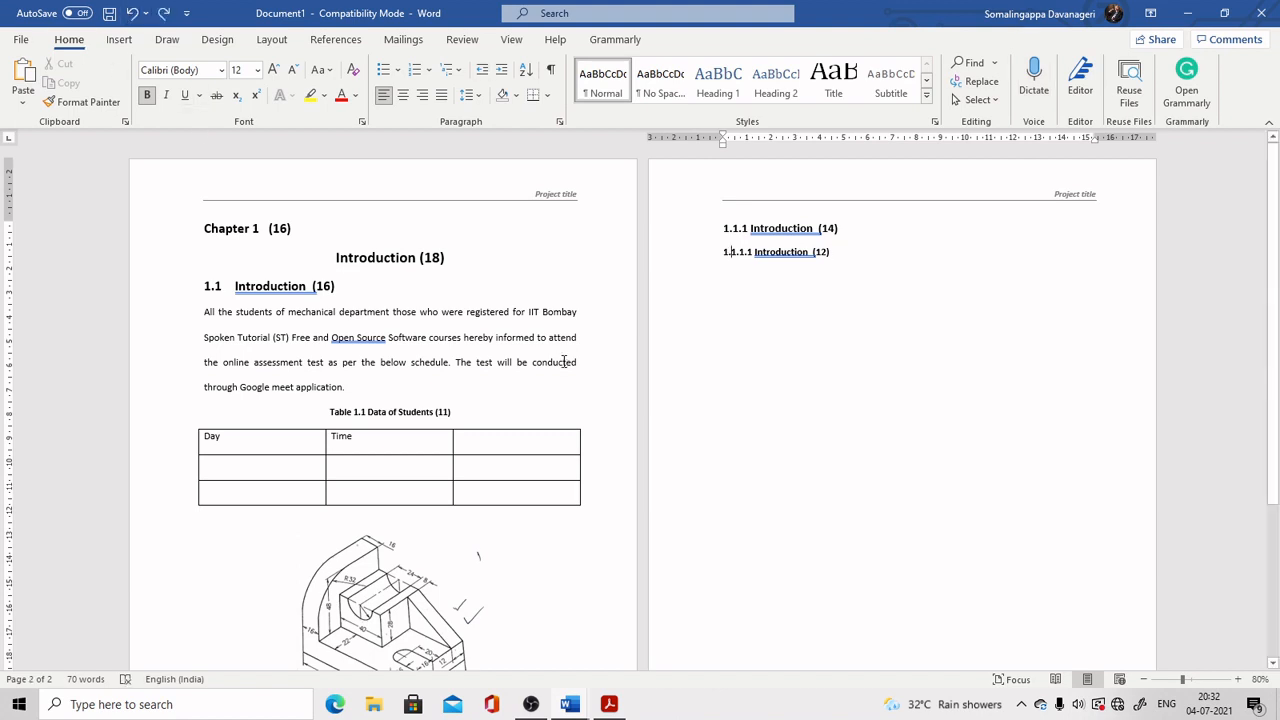
{"action": "scroll", "coordinate": [565, 360], "scroll_direction": "down", "scroll_amount": 3}
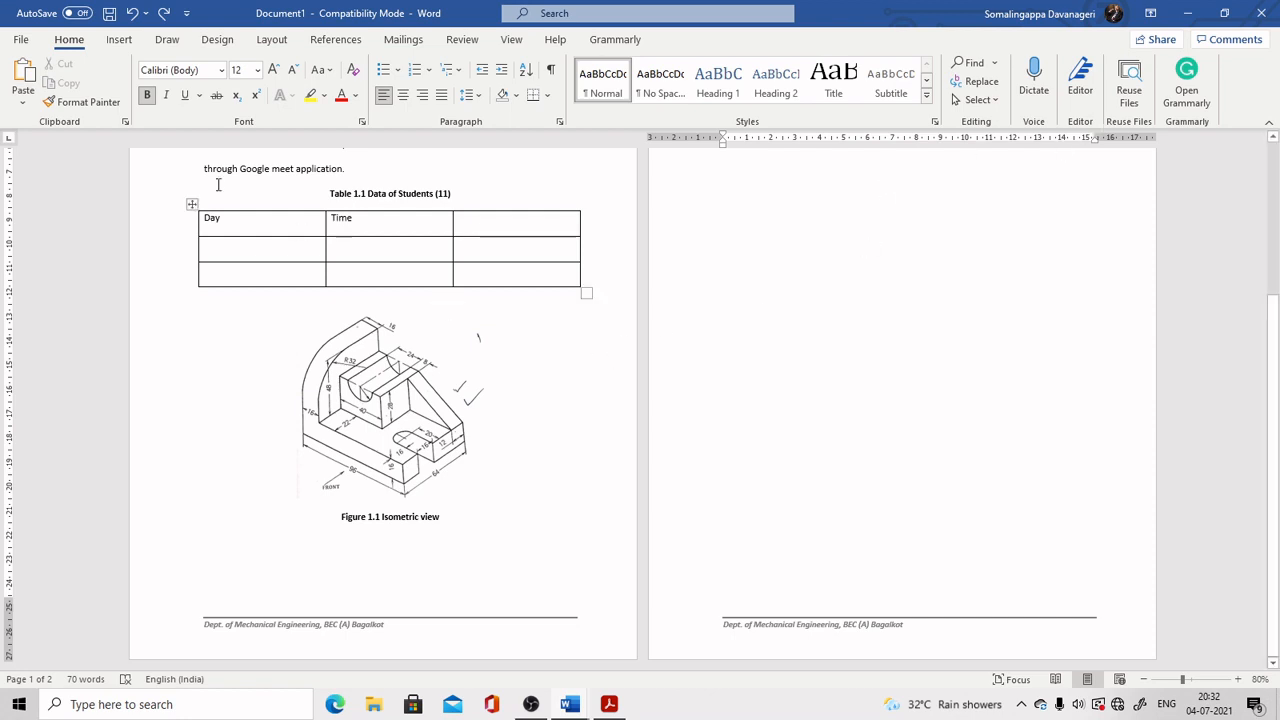
{"action": "scroll", "coordinate": [803, 389], "scroll_direction": "up", "scroll_amount": 1}
{"action": "scroll", "coordinate": [803, 389], "scroll_direction": "up", "scroll_amount": 3}
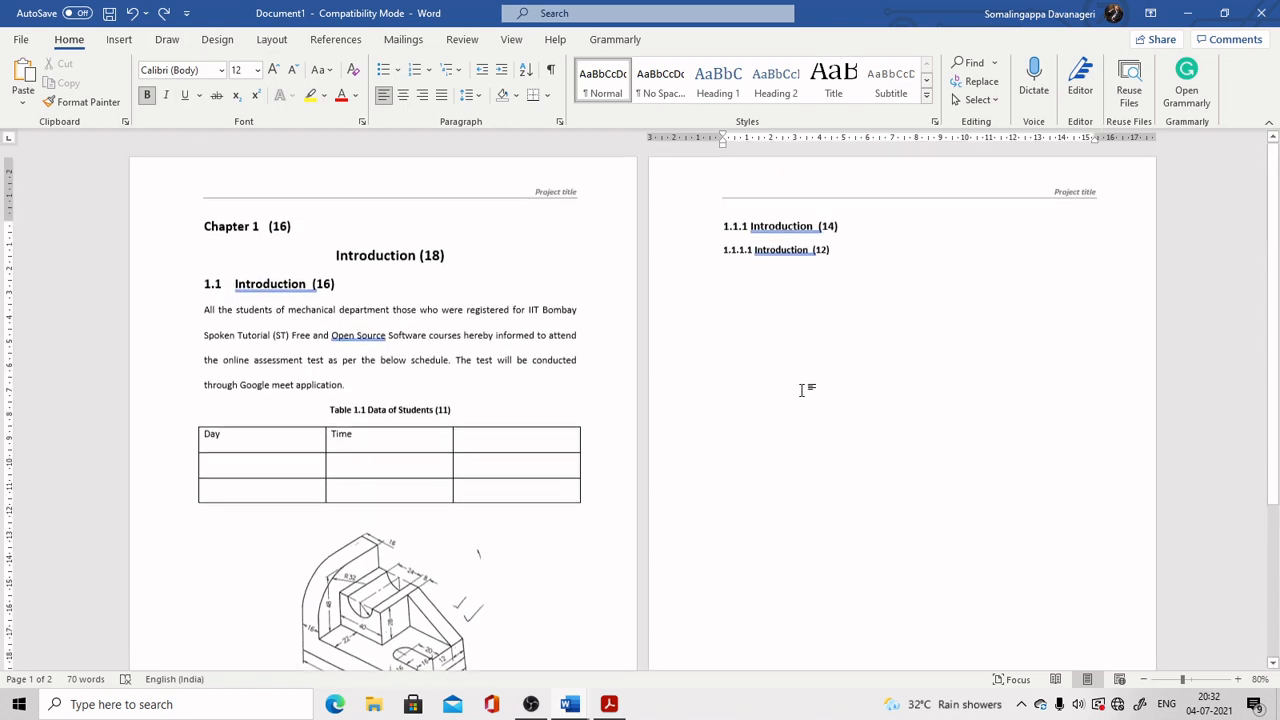
{"action": "scroll", "coordinate": [803, 389], "scroll_direction": "down", "scroll_amount": 3}
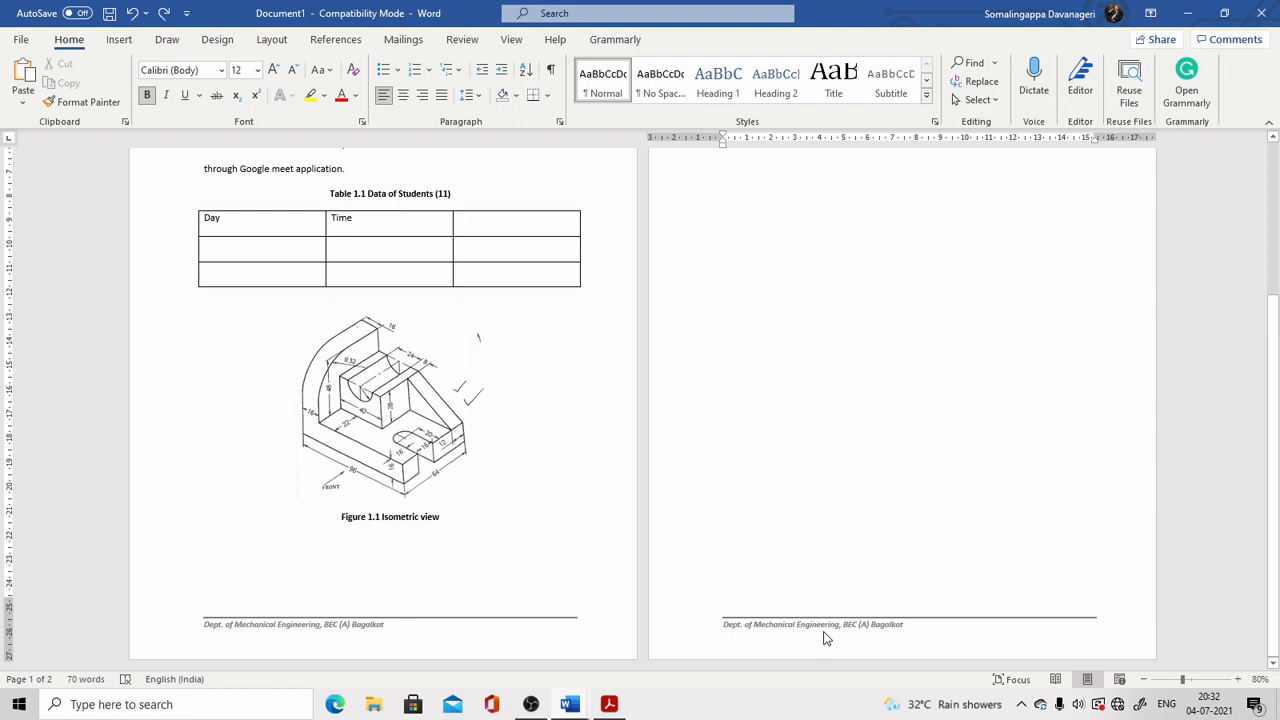
{"action": "double_click", "coordinate": [812, 632]}
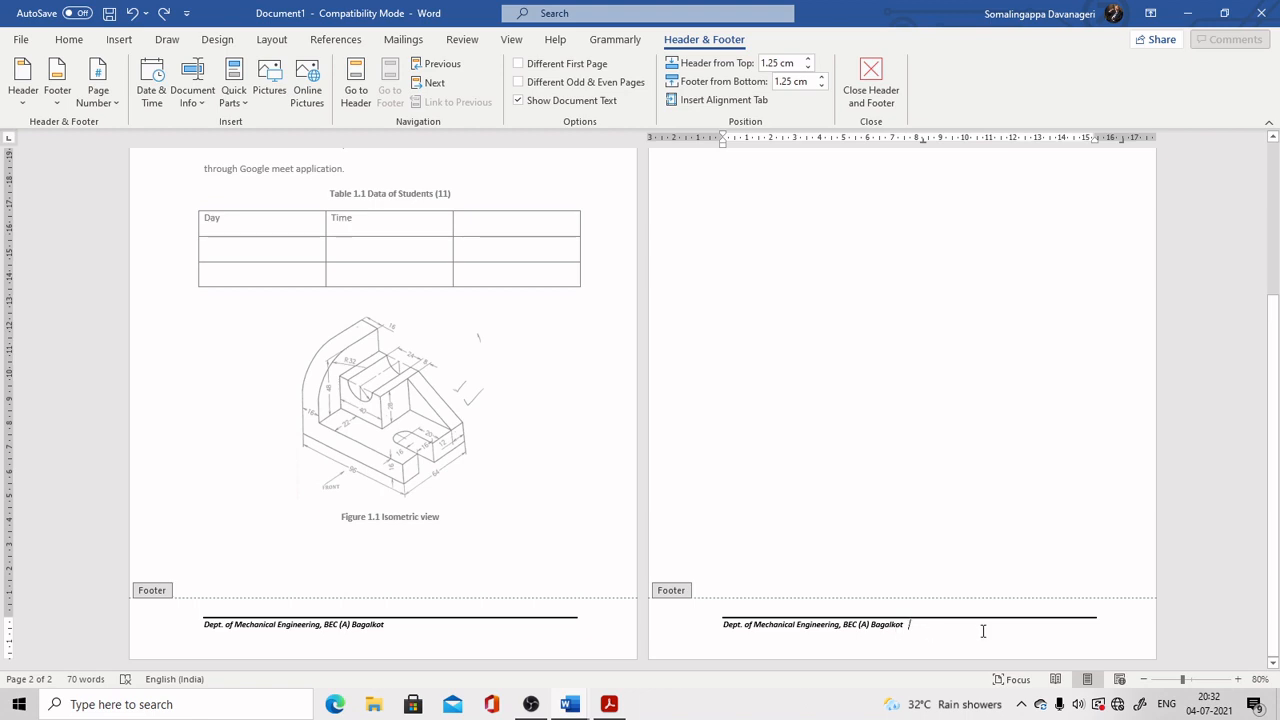
Step: Try right-aligned page numbers at the bottom of the page and undo the insertion
{"action": "left_click", "coordinate": [119, 39]}
{"action": "left_click", "coordinate": [883, 99]}
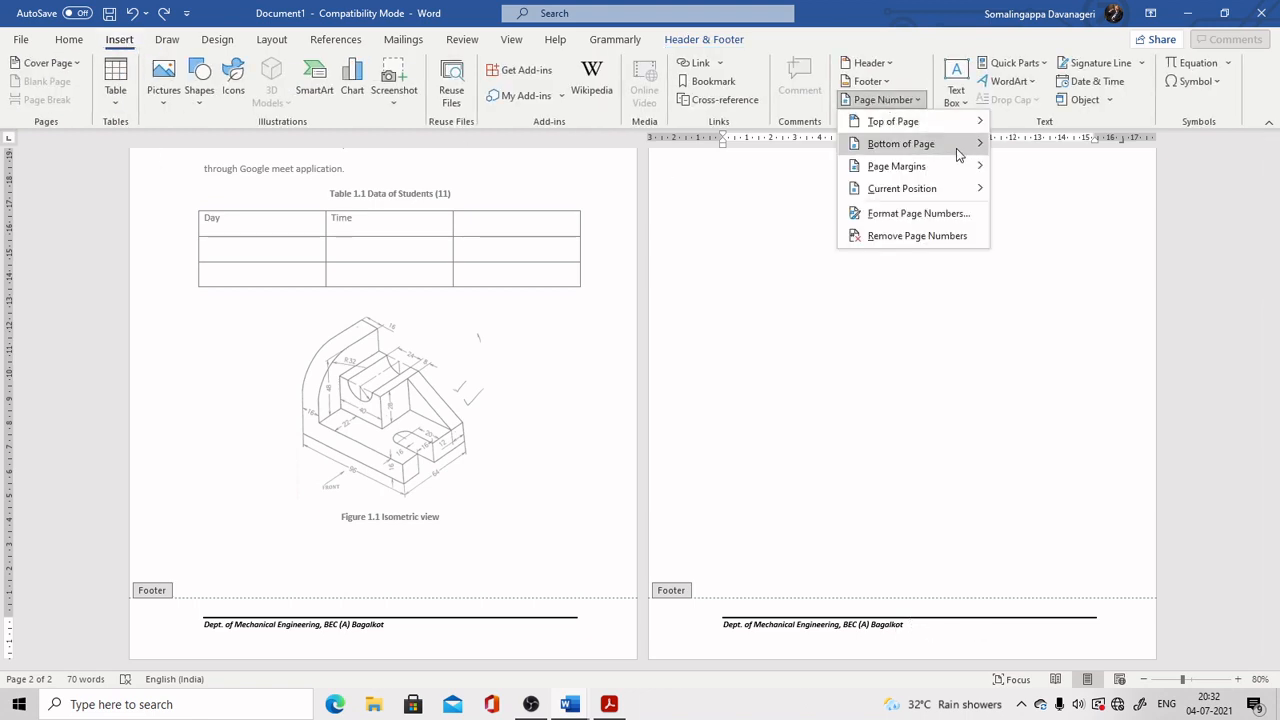
{"action": "left_click", "coordinate": [792, 369]}
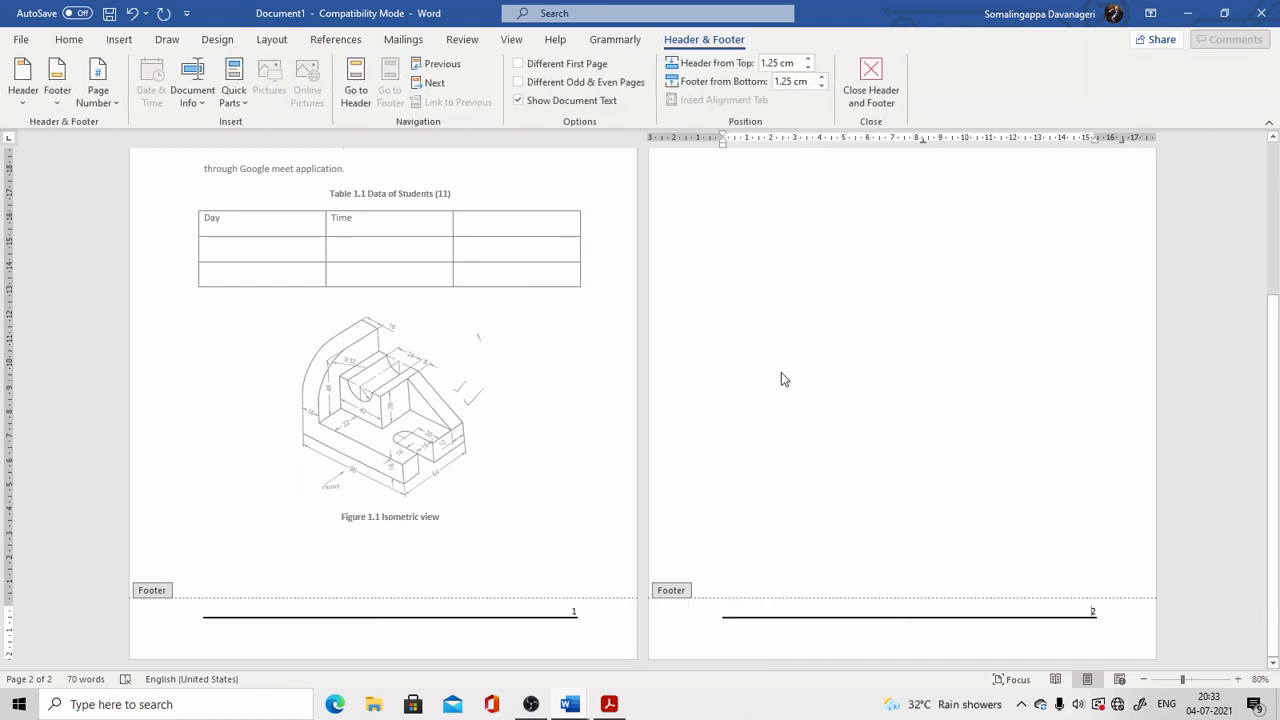
{"action": "key", "text": "ctrl+z"}
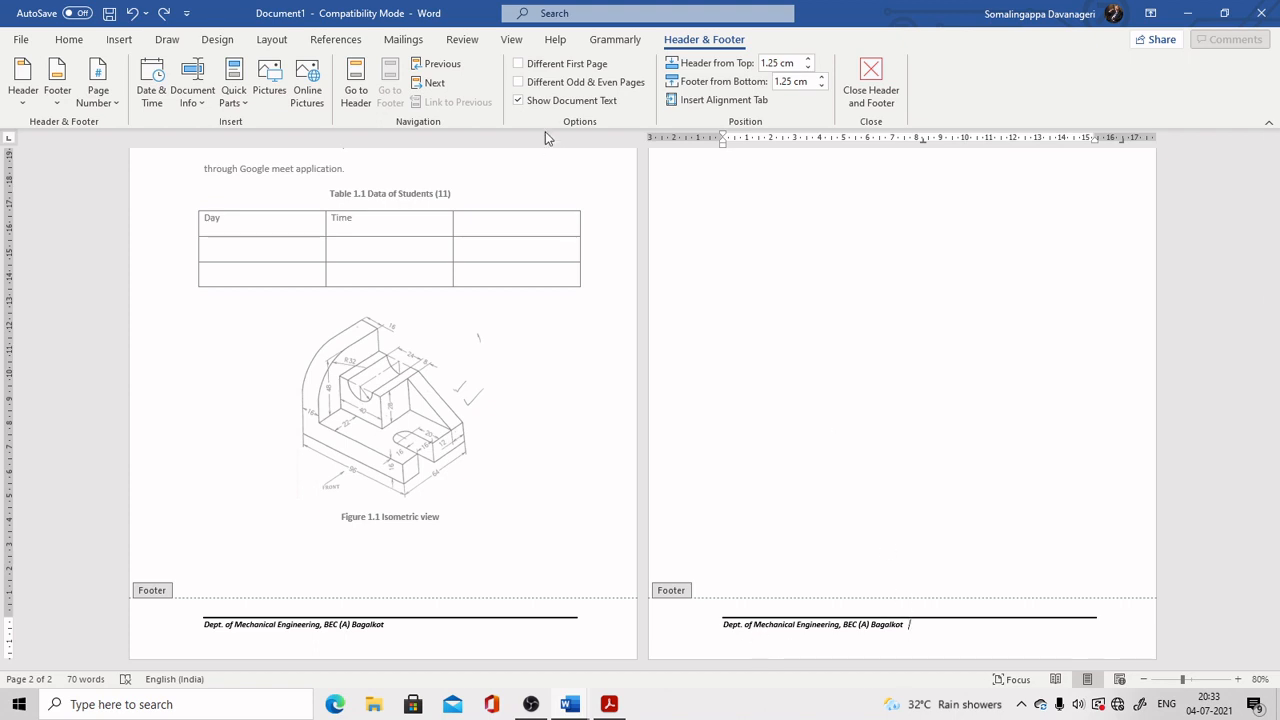
Step: Insert a Plain Number page number at the current position after the department text, move it to the footer line's right end and leave footer editing
{"action": "left_click", "coordinate": [118, 40]}
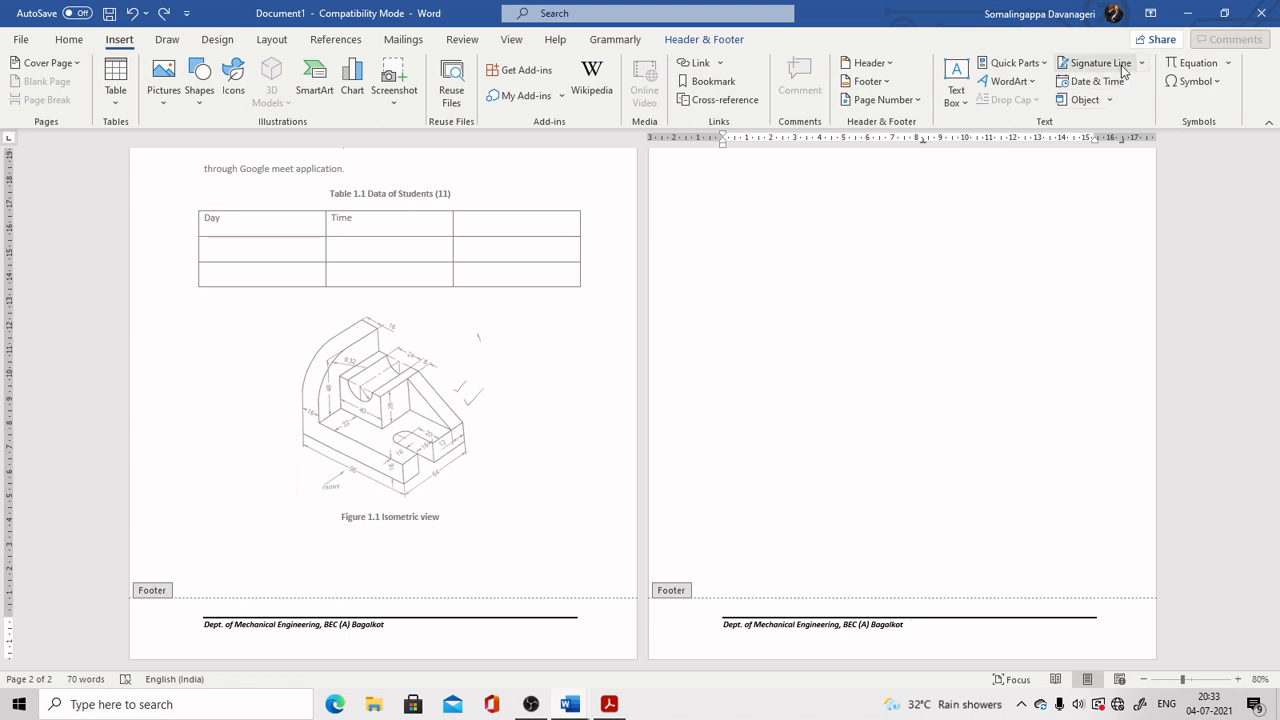
{"action": "left_click", "coordinate": [914, 102]}
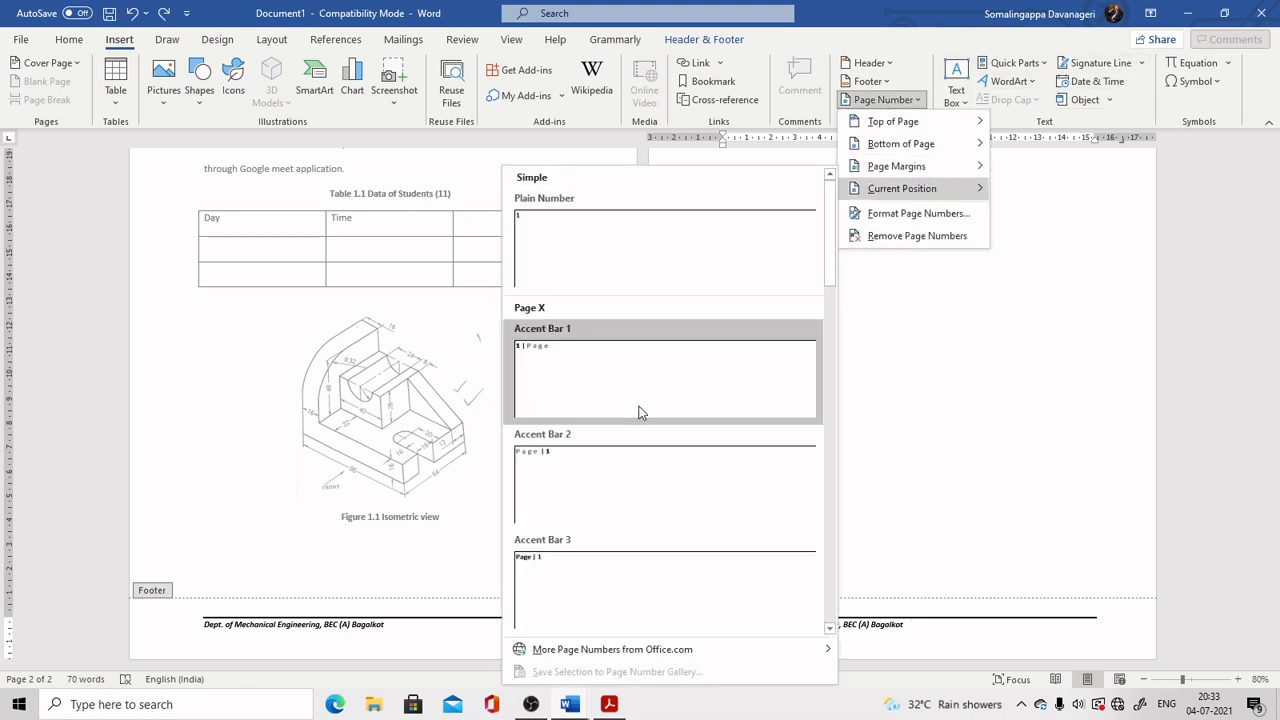
{"action": "left_click", "coordinate": [569, 231]}
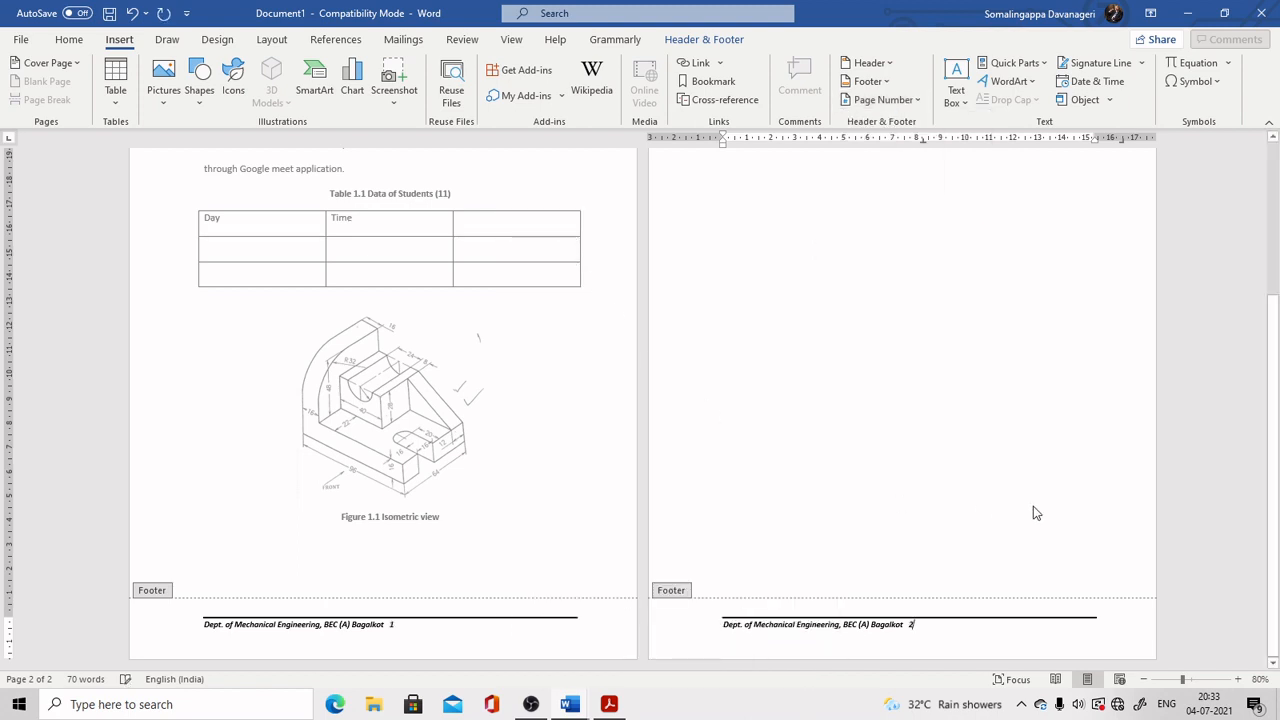
{"action": "left_click", "coordinate": [899, 103]}
{"action": "mouse_move", "coordinate": [907, 188]}
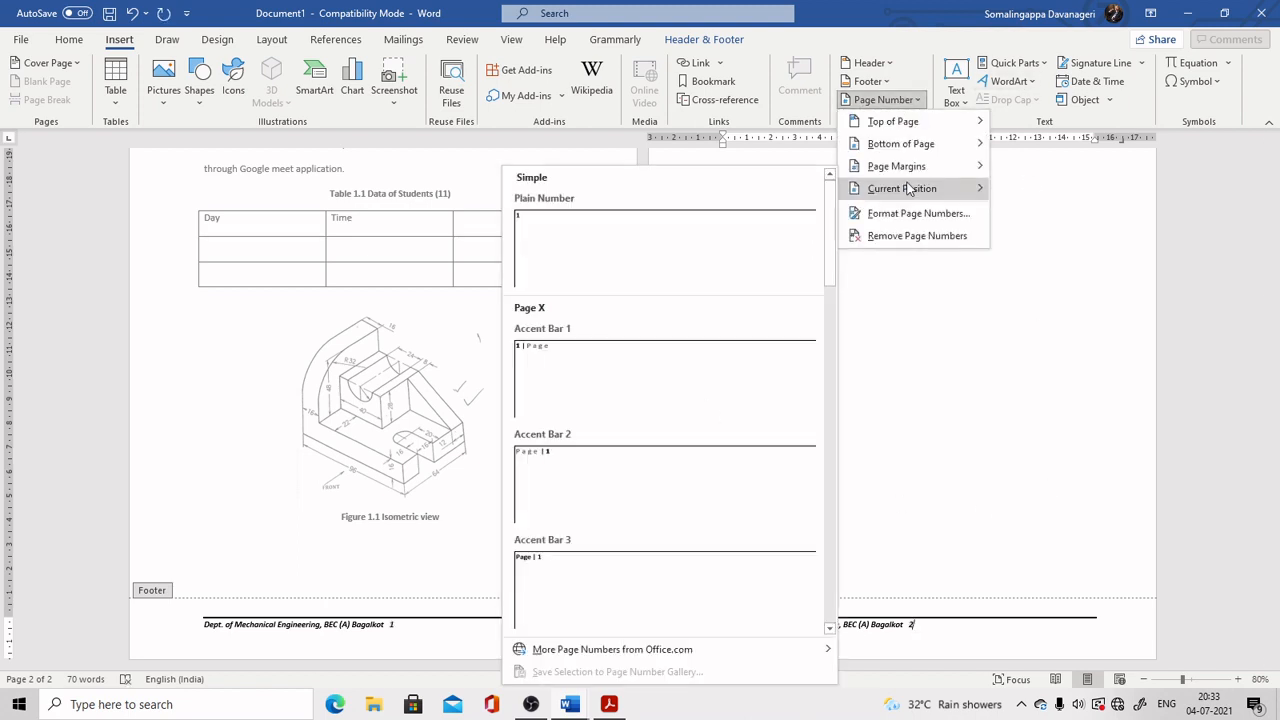
{"action": "left_click", "coordinate": [981, 459]}
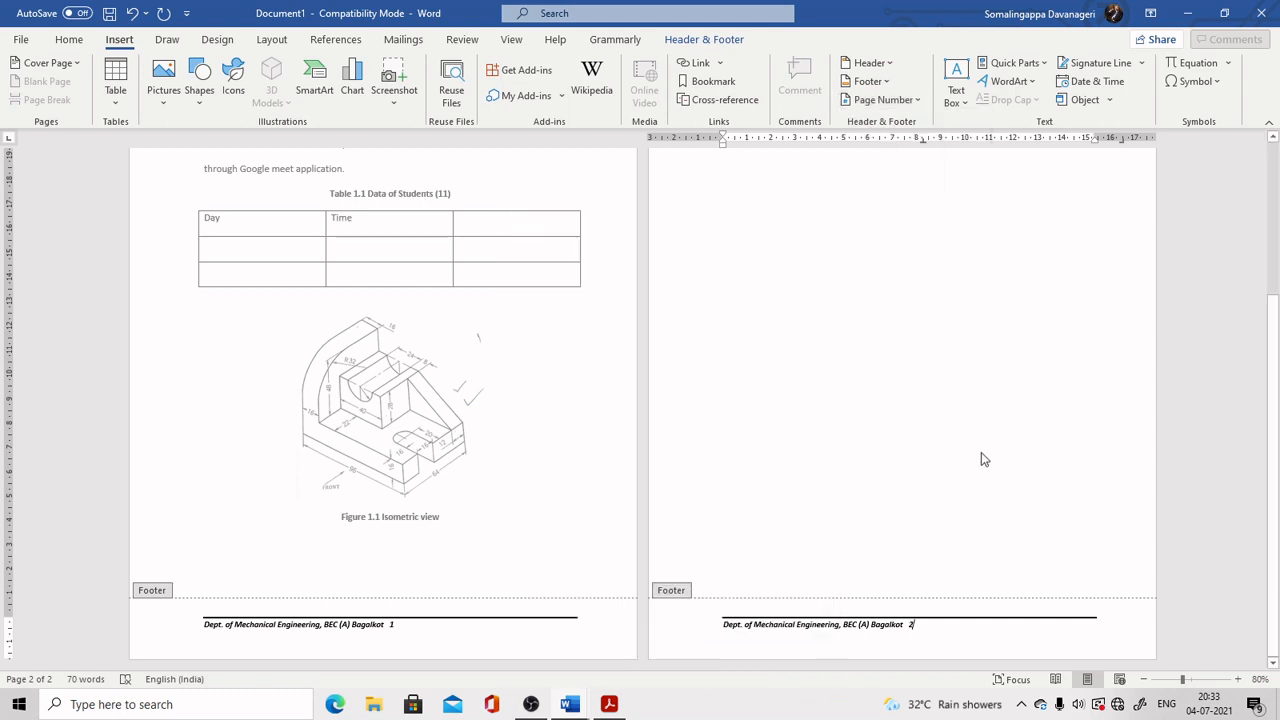
{"action": "left_click", "coordinate": [390, 627]}
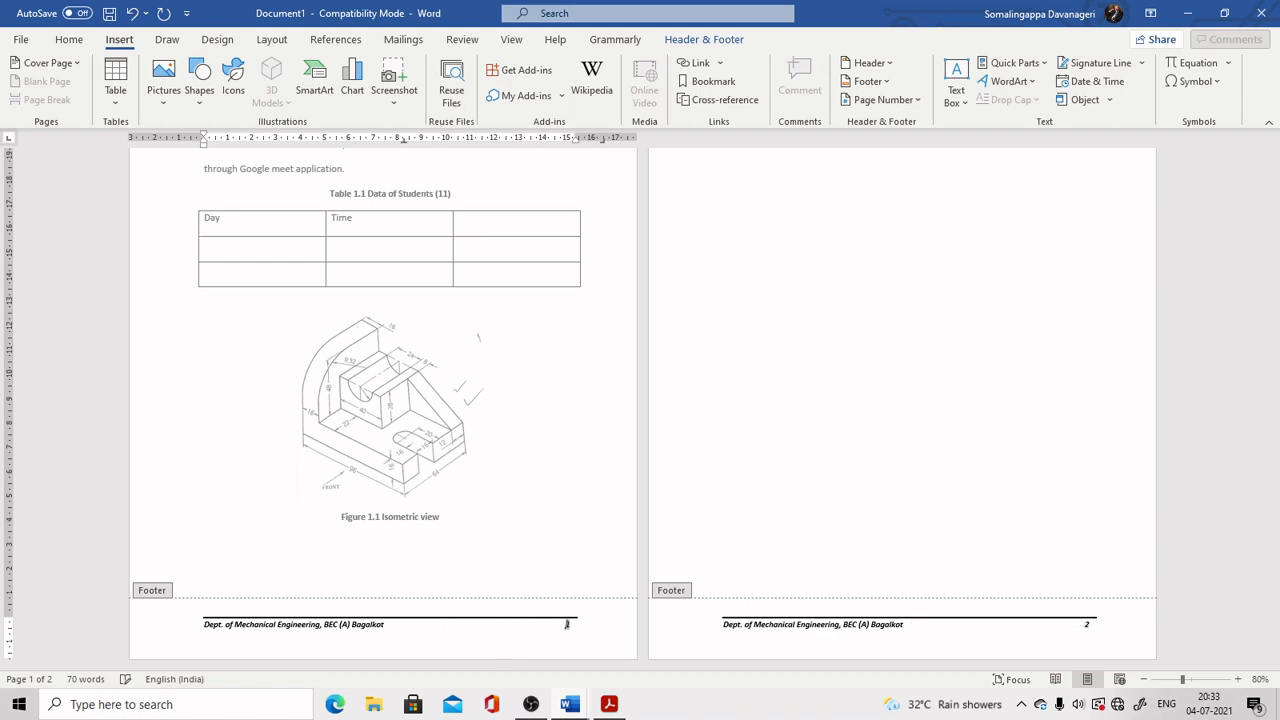
{"action": "double_click", "coordinate": [826, 462]}
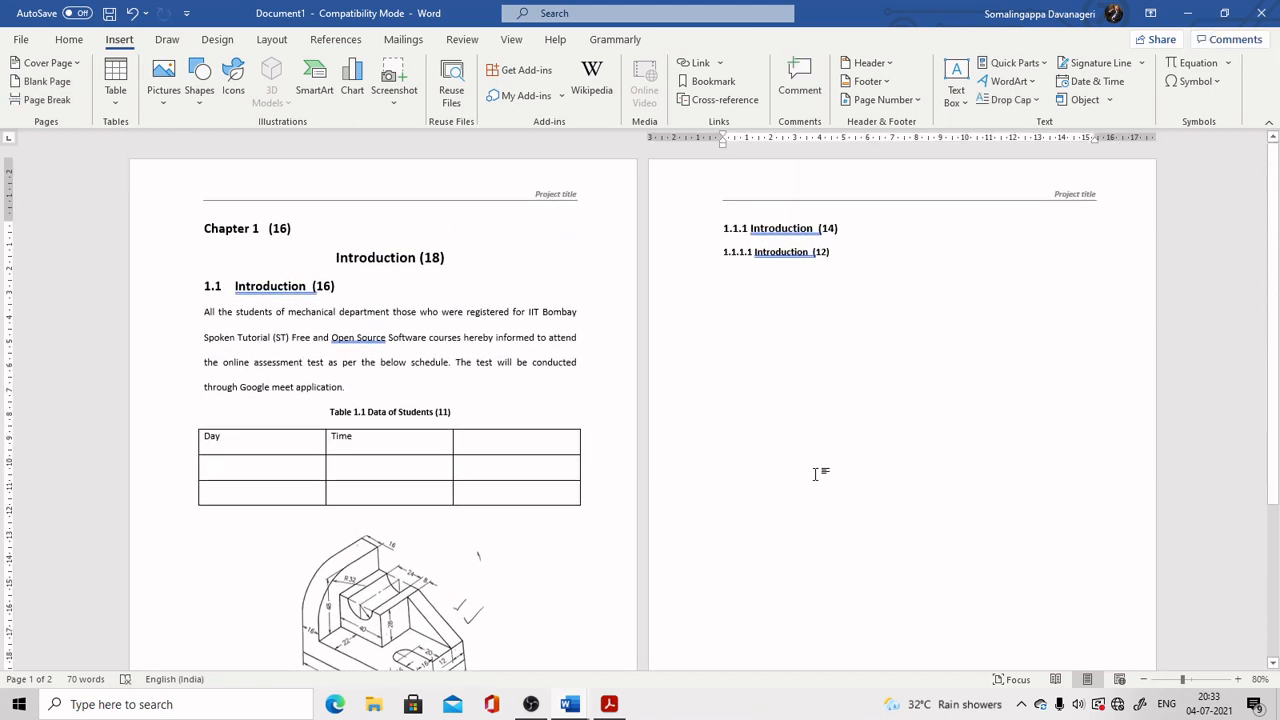
Step: Review the headers, table, figure and footer page numbers across both pages of the chapter
{"action": "scroll", "coordinate": [815, 474], "scroll_direction": "down", "scroll_amount": 2}
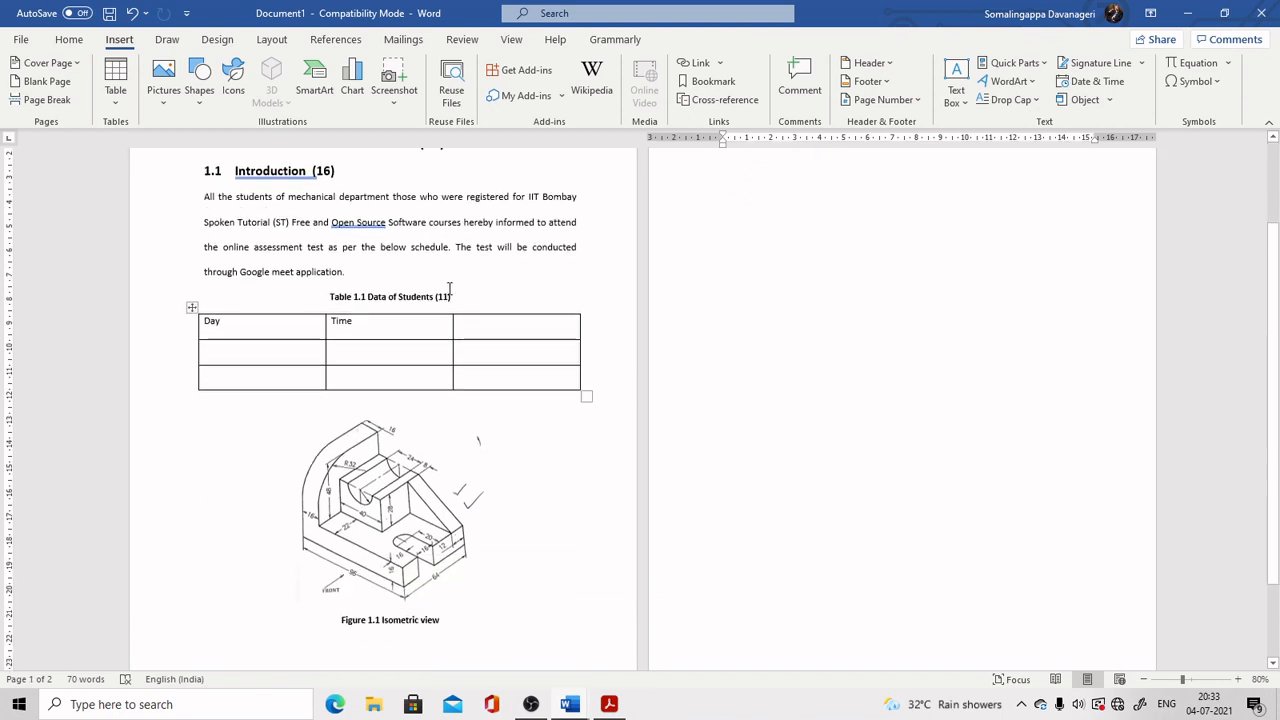
{"action": "scroll", "coordinate": [363, 467], "scroll_direction": "down", "scroll_amount": 2}
{"action": "scroll", "coordinate": [363, 467], "scroll_direction": "up", "scroll_amount": 4}
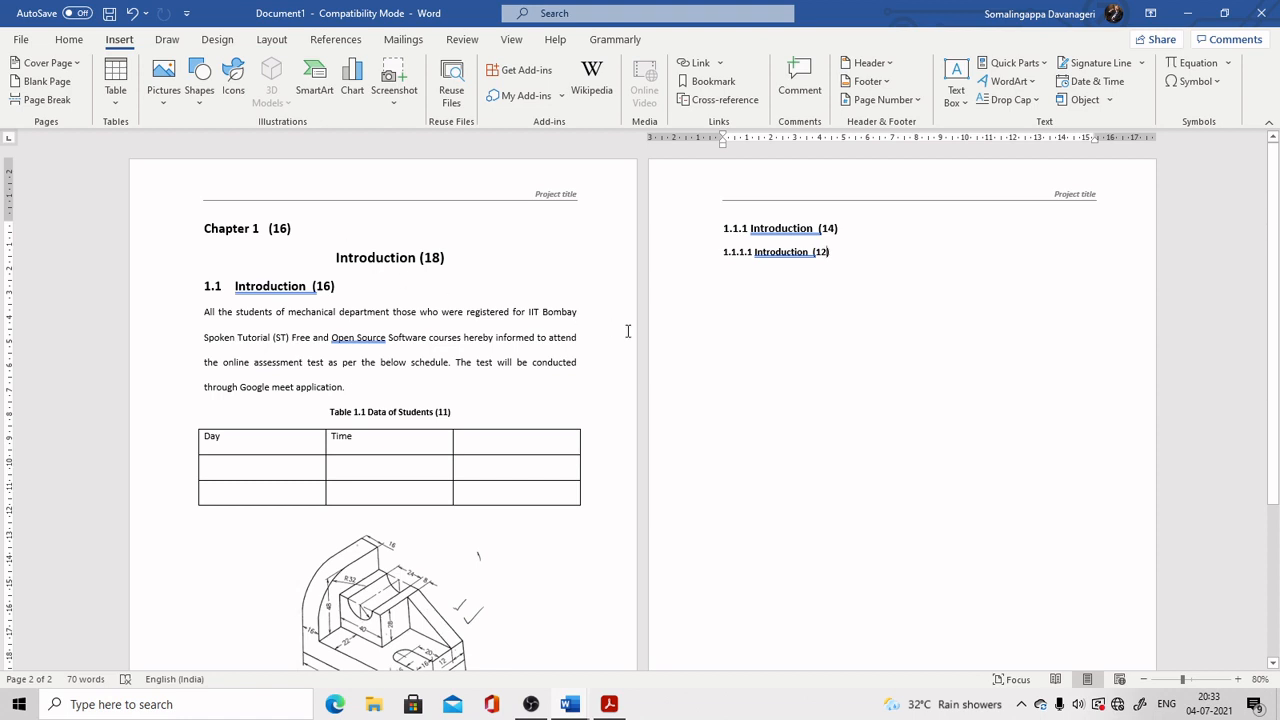
{"action": "scroll", "coordinate": [363, 480], "scroll_direction": "down", "scroll_amount": 2}
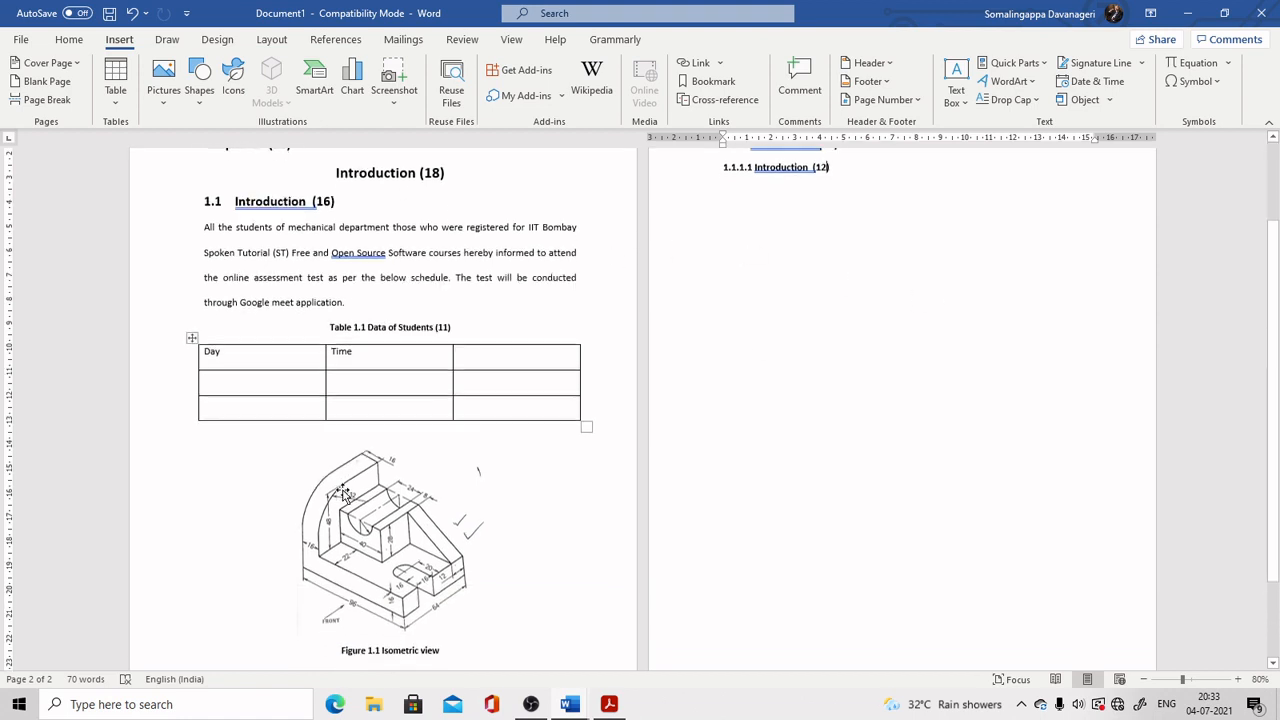
{"action": "mouse_move", "coordinate": [454, 309]}
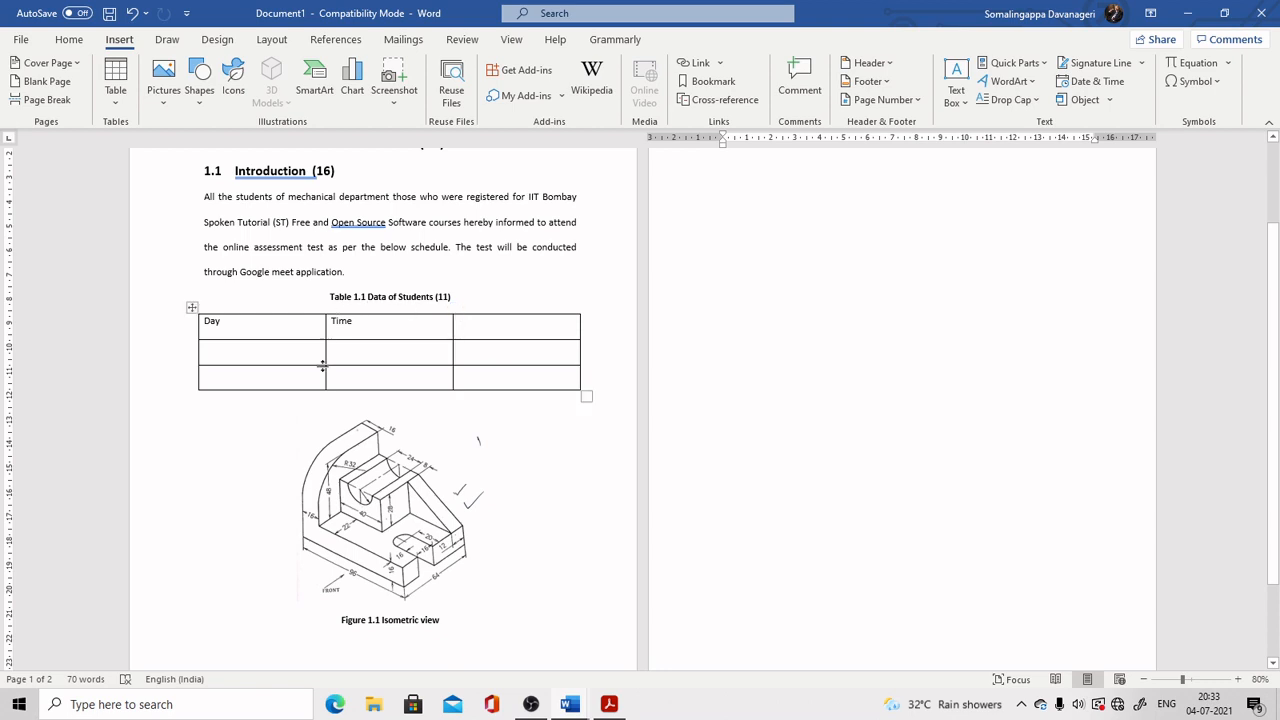
{"action": "scroll", "coordinate": [298, 492], "scroll_direction": "down", "scroll_amount": 2}
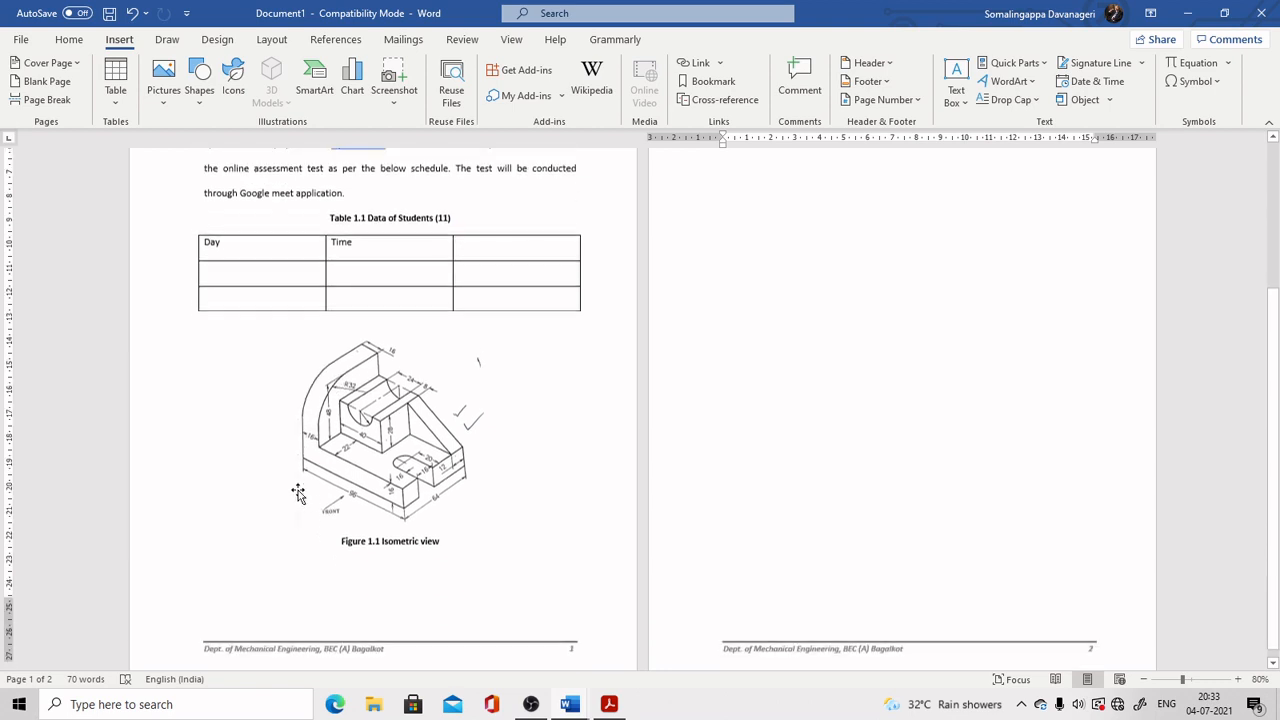
{"action": "left_click", "coordinate": [530, 705]}
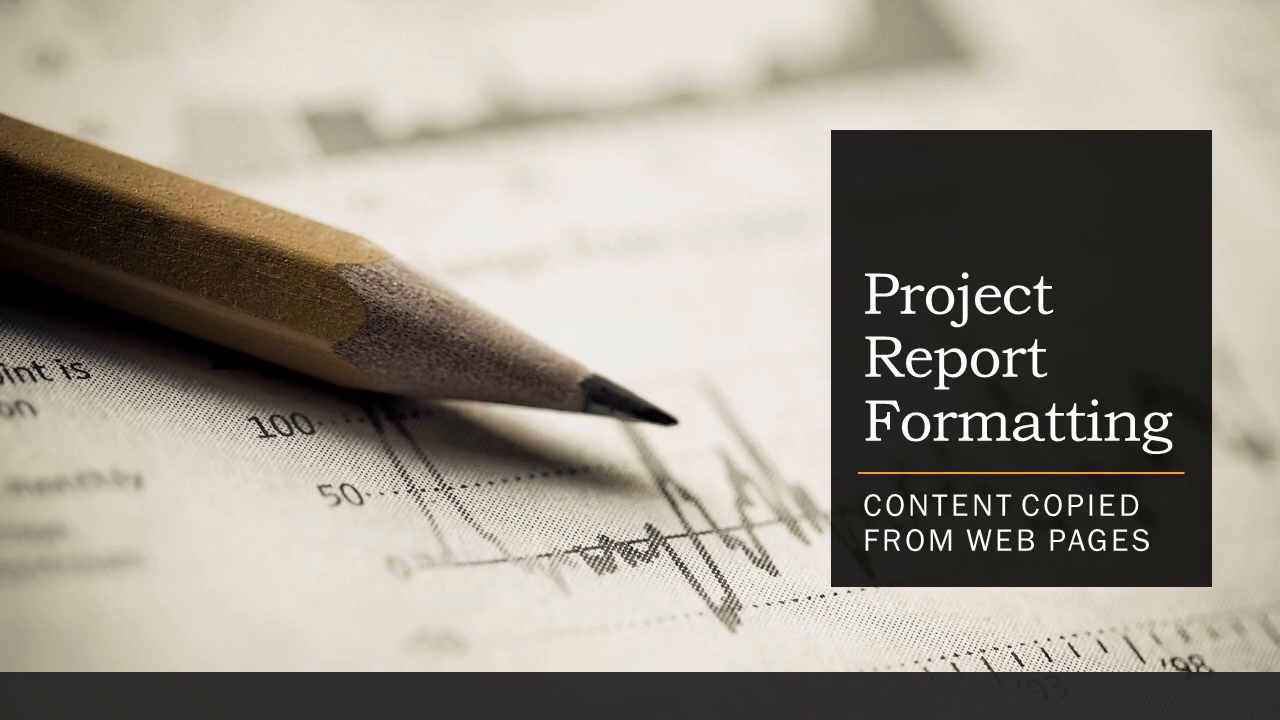
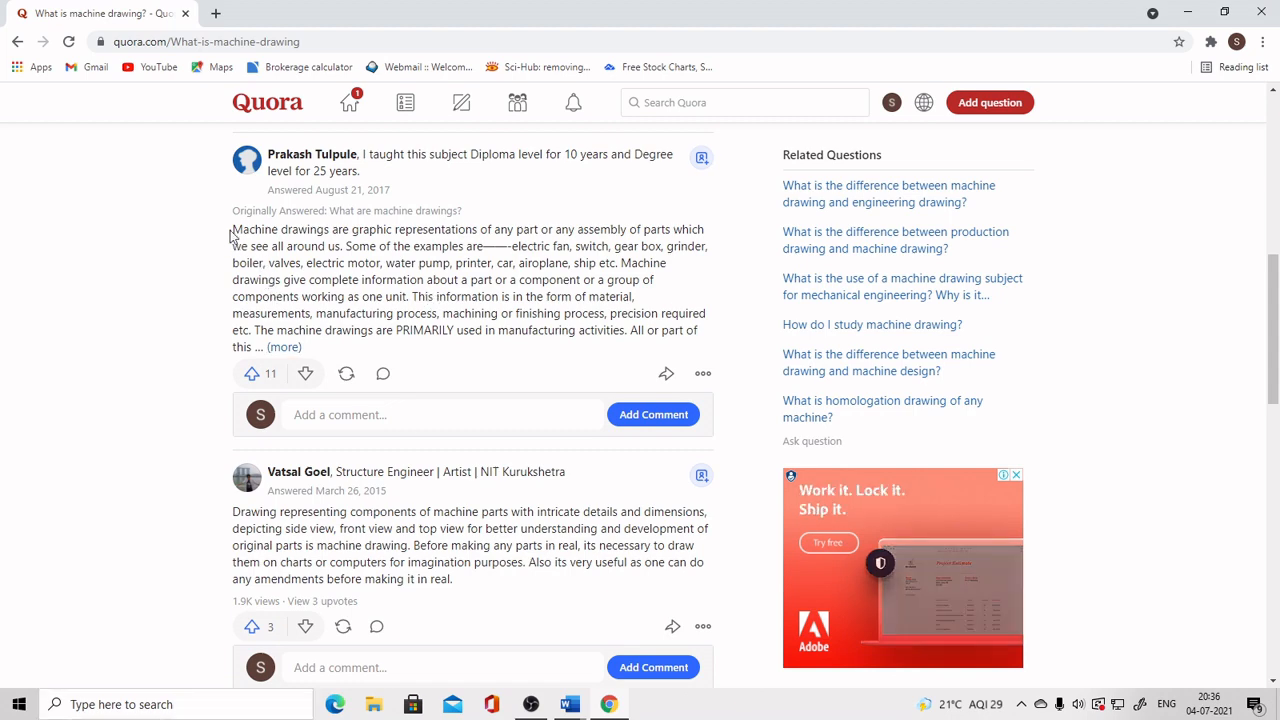
Step: Try selecting the machine drawing answers on Quora and open the question on the use of machine drawing for mechanical engineering
{"action": "left_click_drag", "start_coordinate": [237, 244], "coordinate": [233, 250]}
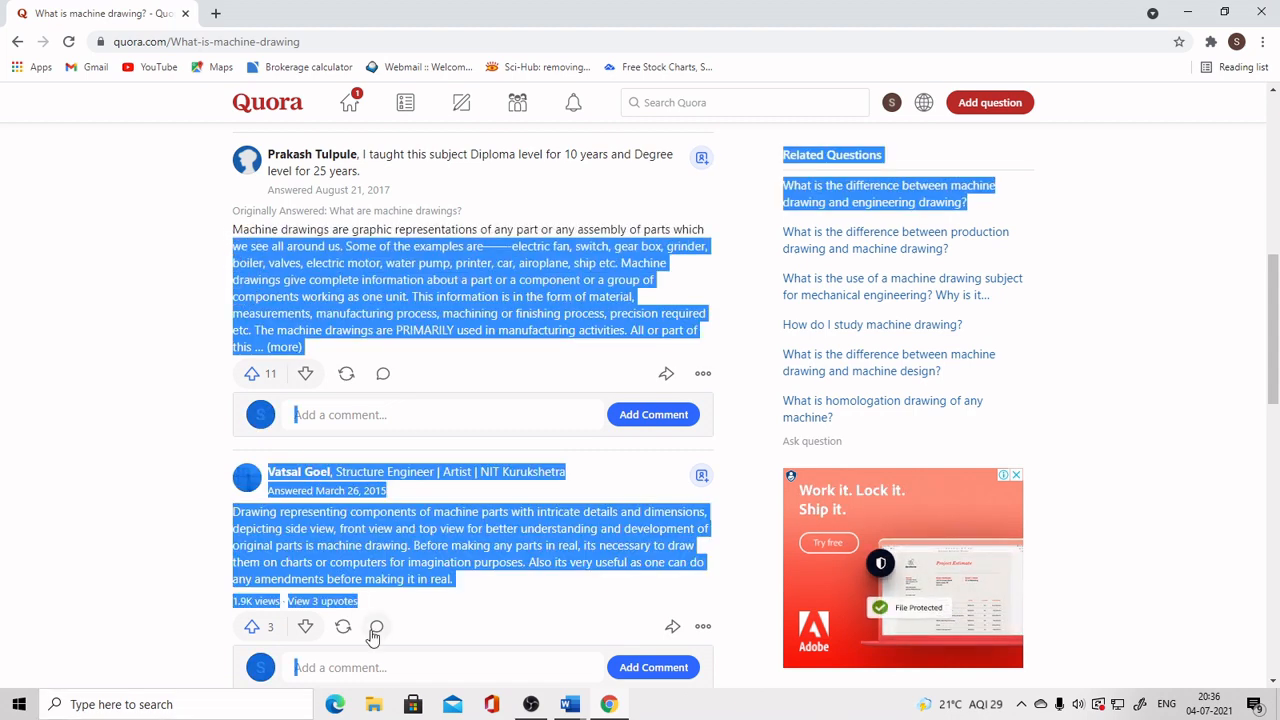
{"action": "scroll", "coordinate": [373, 615], "scroll_direction": "down", "scroll_amount": 9}
{"action": "left_click", "coordinate": [322, 502]}
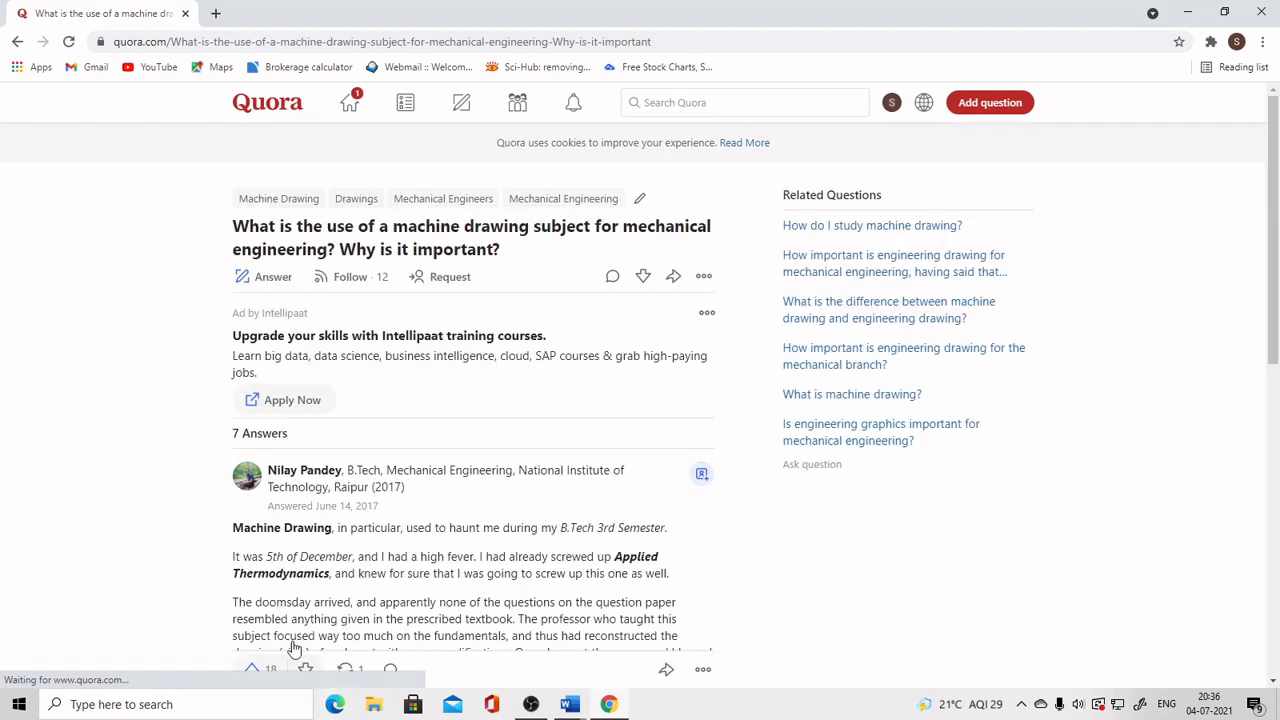
{"action": "scroll", "coordinate": [300, 645], "scroll_direction": "down", "scroll_amount": 3}
{"action": "scroll", "coordinate": [250, 371], "scroll_direction": "up", "scroll_amount": 1}
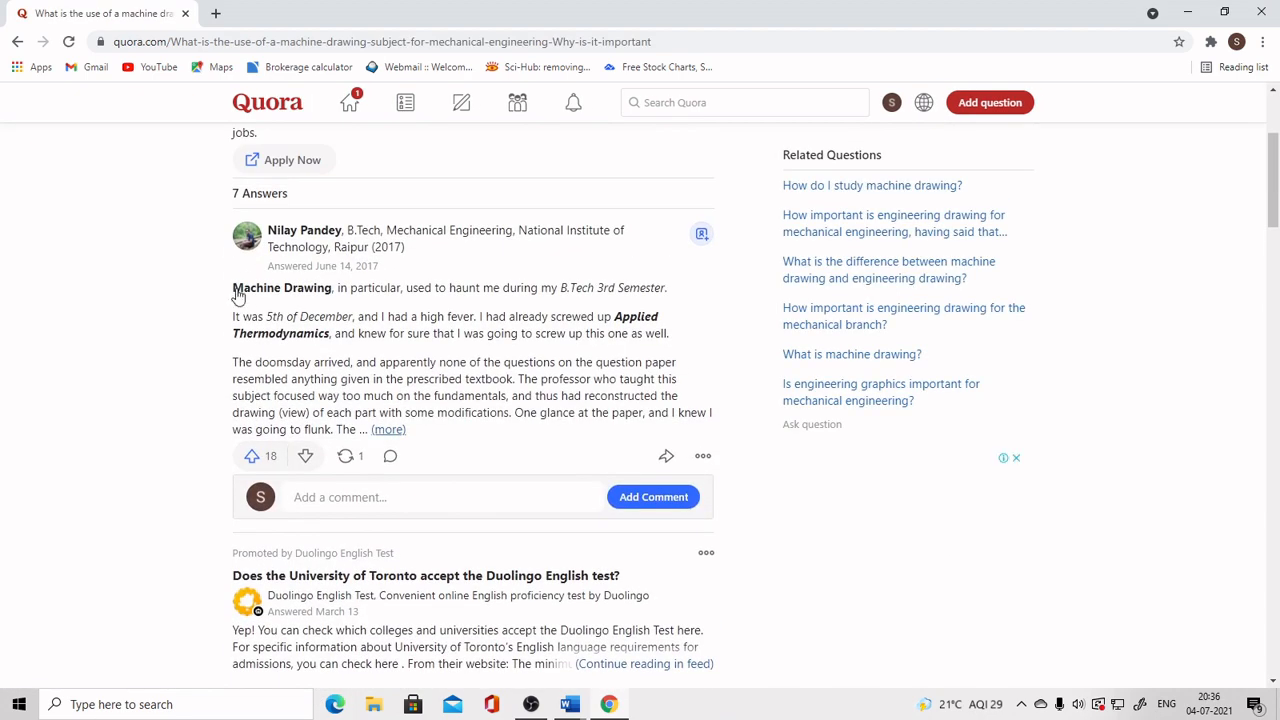
Step: Look through the answers for sample text and open the full promoted answer about the engineering programs at UPES
{"action": "mouse_move", "coordinate": [237, 331]}
{"action": "left_mouse_down"}
{"action": "mouse_move", "coordinate": [350, 360]}
{"action": "mouse_move", "coordinate": [228, 322]}
{"action": "left_mouse_up"}
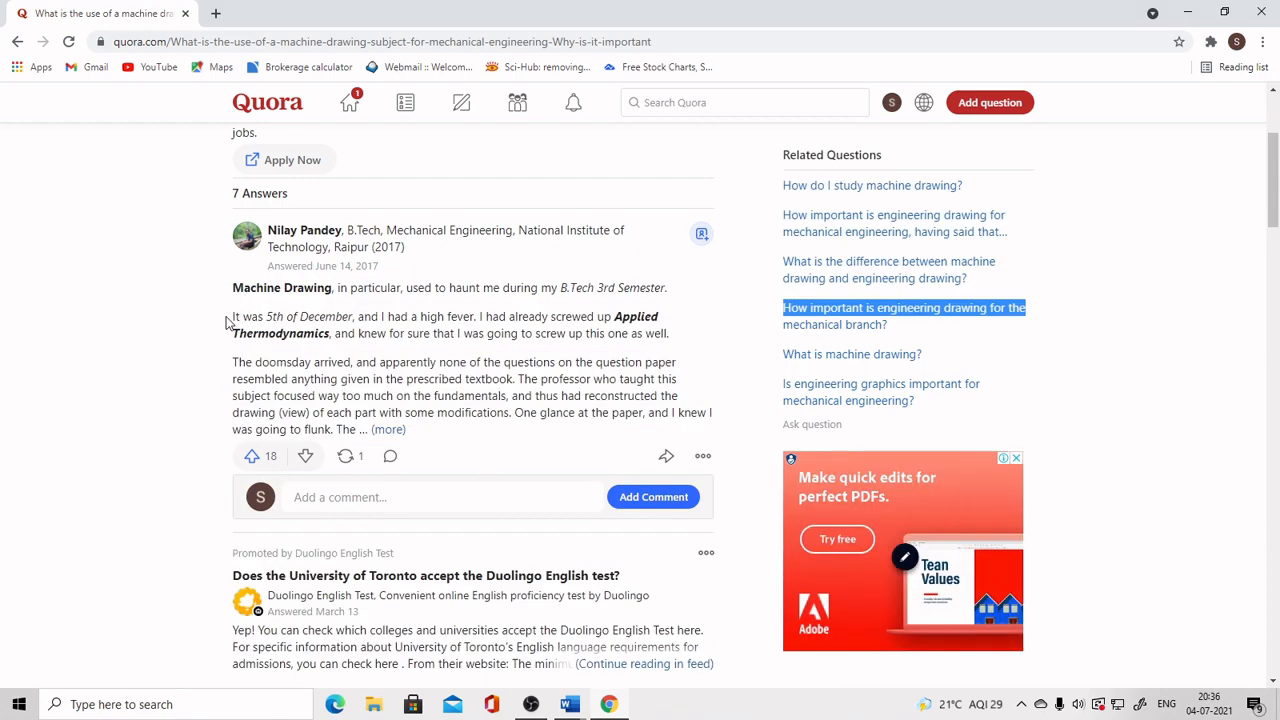
{"action": "scroll", "coordinate": [437, 540], "scroll_direction": "down", "scroll_amount": 5}
{"action": "scroll", "coordinate": [437, 540], "scroll_direction": "up", "scroll_amount": 2}
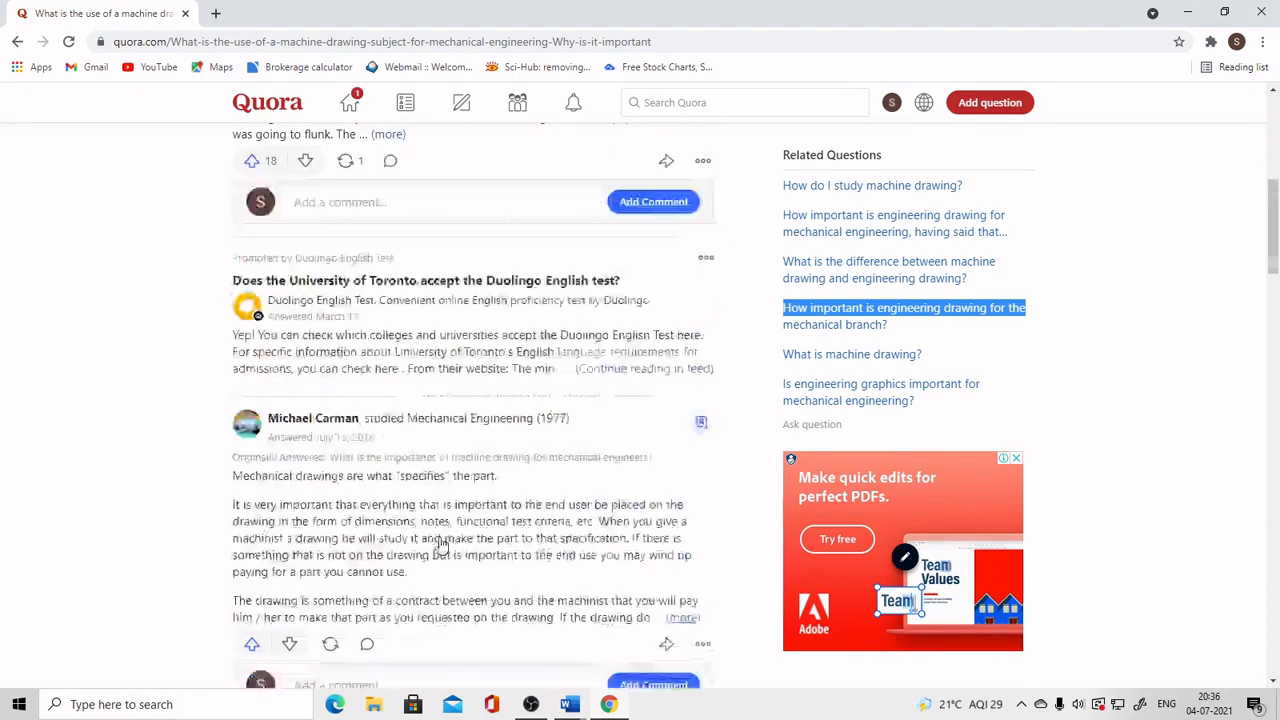
{"action": "scroll", "coordinate": [437, 540], "scroll_direction": "down", "scroll_amount": 4}
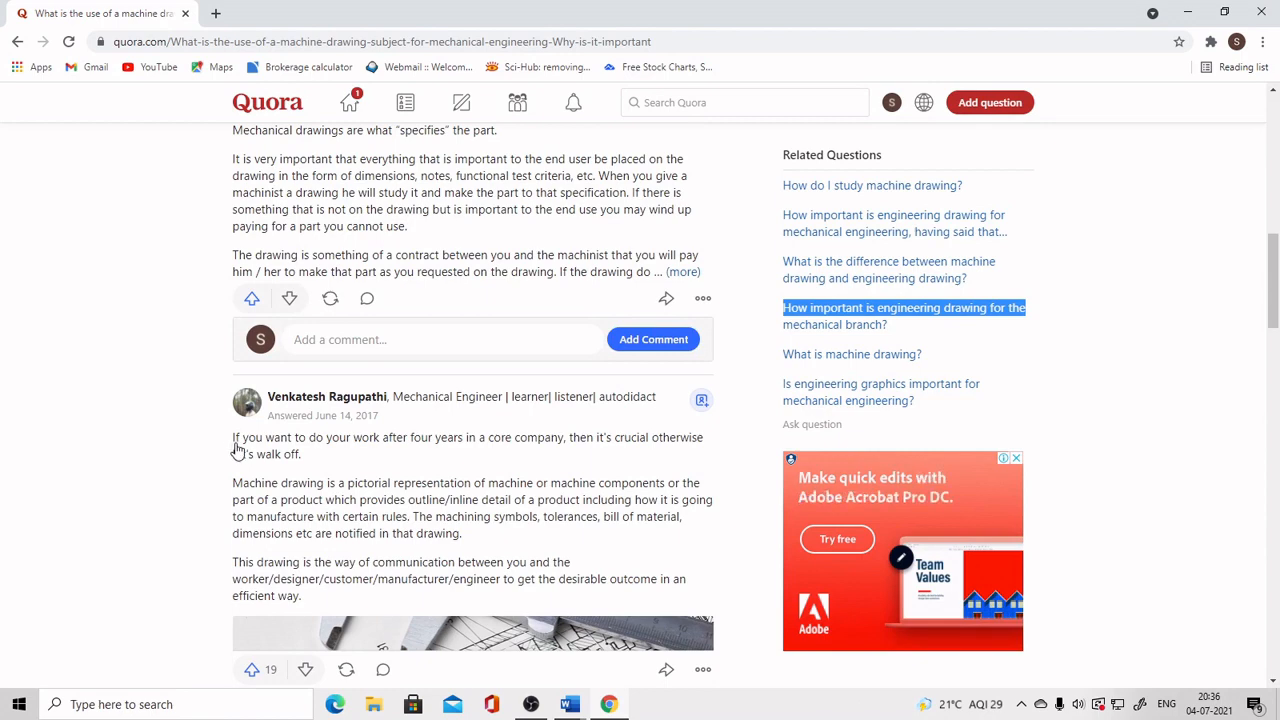
{"action": "scroll", "coordinate": [293, 507], "scroll_direction": "down", "scroll_amount": 5}
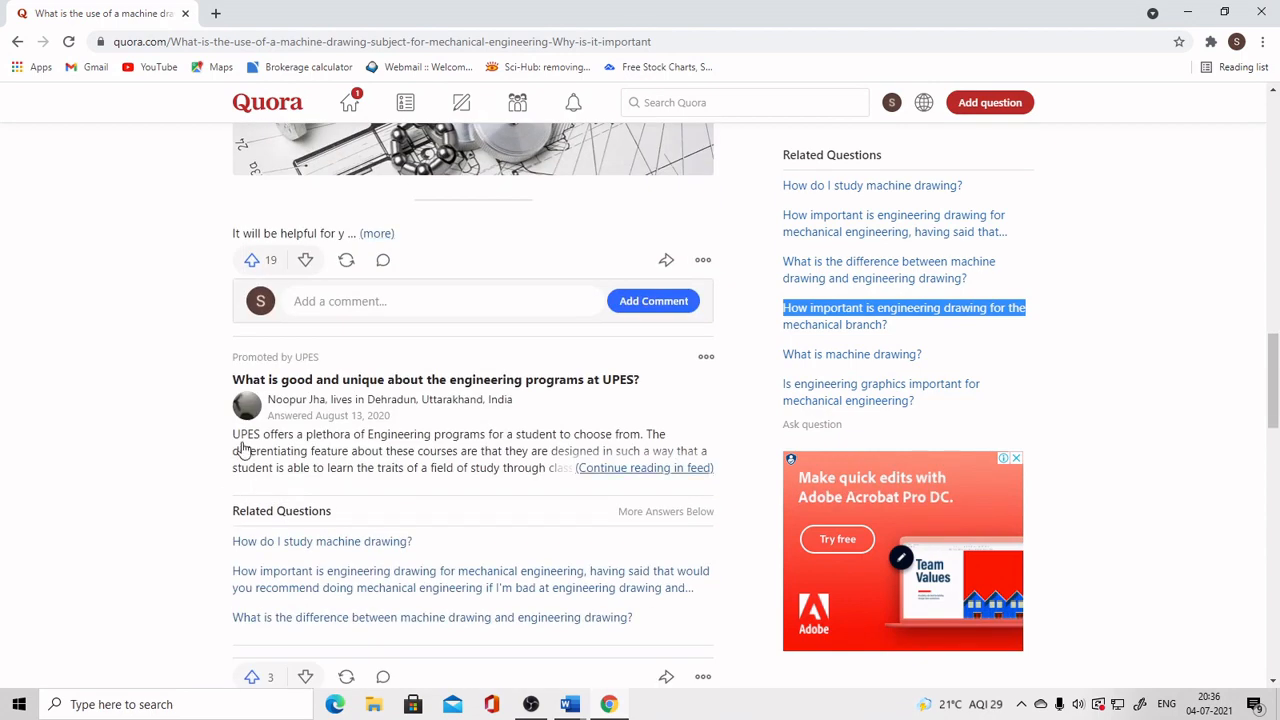
{"action": "left_click_drag", "start_coordinate": [232, 440], "coordinate": [582, 481]}
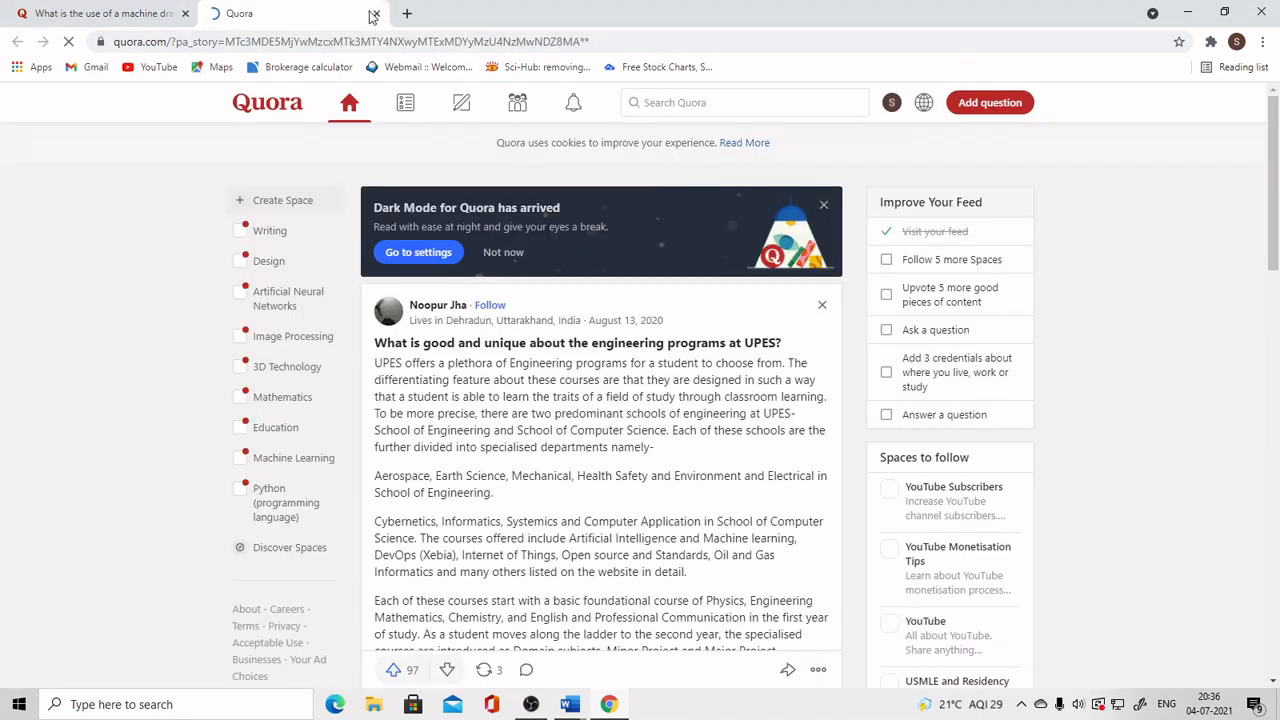
Step: Copy the paragraphs of the UPES engineering programs answer and dismiss the site's notification request
{"action": "left_click_drag", "start_coordinate": [375, 364], "coordinate": [738, 412]}
{"action": "scroll", "coordinate": [550, 480], "scroll_direction": "down", "scroll_amount": 3}
{"action": "scroll", "coordinate": [604, 485], "scroll_direction": "down", "scroll_amount": 2}
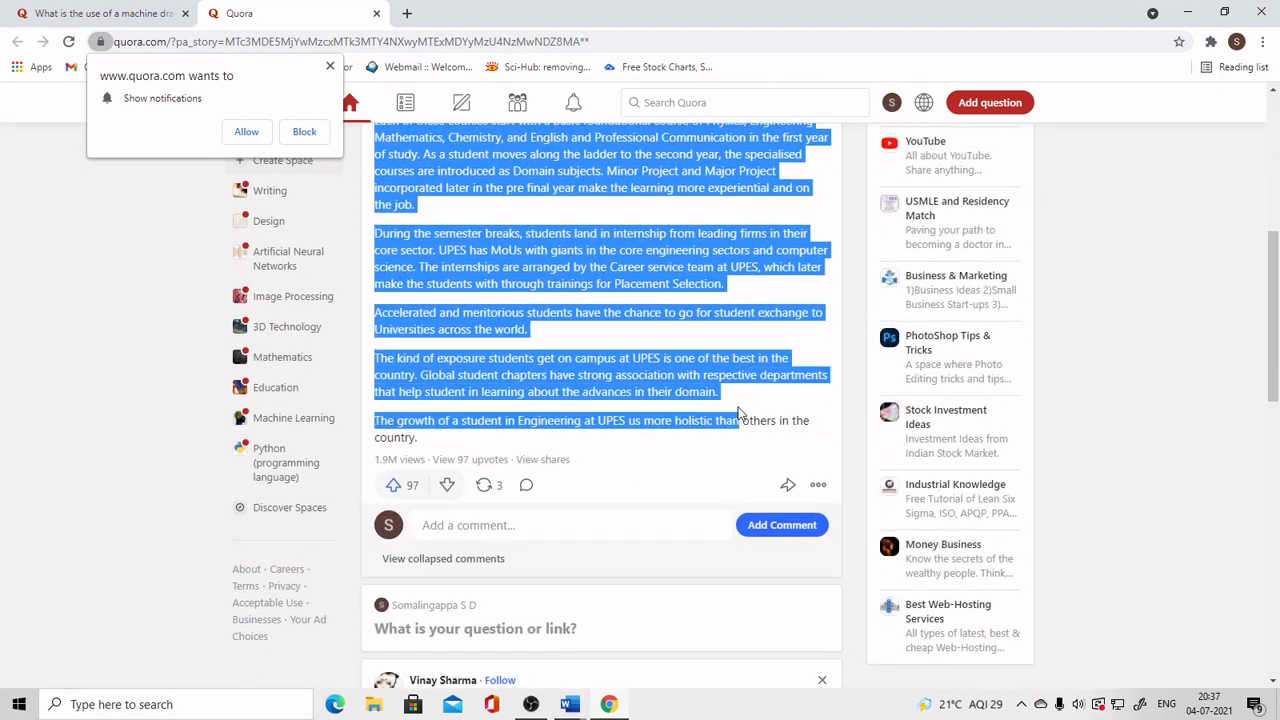
{"action": "right_click", "coordinate": [593, 400]}
{"action": "left_click", "coordinate": [622, 416]}
{"action": "left_click", "coordinate": [329, 66]}
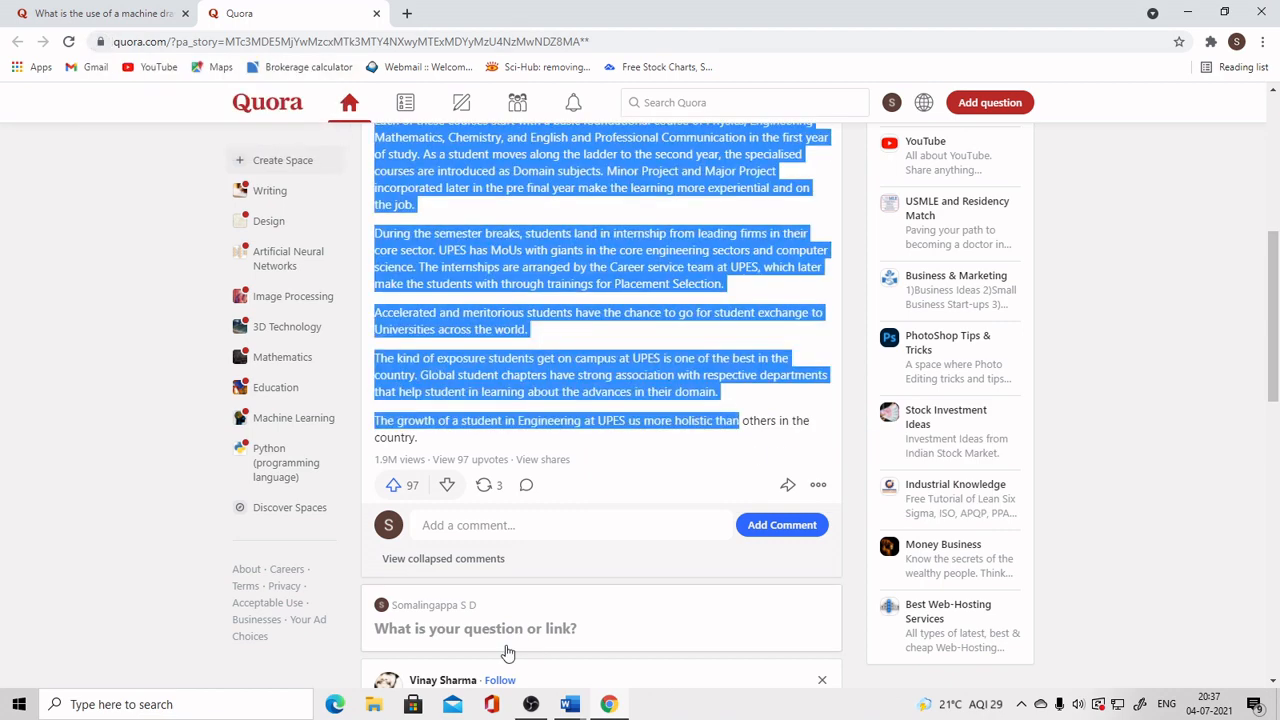
Step: Switch to Document1 in Word and paste the copied UPES text on an unnumbered line below the 1.1.1 Introduction (14) heading
{"action": "mouse_move", "coordinate": [568, 704]}
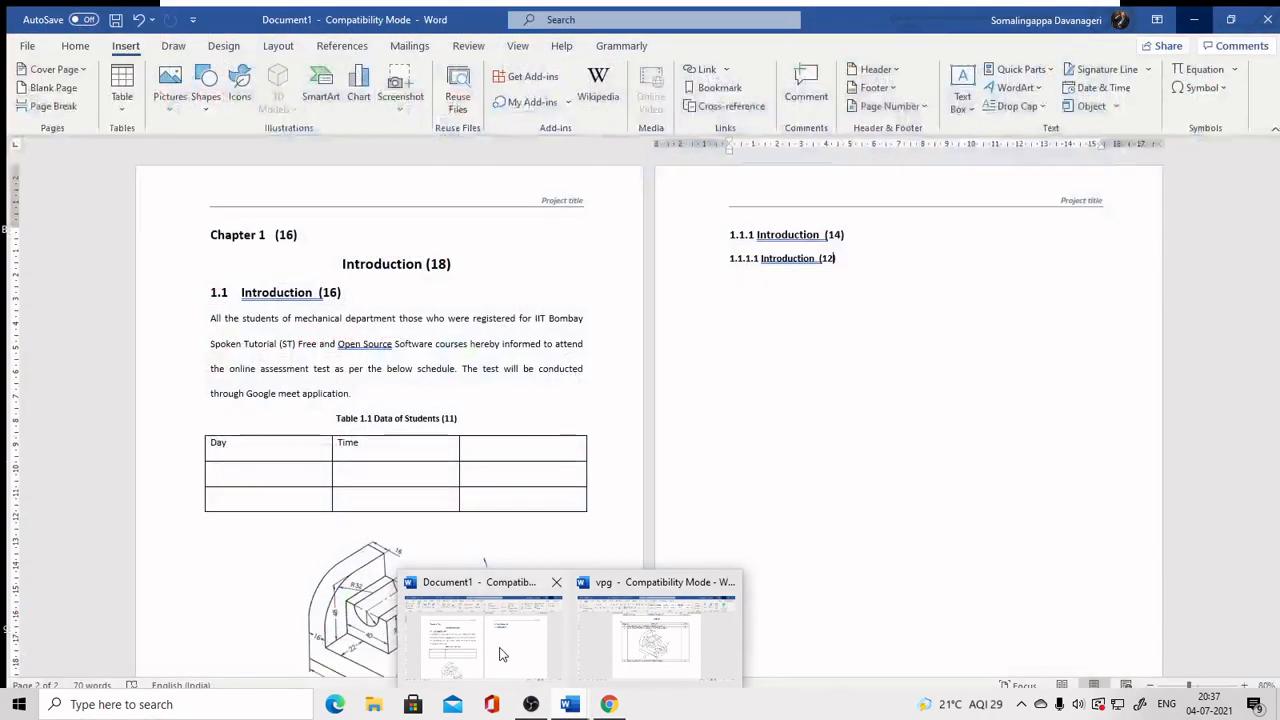
{"action": "left_click", "coordinate": [500, 650]}
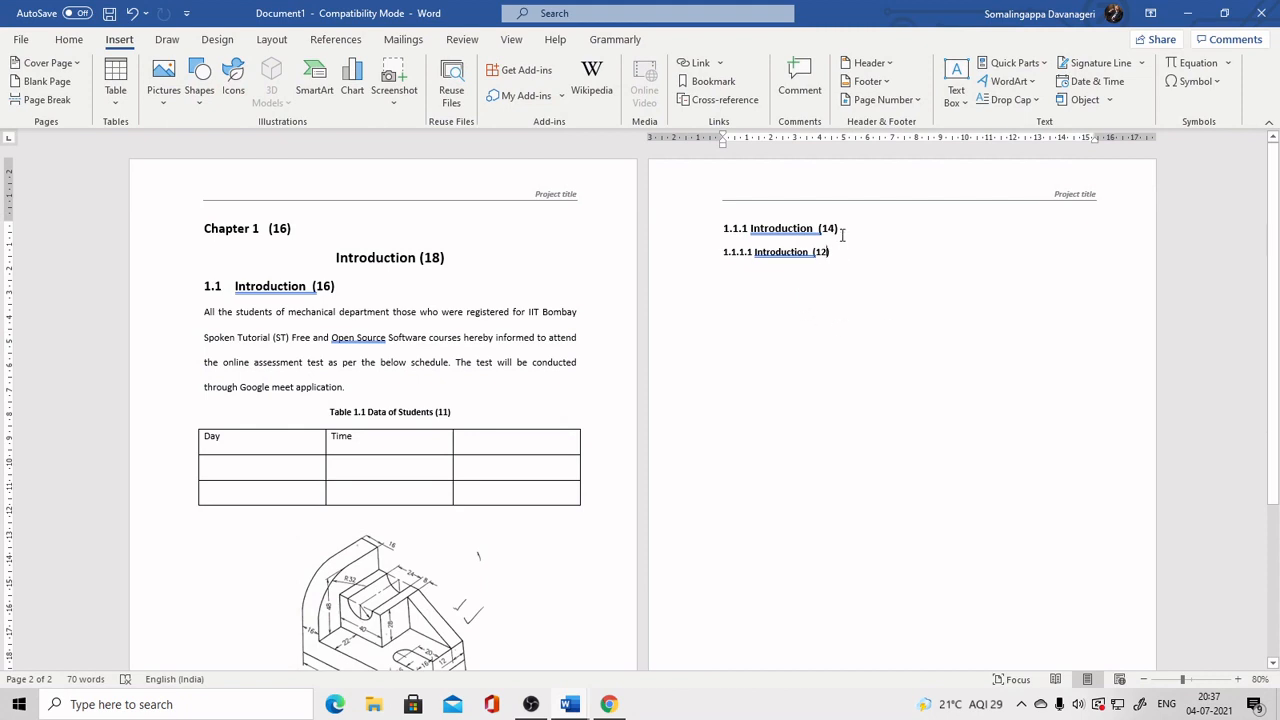
{"action": "key", "text": "Return"}
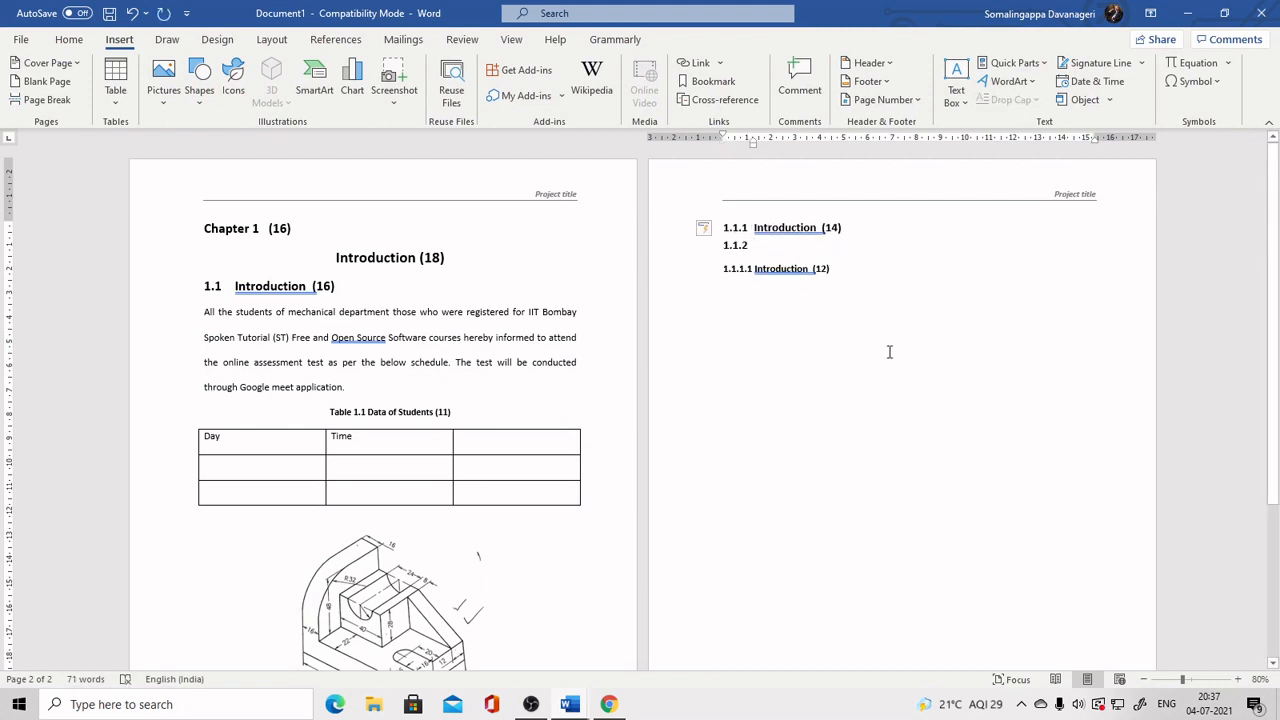
{"action": "key", "text": "BackSpace"}
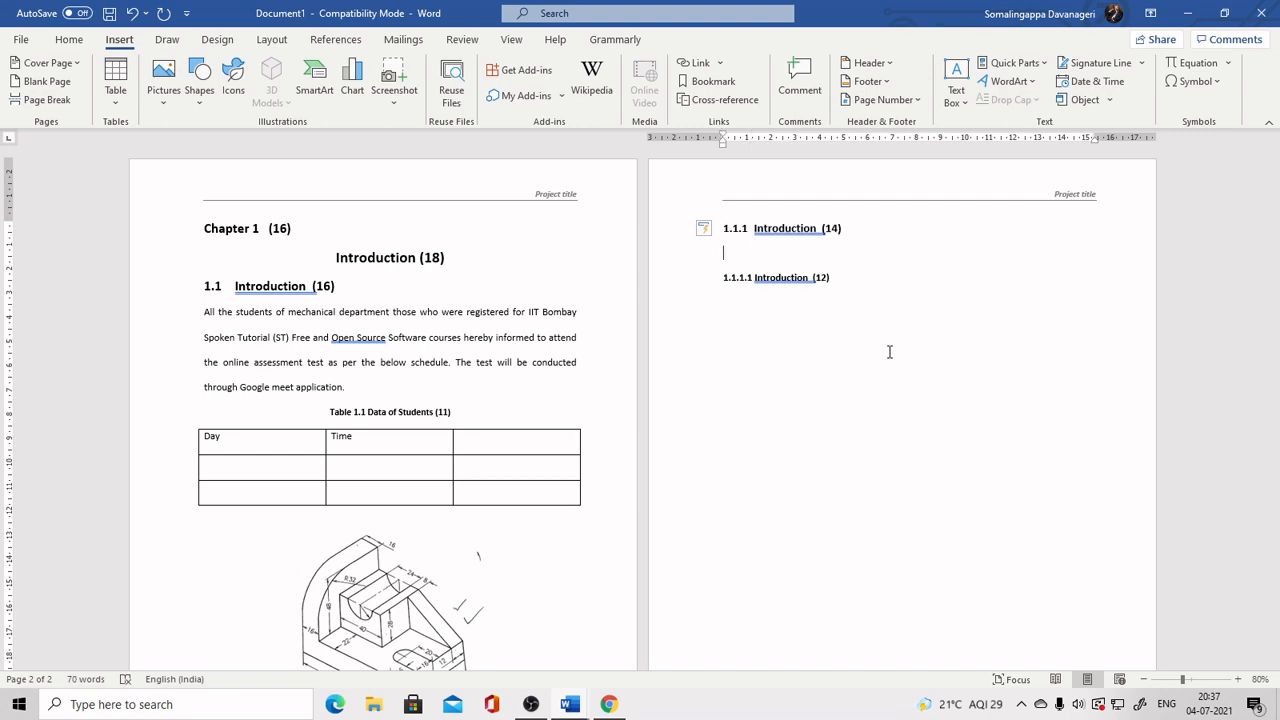
{"action": "key", "text": "ctrl+v"}
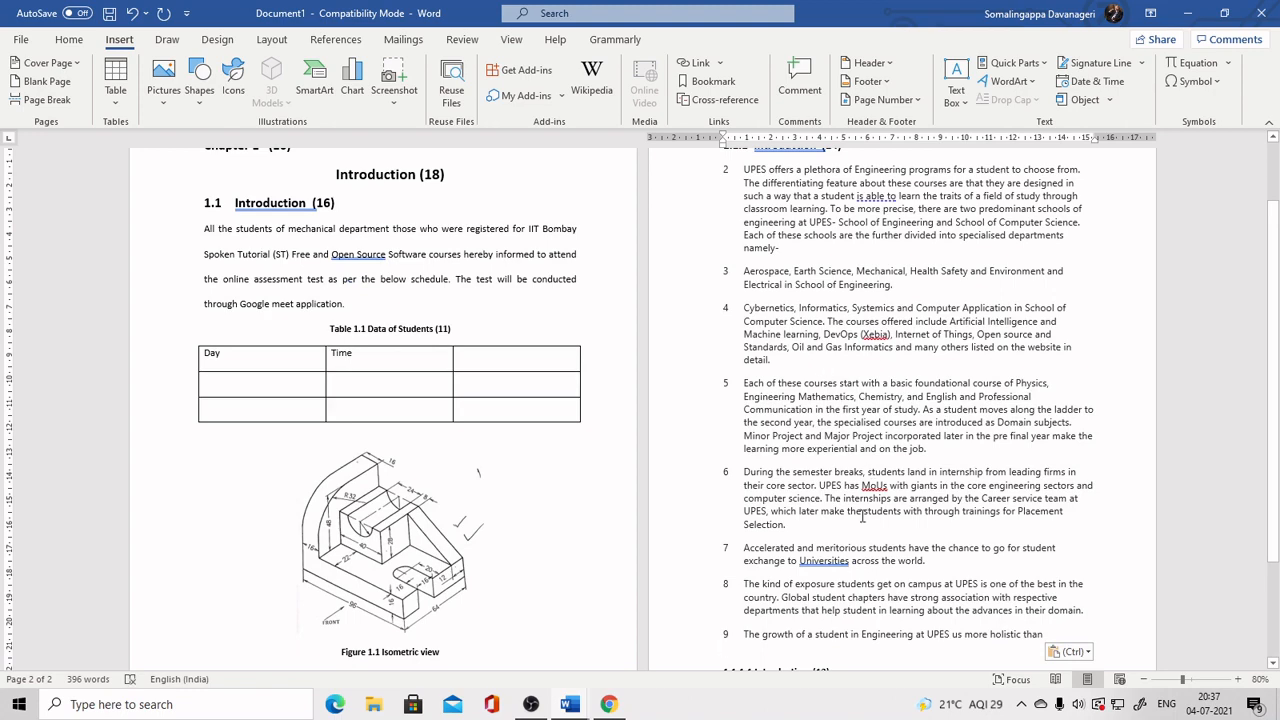
Step: Justify all the pasted UPES paragraphs under the 1.1.1 heading
{"action": "scroll", "coordinate": [841, 553], "scroll_direction": "up", "scroll_amount": 1}
{"action": "scroll", "coordinate": [768, 535], "scroll_direction": "down", "scroll_amount": 3}
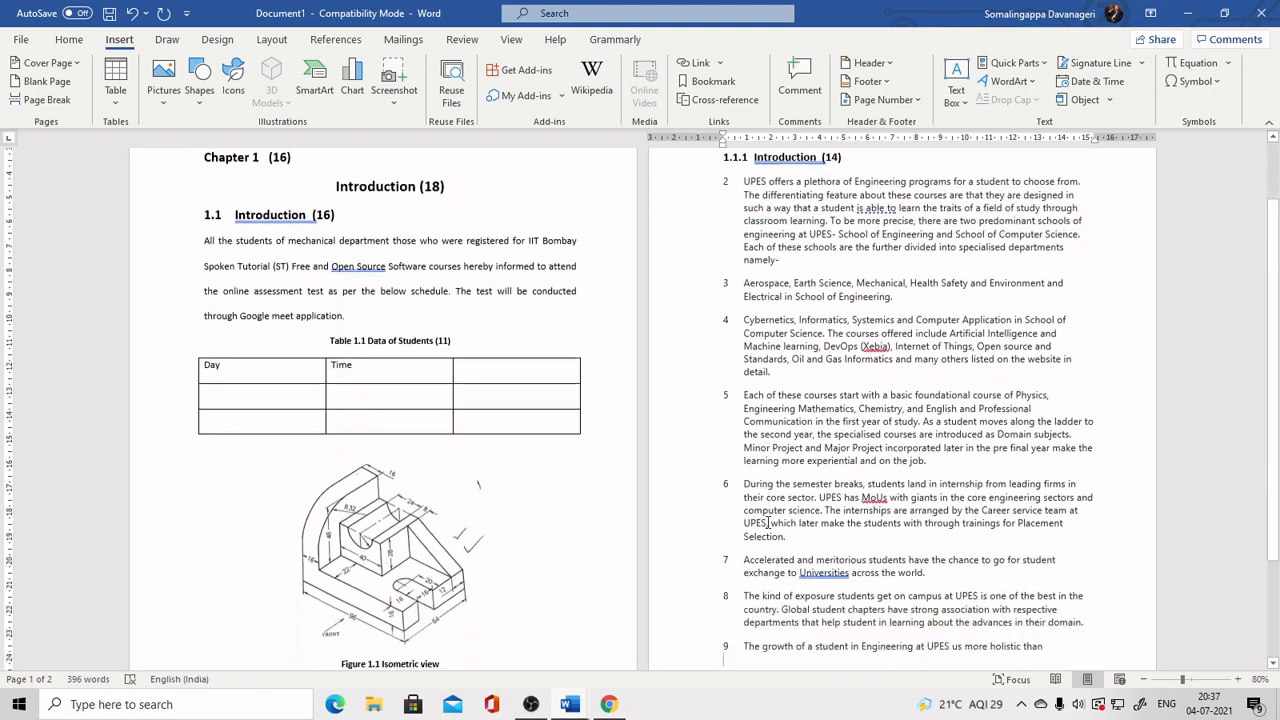
{"action": "scroll", "coordinate": [768, 535], "scroll_direction": "down", "scroll_amount": 1}
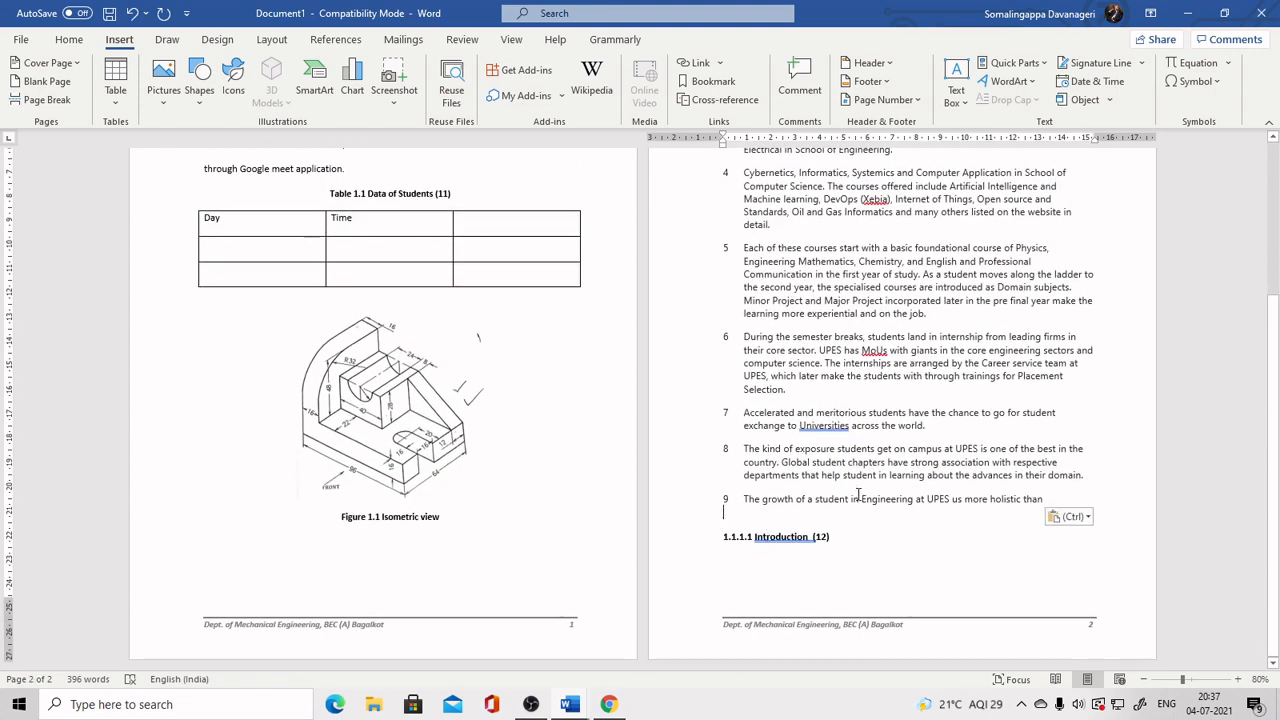
{"action": "scroll", "coordinate": [770, 500], "scroll_direction": "up", "scroll_amount": 5}
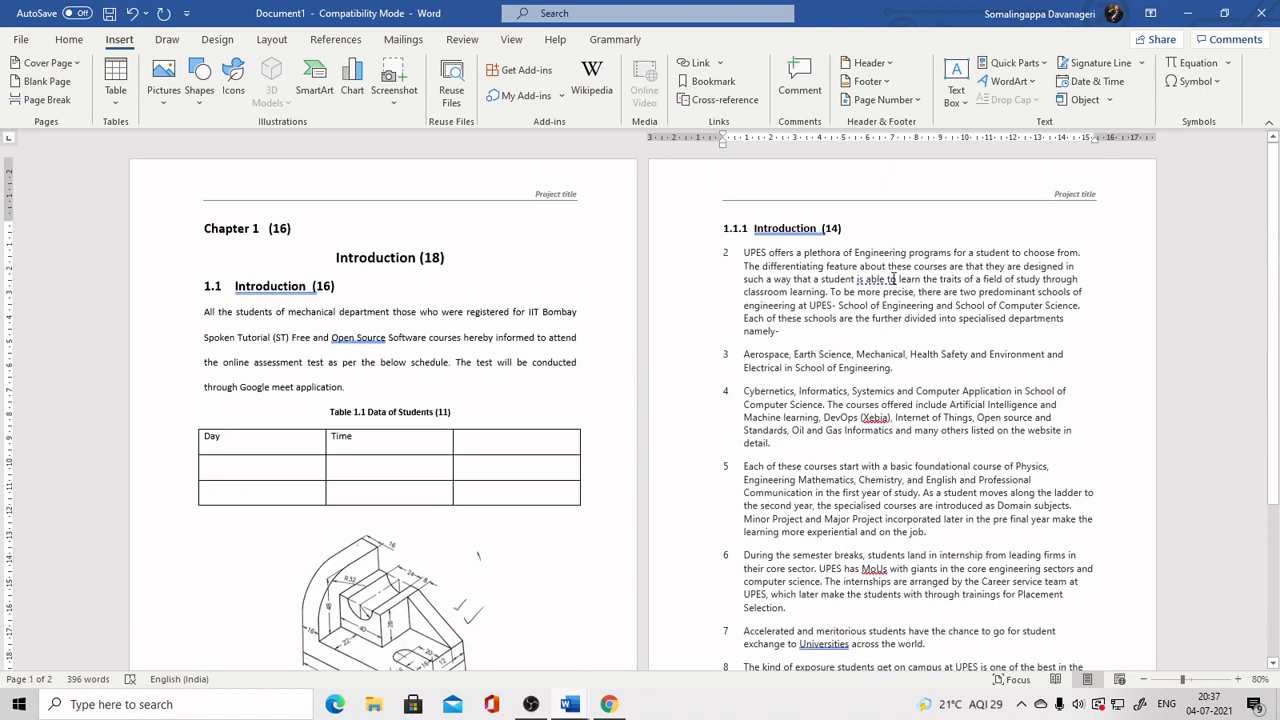
{"action": "left_click", "coordinate": [939, 312]}
{"action": "left_click_drag", "start_coordinate": [740, 250], "coordinate": [1057, 574]}
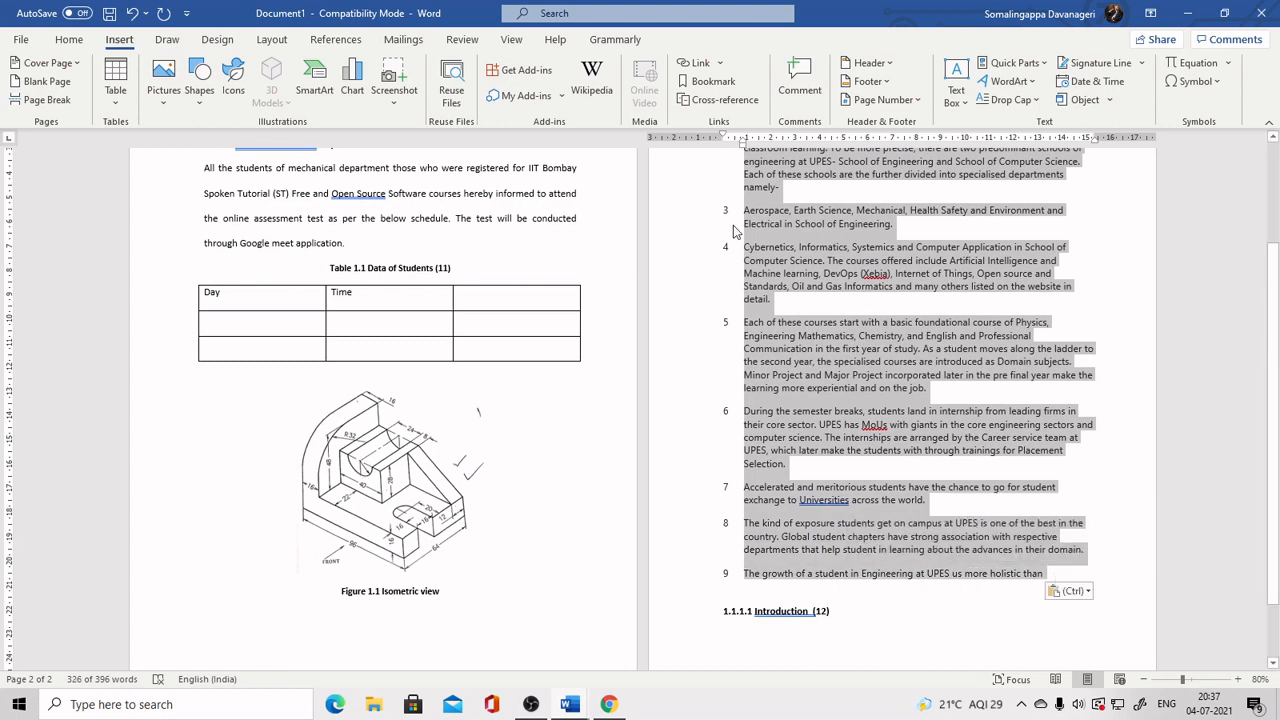
{"action": "left_click", "coordinate": [68, 40]}
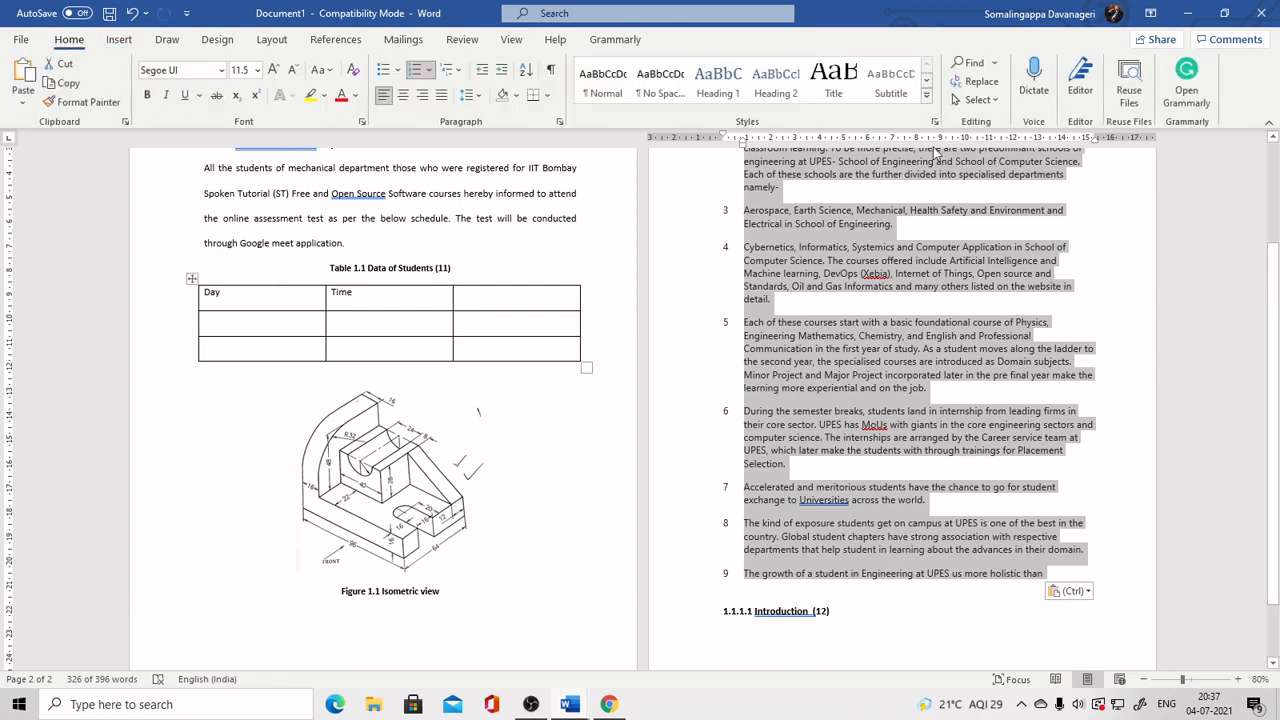
{"action": "left_click", "coordinate": [441, 94]}
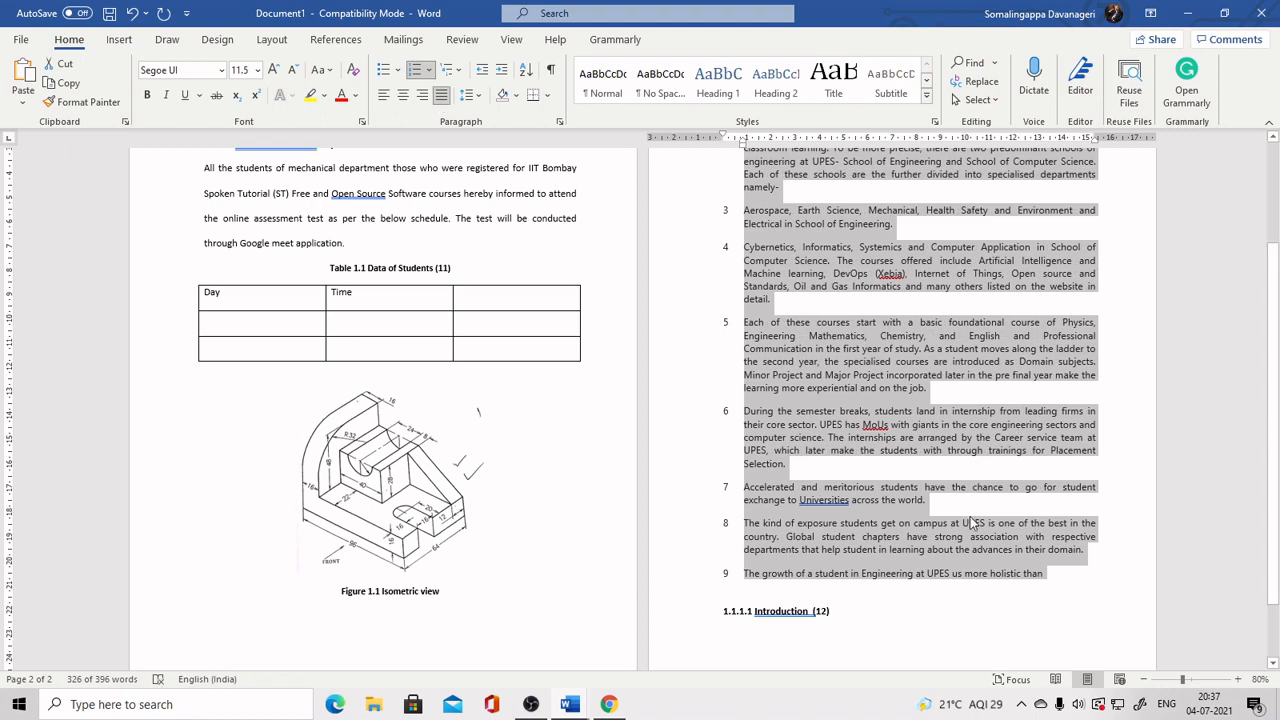
Step: Set the pasted paragraphs to Calibri (Body), size 12, and widen their line spacing to match the section 1.1 body text
{"action": "scroll", "coordinate": [970, 522], "scroll_direction": "up", "scroll_amount": 1}
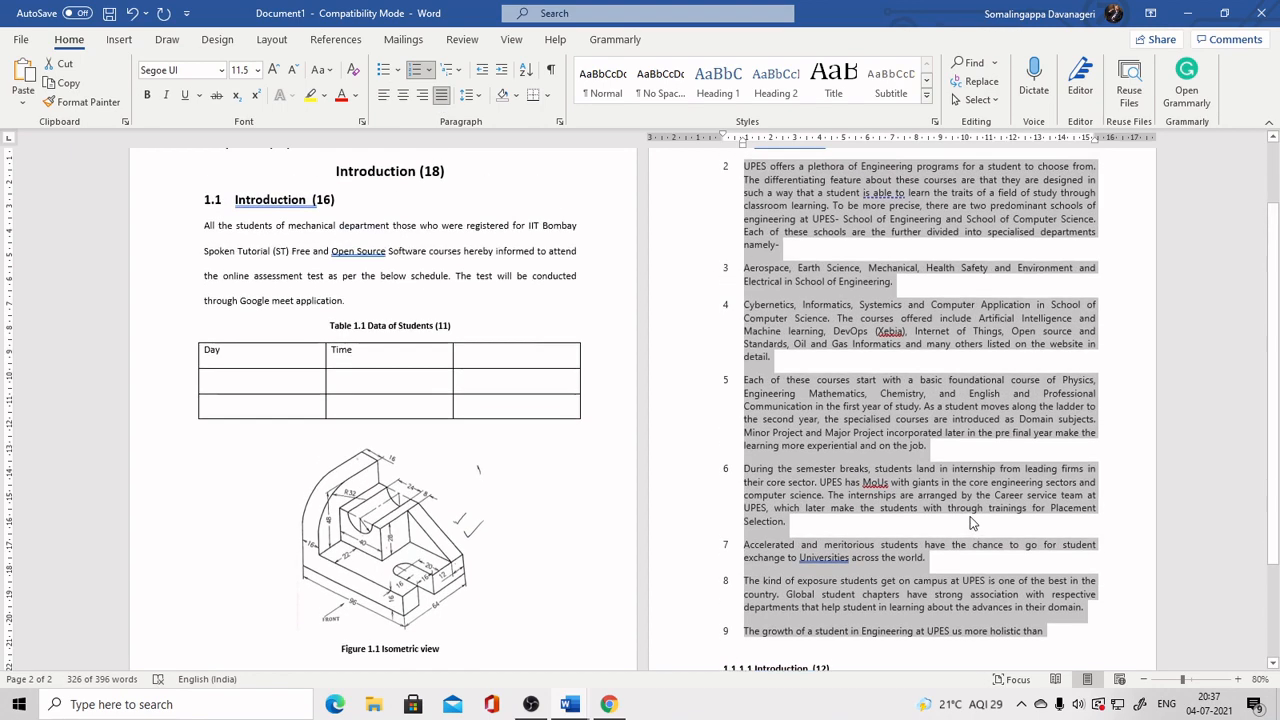
{"action": "left_click", "coordinate": [221, 70]}
{"action": "left_click", "coordinate": [203, 137]}
{"action": "left_click", "coordinate": [257, 70]}
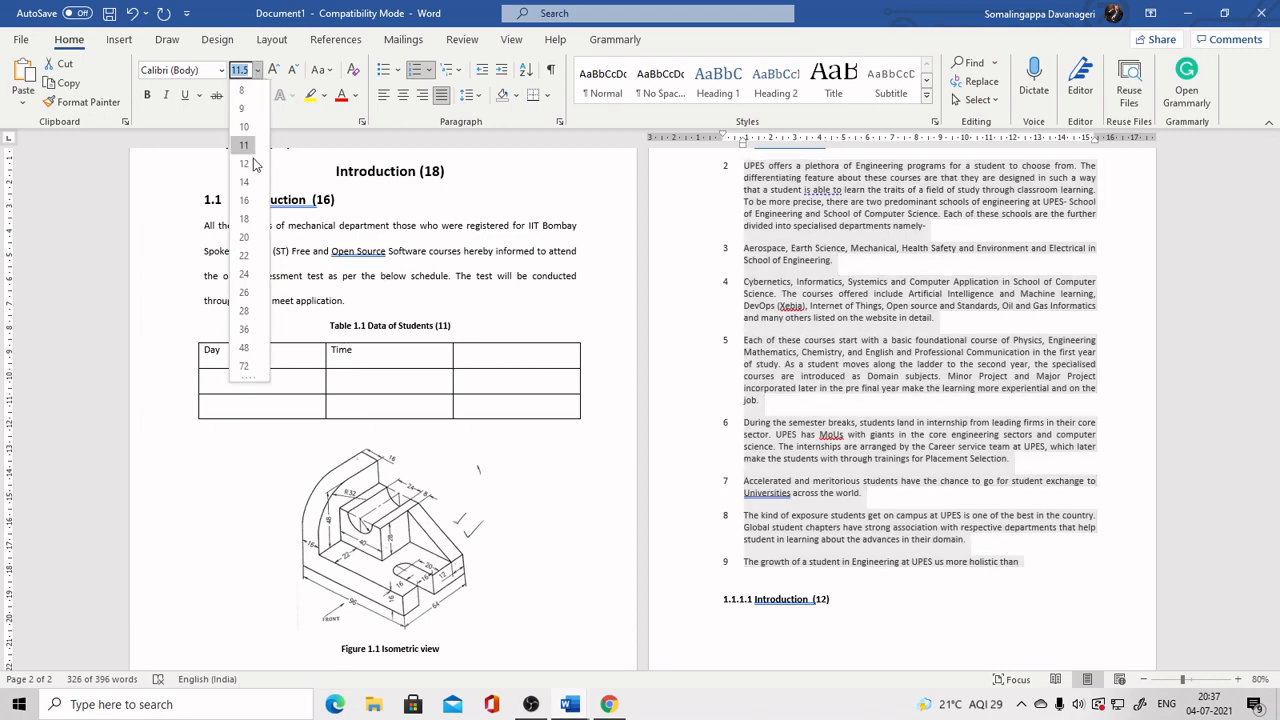
{"action": "left_click", "coordinate": [244, 164]}
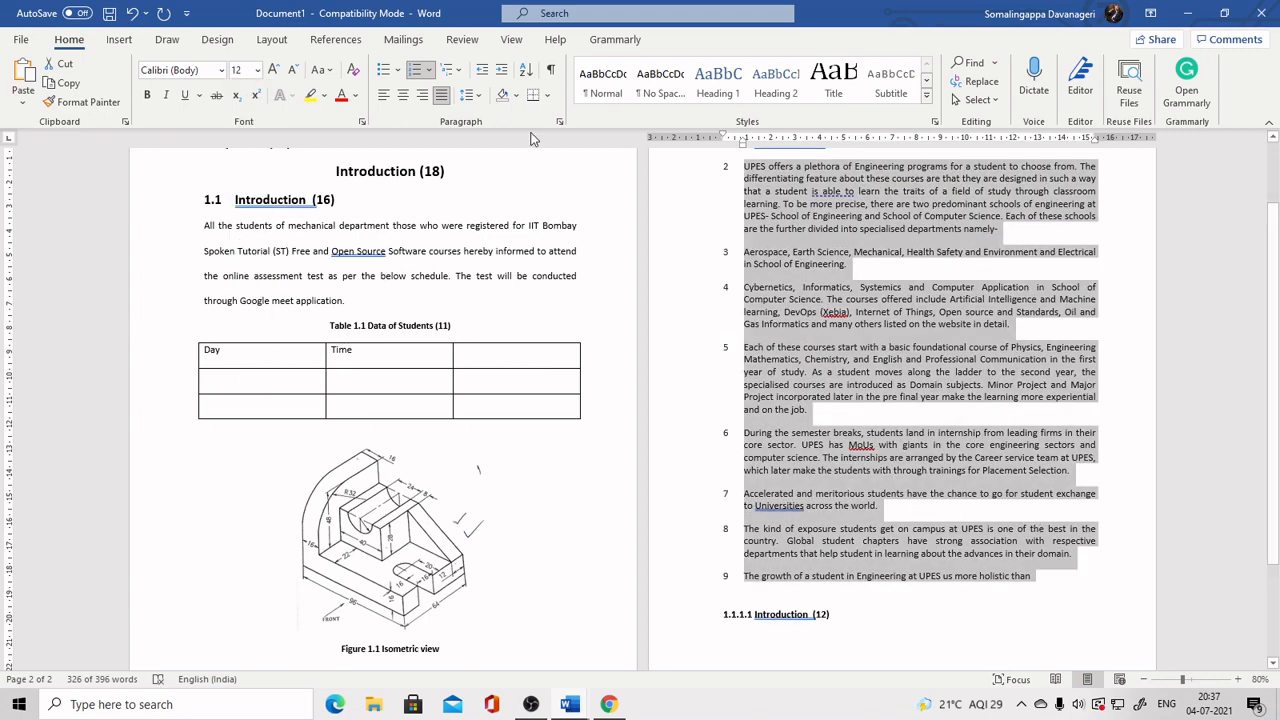
{"action": "left_click", "coordinate": [468, 95]}
{"action": "left_click", "coordinate": [509, 185]}
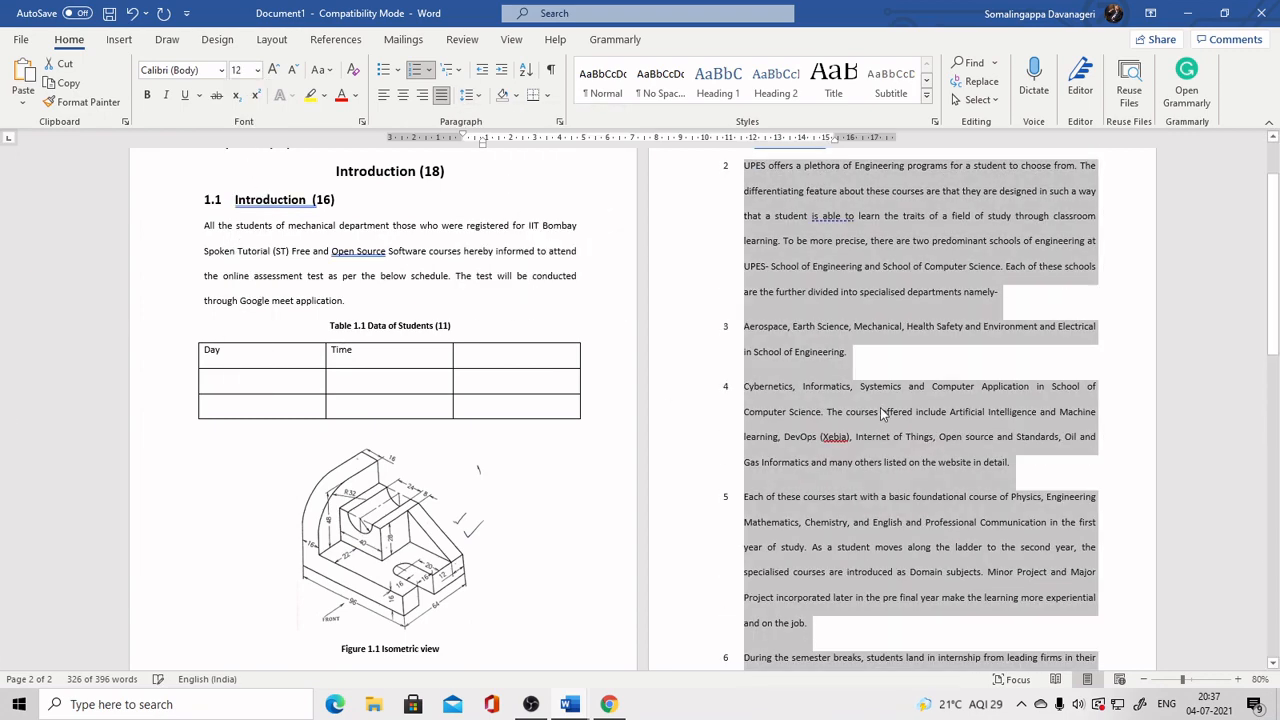
Step: Remove the automatic list number and the indent from the first pasted paragraph, beginning "UPES offers a plethora"
{"action": "scroll", "coordinate": [878, 539], "scroll_direction": "up", "scroll_amount": 2}
{"action": "left_click", "coordinate": [741, 258]}
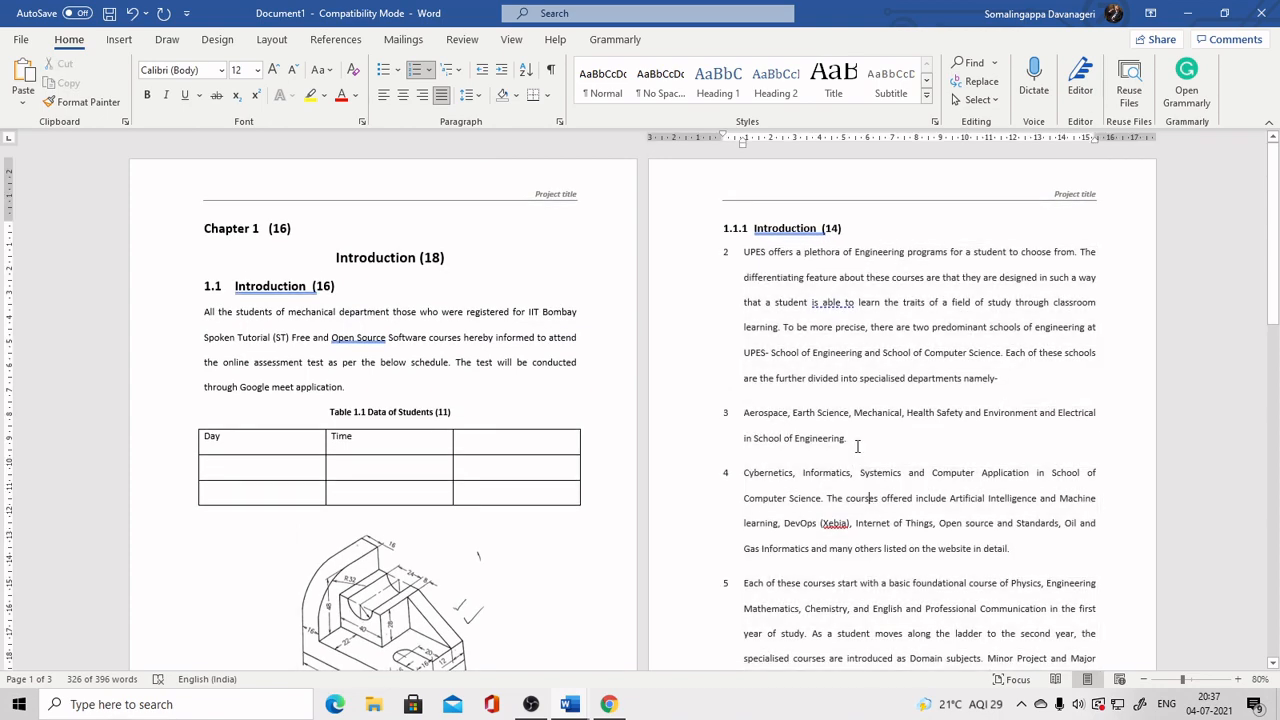
{"action": "scroll", "coordinate": [727, 543], "scroll_direction": "down", "scroll_amount": 10}
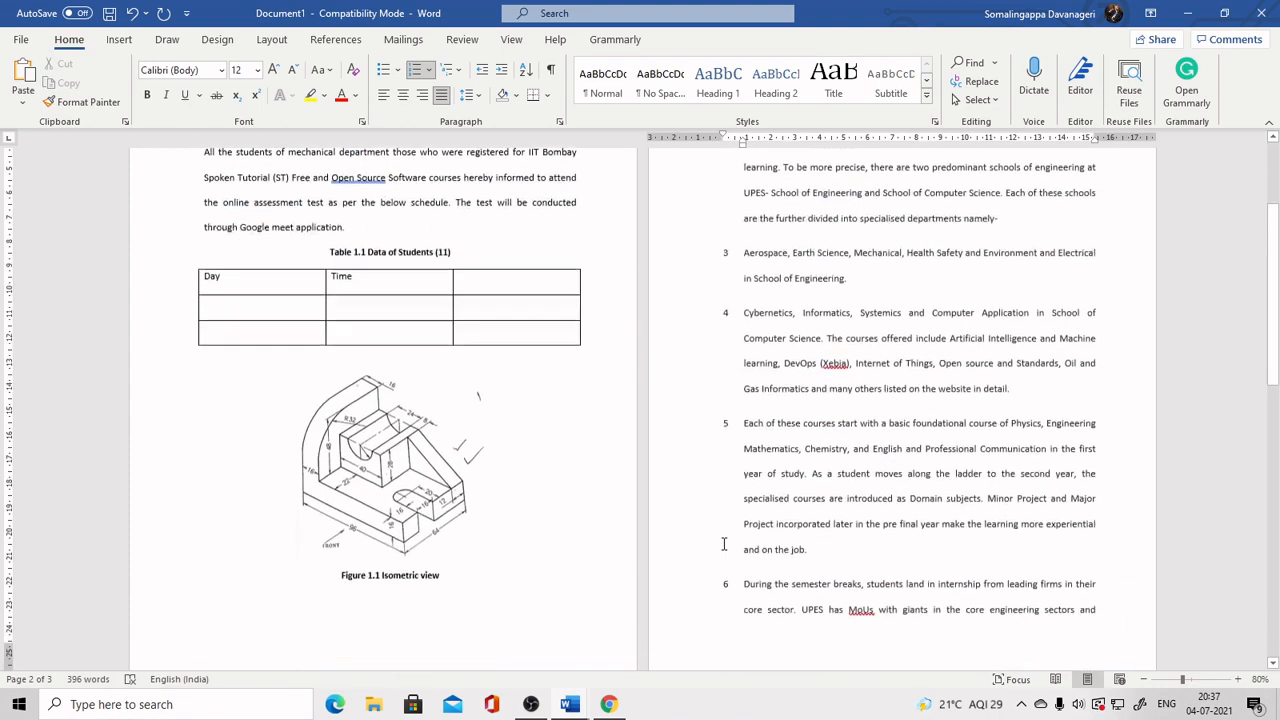
{"action": "scroll", "coordinate": [719, 547], "scroll_direction": "down", "scroll_amount": 4}
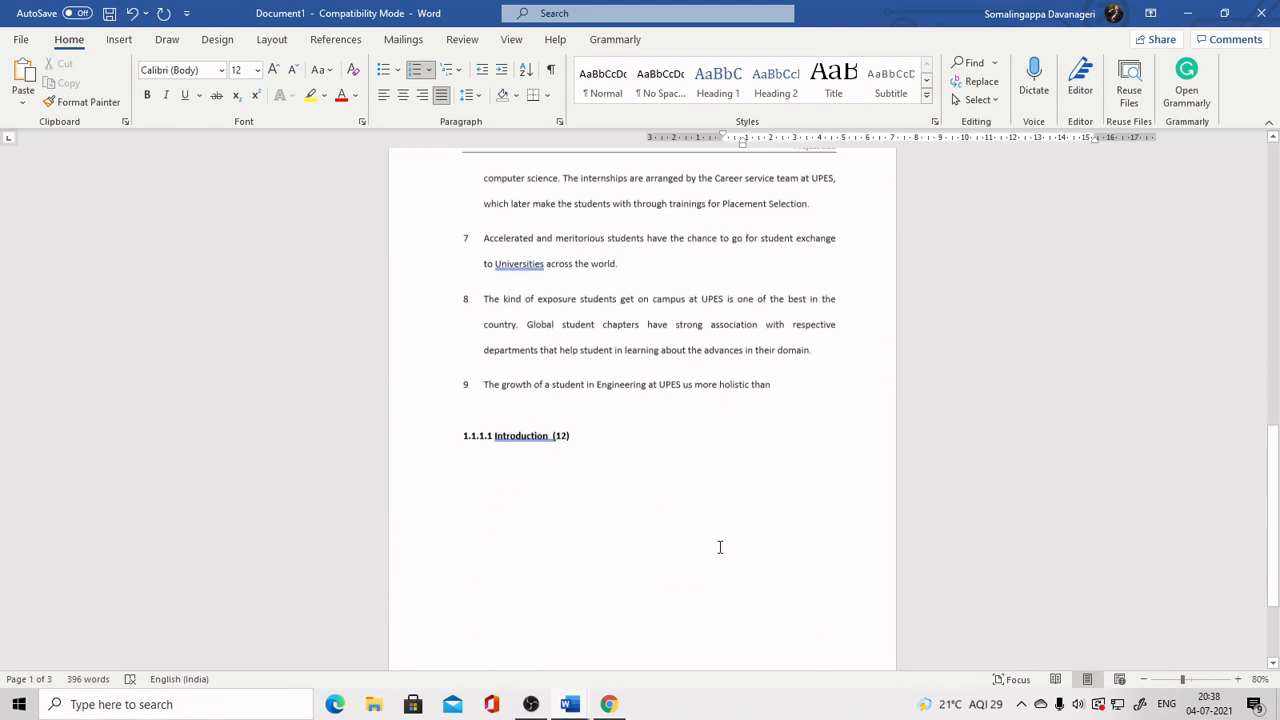
{"action": "scroll", "coordinate": [715, 547], "scroll_direction": "up", "scroll_amount": 12}
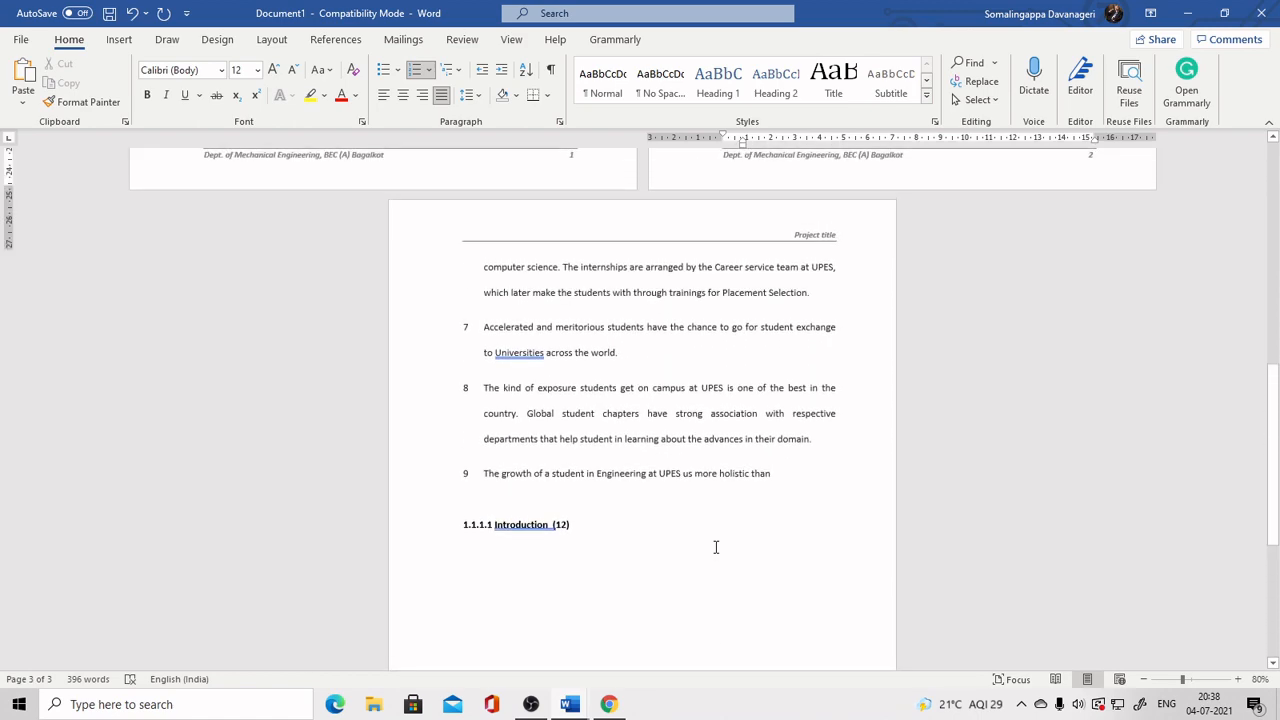
{"action": "scroll", "coordinate": [715, 547], "scroll_direction": "up", "scroll_amount": 1}
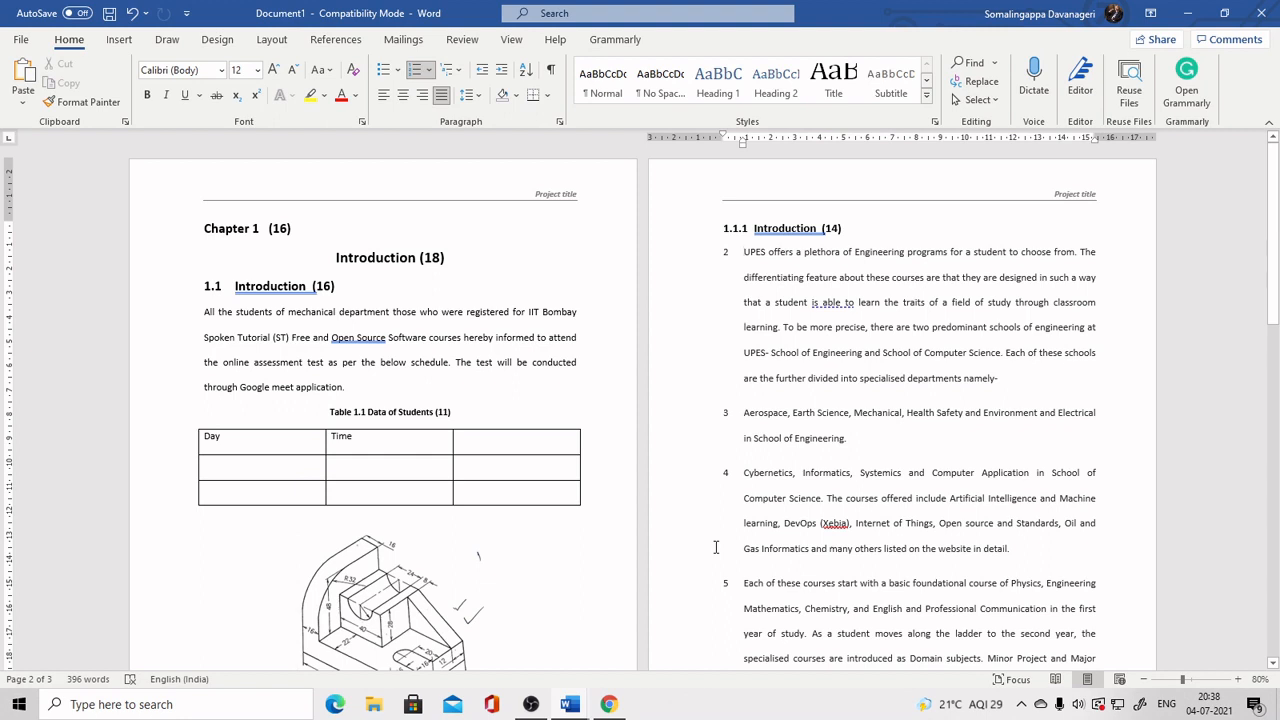
{"action": "key", "text": "BackSpace"}
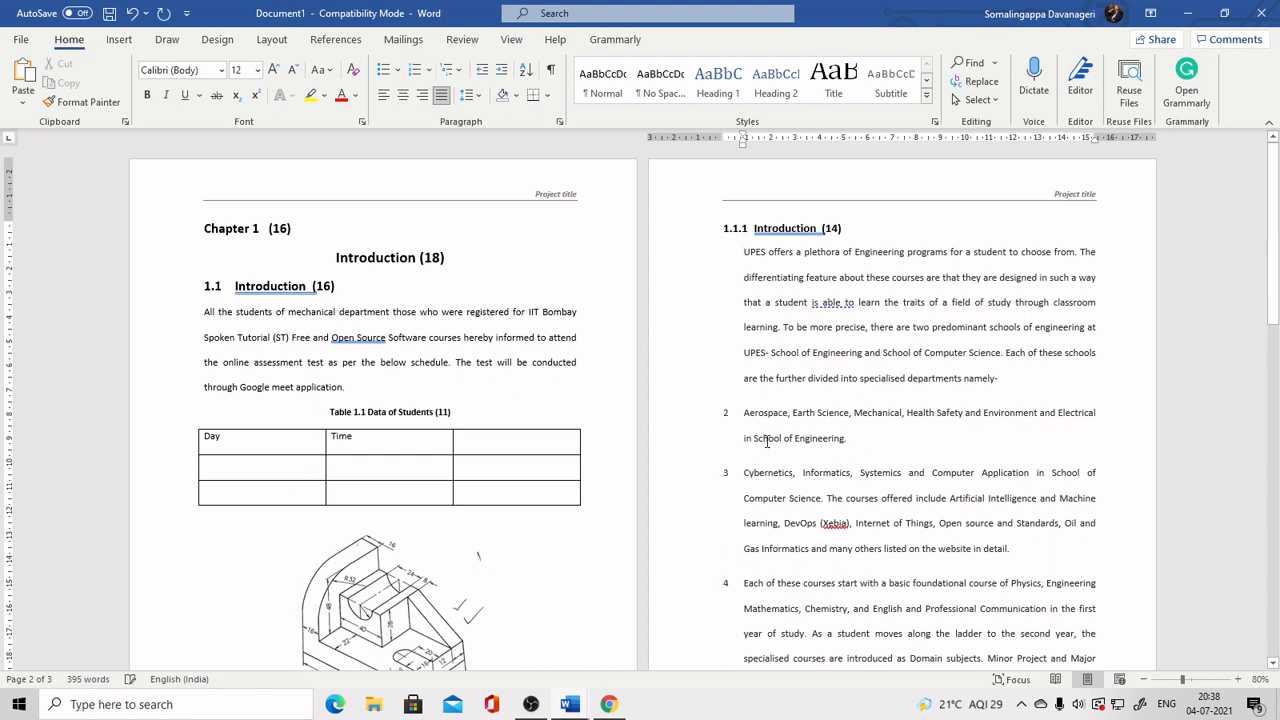
{"action": "left_click", "coordinate": [743, 417]}
{"action": "left_click", "coordinate": [734, 260]}
{"action": "key", "text": "BackSpace"}
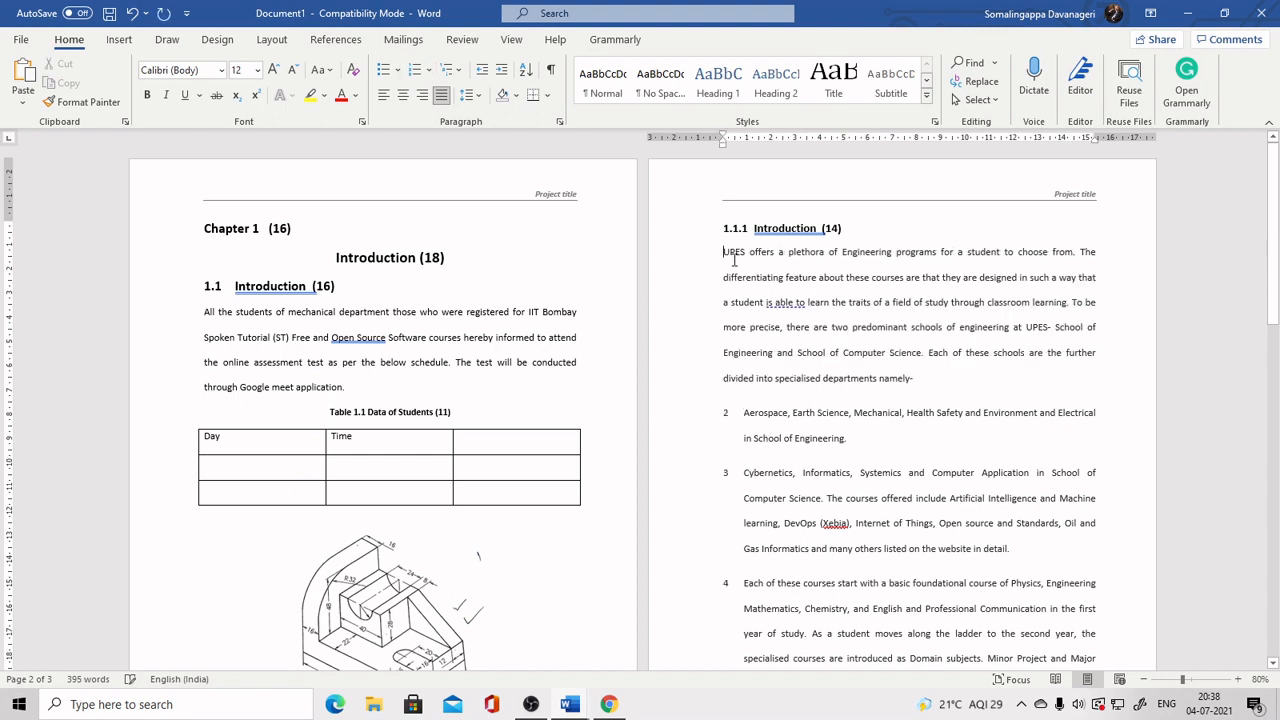
{"action": "key", "text": "BackSpace"}
{"action": "key", "text": "BackSpace"}
Step: Remove the list number and indent from the paragraph beginning "Aerospace, Earth Science, Mechanical"
{"action": "left_click", "coordinate": [735, 438]}
{"action": "key", "text": "BackSpace"}
{"action": "key", "text": "BackSpace"}
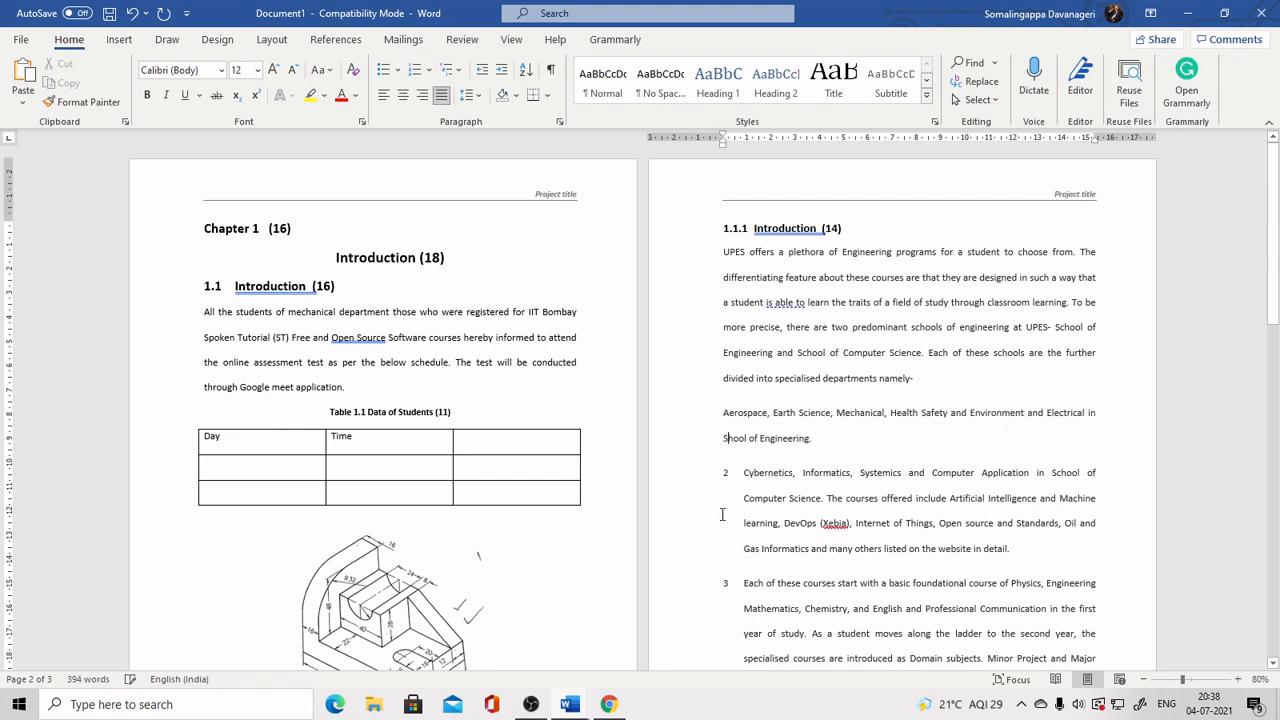
{"action": "type", "text": "S"}
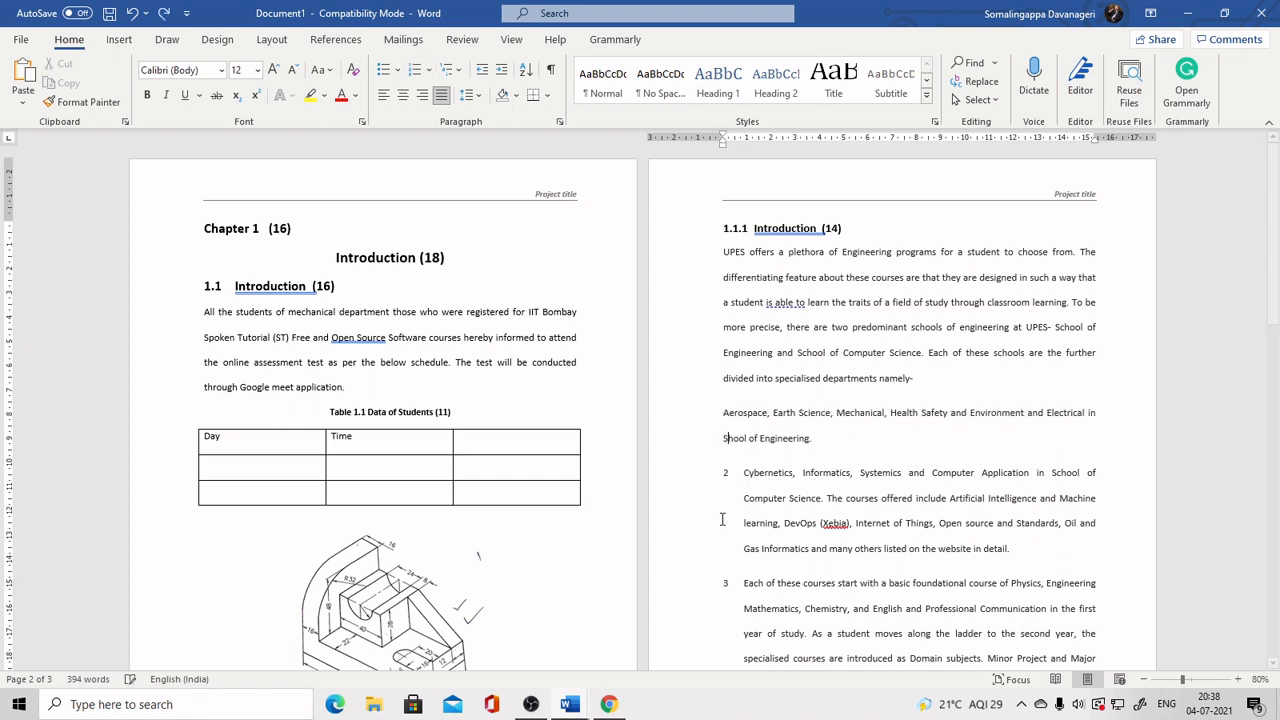
Step: Clear the list numbers and indents from the paragraphs beginning "Cybernetics, Informatics" and "Each of these courses"
{"action": "left_click", "coordinate": [740, 472]}
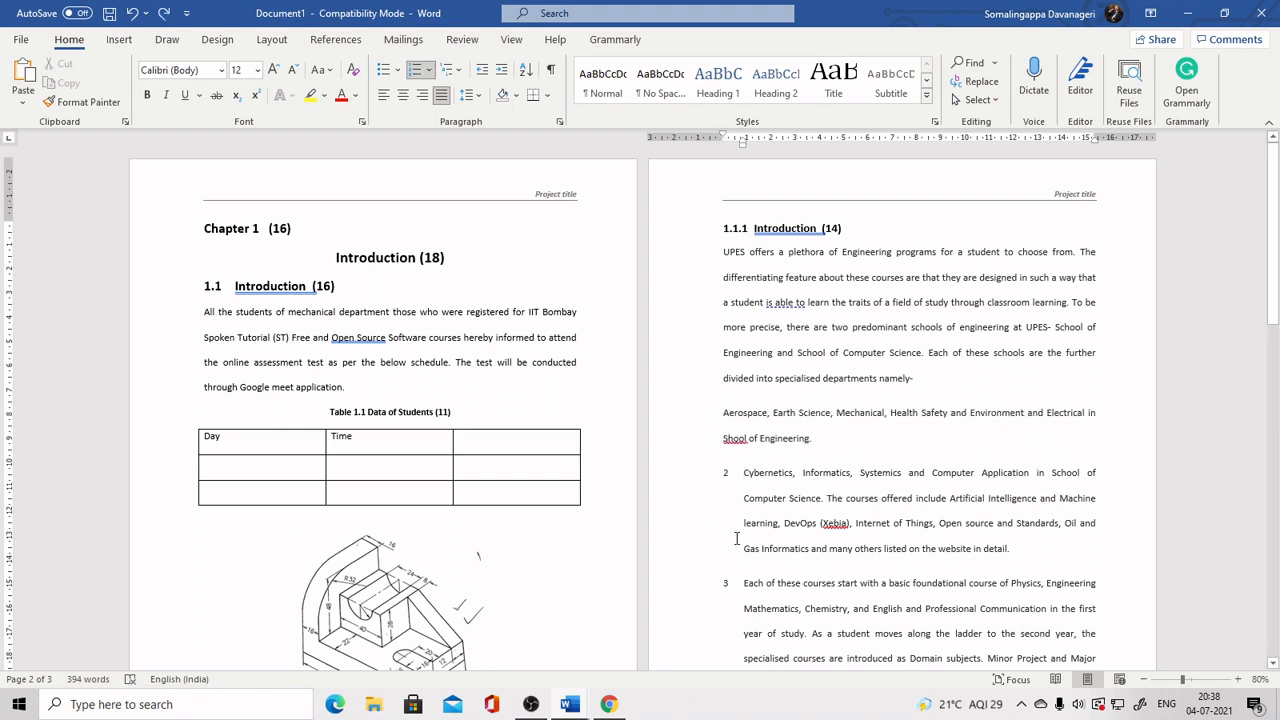
{"action": "key", "text": "BackSpace"}
{"action": "key", "text": "BackSpace"}
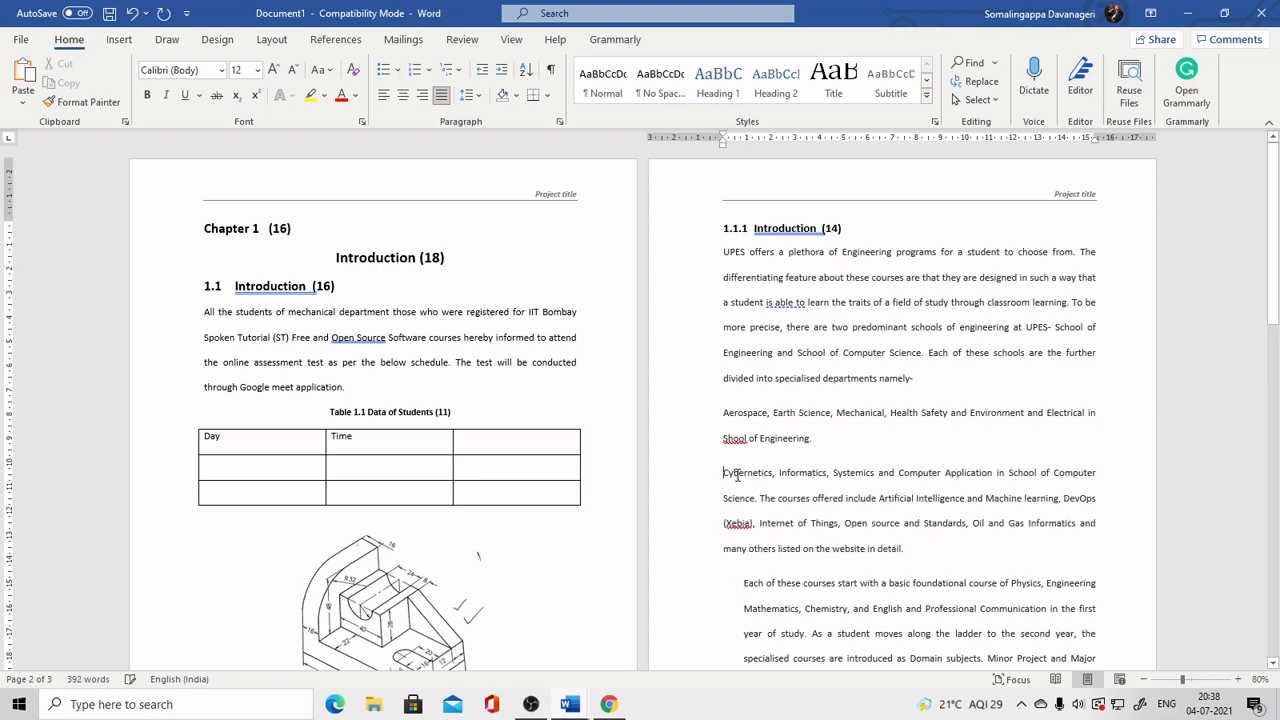
{"action": "left_click", "coordinate": [737, 596]}
{"action": "key", "text": "BackSpace"}
Step: Take the list numbers and indents off the paragraphs beginning "During the semester breaks" and "Accelerated and meritorious students"
{"action": "scroll", "coordinate": [737, 500], "scroll_direction": "down", "scroll_amount": 3}
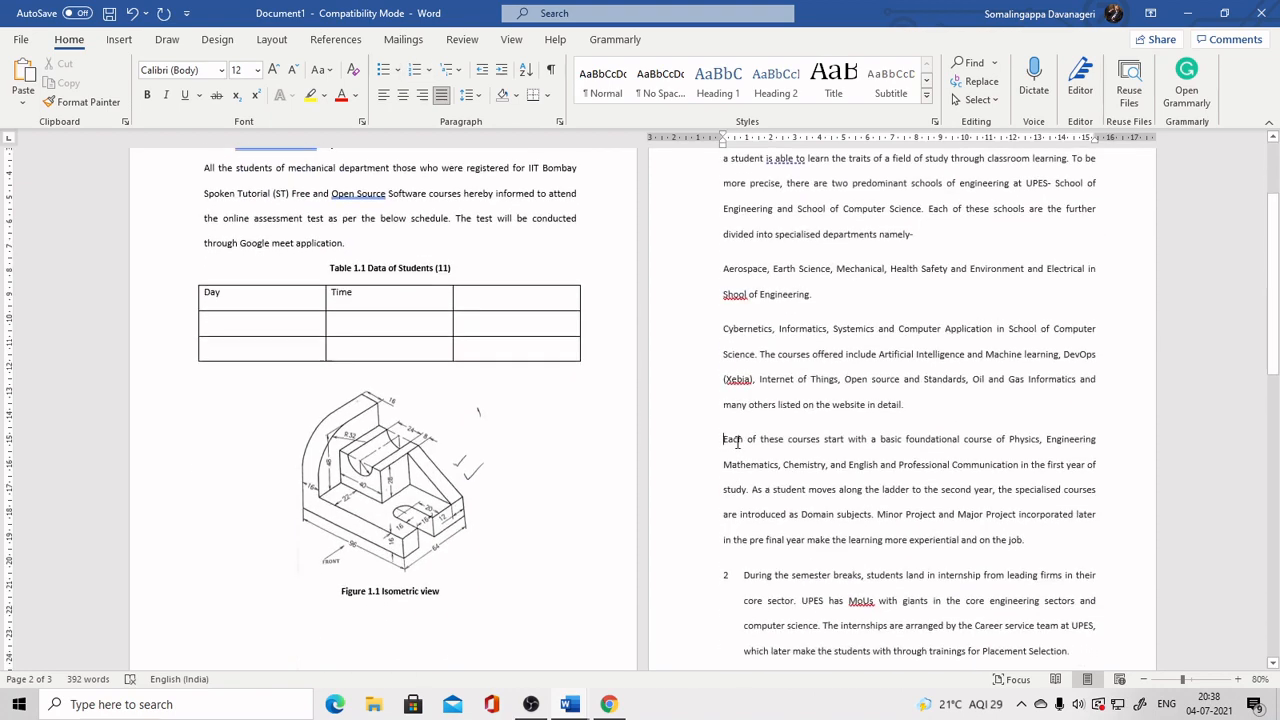
{"action": "left_click", "coordinate": [738, 577]}
{"action": "key", "text": "BackSpace"}
{"action": "scroll", "coordinate": [738, 577], "scroll_direction": "down", "scroll_amount": 3}
{"action": "key", "text": "BackSpace"}
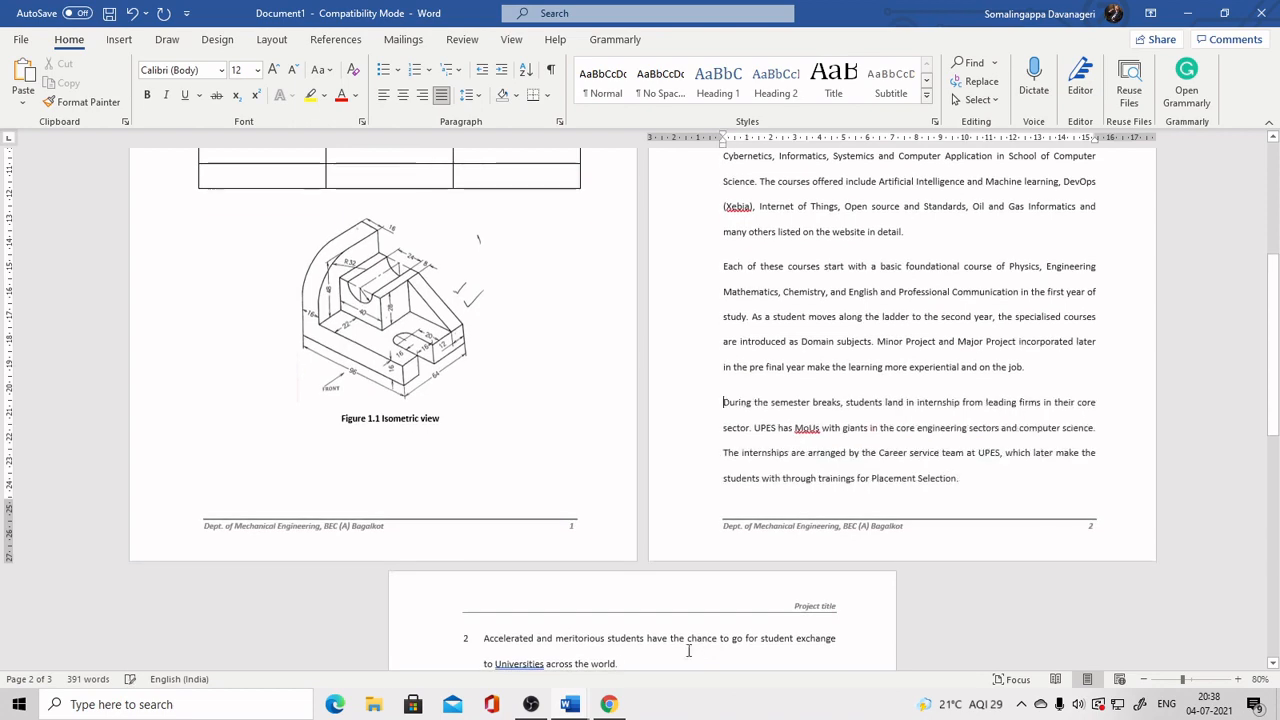
{"action": "left_click", "coordinate": [487, 641]}
{"action": "key", "text": "BackSpace"}
{"action": "key", "text": "BackSpace"}
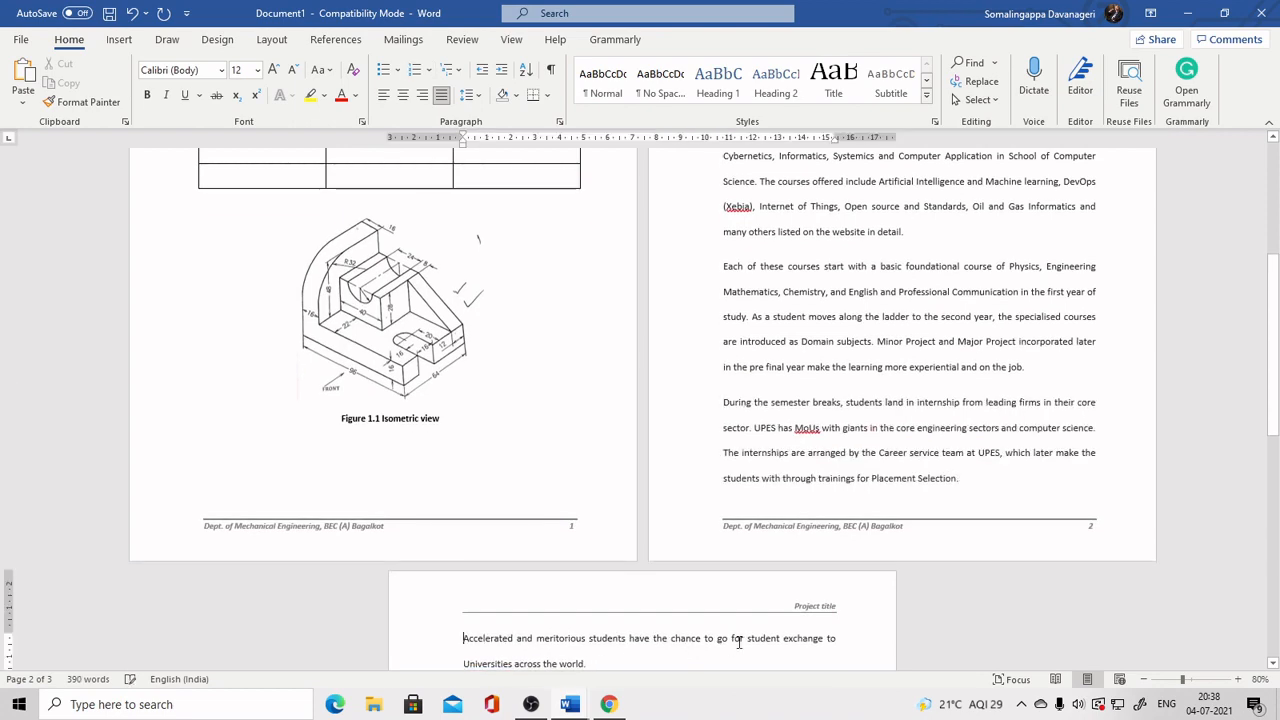
Step: Review the pasted text on pages 2 and 3, highlighting the first paragraph under the 1.1.1 heading to examine its formatting
{"action": "scroll", "coordinate": [740, 643], "scroll_direction": "down", "scroll_amount": 3}
{"action": "scroll", "coordinate": [740, 643], "scroll_direction": "down", "scroll_amount": 3}
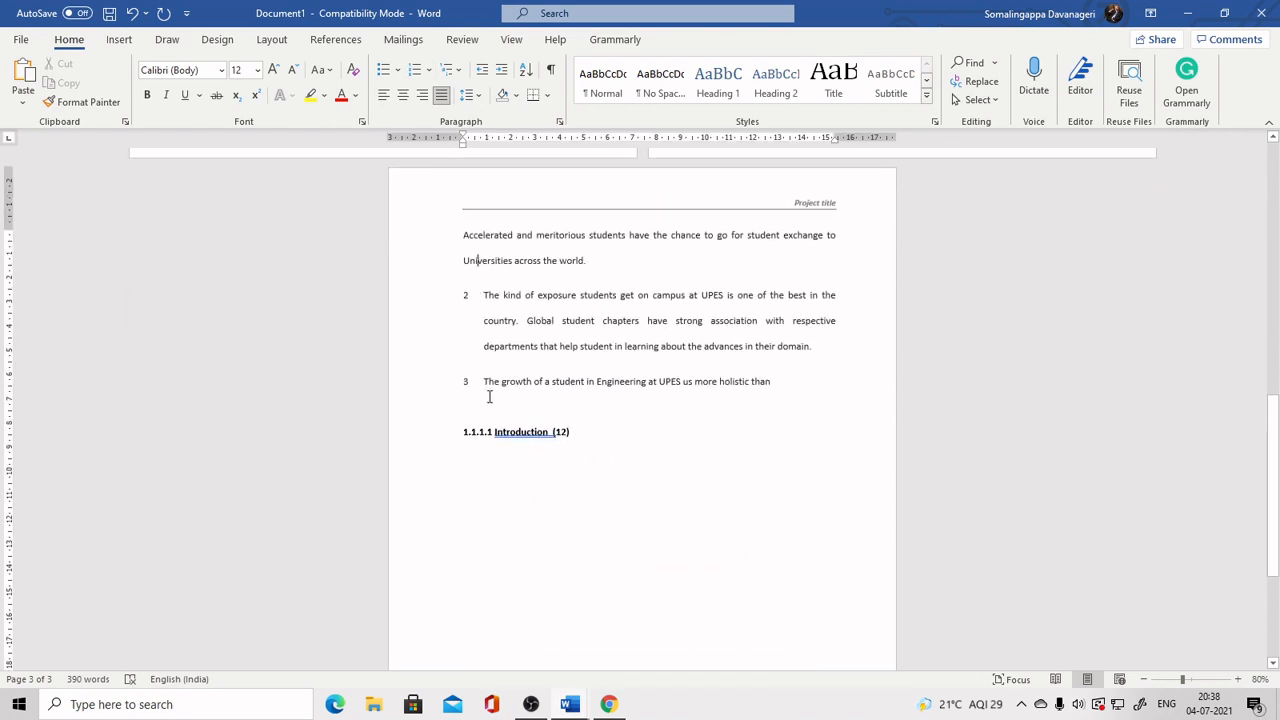
{"action": "scroll", "coordinate": [656, 479], "scroll_direction": "up", "scroll_amount": 10}
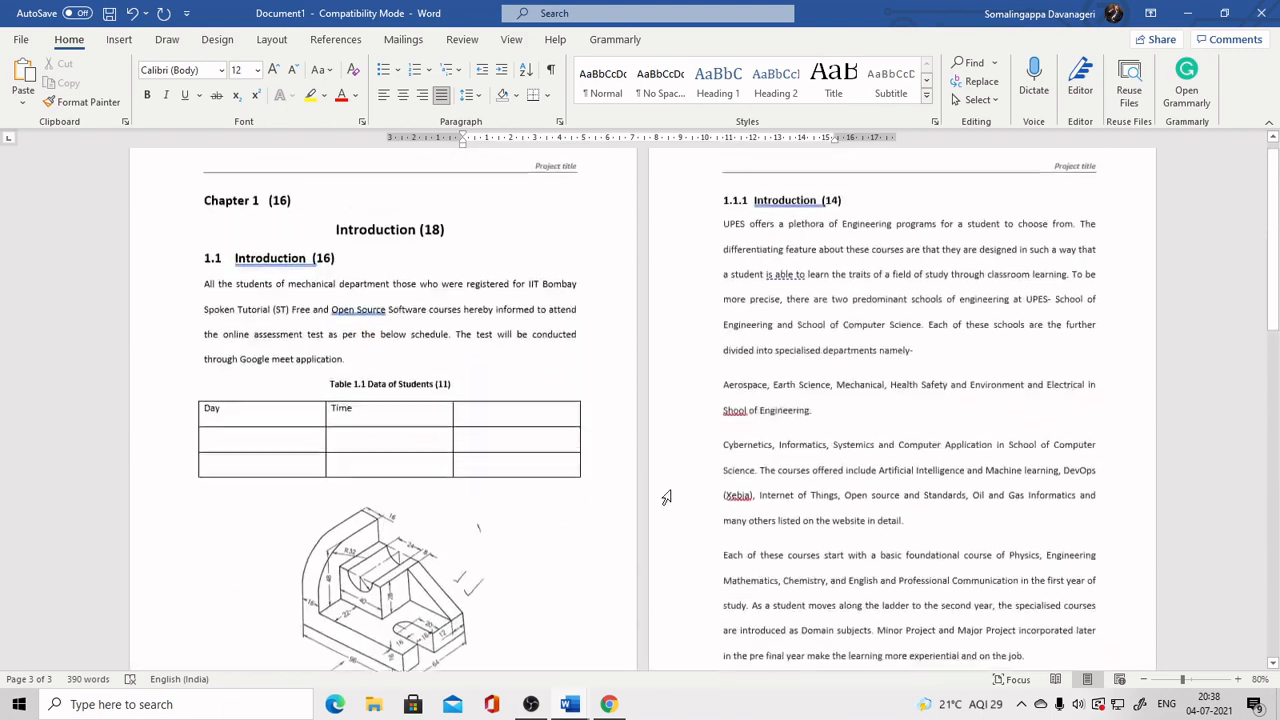
{"action": "left_click", "coordinate": [804, 324]}
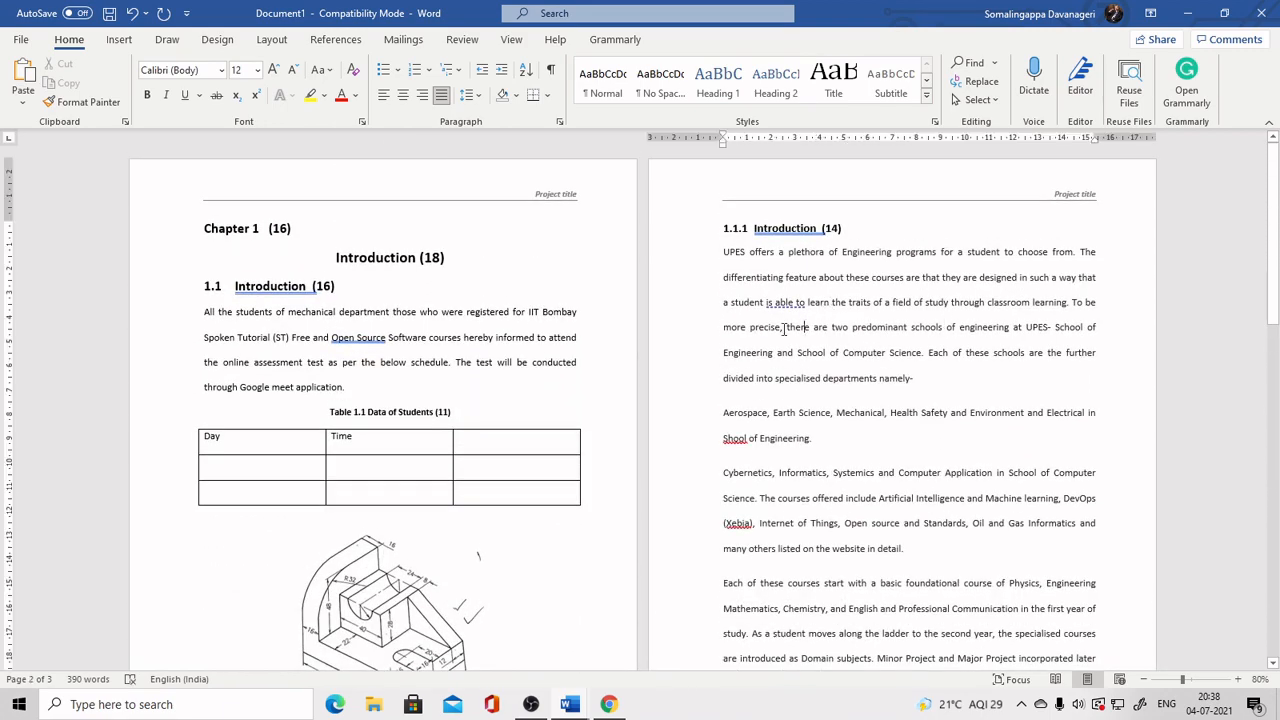
{"action": "left_click_drag", "start_coordinate": [690, 256], "coordinate": [689, 391]}
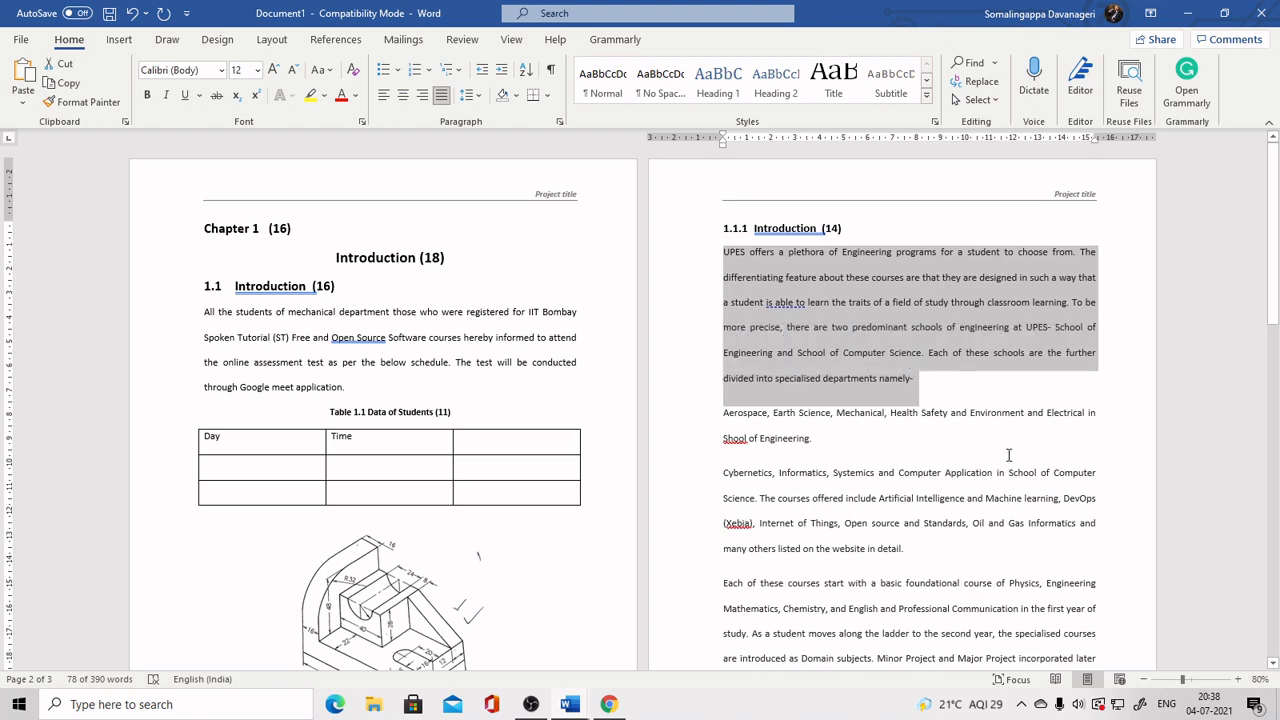
{"action": "left_click", "coordinate": [862, 497]}
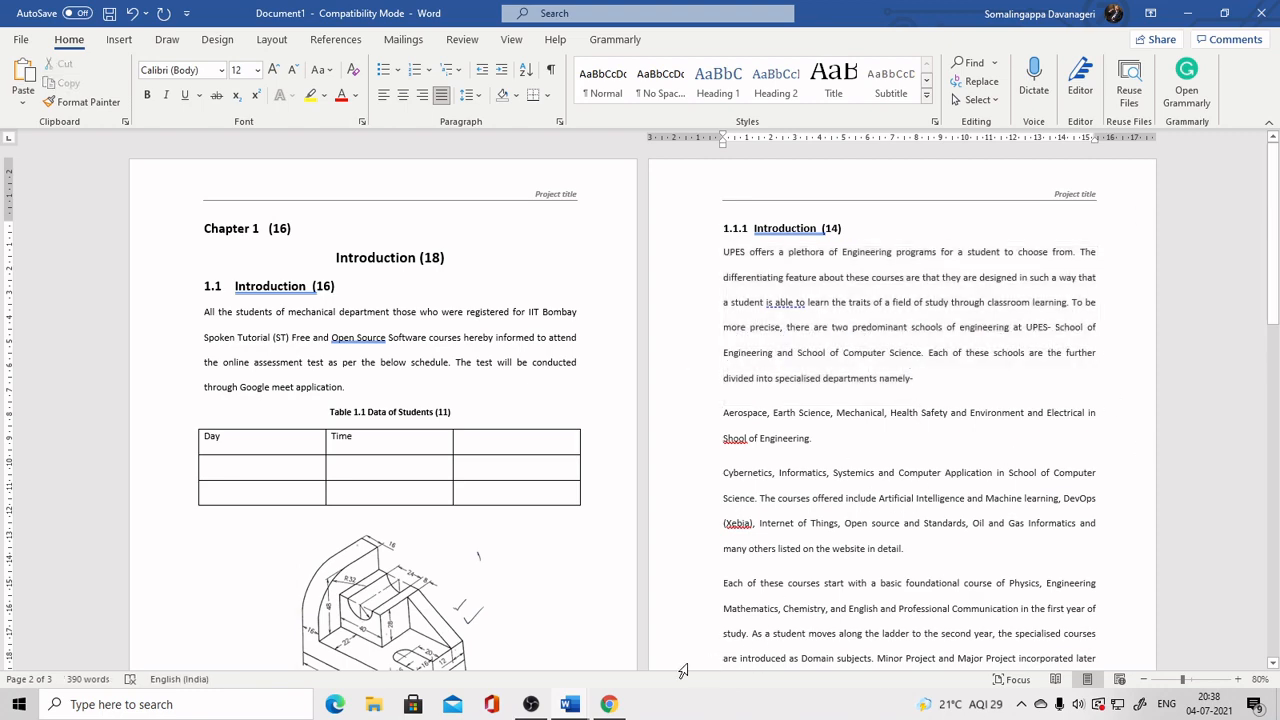
Step: Switch to Chrome and bring up the Quora page about the use of machine drawing for mechanical engineering
{"action": "left_click", "coordinate": [608, 704]}
{"action": "scroll", "coordinate": [572, 525], "scroll_direction": "down", "scroll_amount": 4}
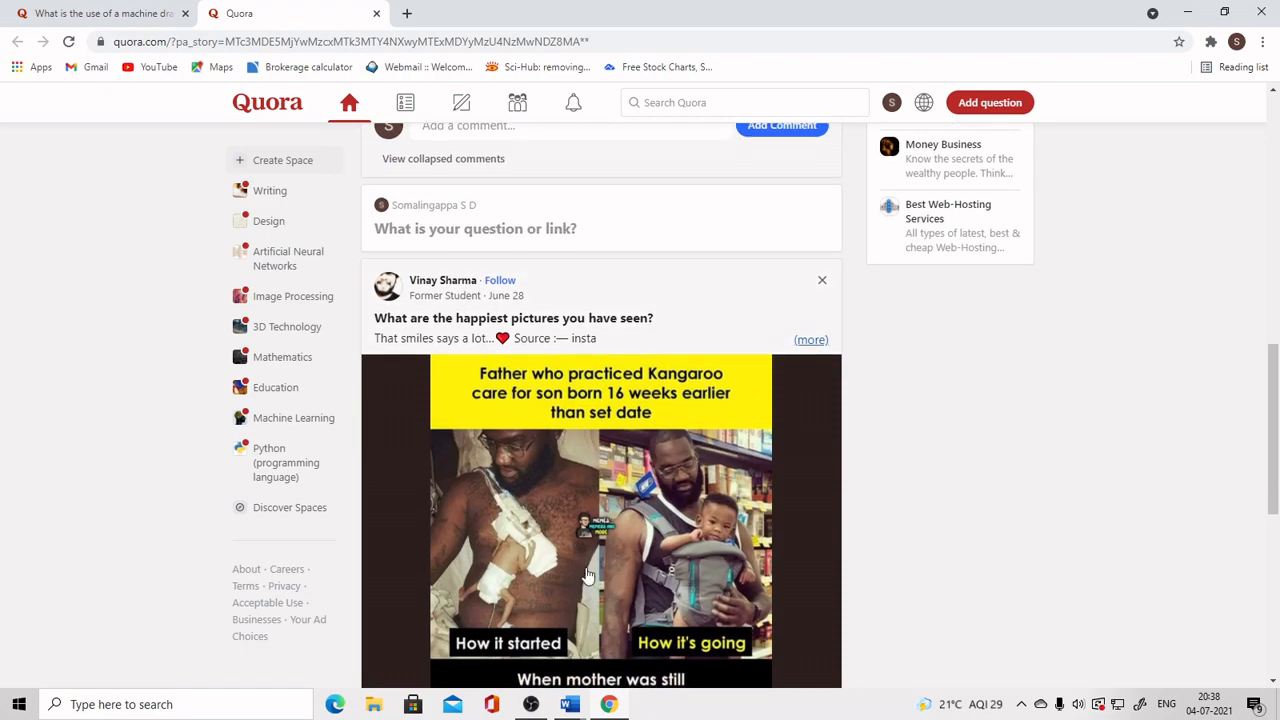
{"action": "scroll", "coordinate": [588, 577], "scroll_direction": "down", "scroll_amount": 5}
{"action": "scroll", "coordinate": [586, 575], "scroll_direction": "up", "scroll_amount": 15}
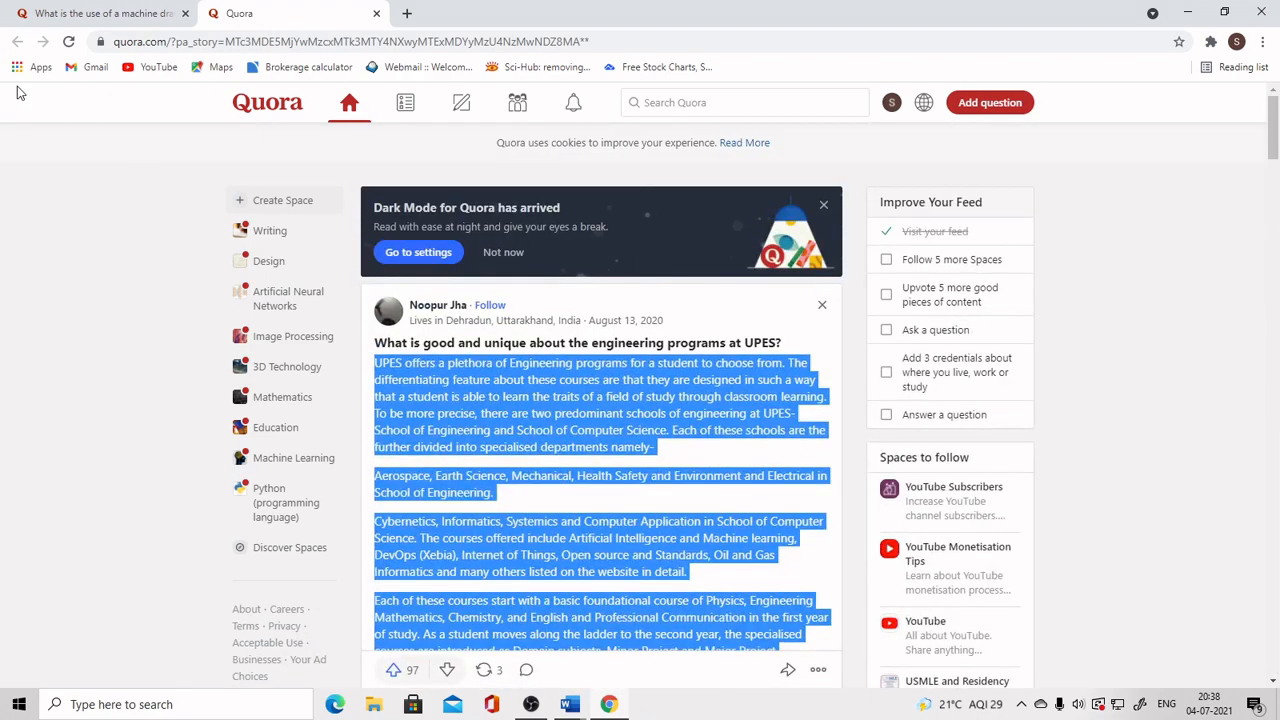
{"action": "left_click", "coordinate": [52, 14]}
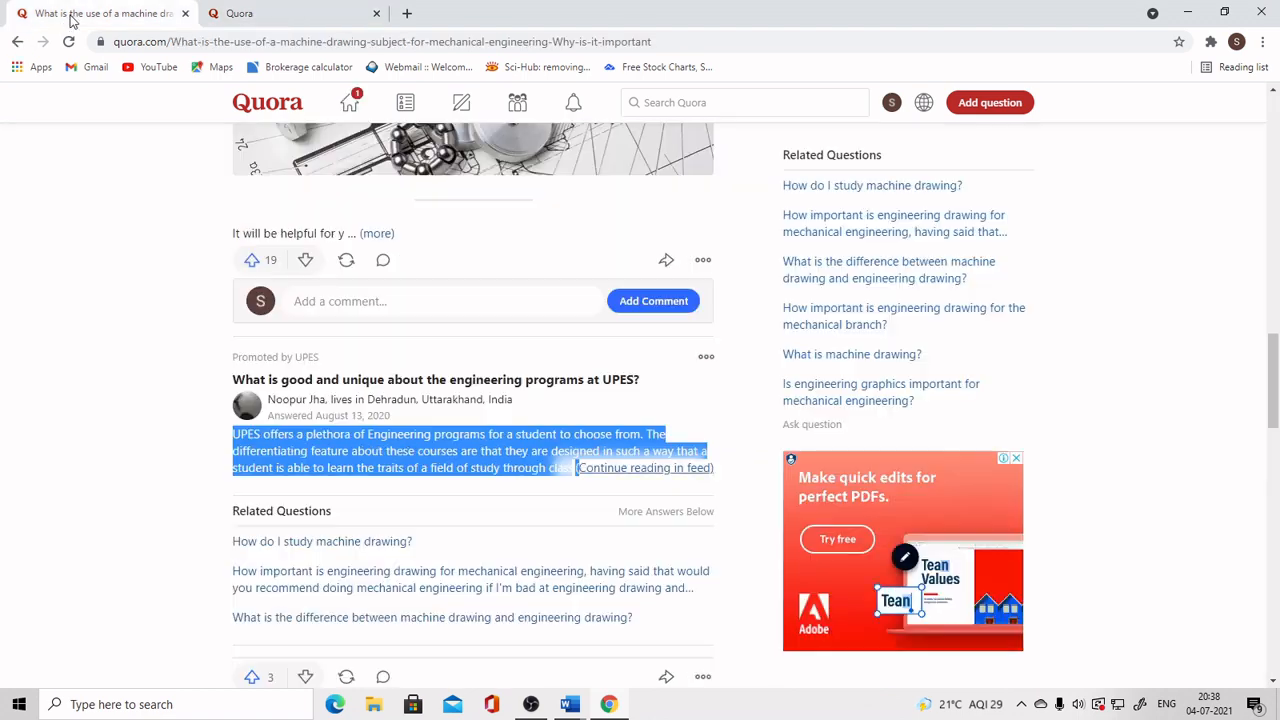
Step: Copy the three answer paragraphs from "Believe me it's the most important subject" through "understand the GDNT part."
{"action": "scroll", "coordinate": [371, 489], "scroll_direction": "down", "scroll_amount": 3}
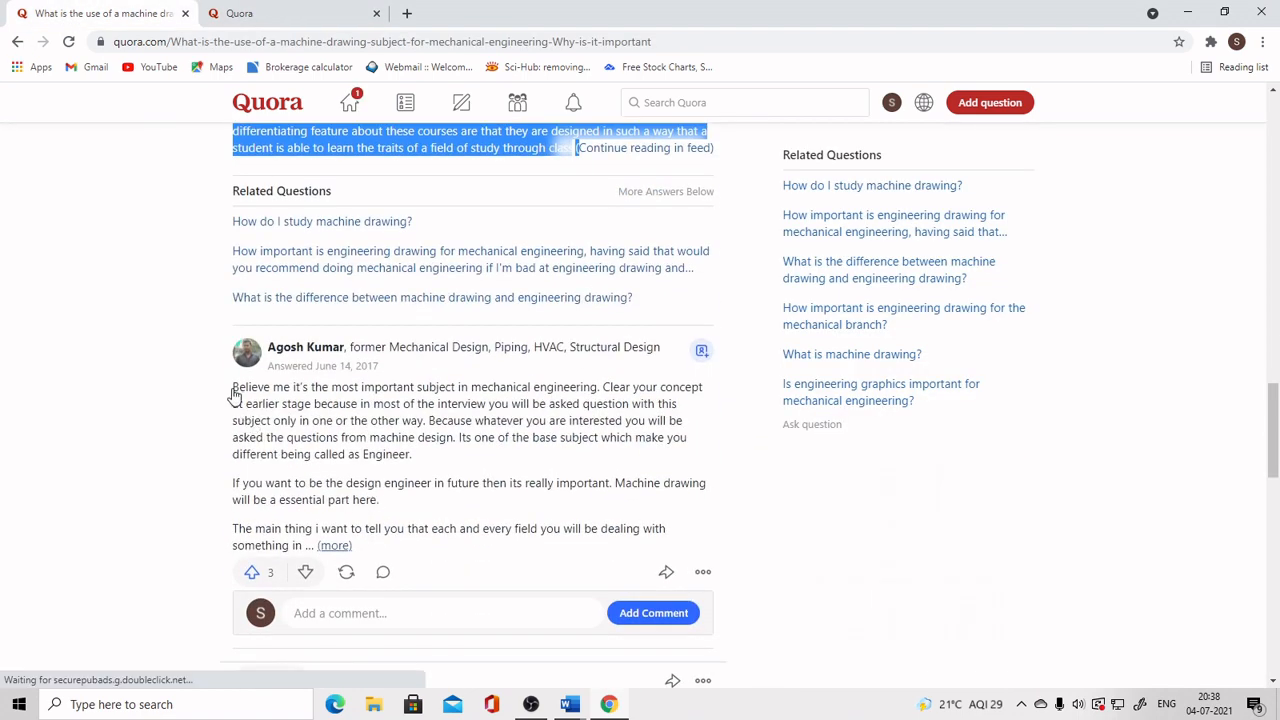
{"action": "left_click_drag", "start_coordinate": [233, 389], "coordinate": [420, 505]}
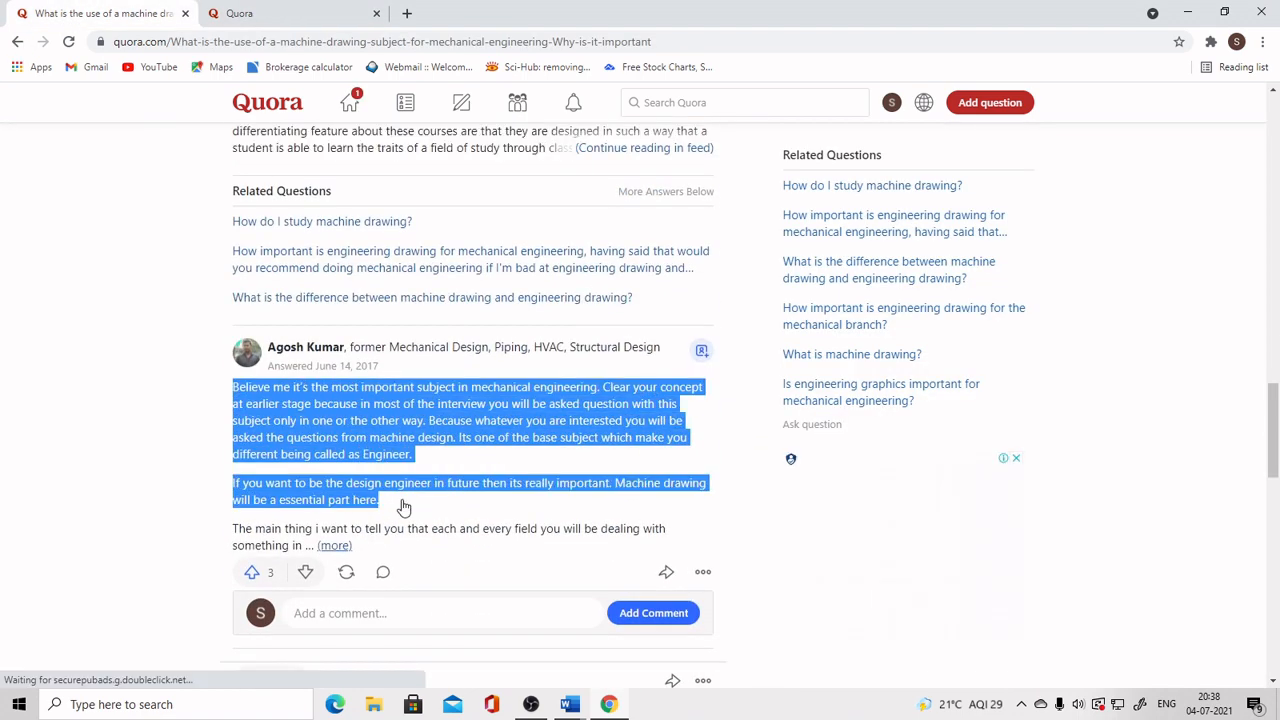
{"action": "left_click", "coordinate": [237, 397]}
{"action": "left_click_drag", "start_coordinate": [273, 394], "coordinate": [493, 582]}
{"action": "key", "text": "ctrl+c"}
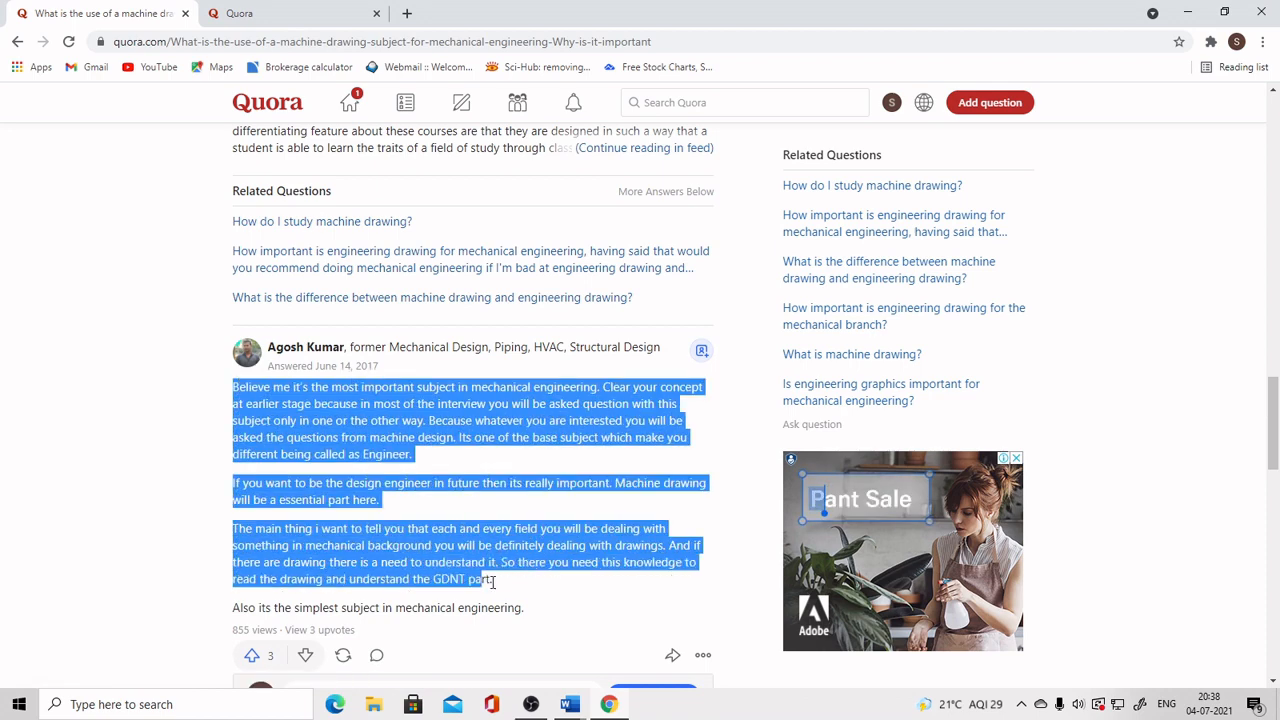
{"action": "right_click", "coordinate": [383, 541]}
{"action": "left_click", "coordinate": [440, 555]}
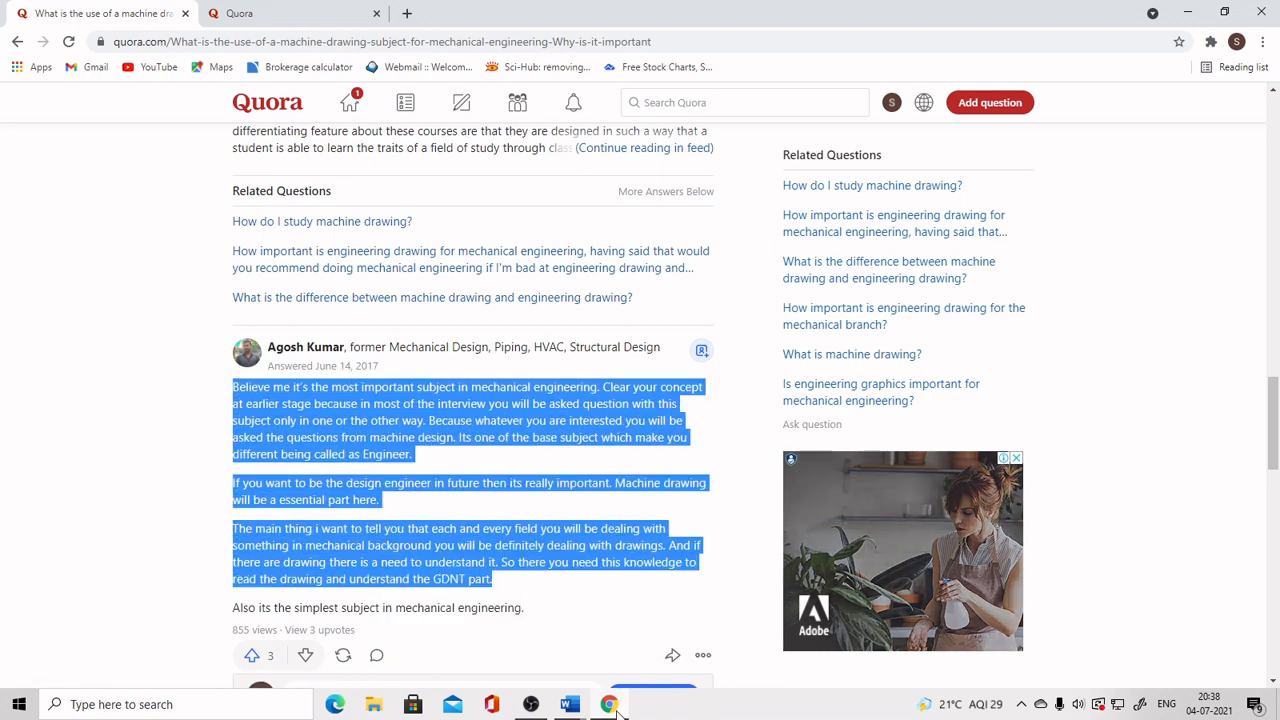
Step: Switch to Document1 in Word, add four blank lines above the 1.1.1.1 heading on page 3, and paste the copied answer paragraphs there
{"action": "mouse_move", "coordinate": [569, 704]}
{"action": "left_click", "coordinate": [650, 655]}
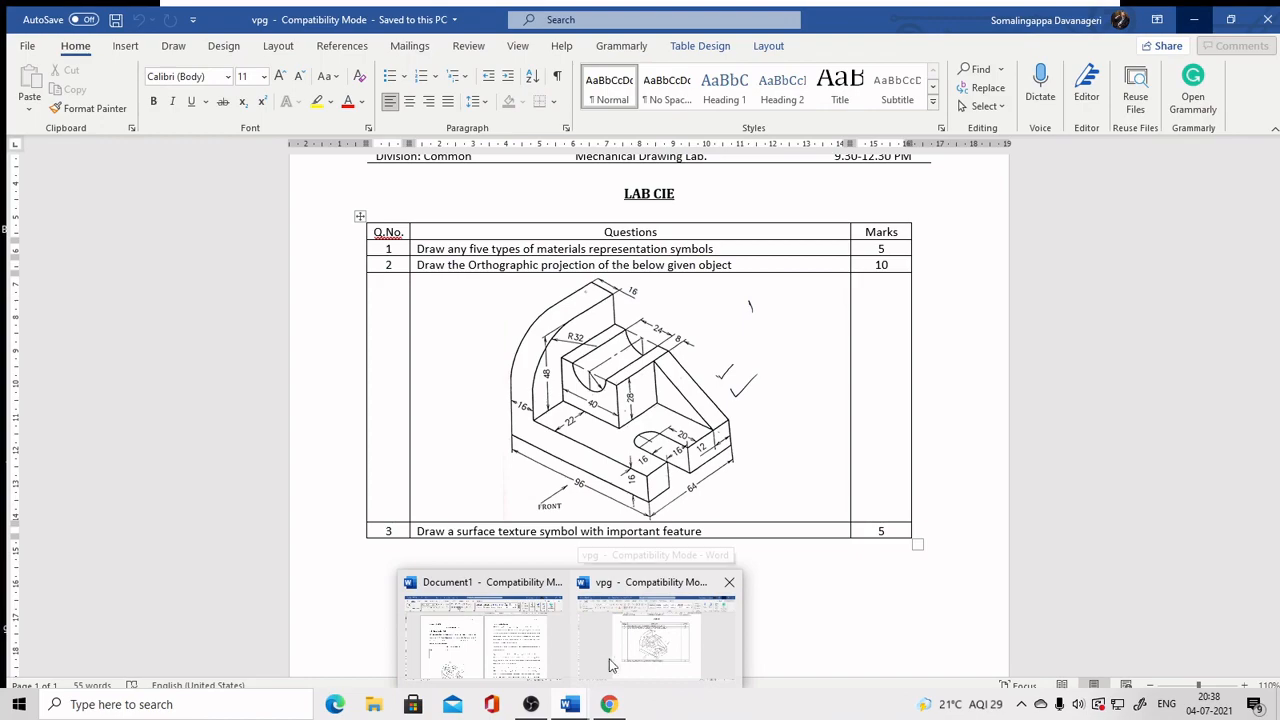
{"action": "left_click", "coordinate": [483, 640]}
{"action": "scroll", "coordinate": [880, 450], "scroll_direction": "down", "scroll_amount": 1}
{"action": "scroll", "coordinate": [880, 450], "scroll_direction": "down", "scroll_amount": 3}
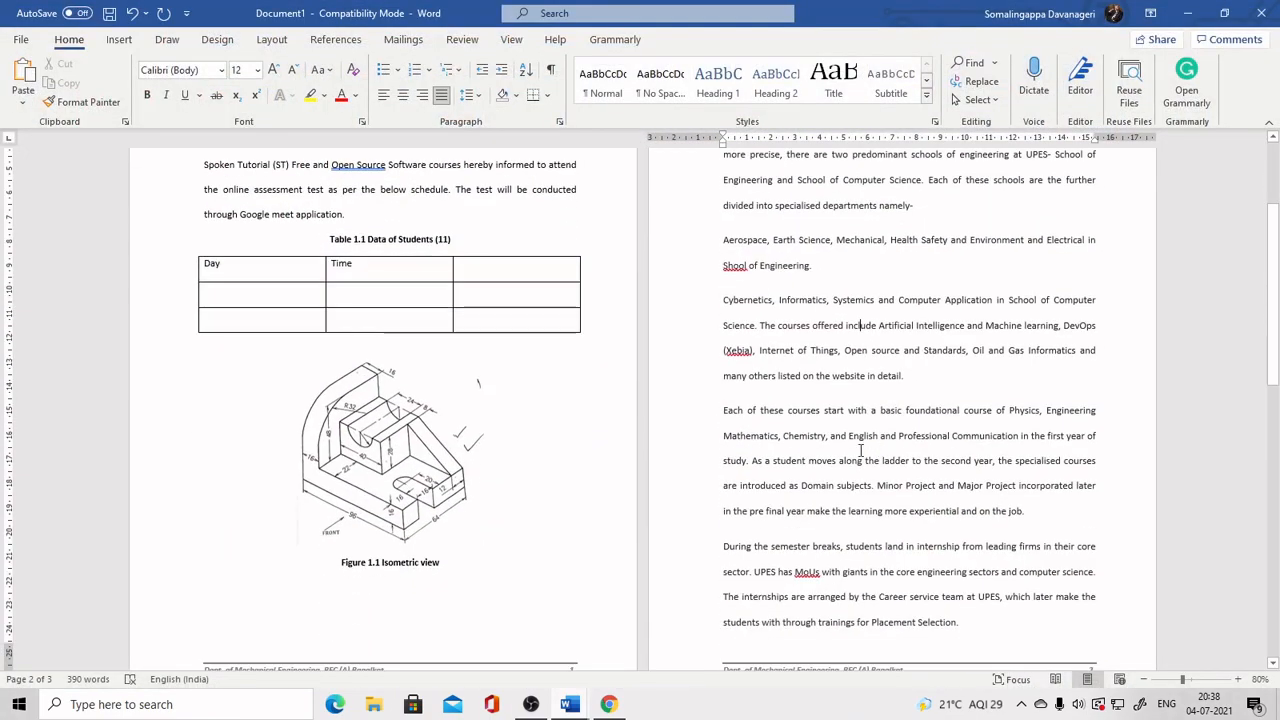
{"action": "scroll", "coordinate": [780, 488], "scroll_direction": "down", "scroll_amount": 10}
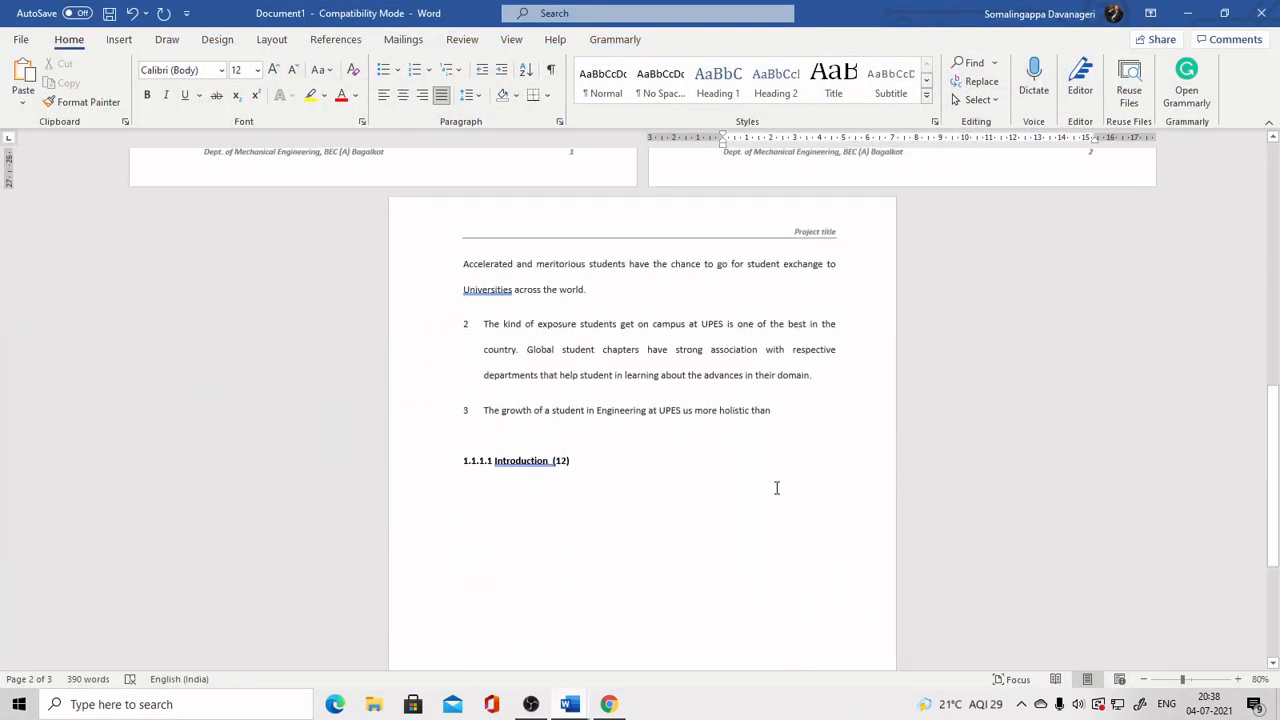
{"action": "left_click", "coordinate": [550, 434]}
{"action": "key", "text": "Return"}
{"action": "key", "text": "Return"}
{"action": "key", "text": "Return"}
{"action": "key", "text": "Return"}
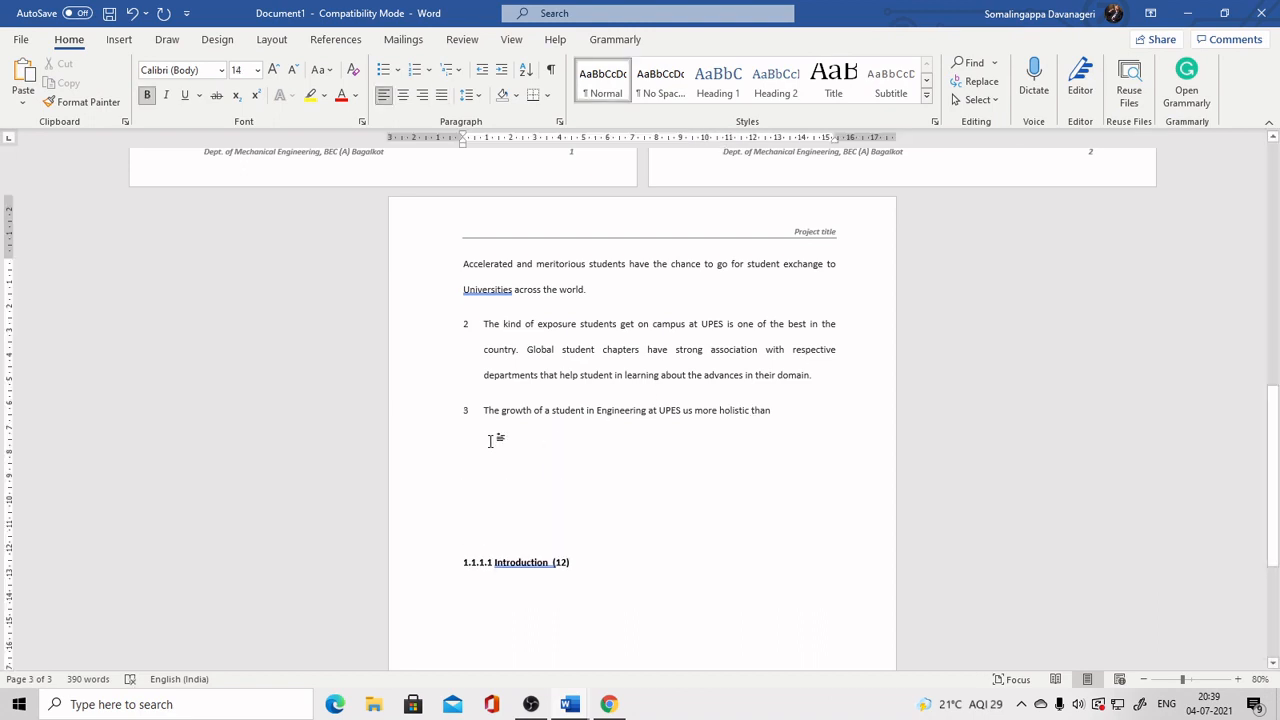
{"action": "key", "text": "ctrl+v"}
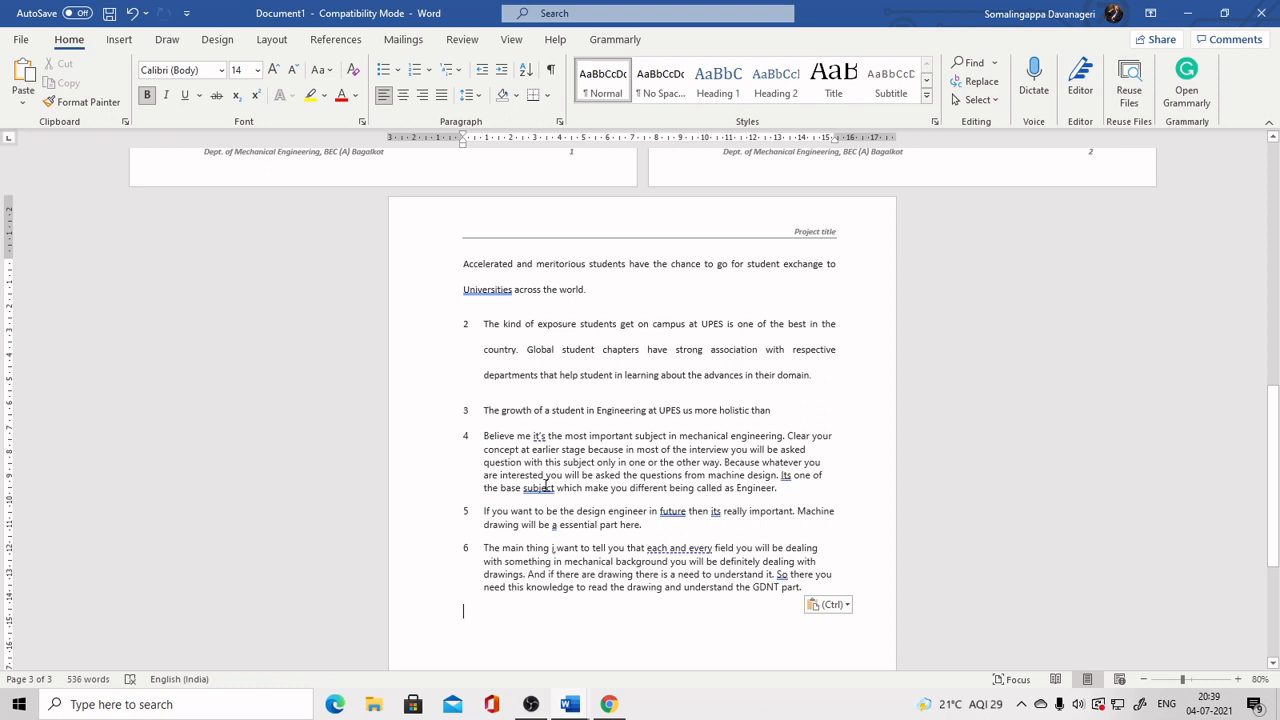
Step: Clear all formatting from the paragraphs running from "The growth of a student in Engineering" to "The main thing i want to tell you"
{"action": "left_click_drag", "start_coordinate": [804, 588], "coordinate": [461, 405]}
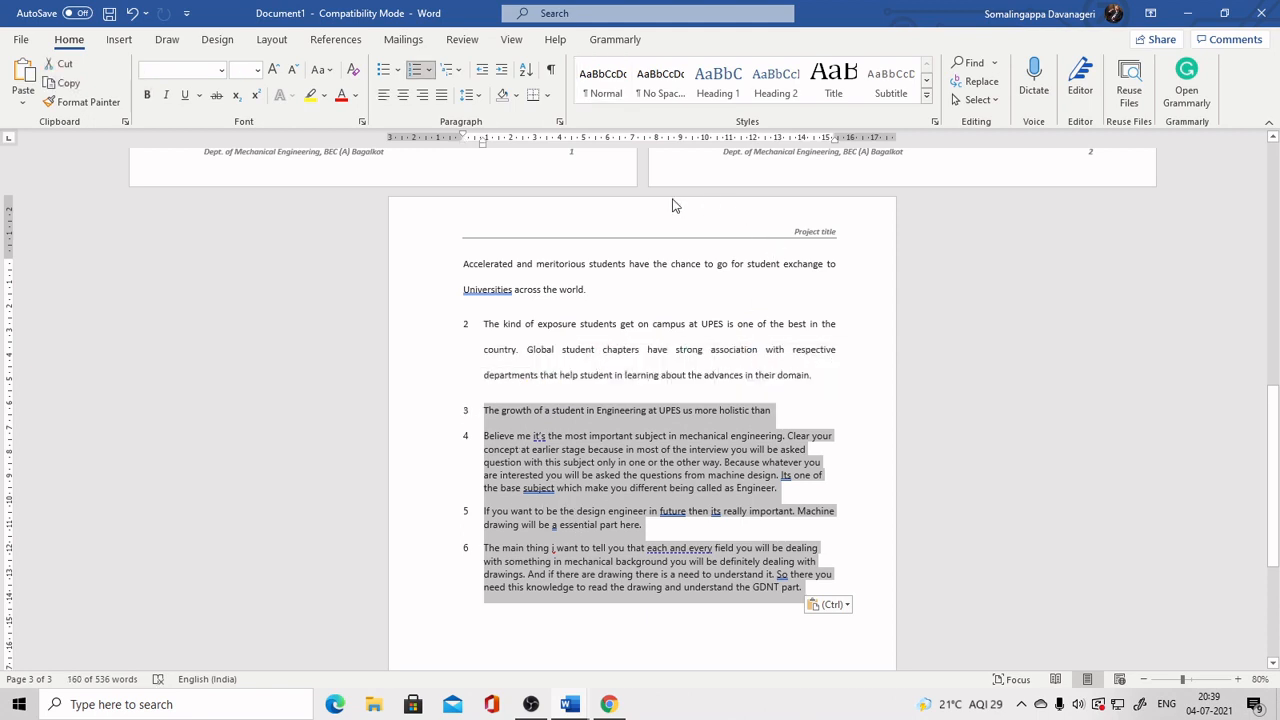
{"action": "left_click", "coordinate": [927, 103]}
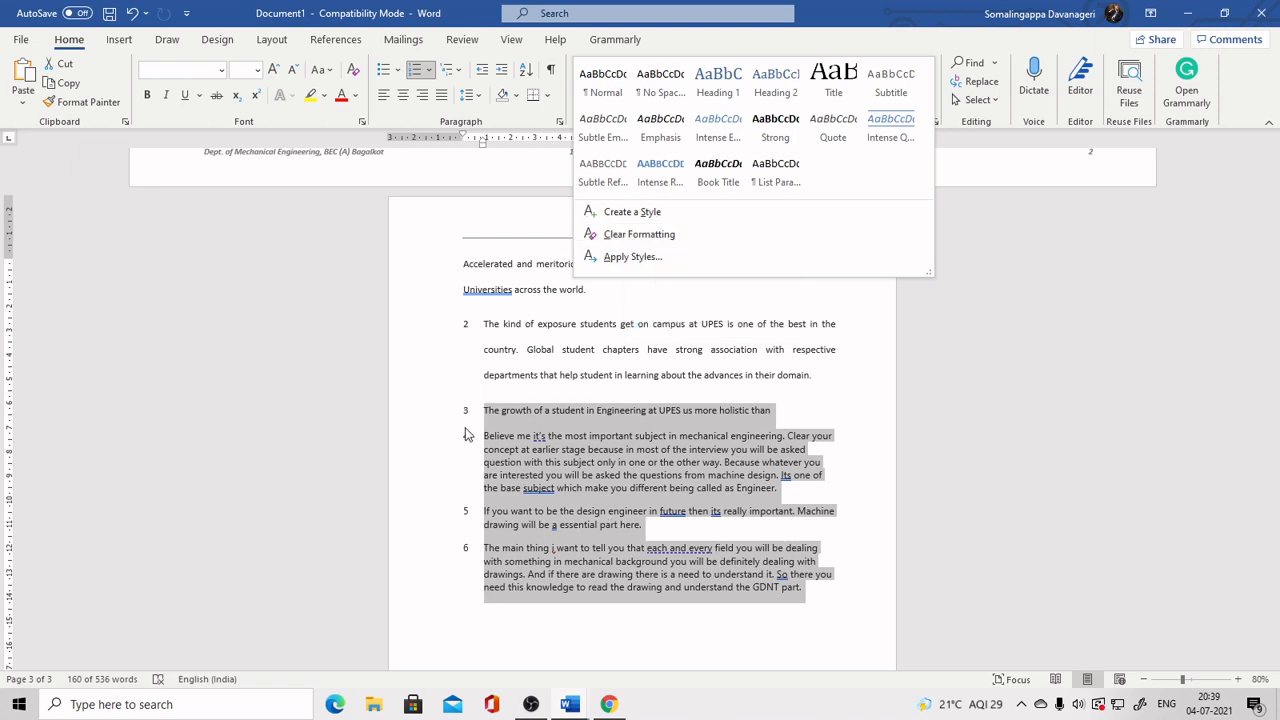
{"action": "left_click", "coordinate": [637, 236]}
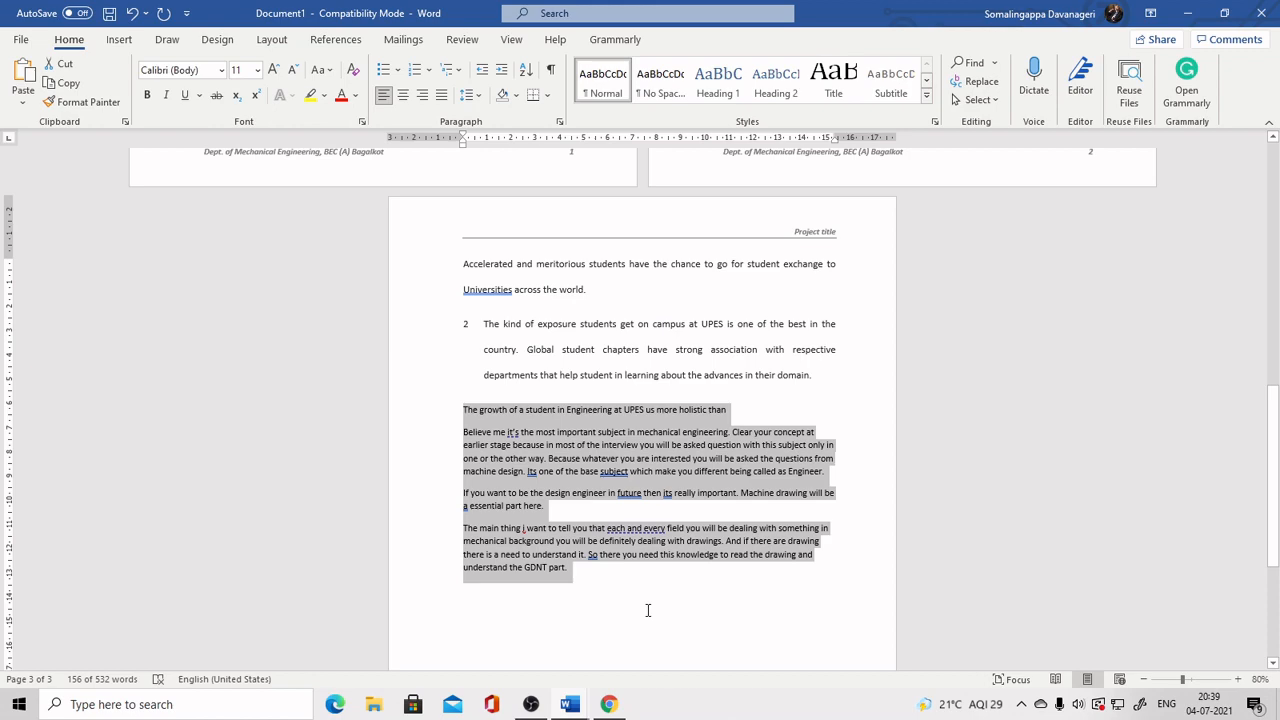
Step: Examine the available paragraph styles and the cleared text on page 3, and review the document back to the Chapter 1 heading
{"action": "scroll", "coordinate": [648, 610], "scroll_direction": "up", "scroll_amount": 7, "text": "ctrl"}
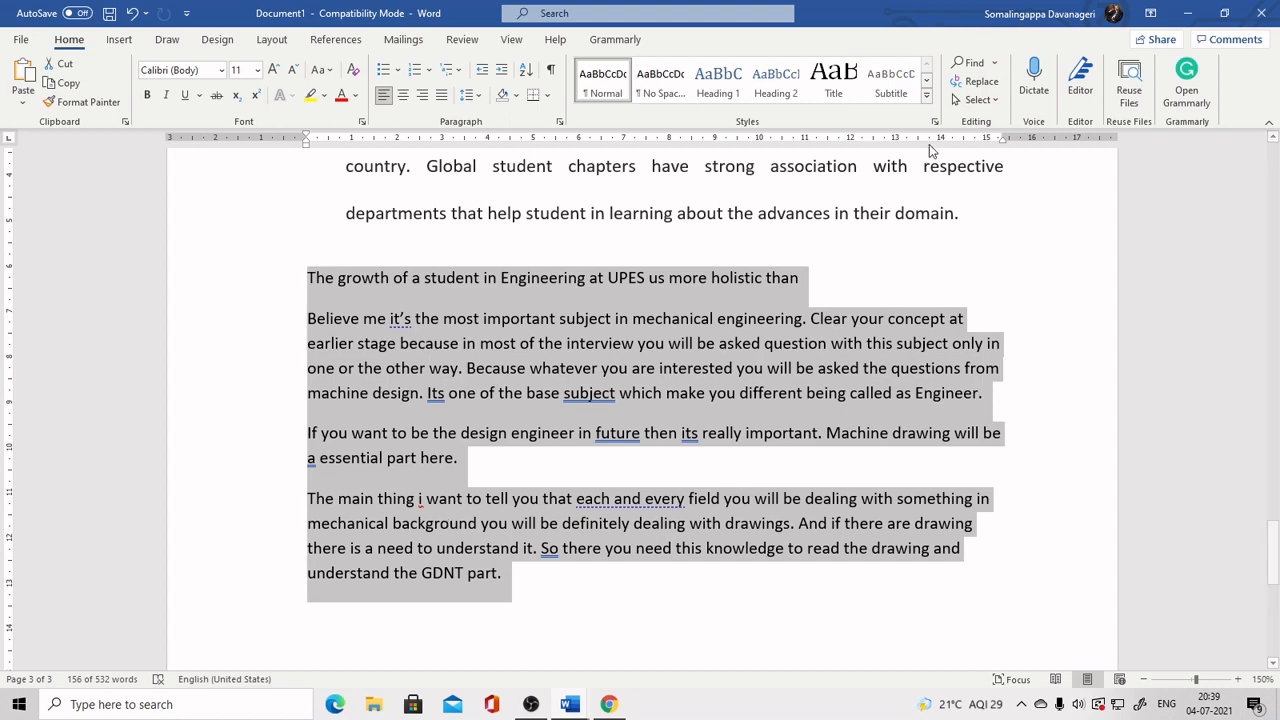
{"action": "left_click", "coordinate": [926, 94]}
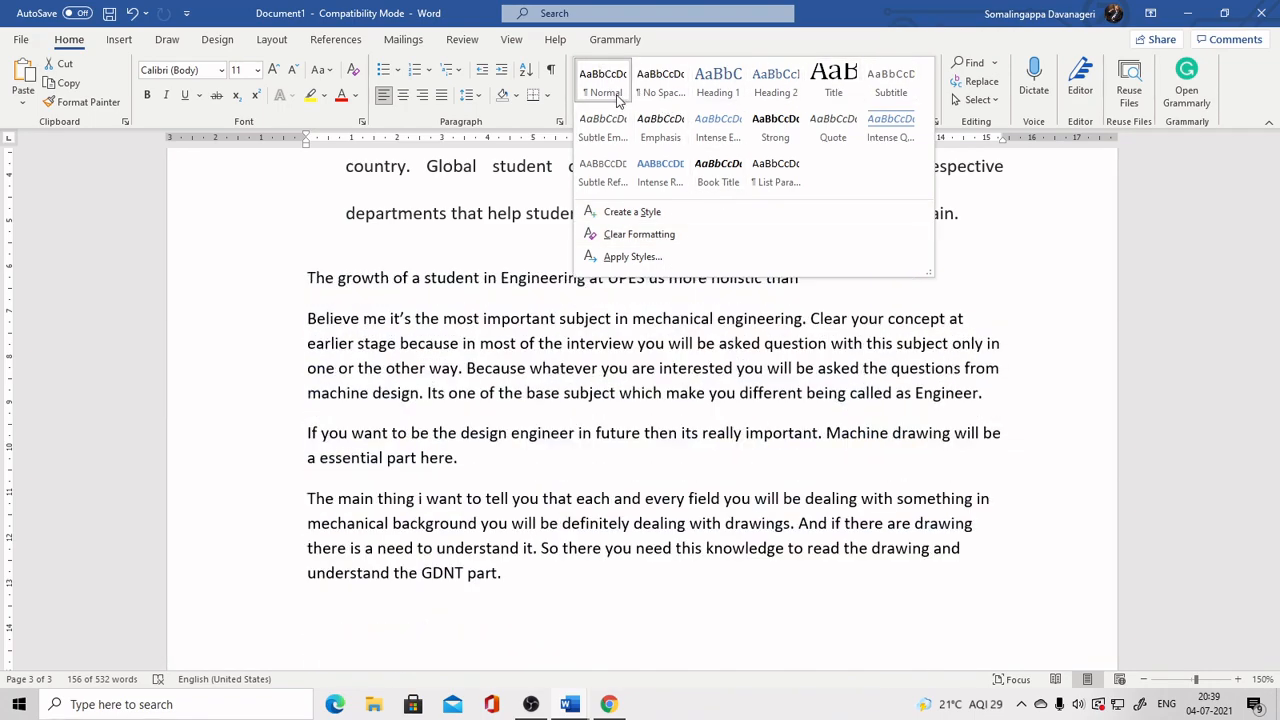
{"action": "left_click", "coordinate": [425, 458]}
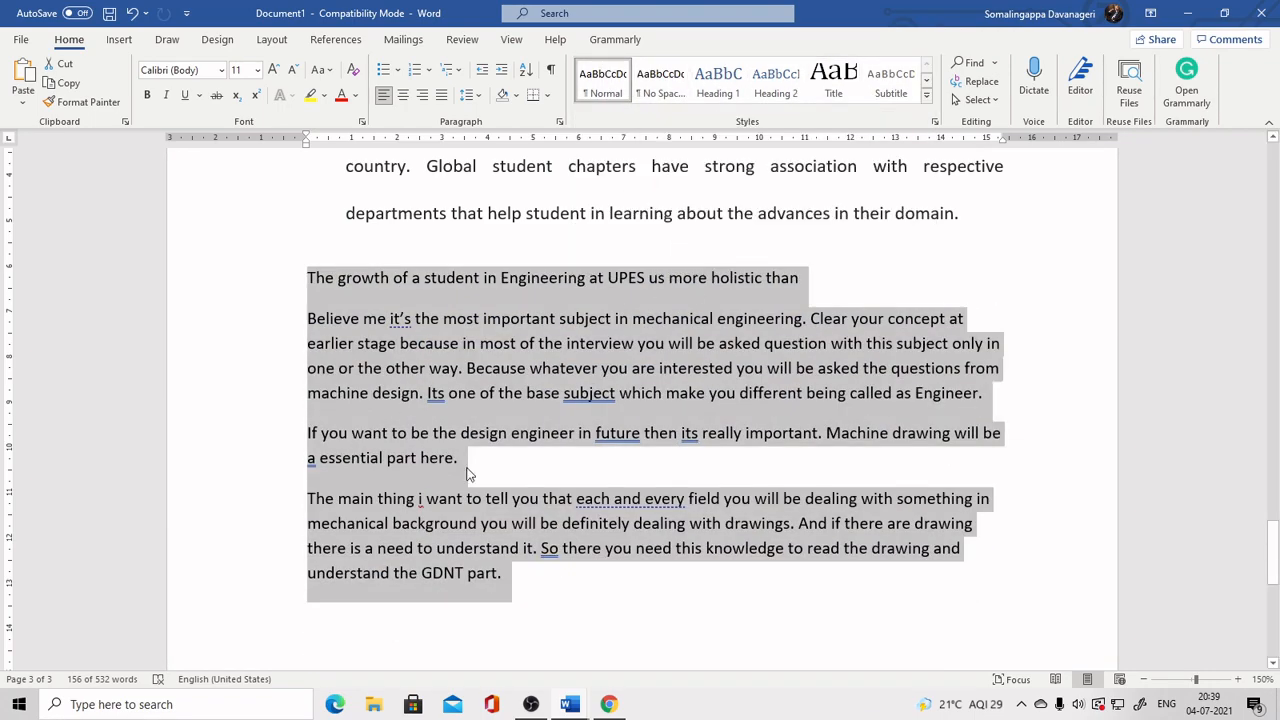
{"action": "left_click", "coordinate": [490, 490]}
{"action": "scroll", "coordinate": [500, 540], "scroll_direction": "up", "scroll_amount": 4}
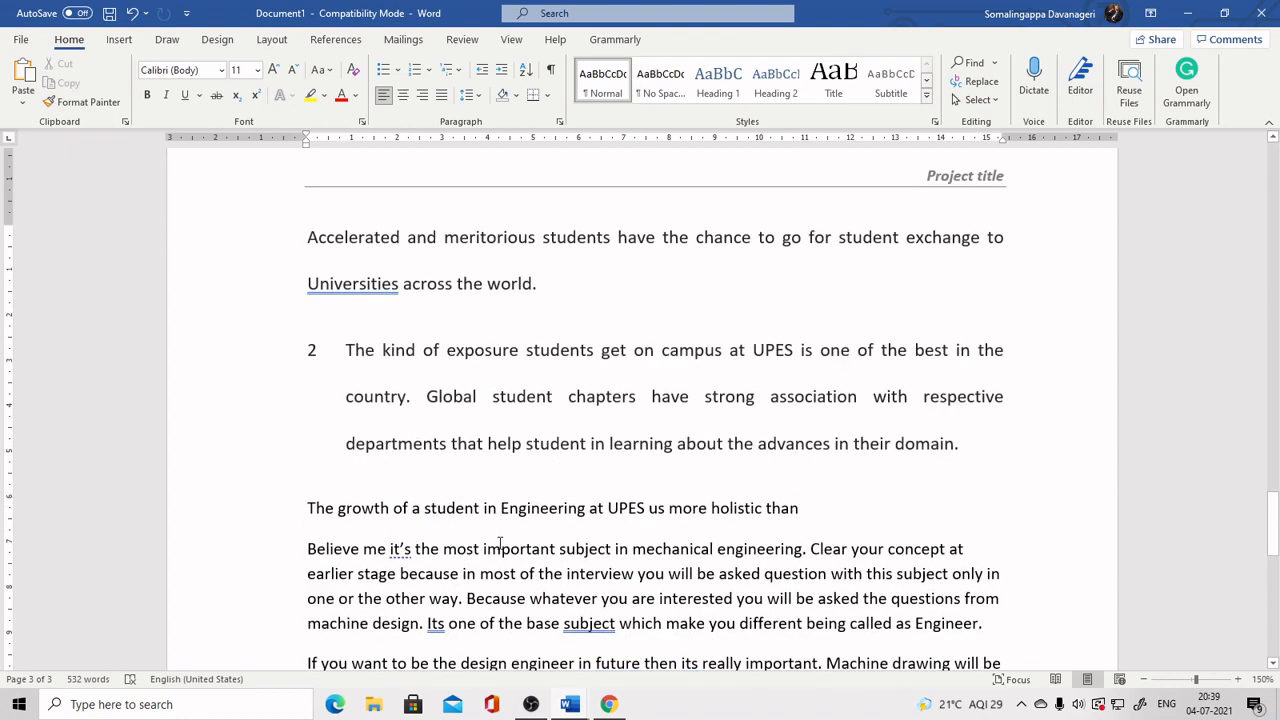
{"action": "scroll", "coordinate": [519, 545], "scroll_direction": "down", "scroll_amount": 8}
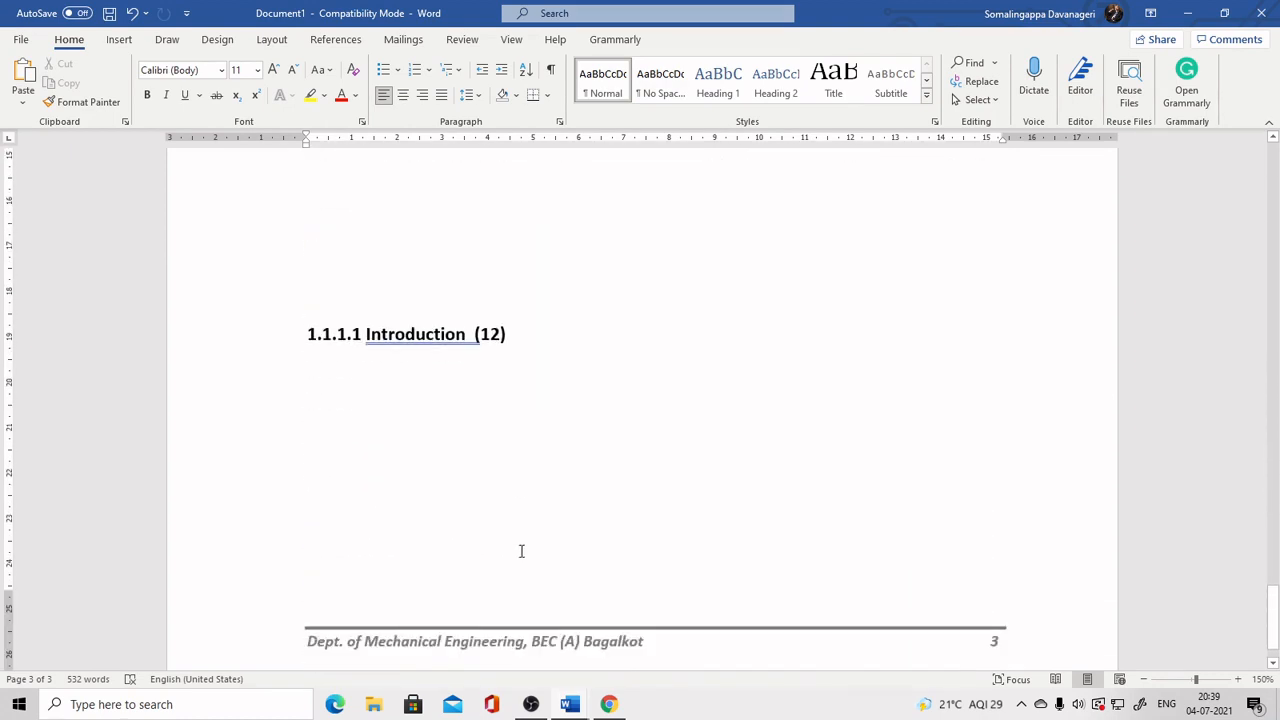
{"action": "scroll", "coordinate": [521, 551], "scroll_direction": "down", "scroll_amount": 5, "text": "ctrl"}
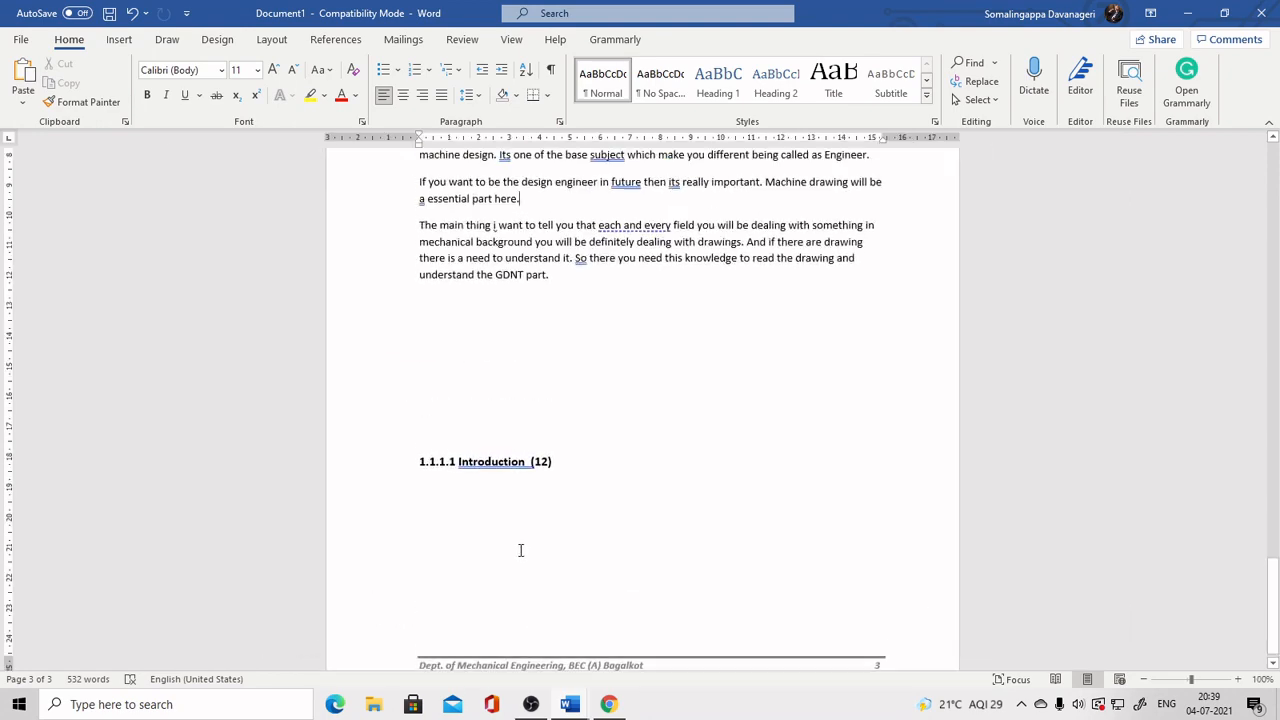
{"action": "scroll", "coordinate": [519, 551], "scroll_direction": "up", "scroll_amount": 15}
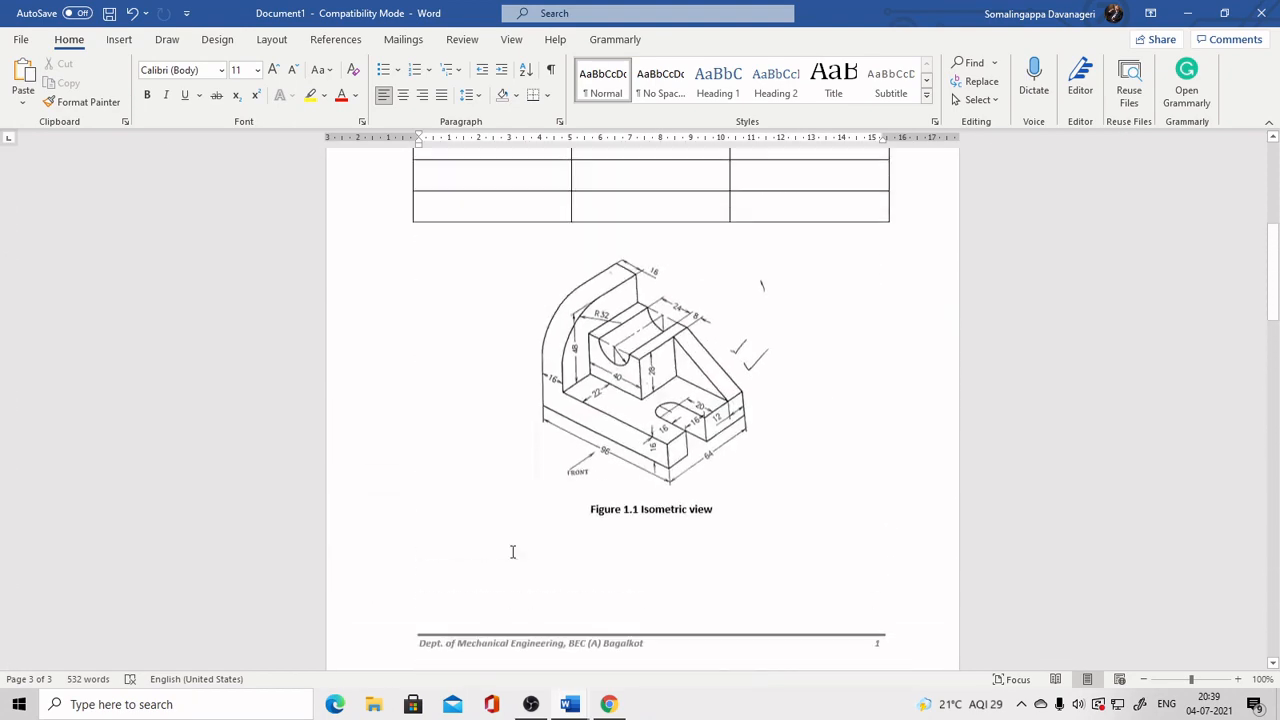
{"action": "scroll", "coordinate": [512, 551], "scroll_direction": "up", "scroll_amount": 1}
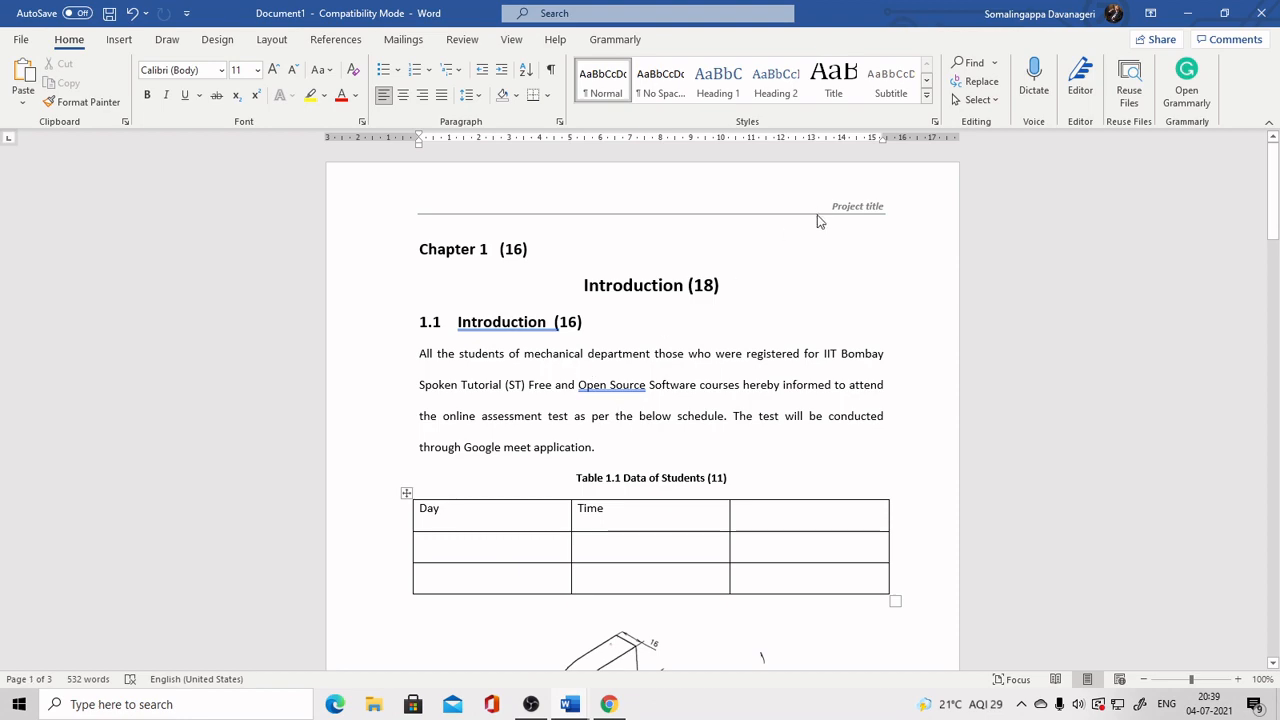